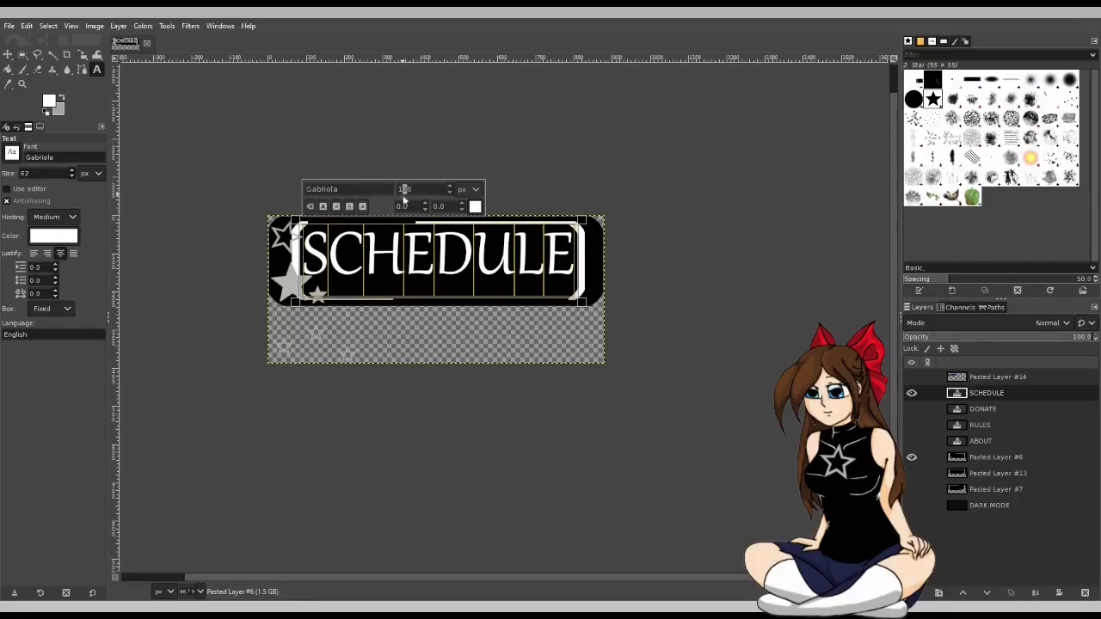
Set the SCHEDULE text size to 180 px and lower the top edge of its text box to centre the lettering in the frame.
key(Return)
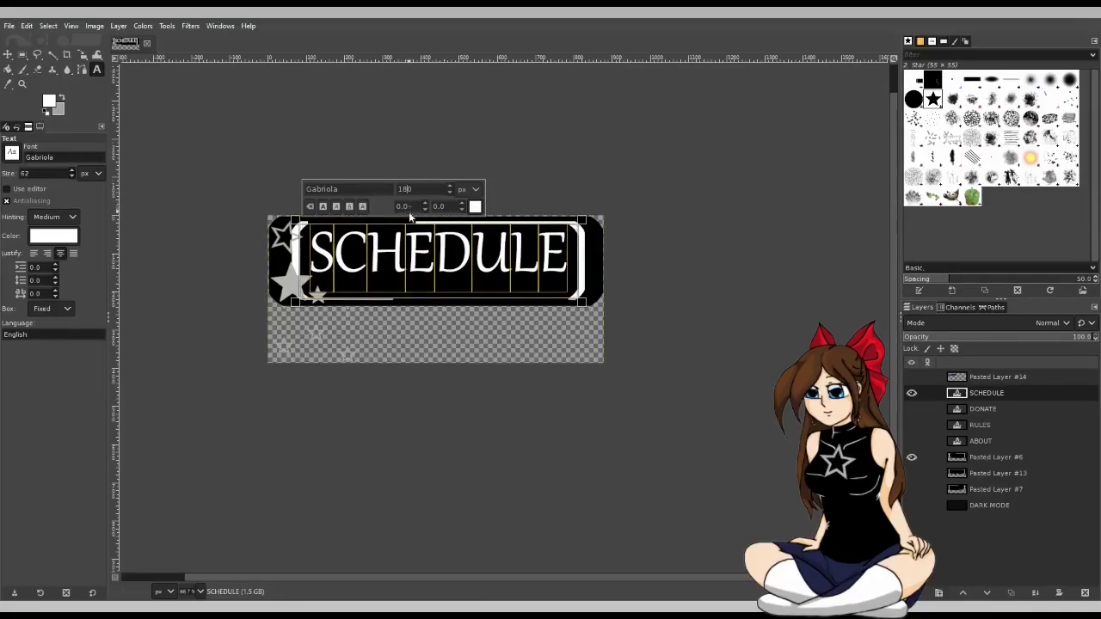
click(656, 246)
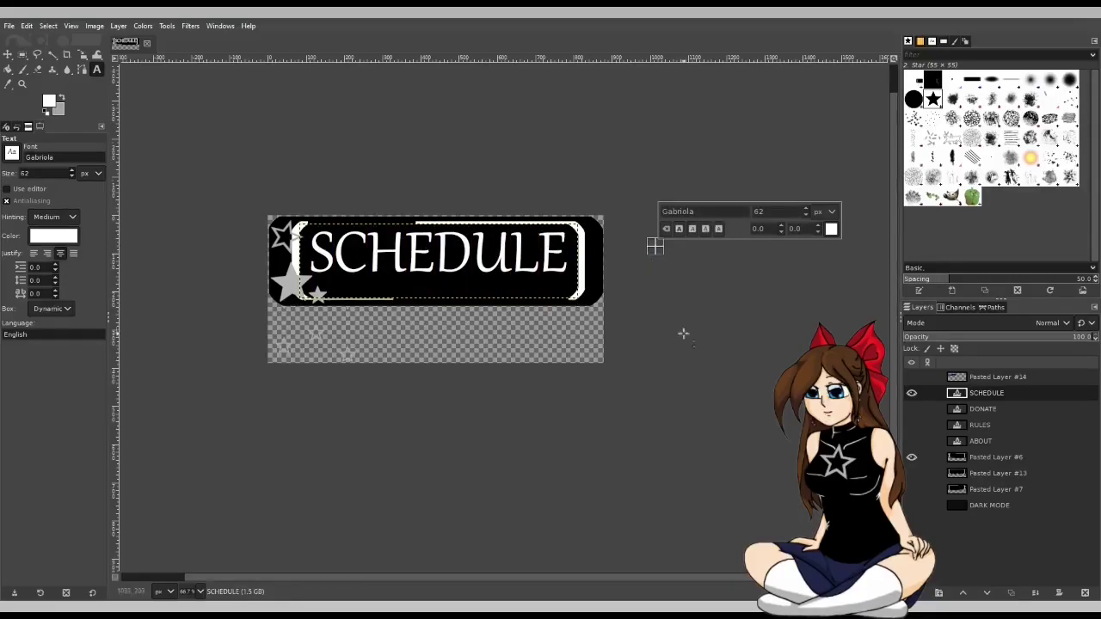
click(472, 252)
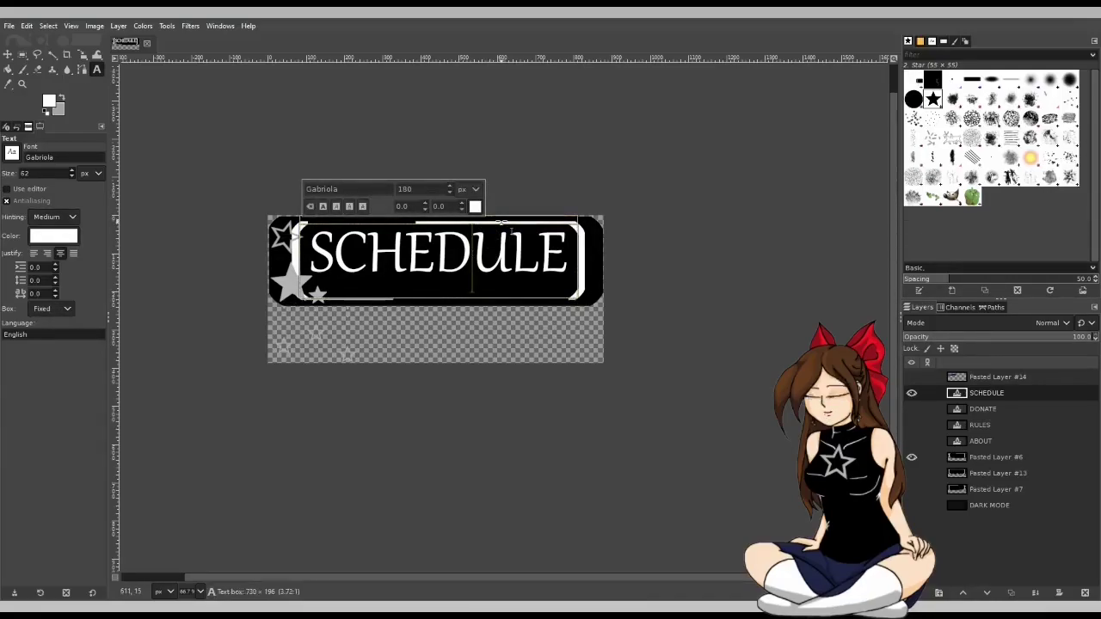
key(ctrl+z)
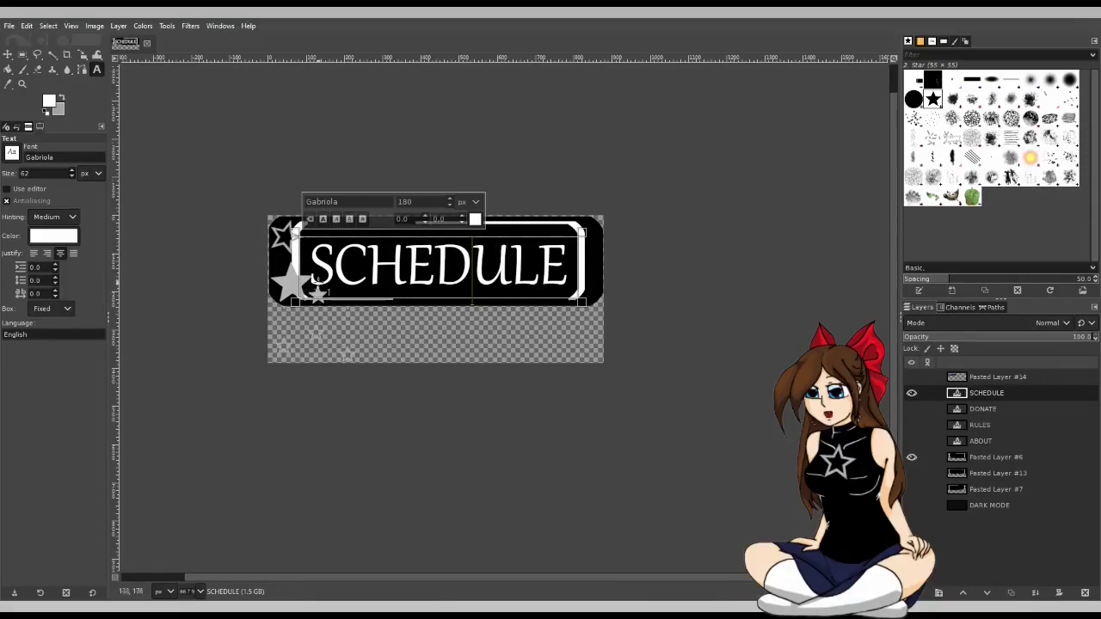
Set the whole SCHEDULE text to 175 px and make DARK MODE the active layer to check the panel.
key(ctrl+a)
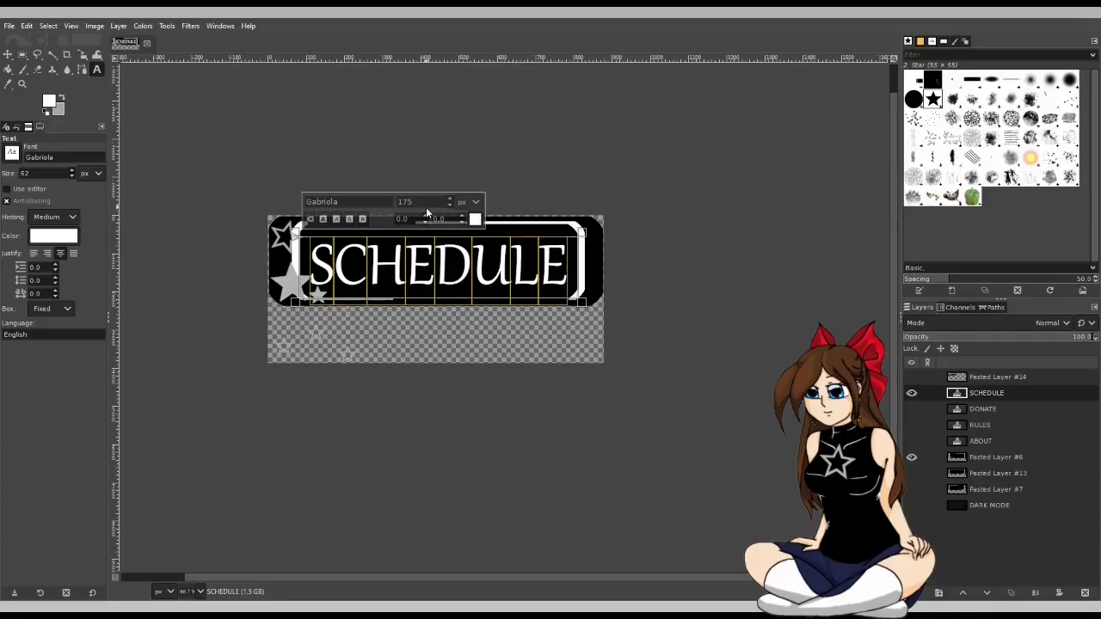
key(Return)
click(721, 316)
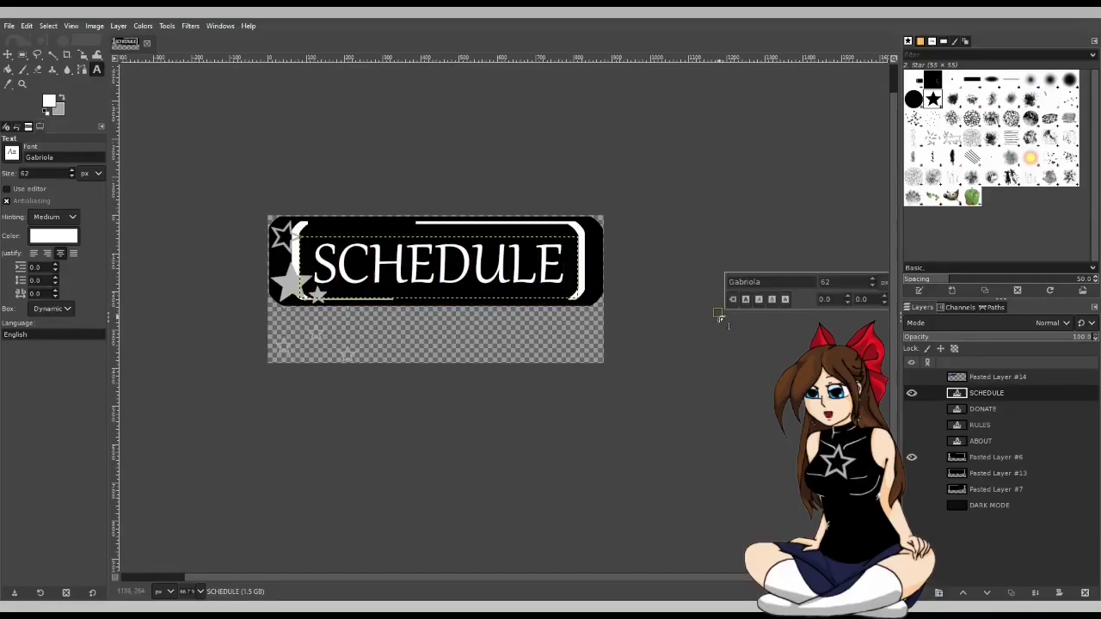
ctrl+scroll(613, 353, down, 3)
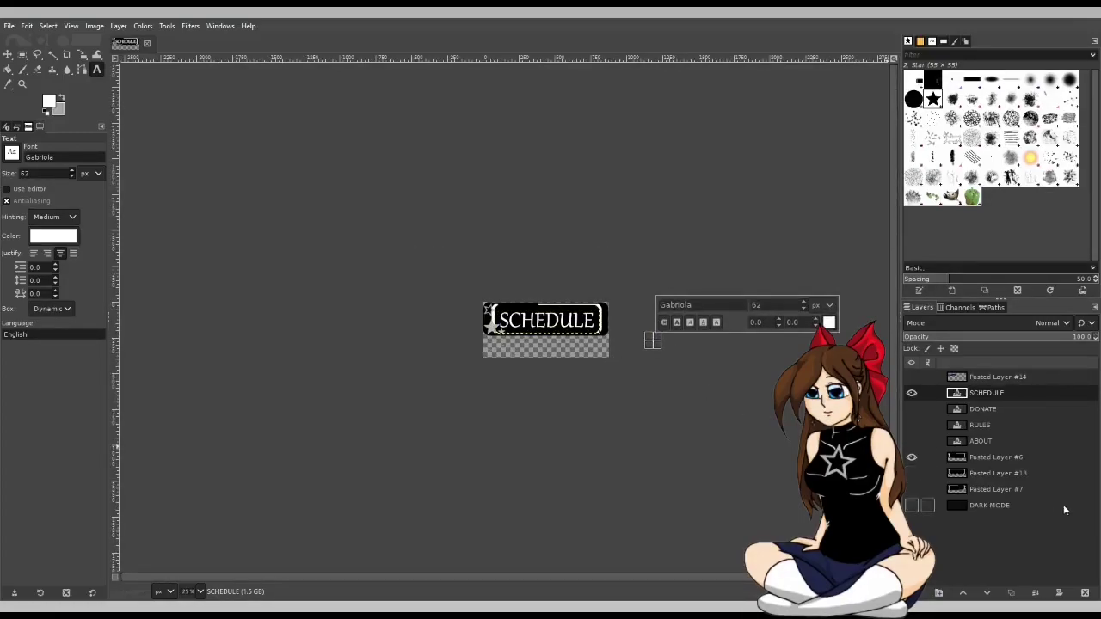
click(1019, 505)
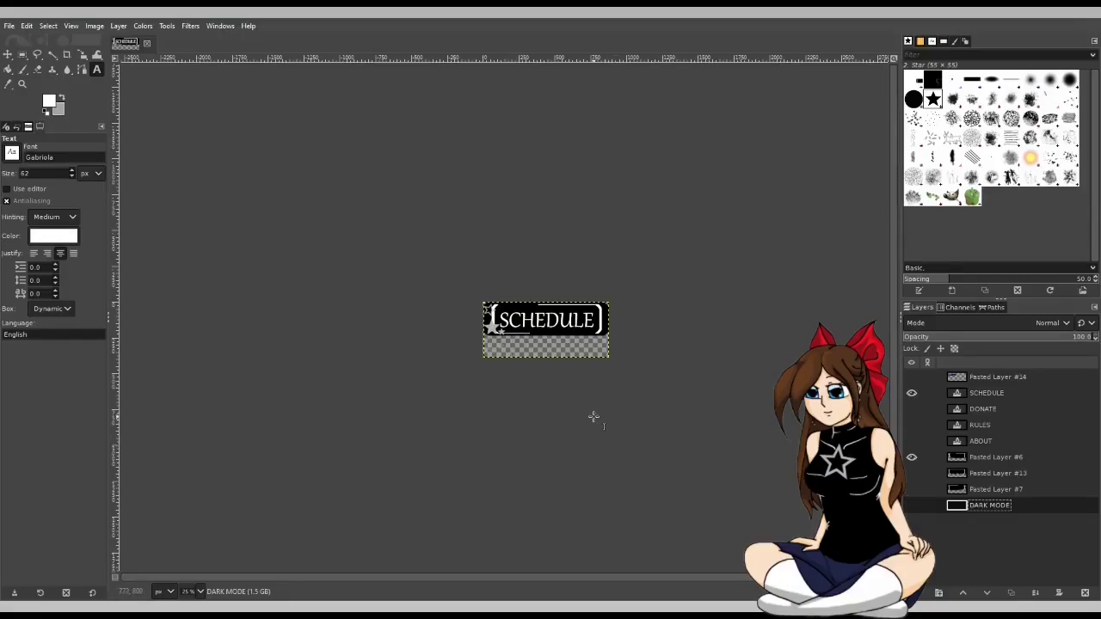
ctrl+scroll(685, 364, up, 2)
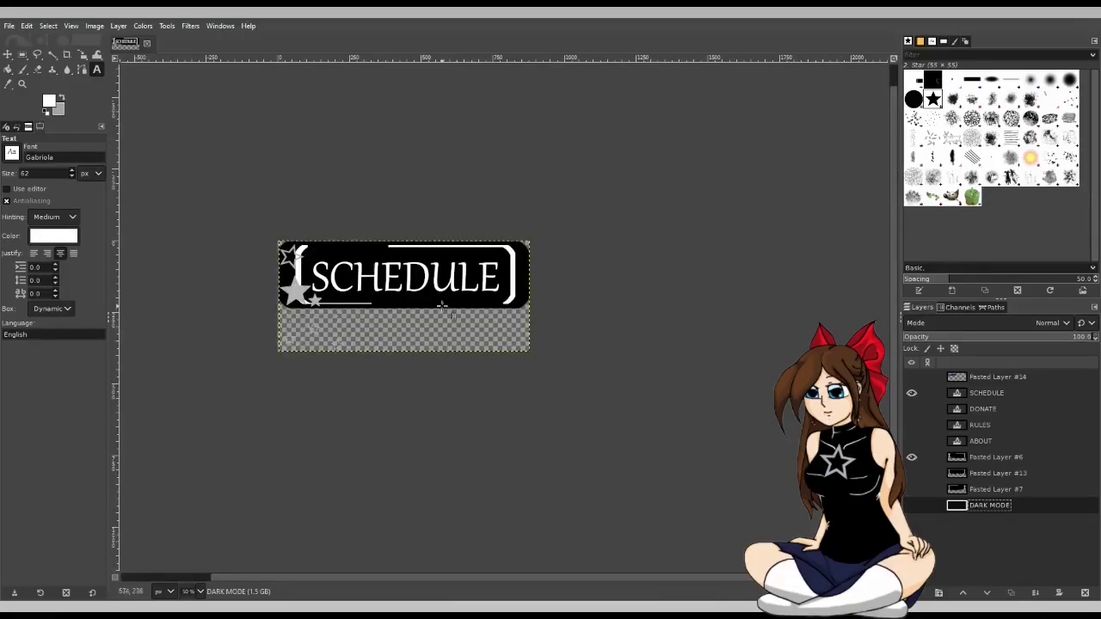
ctrl+scroll(443, 306, up, 1)
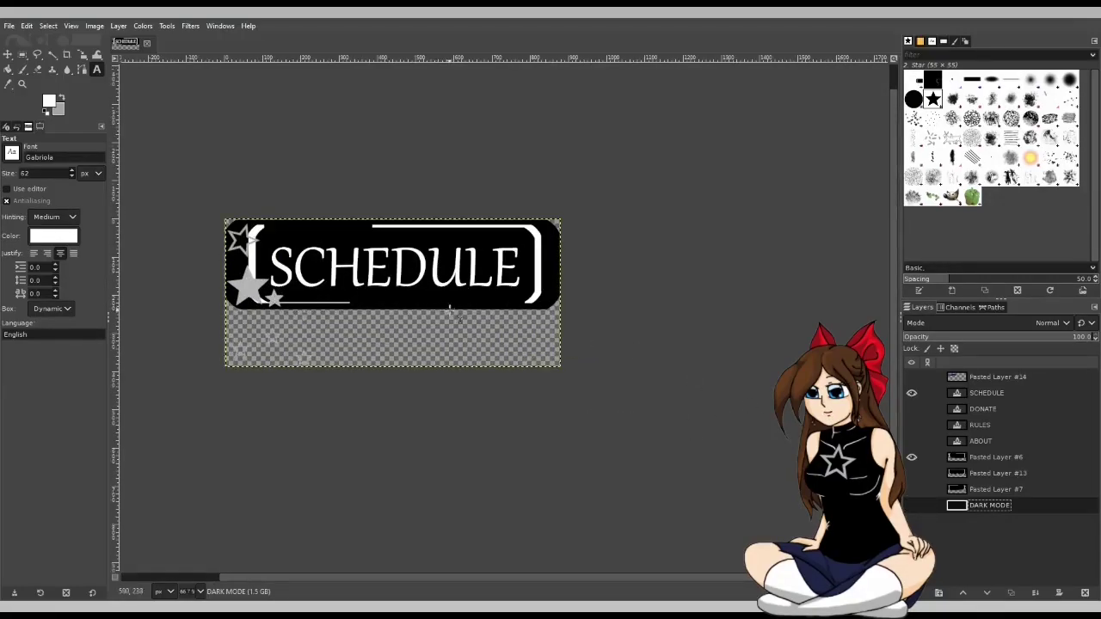
Lower the SCHEDULE lettering slightly by shrinking its text box from the top edge to about 165 px high.
click(514, 269)
drag(468, 229, 464, 236)
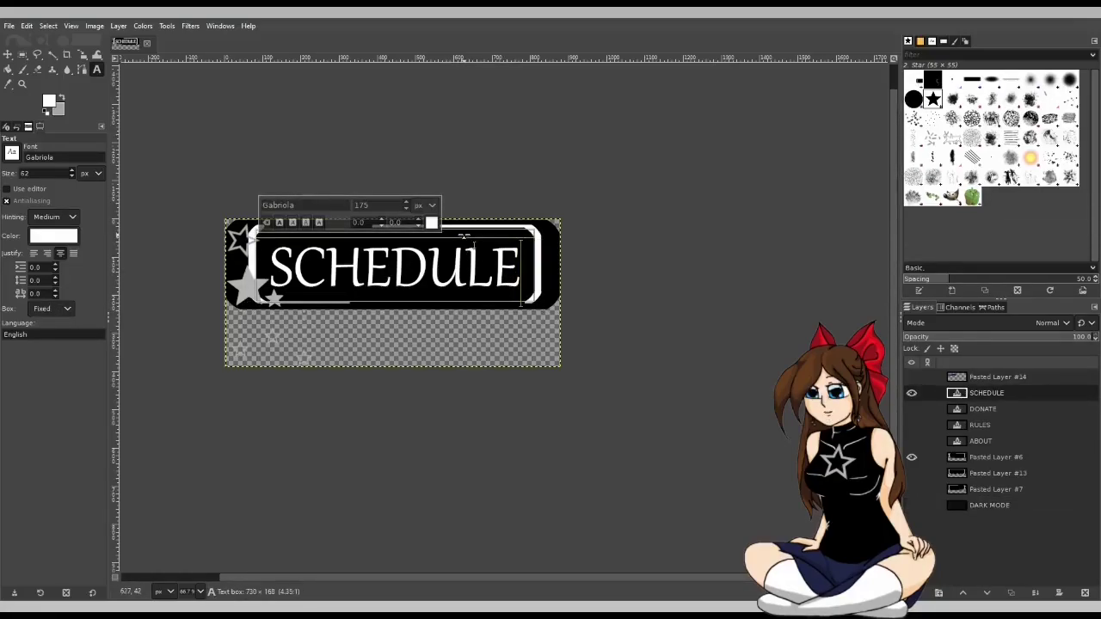
click(630, 263)
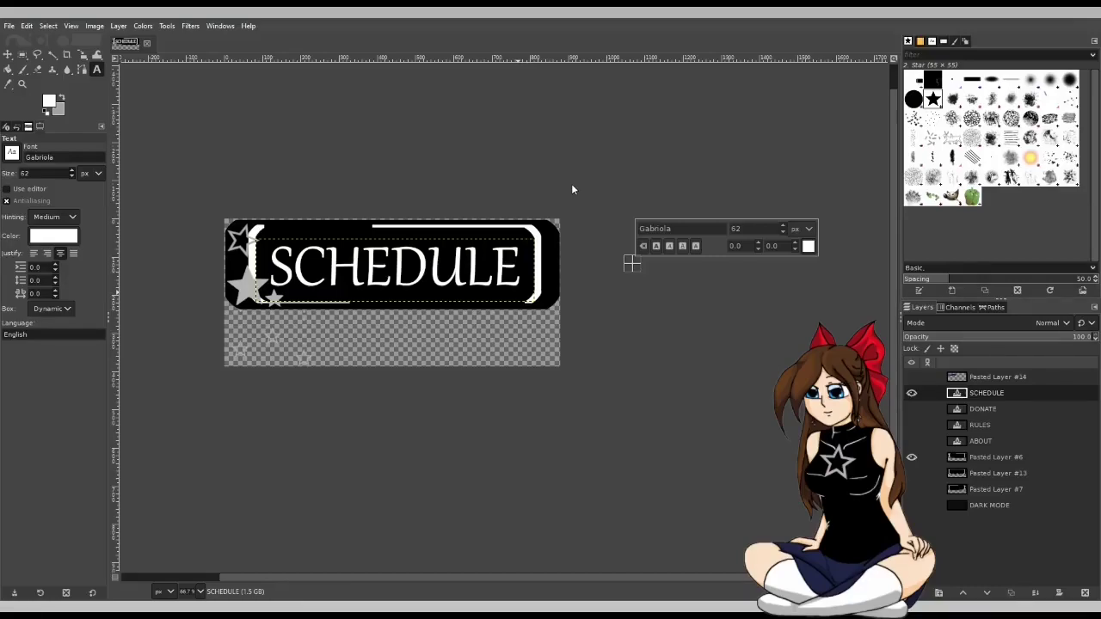
Hide the Pasted Layer #6 frame, show the Pasted Layer #13 frame and make DARK MODE the active layer.
click(911, 456)
click(912, 473)
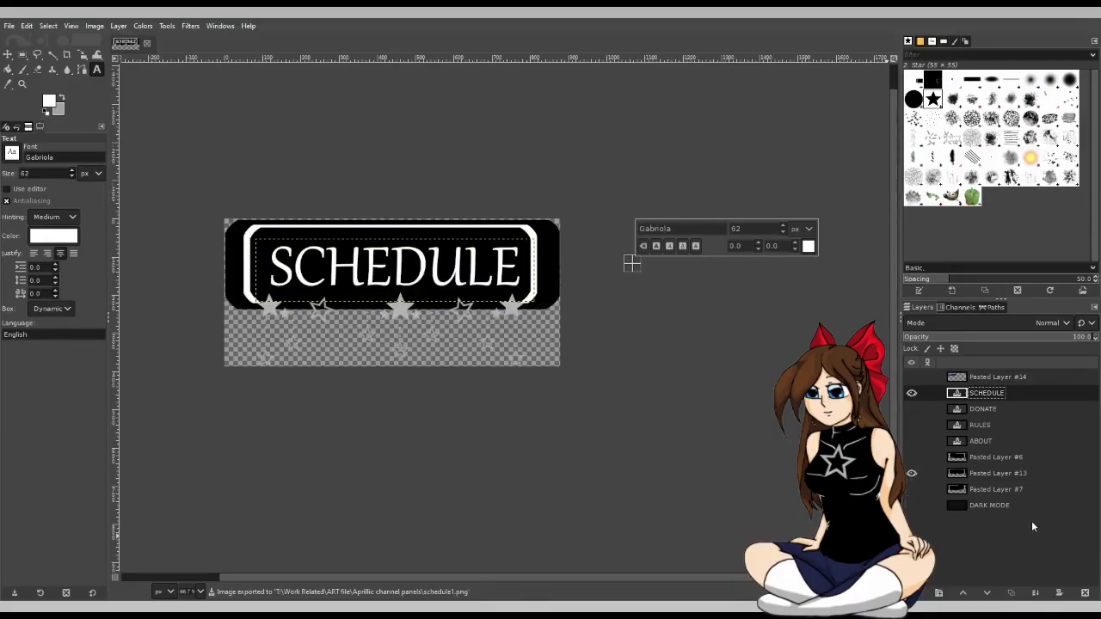
click(1006, 507)
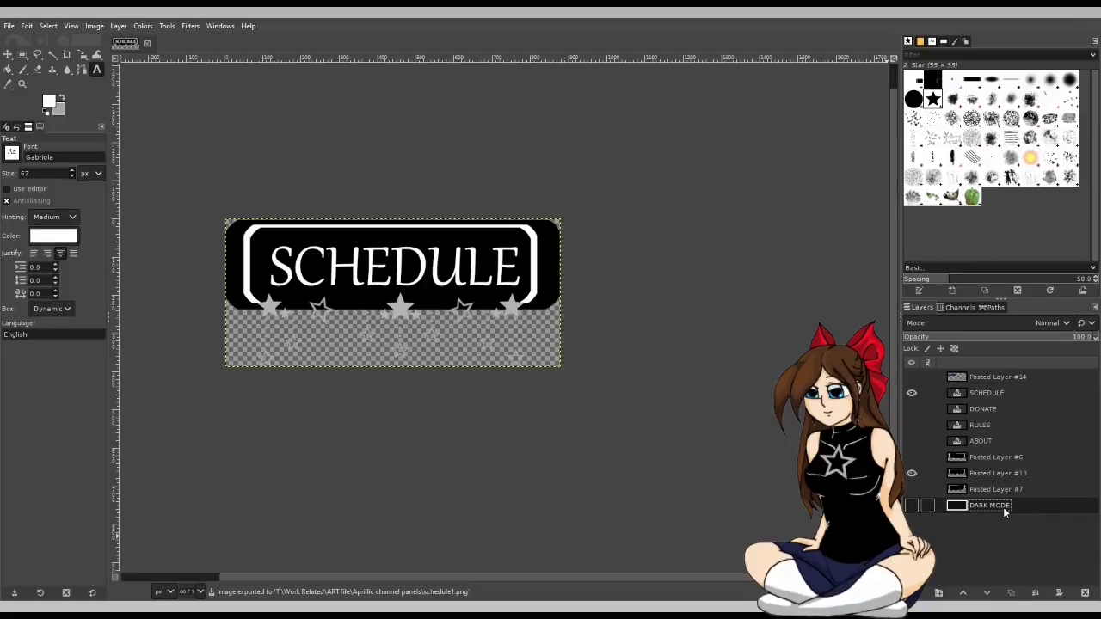
Shift the SCHEDULE lettering slightly left by extending the left edge of its text box until the box is about 745 px wide.
click(981, 393)
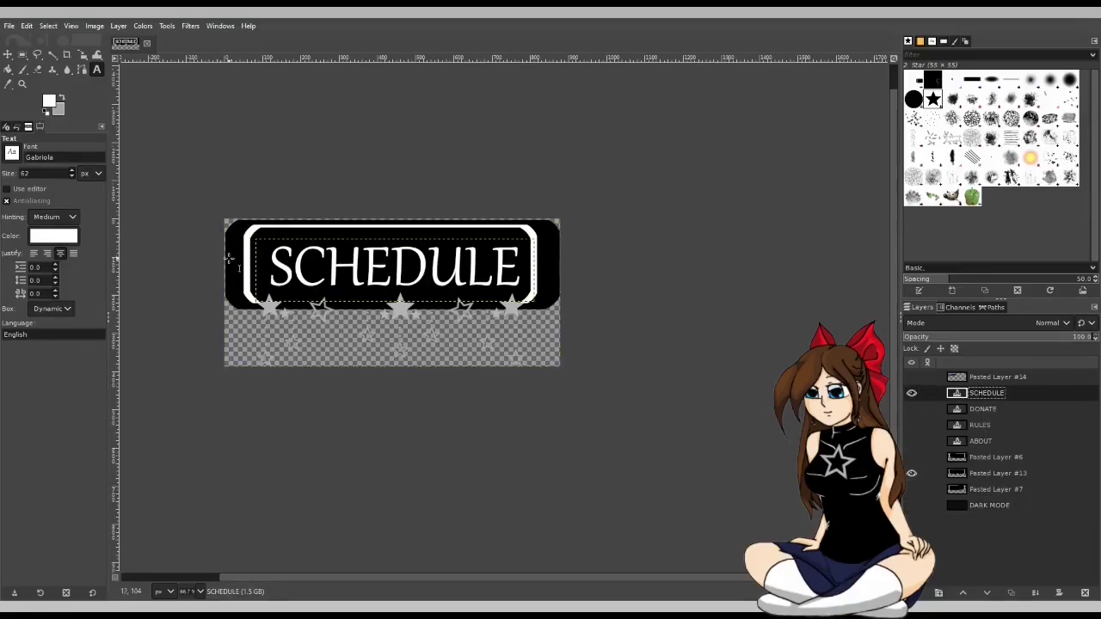
click(258, 273)
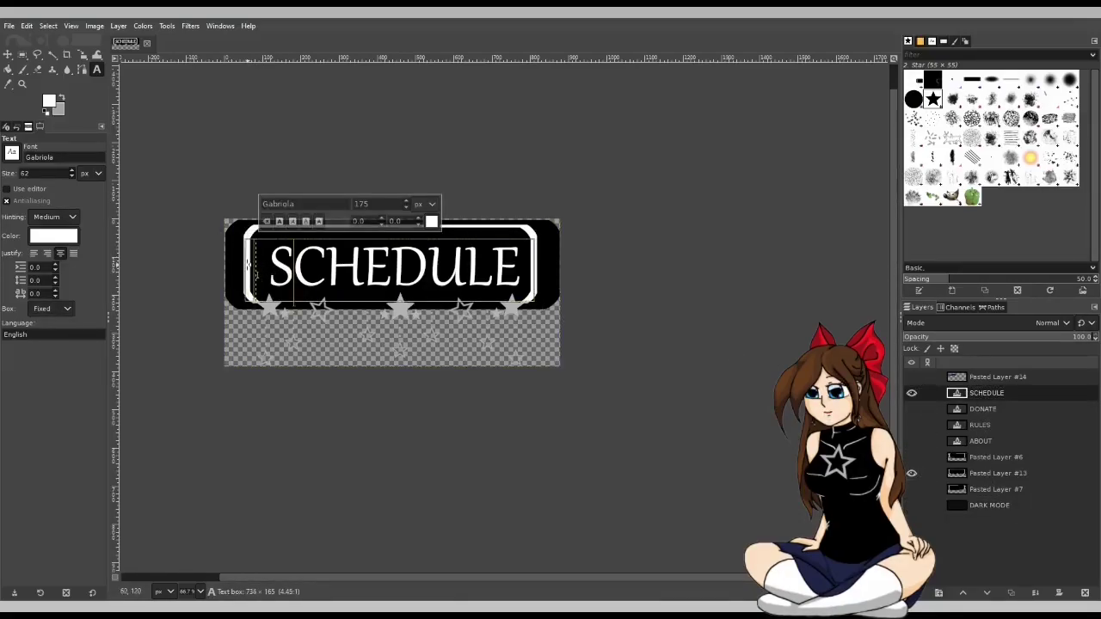
drag(252, 267, 249, 264)
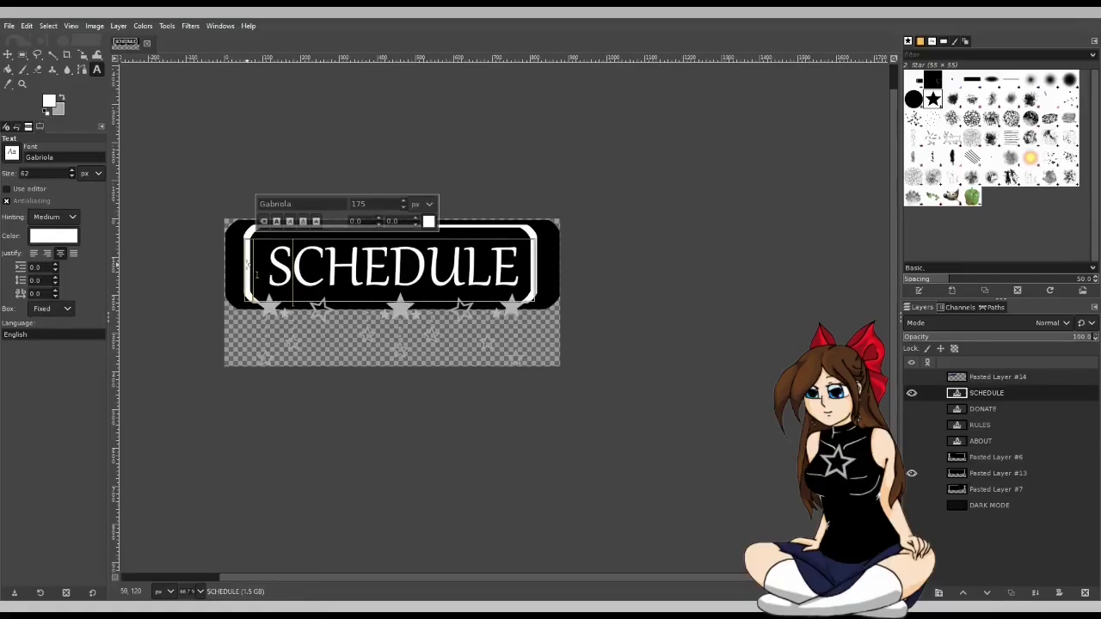
click(645, 327)
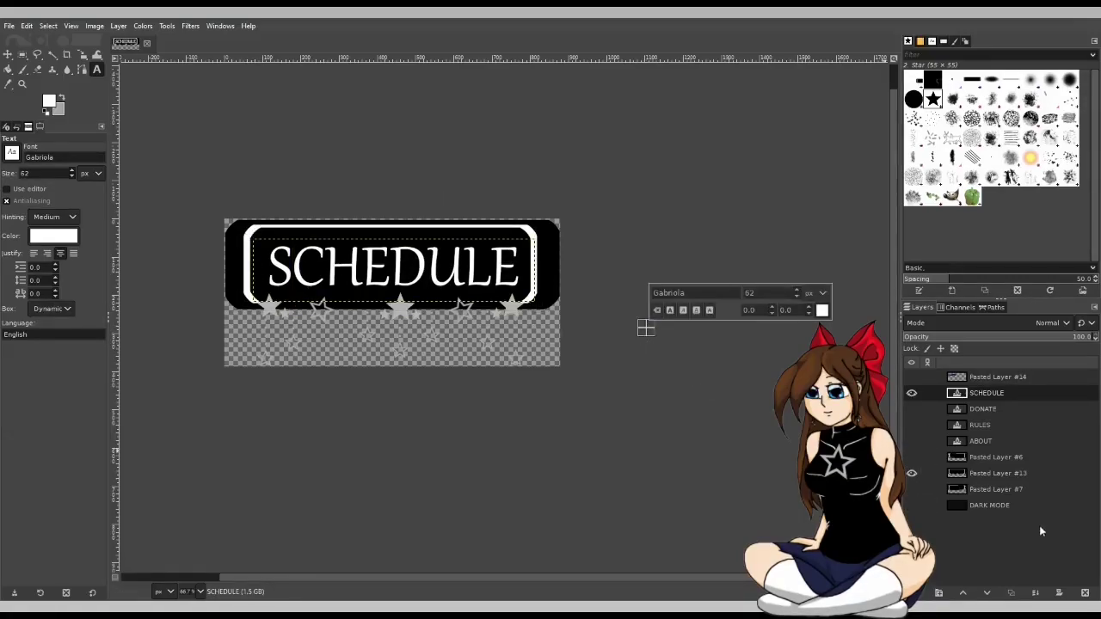
click(1015, 507)
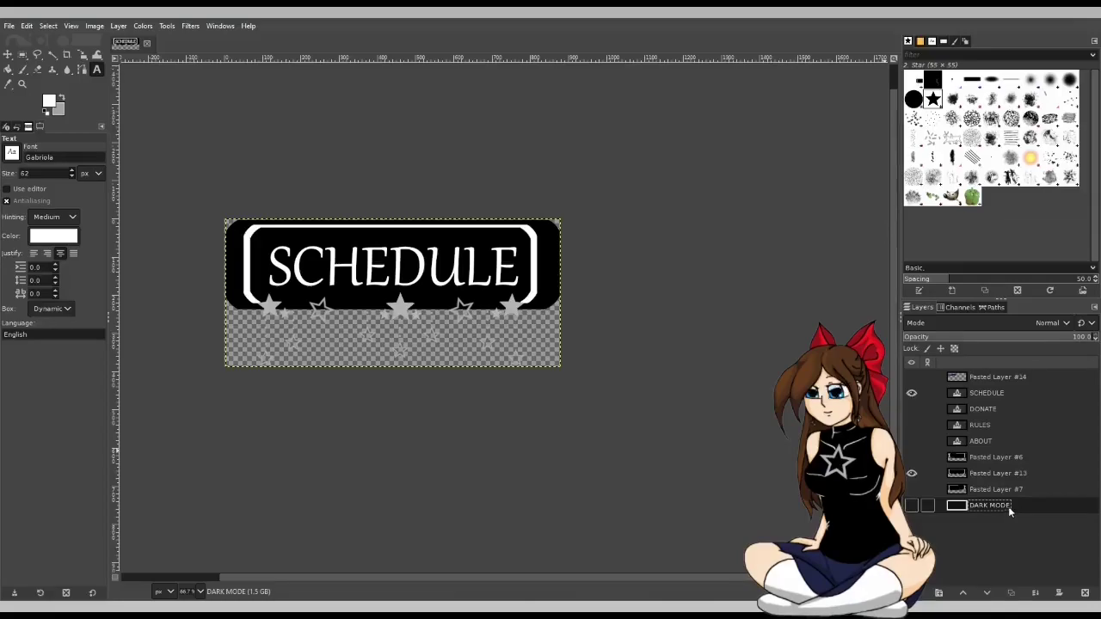
click(986, 393)
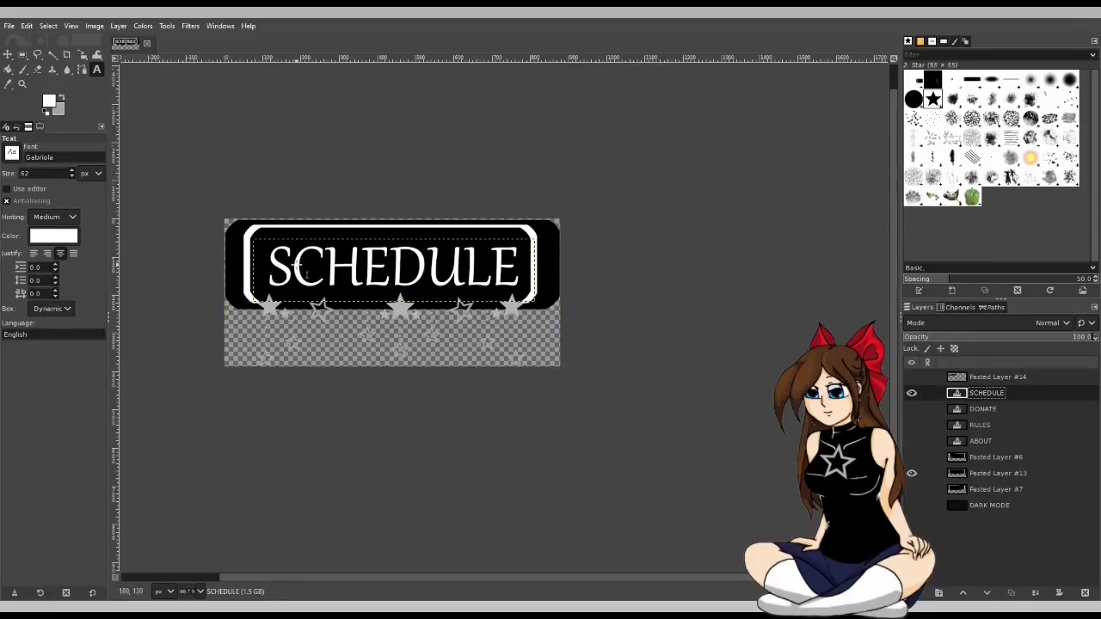
click(282, 258)
drag(250, 268, 246, 269)
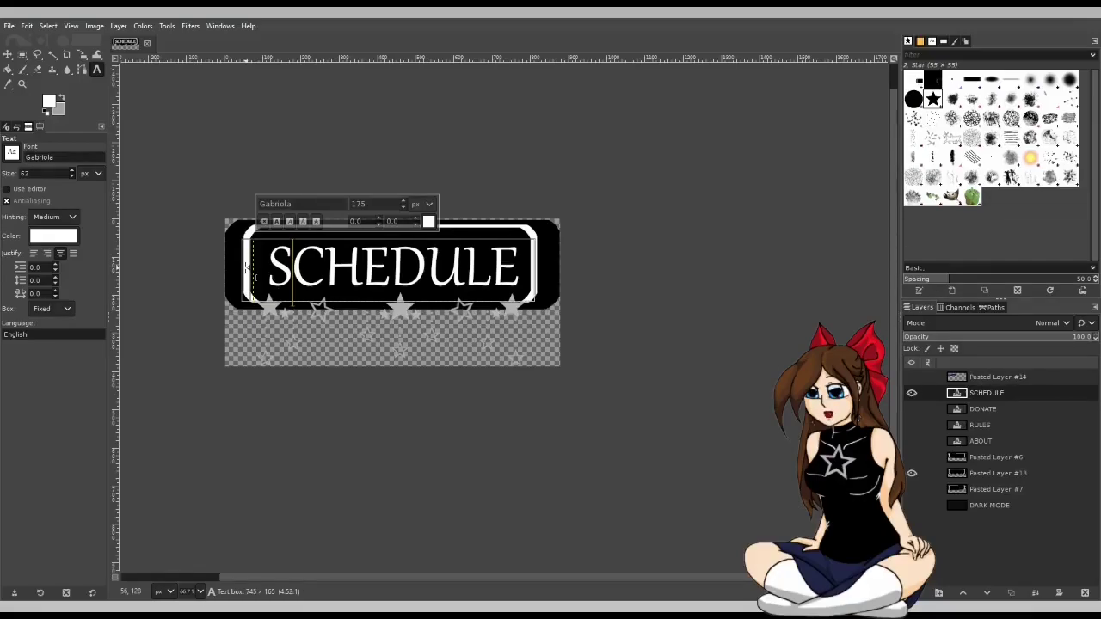
Compare the lettering placement with the RULES text by swapping it in for SCHEDULE, and restore SCHEDULE.
click(911, 393)
click(912, 425)
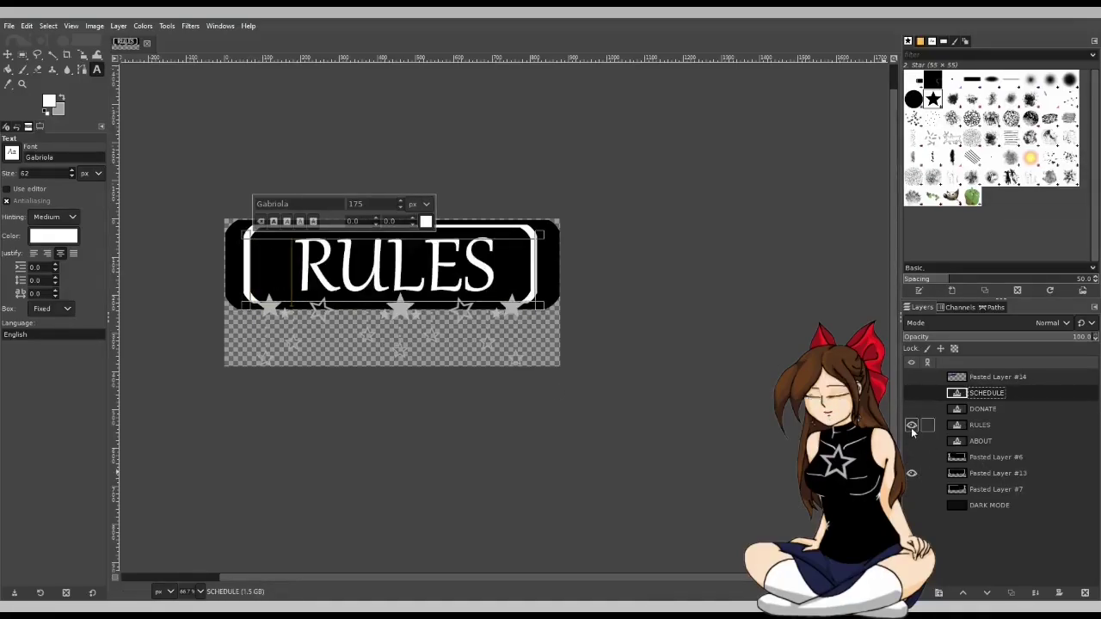
click(728, 355)
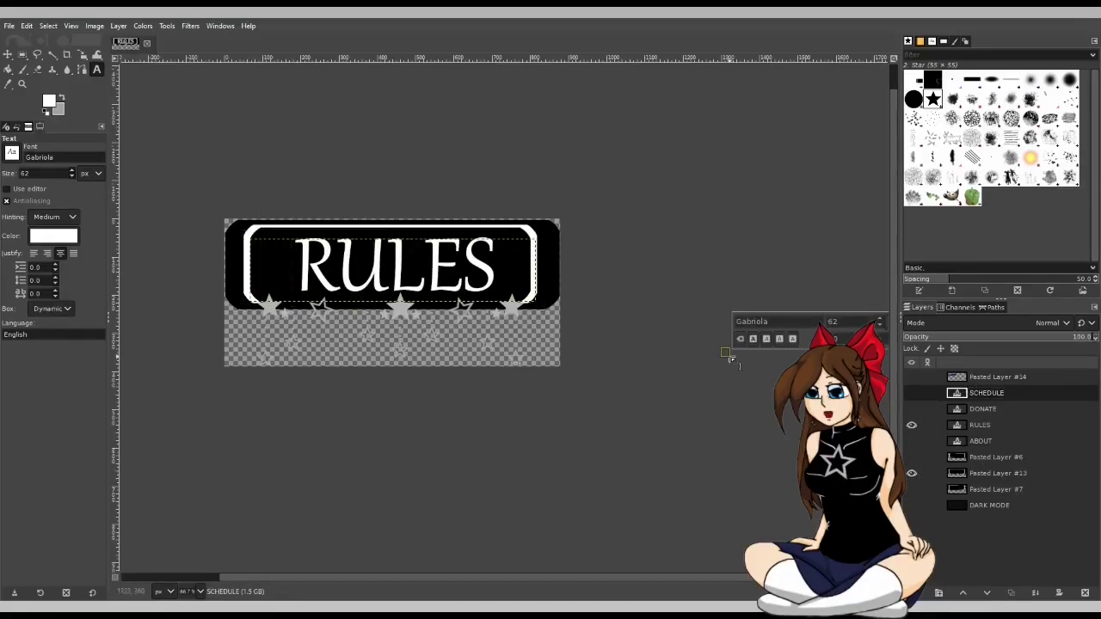
click(1006, 507)
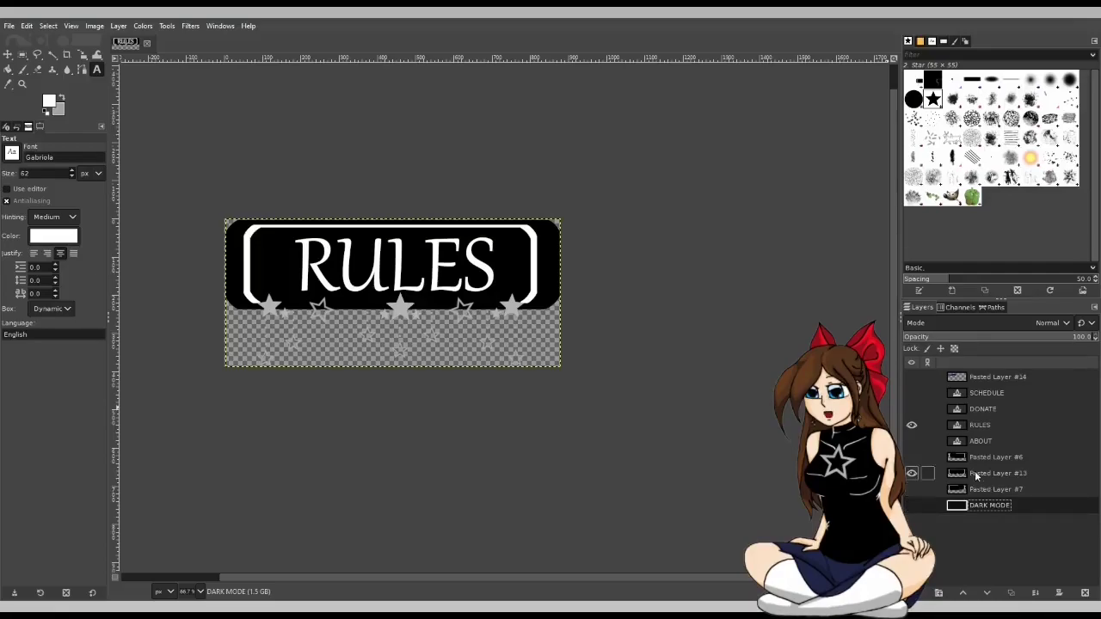
click(912, 424)
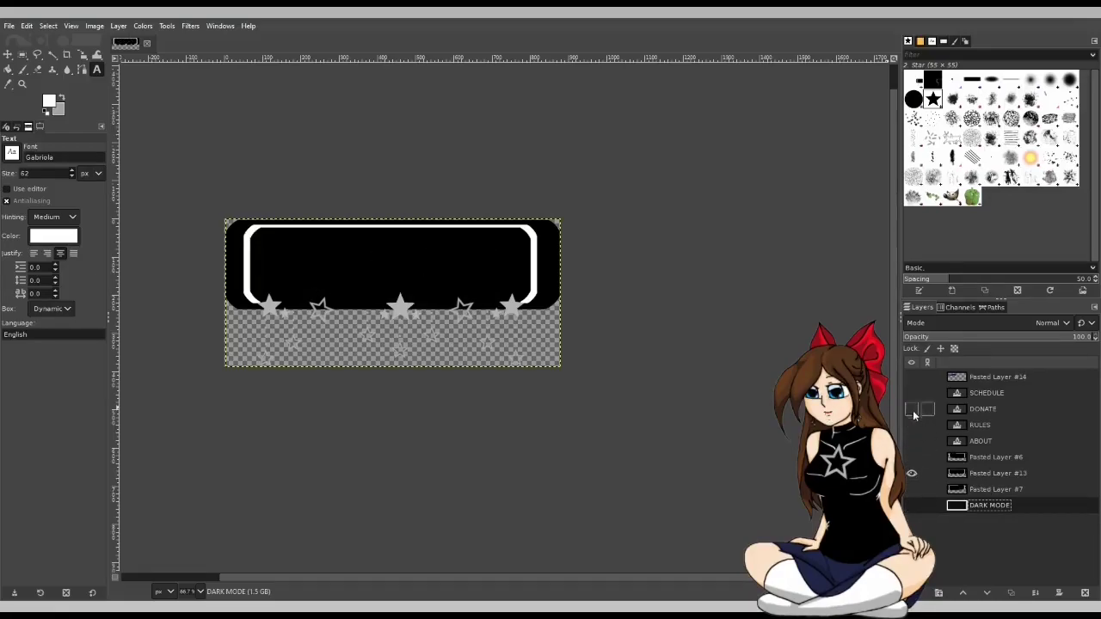
click(911, 393)
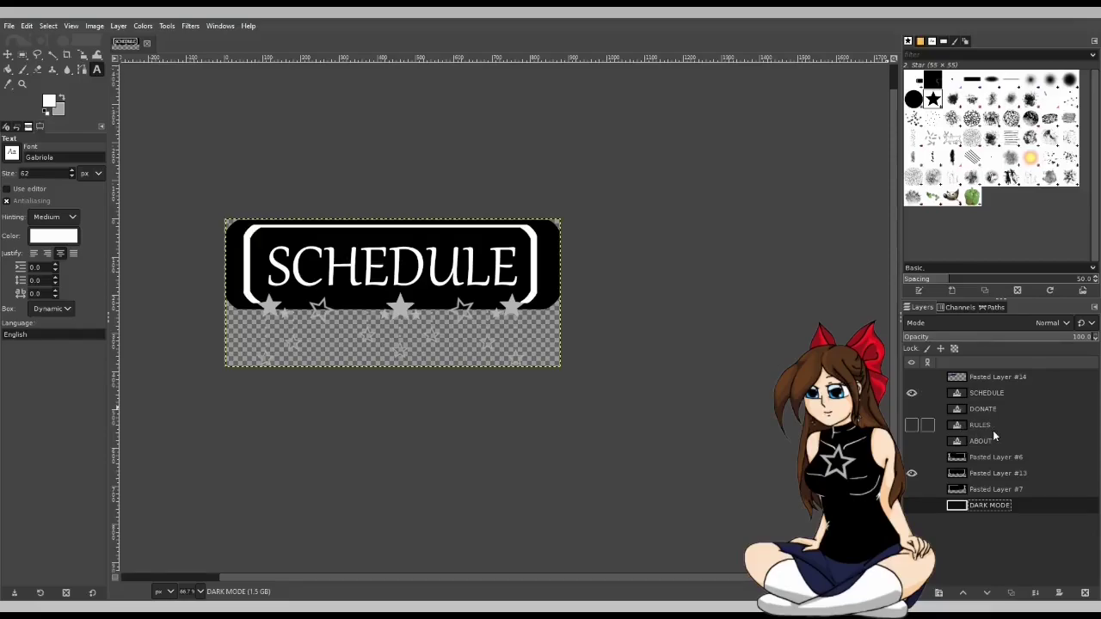
Export the SCHEDULE panel with the Pasted Layer #13 frame as schedule2.png.
click(9, 25)
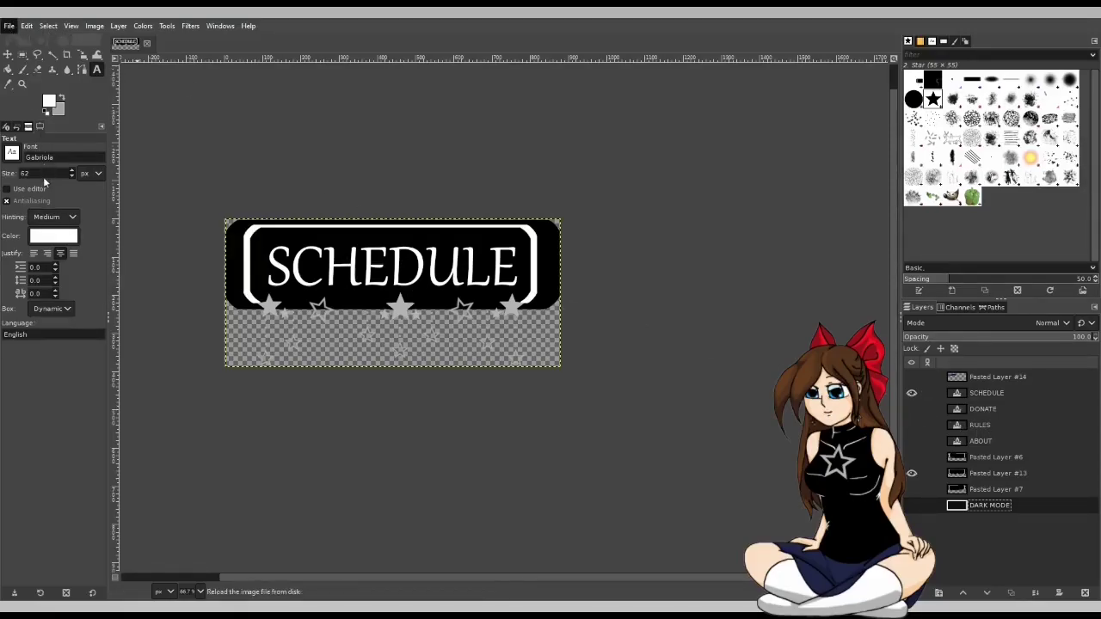
click(43, 225)
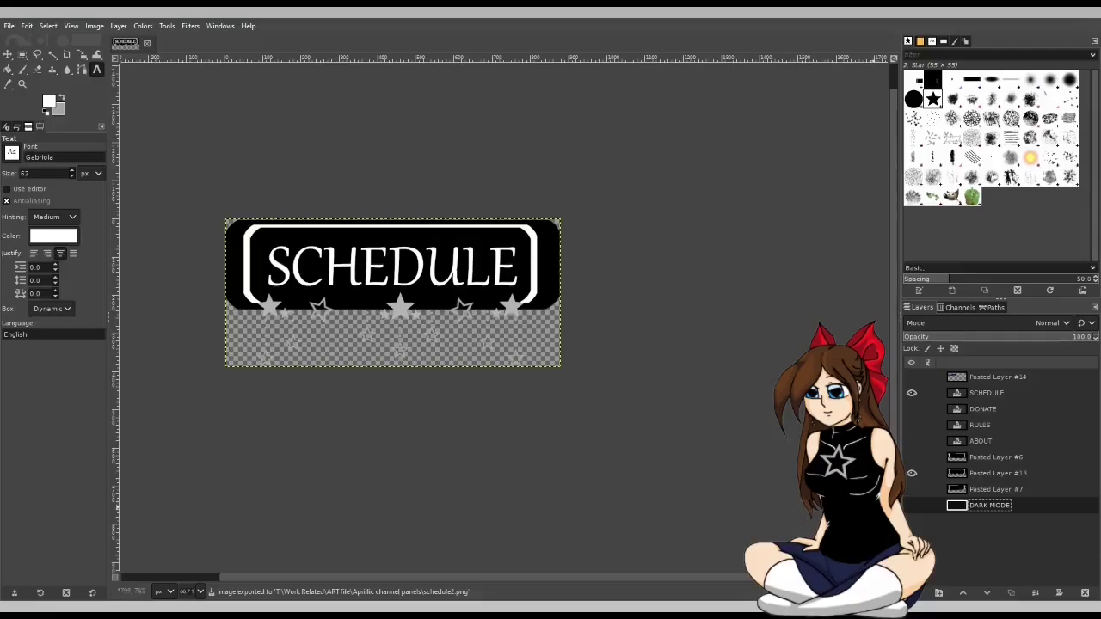
Swap the frame from Pasted Layer #13 to Pasted Layer #7 and shift the SCHEDULE lettering left by extending its text box's left edge.
click(912, 473)
click(911, 489)
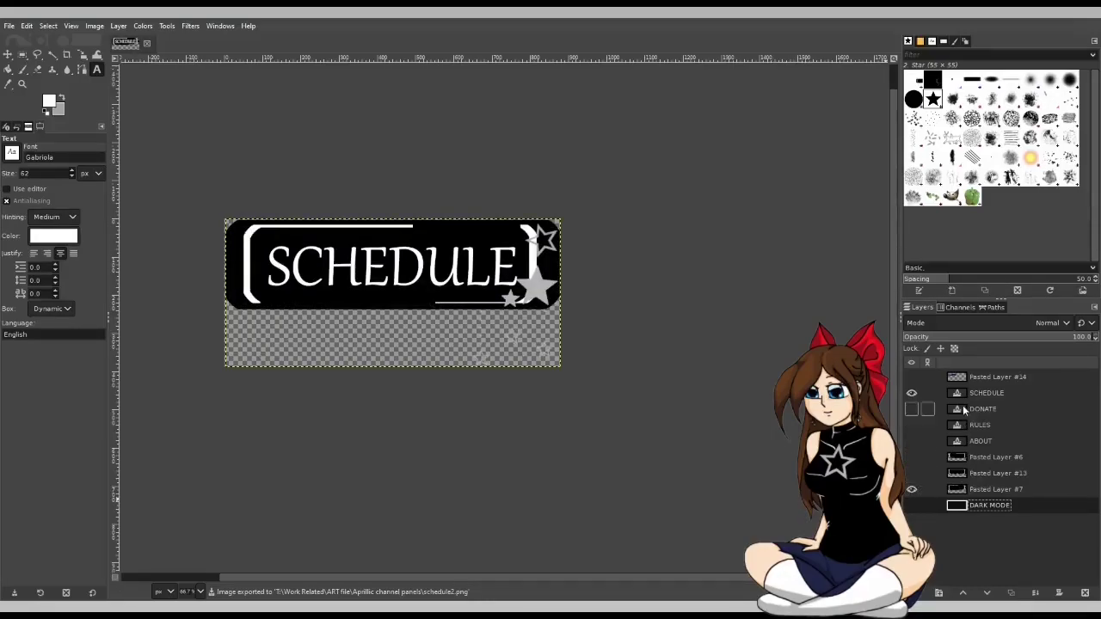
click(987, 395)
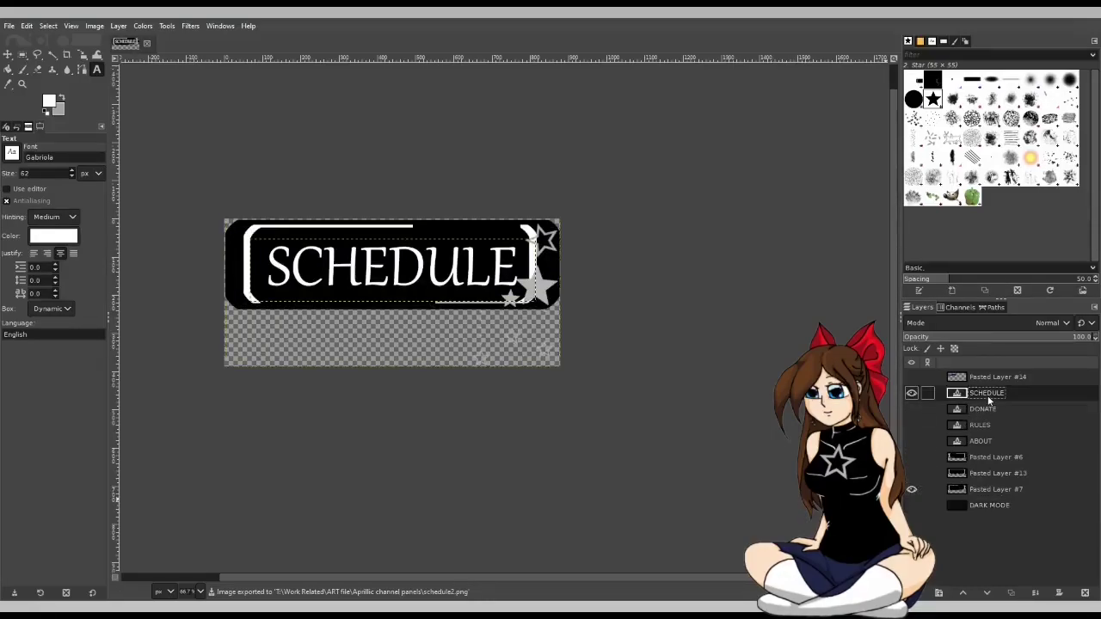
click(320, 269)
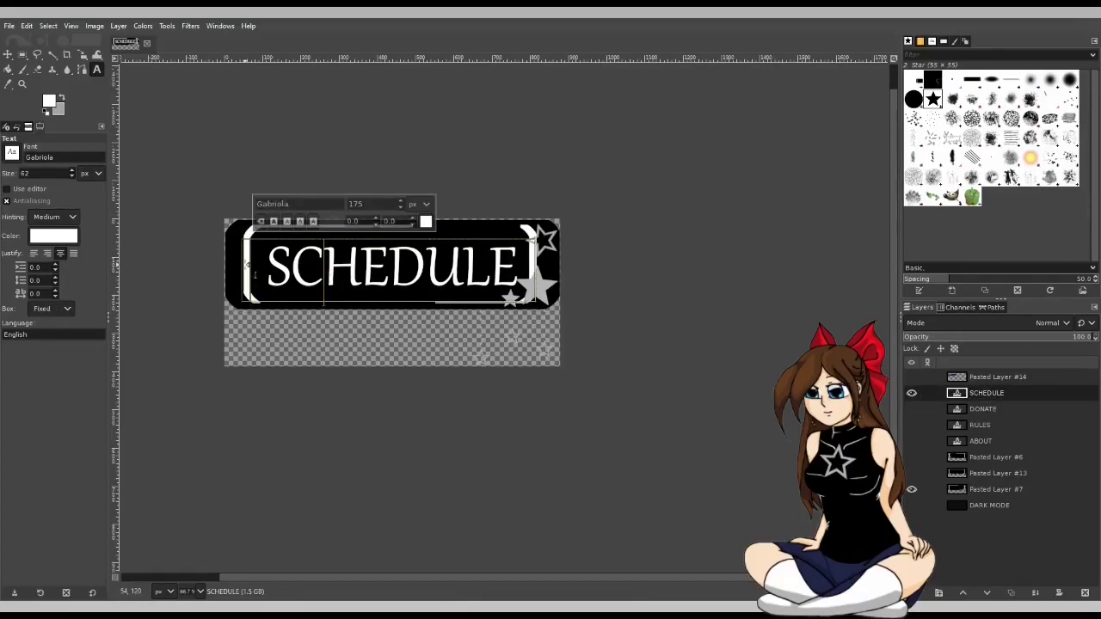
drag(245, 263, 238, 266)
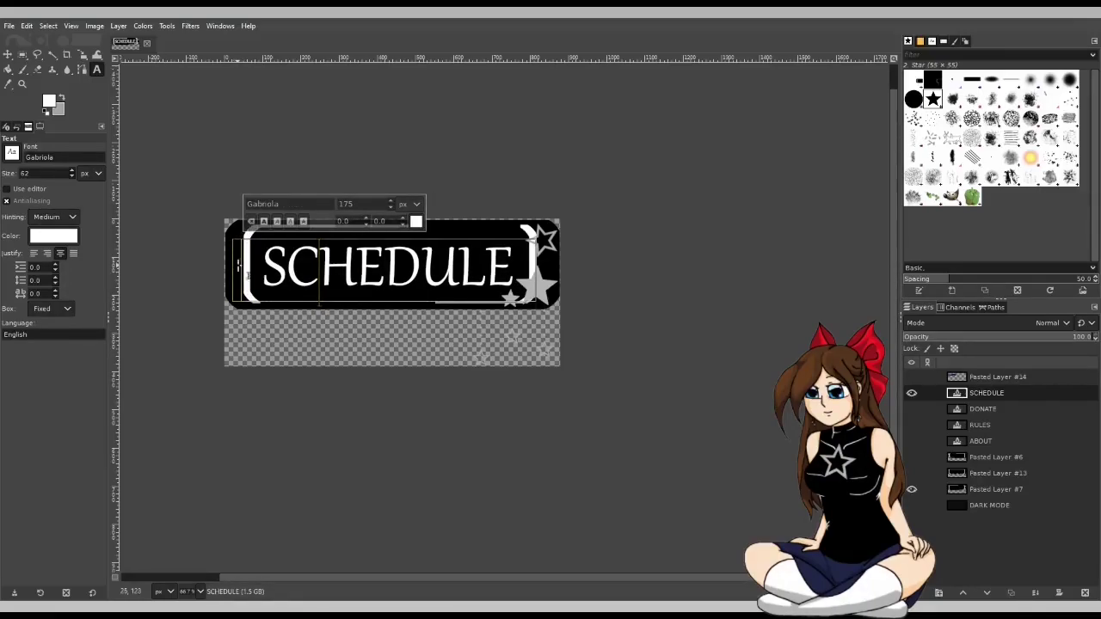
click(668, 336)
click(975, 507)
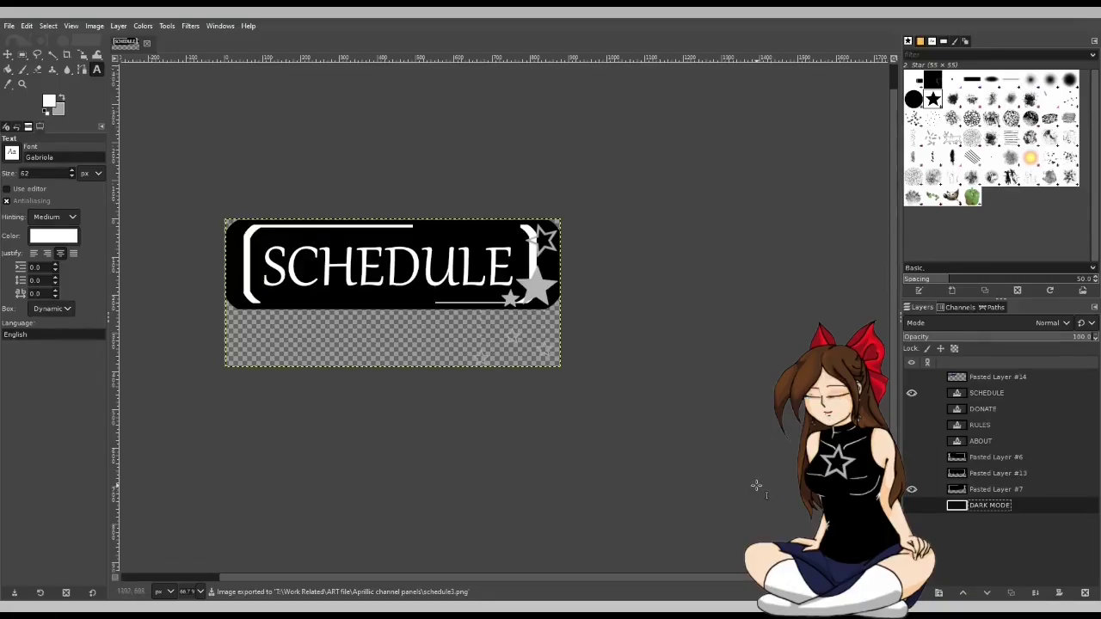
Undo the last SCHEDULE text shift and the recent layer visibility changes, back to the Pasted Layer #13 frame without lettering.
key(ctrl+z)
key(ctrl+z)
key(ctrl+z)
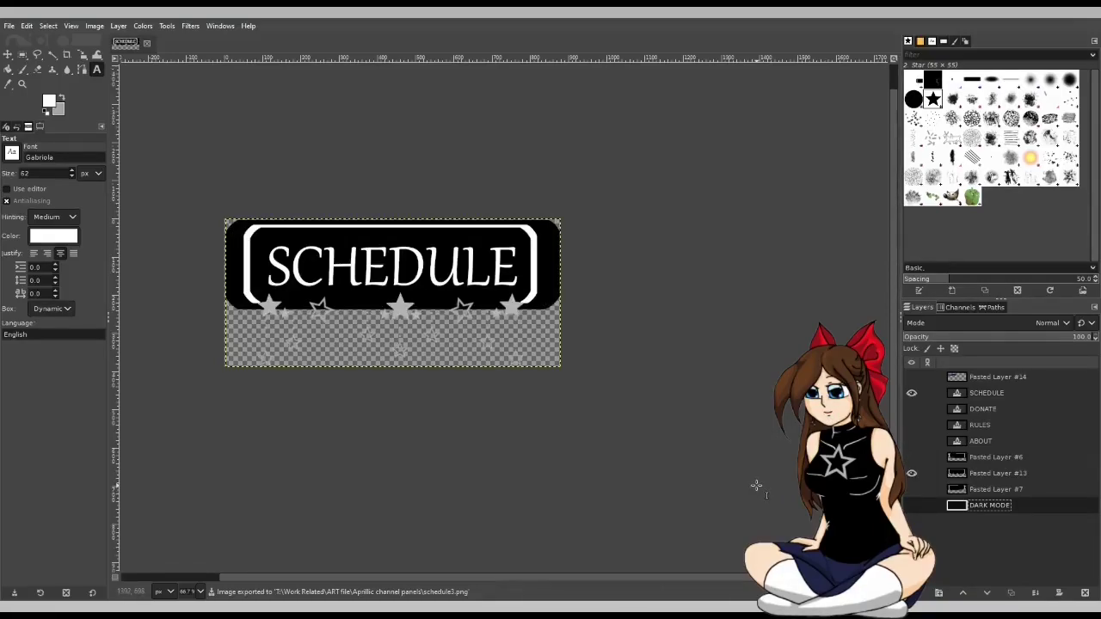
key(ctrl+z)
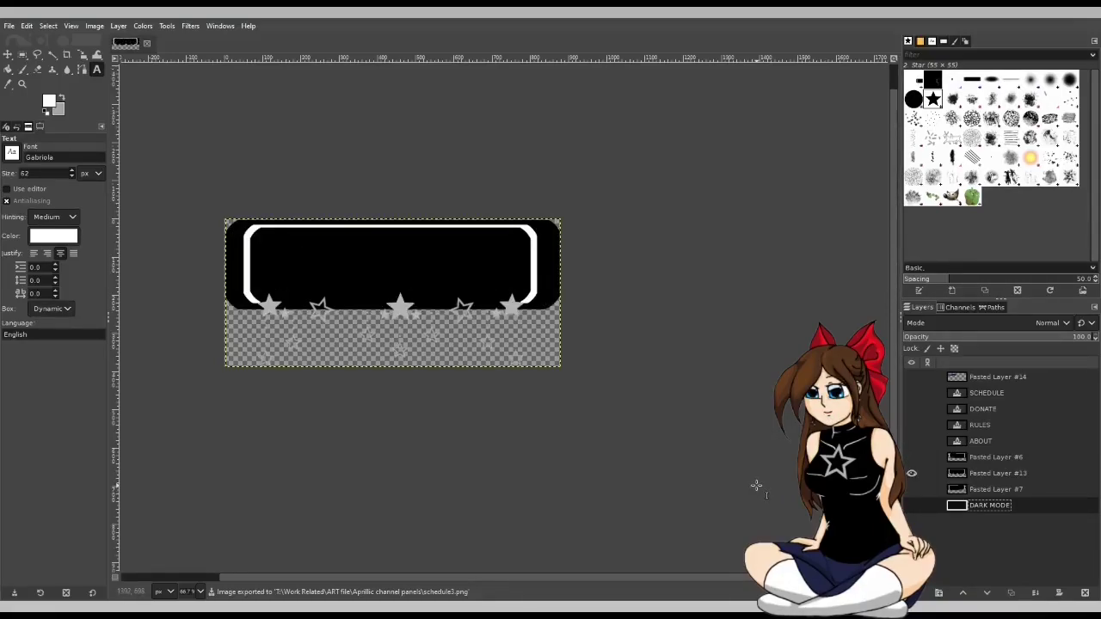
Step through the edit history to bring back the SCHEDULE lettering on the Pasted Layer #6 frame.
key(ctrl+y)
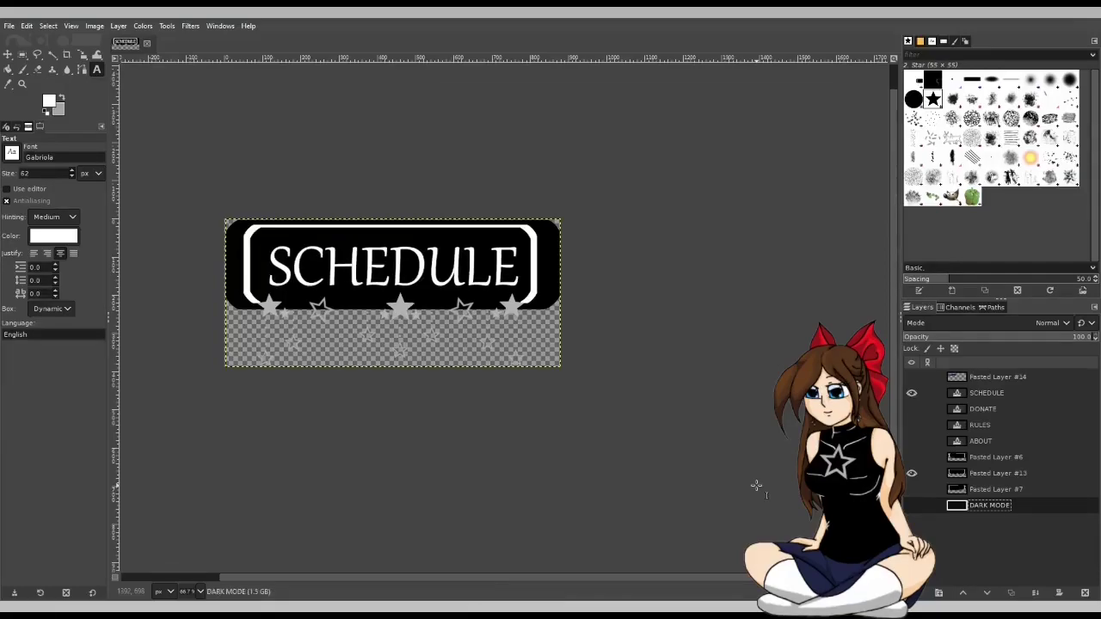
key(ctrl+y)
key(ctrl+y)
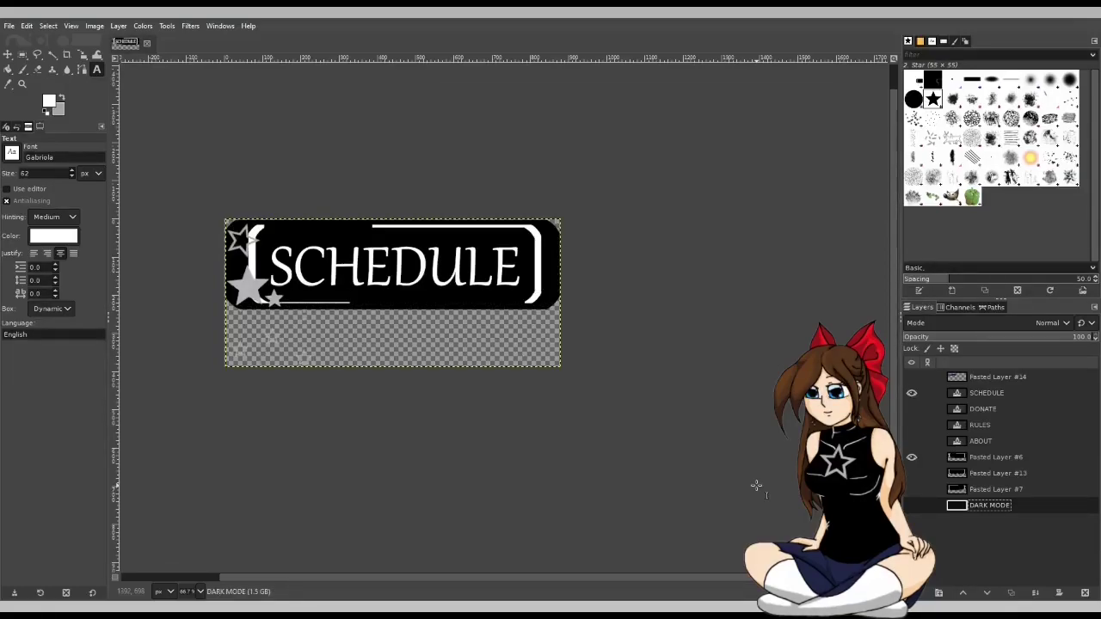
Swap the SCHEDULE lettering for RULES and replace the Pasted Layer #6 frame with Pasted Layer #13.
click(912, 392)
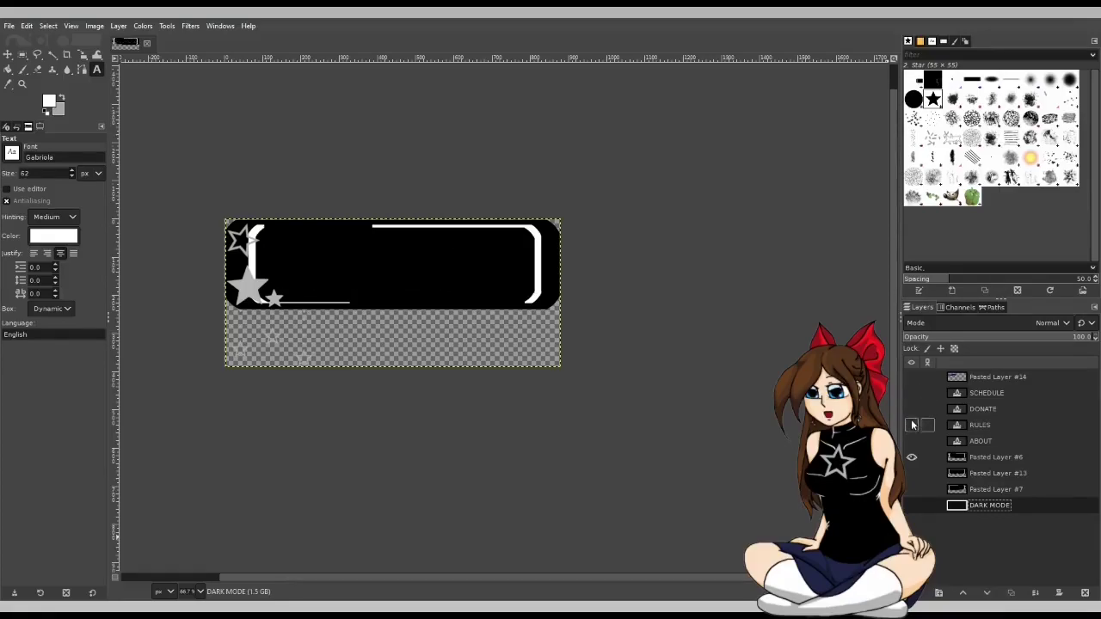
click(911, 424)
click(911, 490)
click(911, 458)
click(913, 474)
click(911, 490)
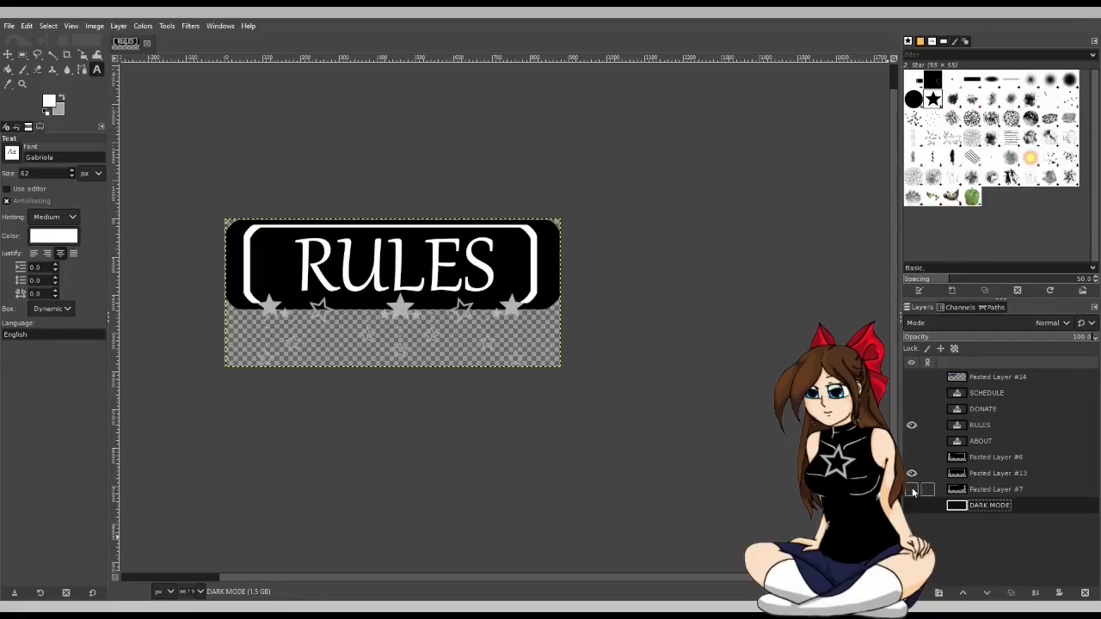
Shift the RULES lettering left by extending its text box's left edge, and export the panel as RULES2.png.
click(980, 425)
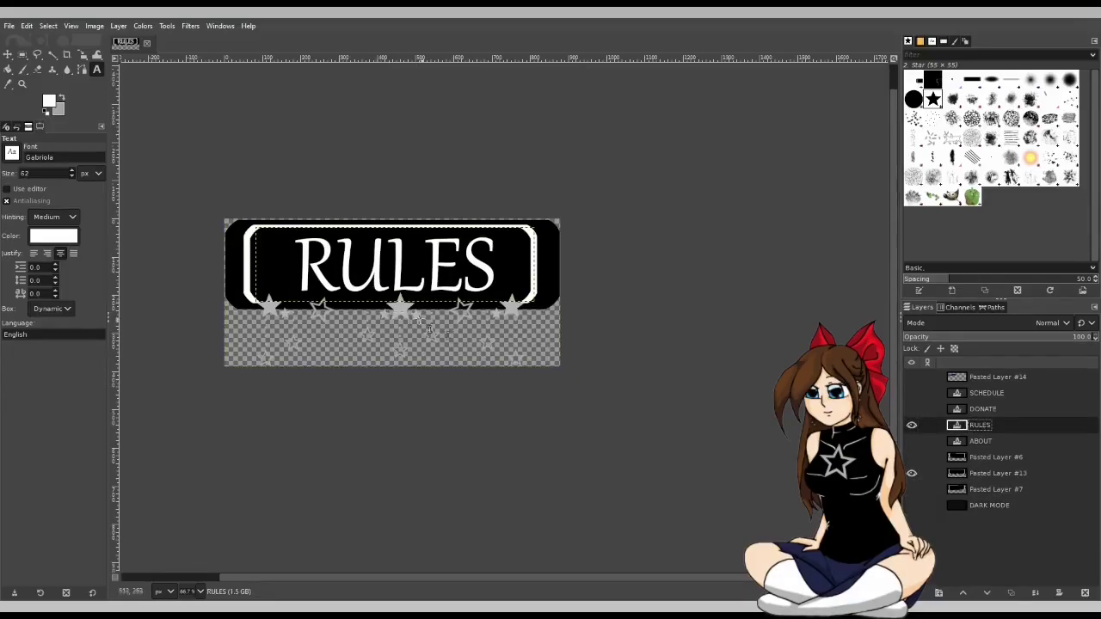
click(265, 243)
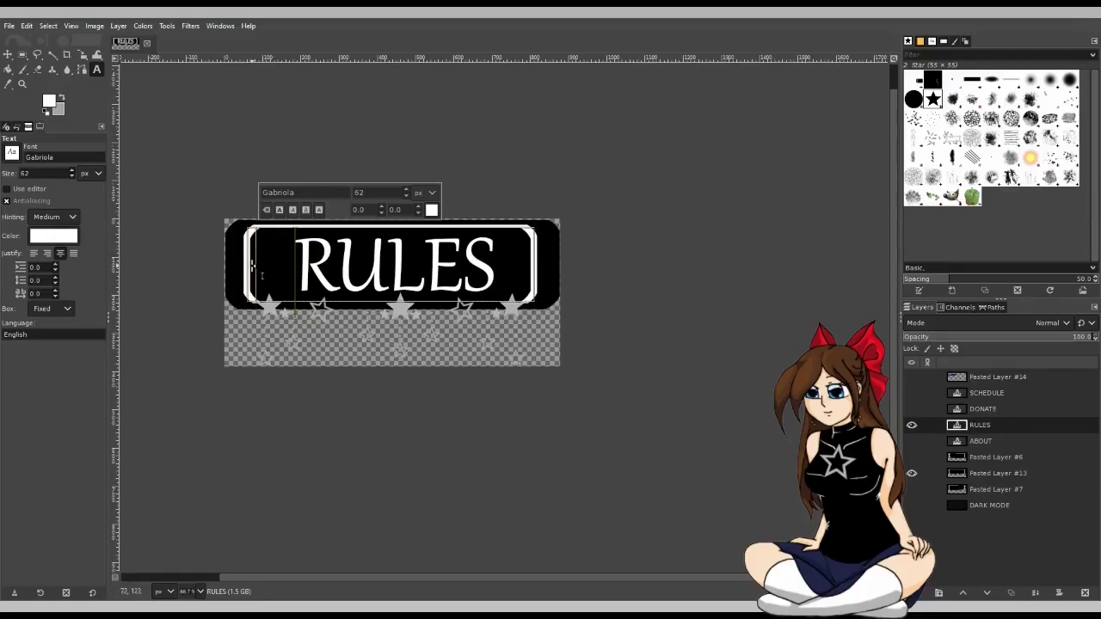
drag(257, 275, 245, 267)
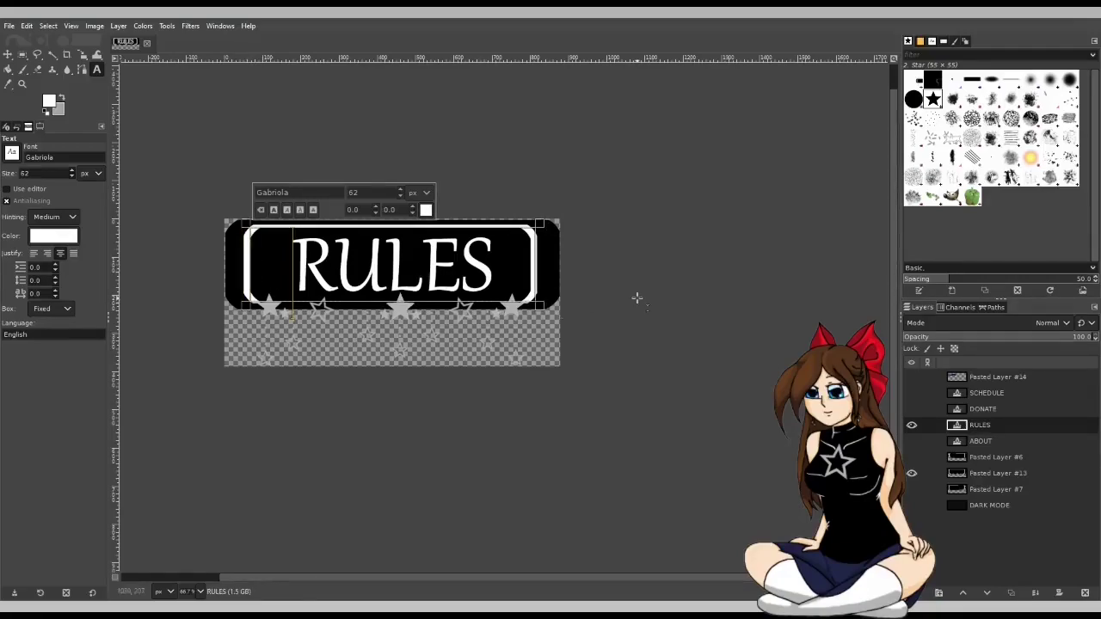
click(637, 299)
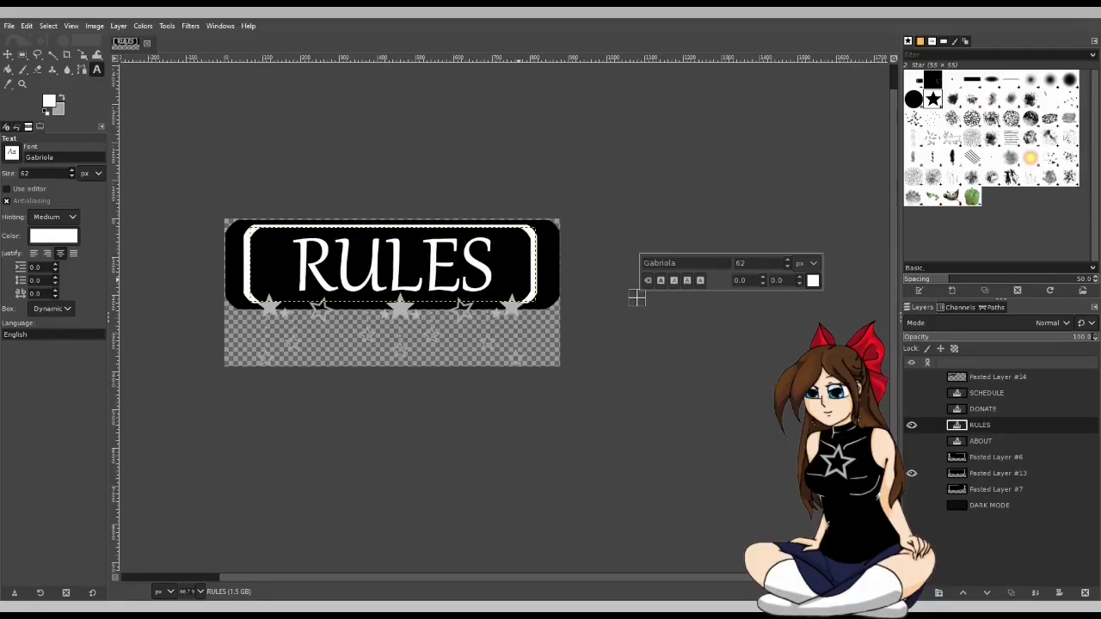
key(ctrl+e)
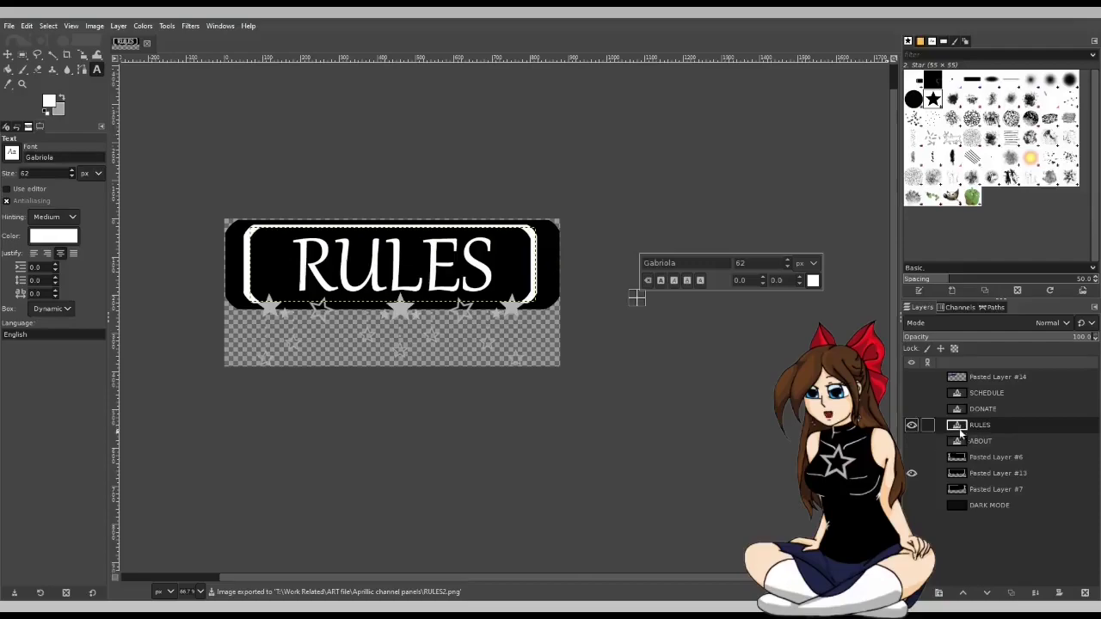
Swap the RULES panel's frame from Pasted Layer #13 to Pasted Layer #7 and shift the lettering further left by extending its text box.
click(911, 440)
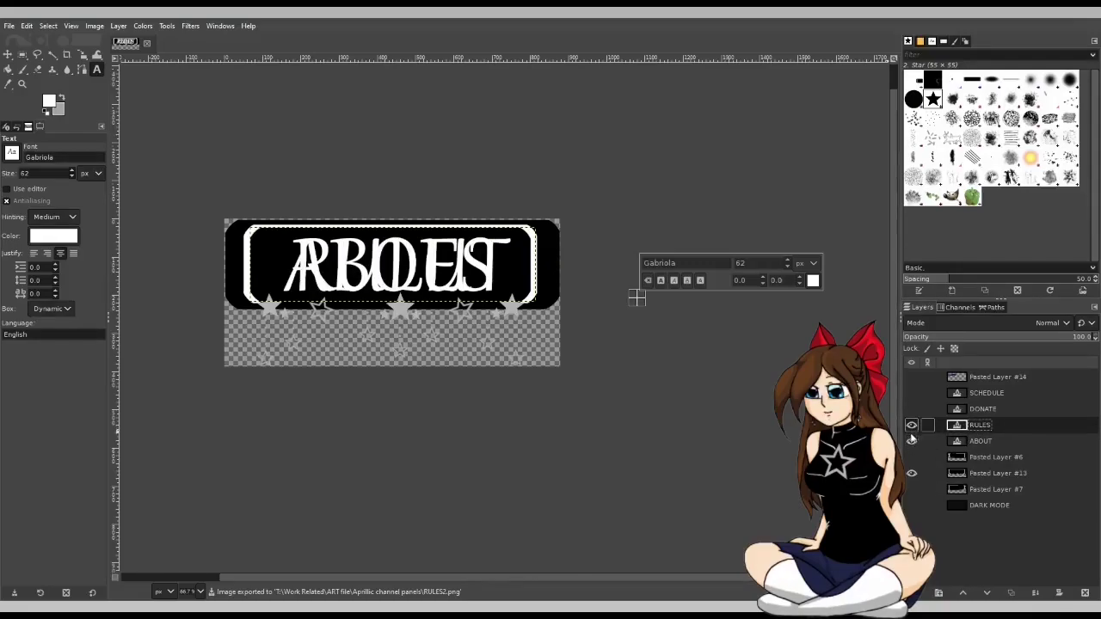
click(911, 440)
click(911, 488)
click(912, 473)
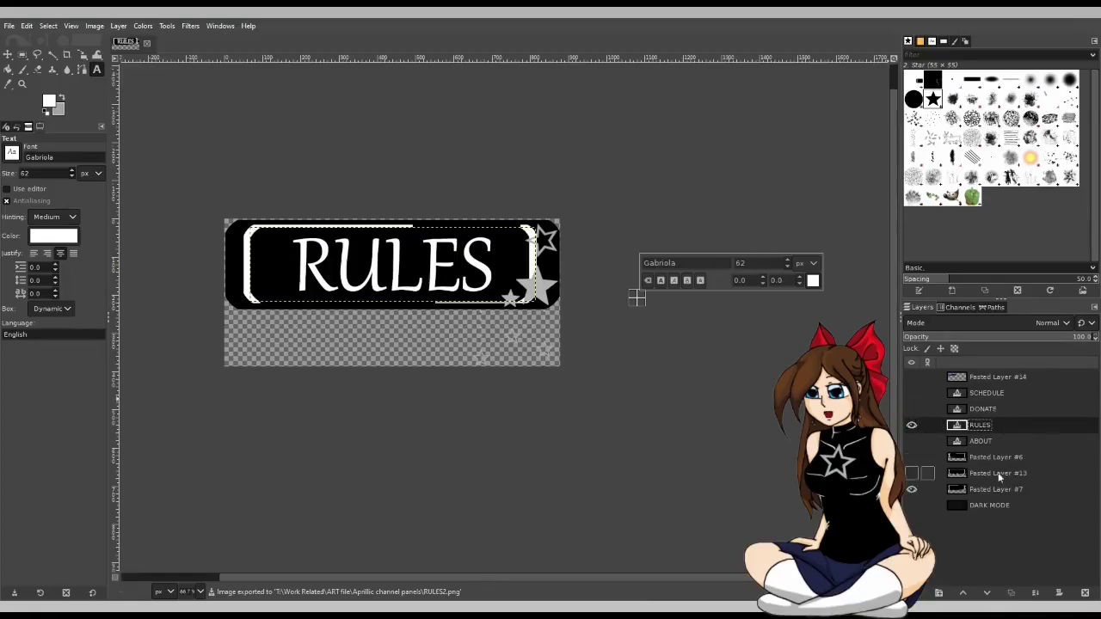
click(265, 258)
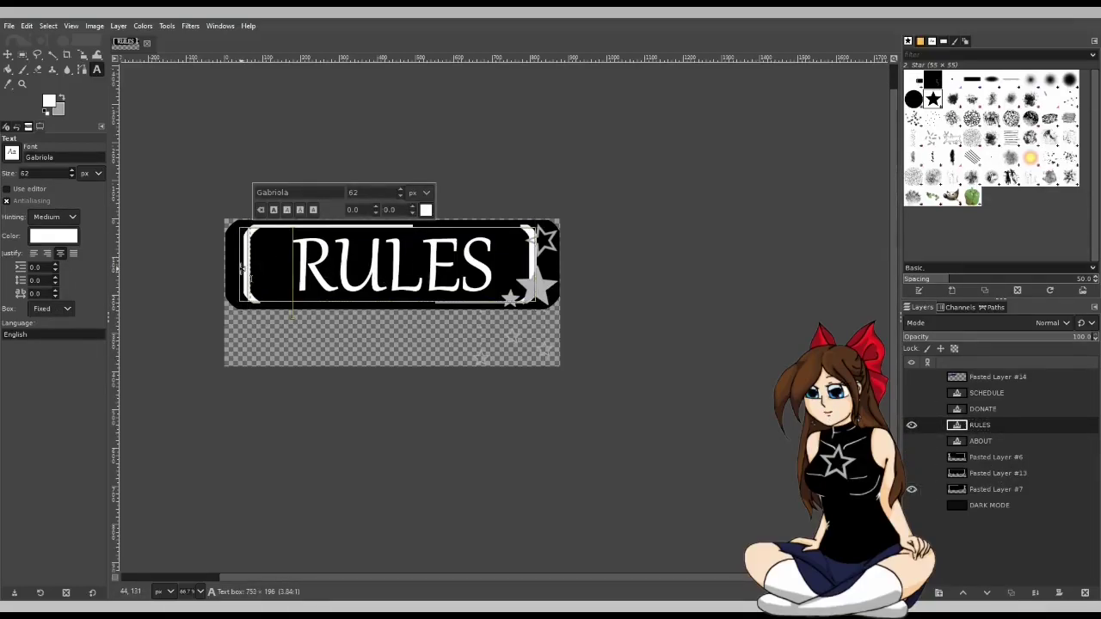
click(614, 315)
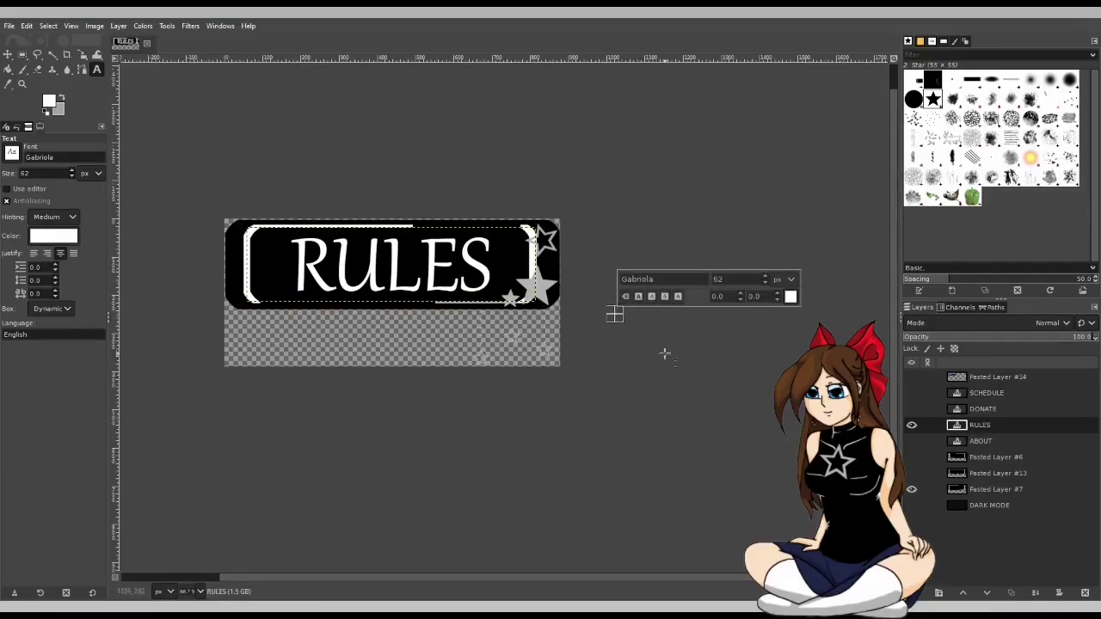
Fine-tune the RULES lettering's position with its text box's left edge and export the panel as RULES3.png.
click(993, 505)
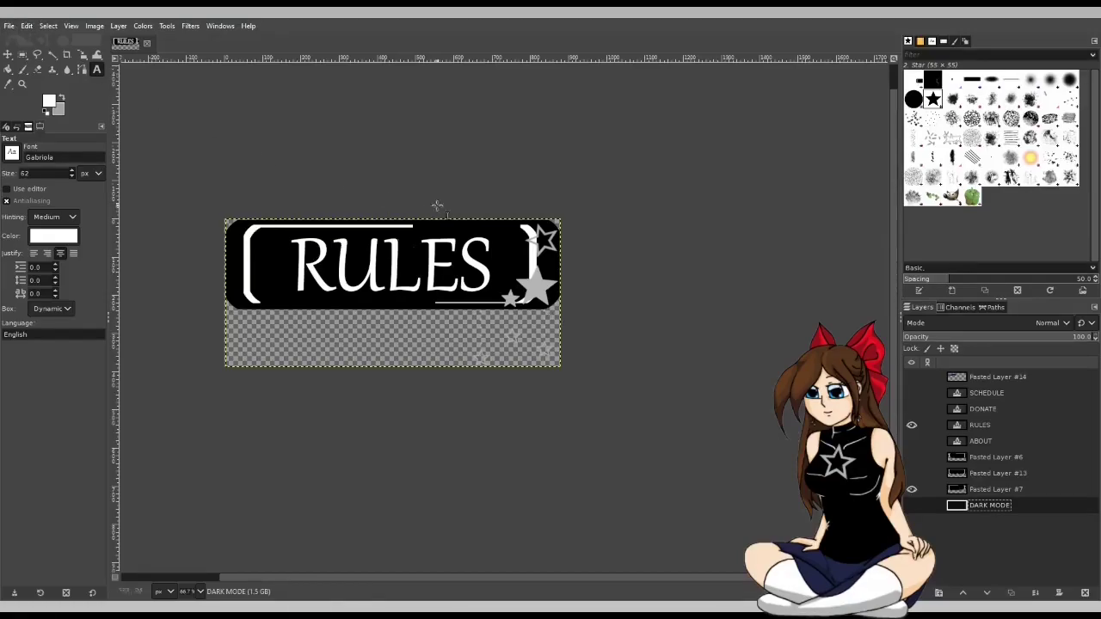
click(413, 258)
click(528, 168)
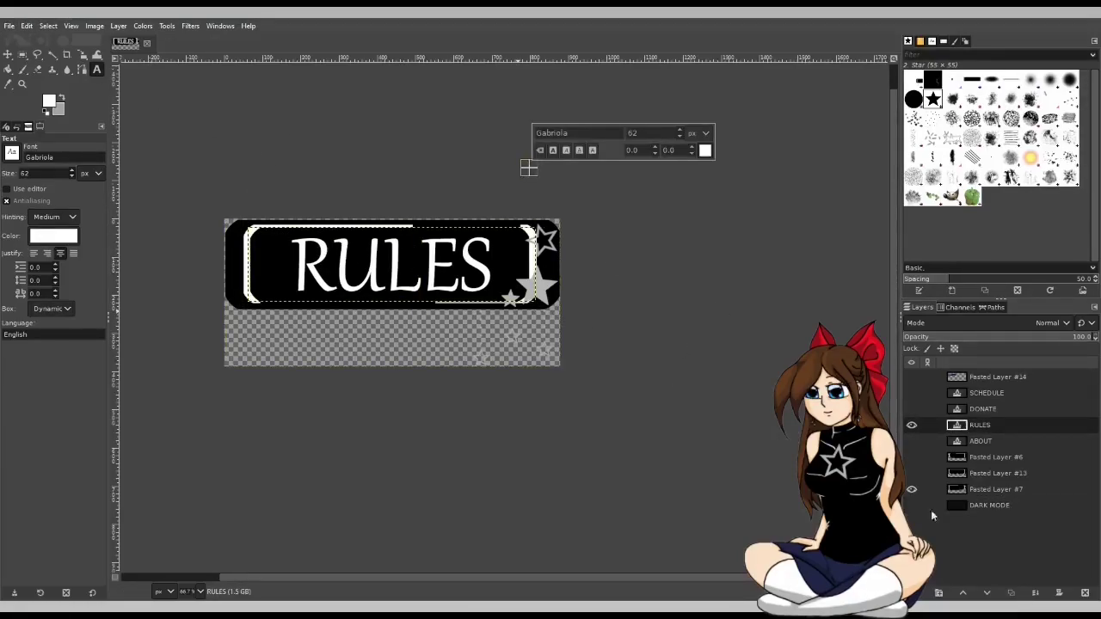
Return to the Pasted Layer #13 frame and swap the RULES lettering for ABOUT.
click(912, 472)
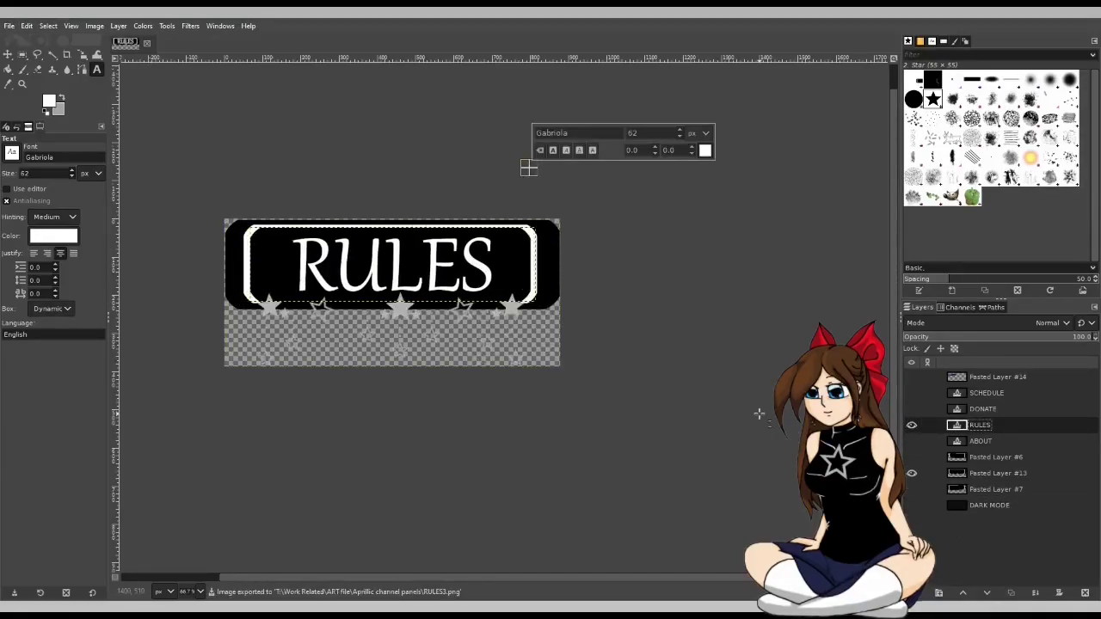
click(911, 490)
click(911, 458)
click(911, 473)
click(912, 424)
click(911, 392)
click(911, 392)
click(912, 440)
click(980, 440)
click(912, 456)
click(912, 473)
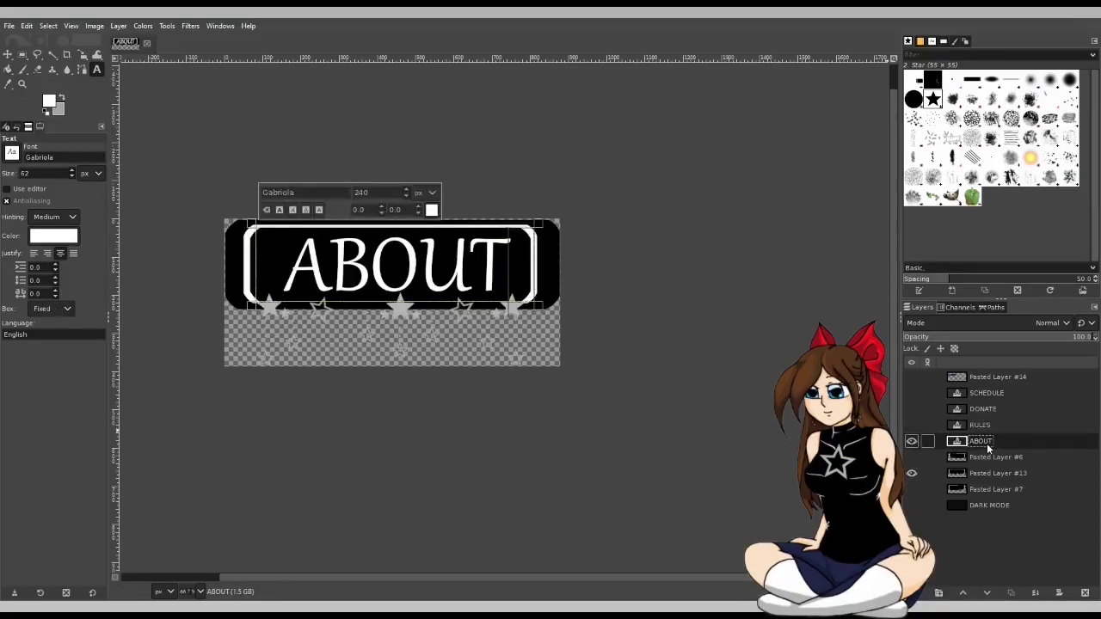
Shift the ABOUT lettering left by extending its text box's left edge, and export the panel as ABOUT2.png.
click(989, 505)
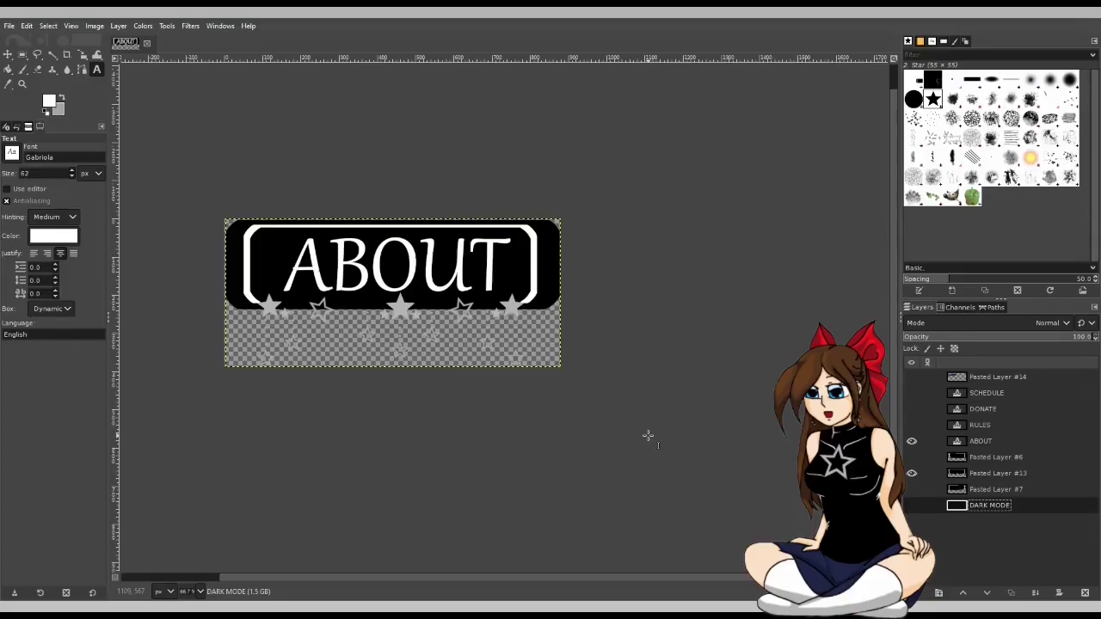
click(351, 281)
drag(250, 272, 247, 272)
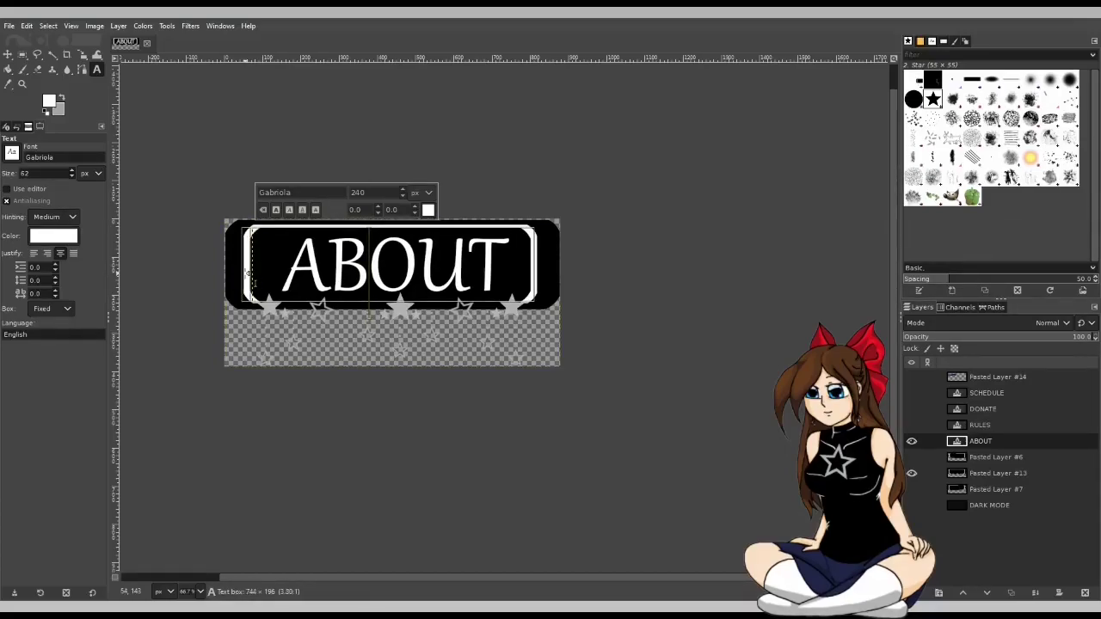
click(637, 305)
click(1033, 505)
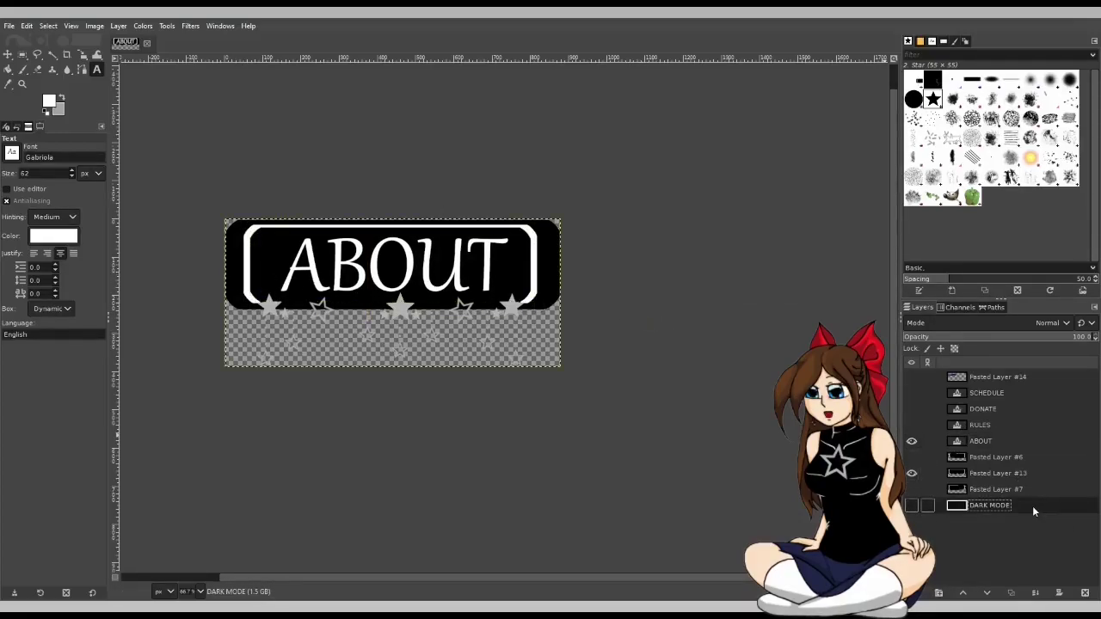
click(10, 27)
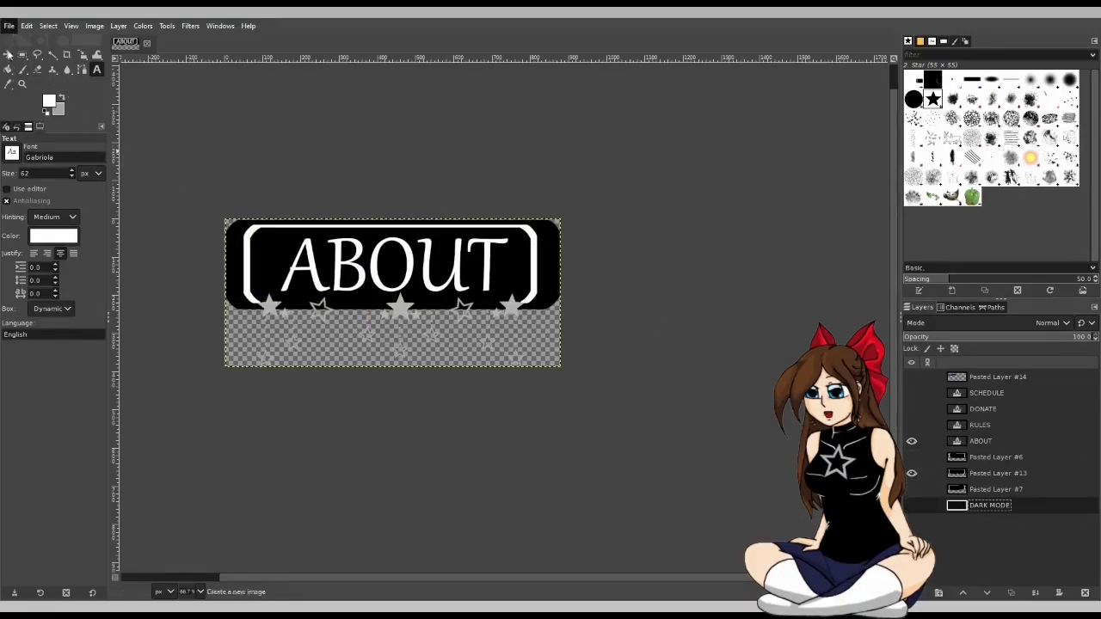
click(56, 225)
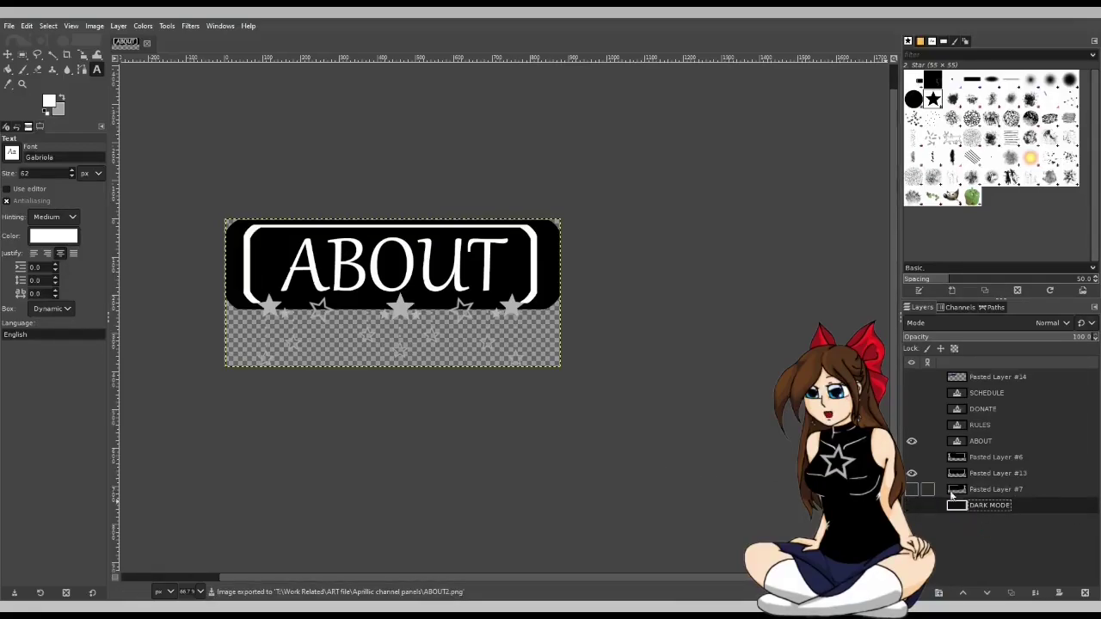
Swap the ABOUT panel's frame from Pasted Layer #13 to Pasted Layer #7 and extend the text box's left edge to shift the lettering left.
click(911, 473)
click(911, 489)
click(988, 489)
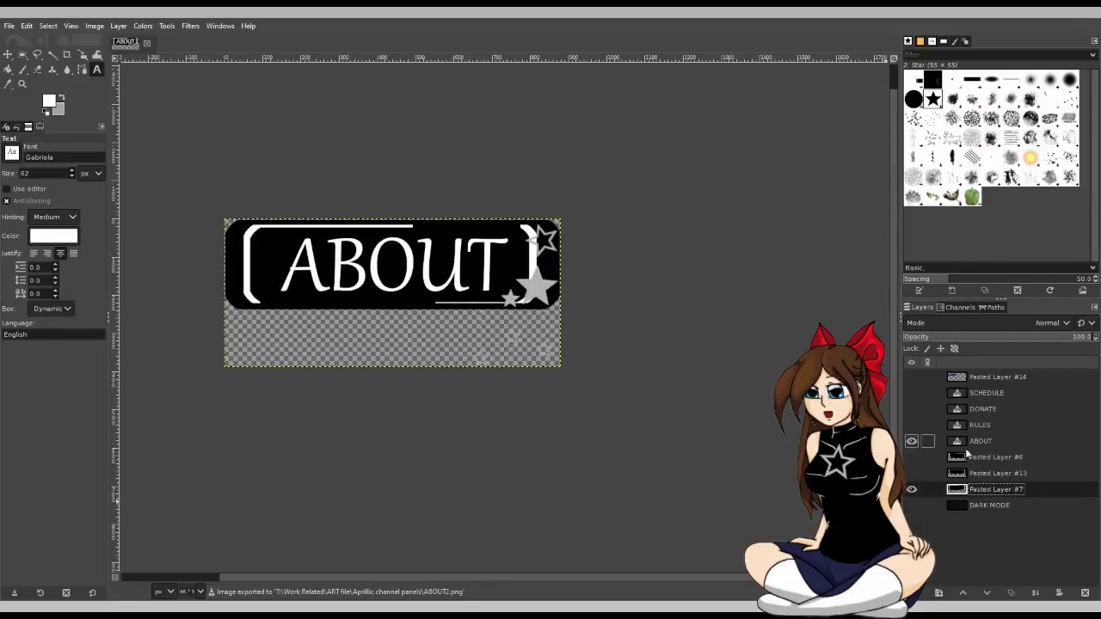
click(990, 442)
click(497, 259)
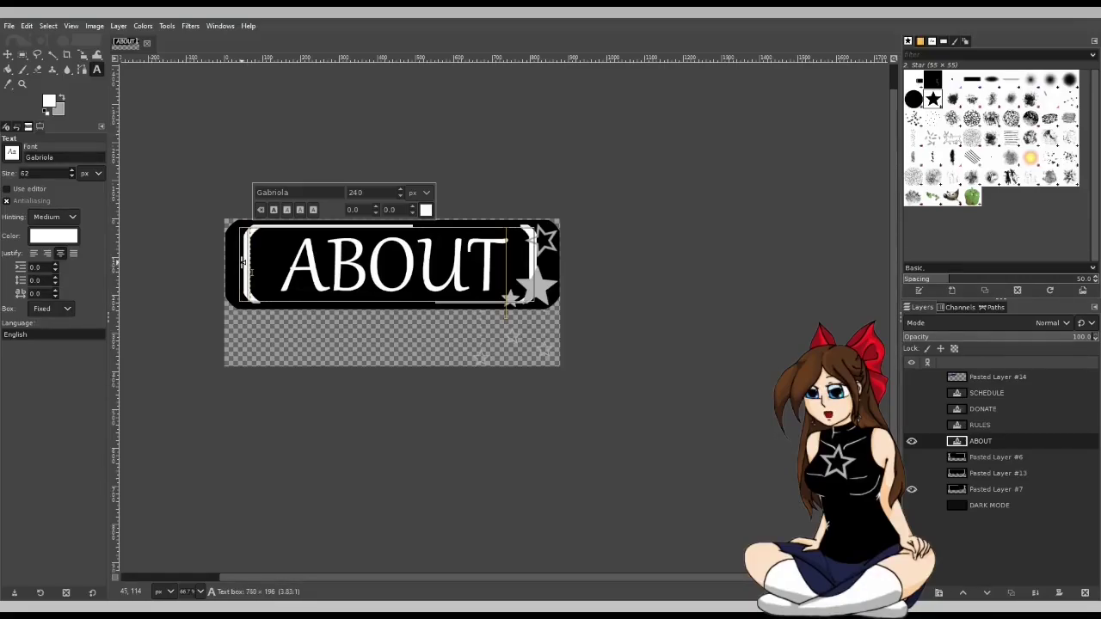
click(615, 310)
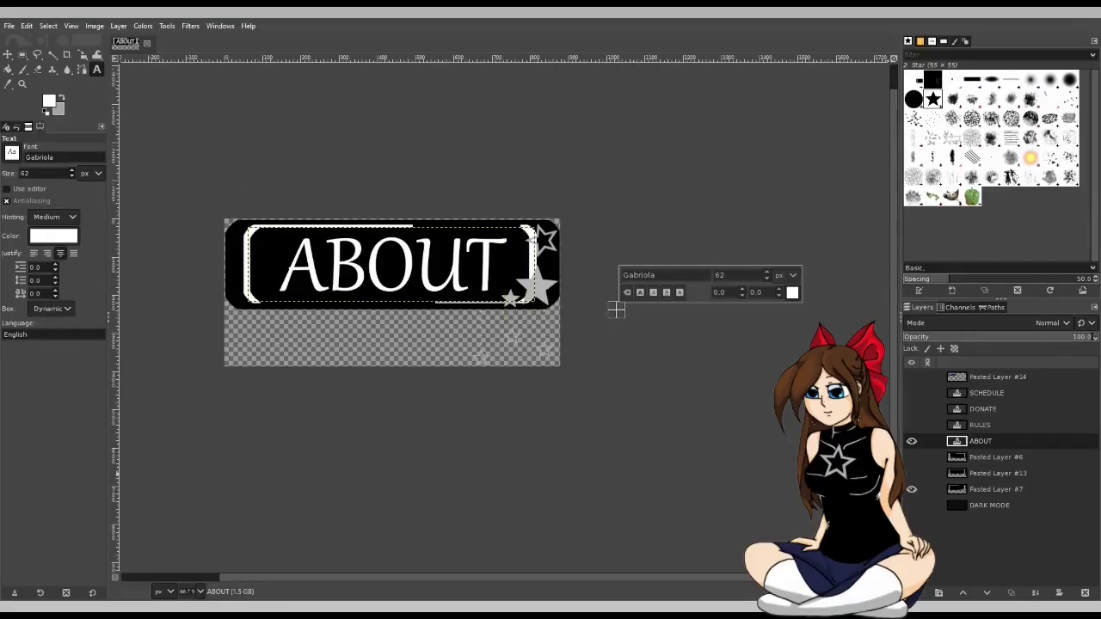
Fine-tune the ABOUT lettering's position with its text box's left edge and export the panel as ABOUT3.png.
click(1009, 506)
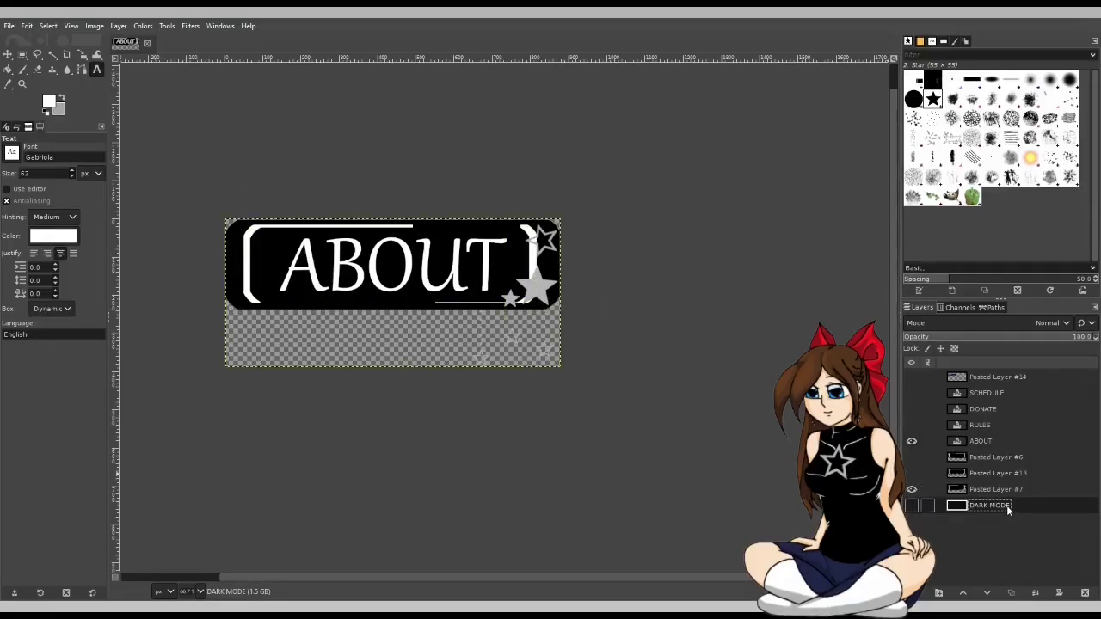
click(328, 277)
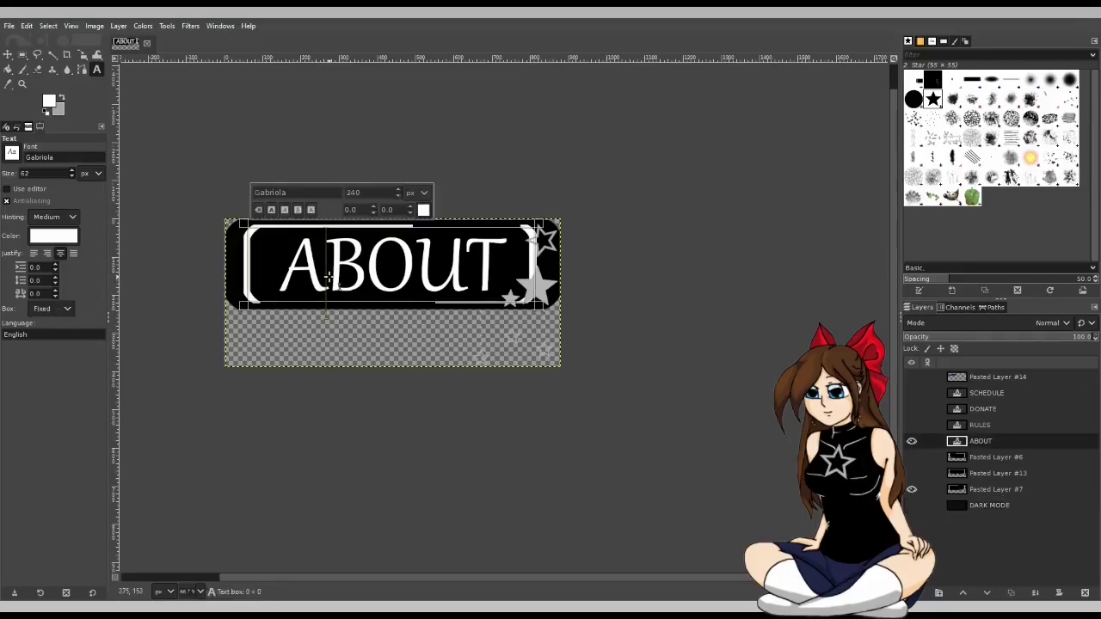
click(244, 274)
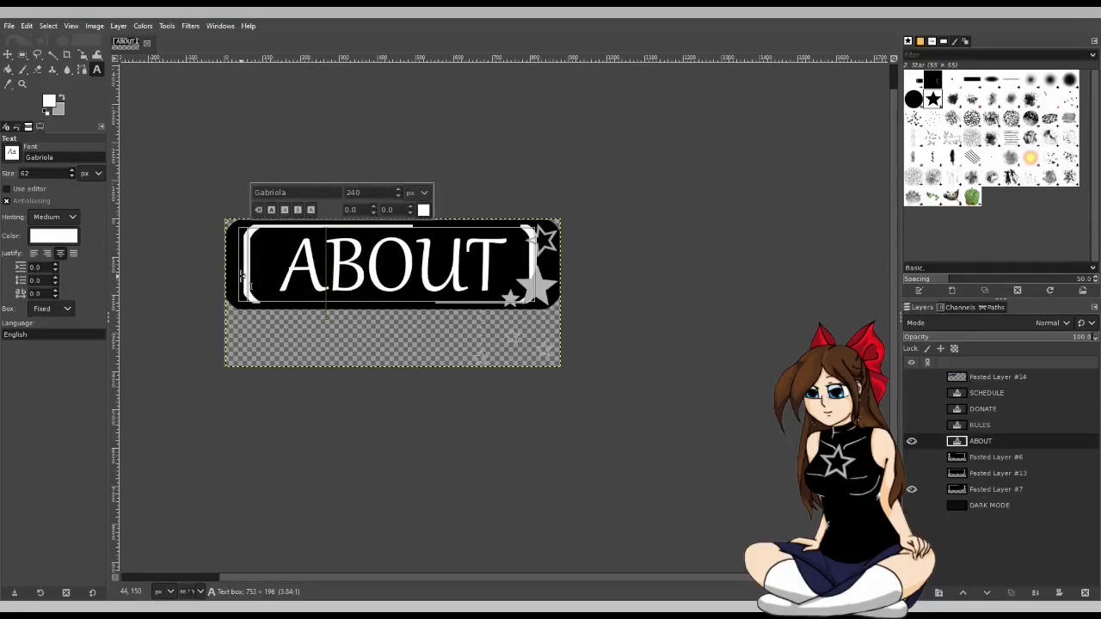
click(633, 297)
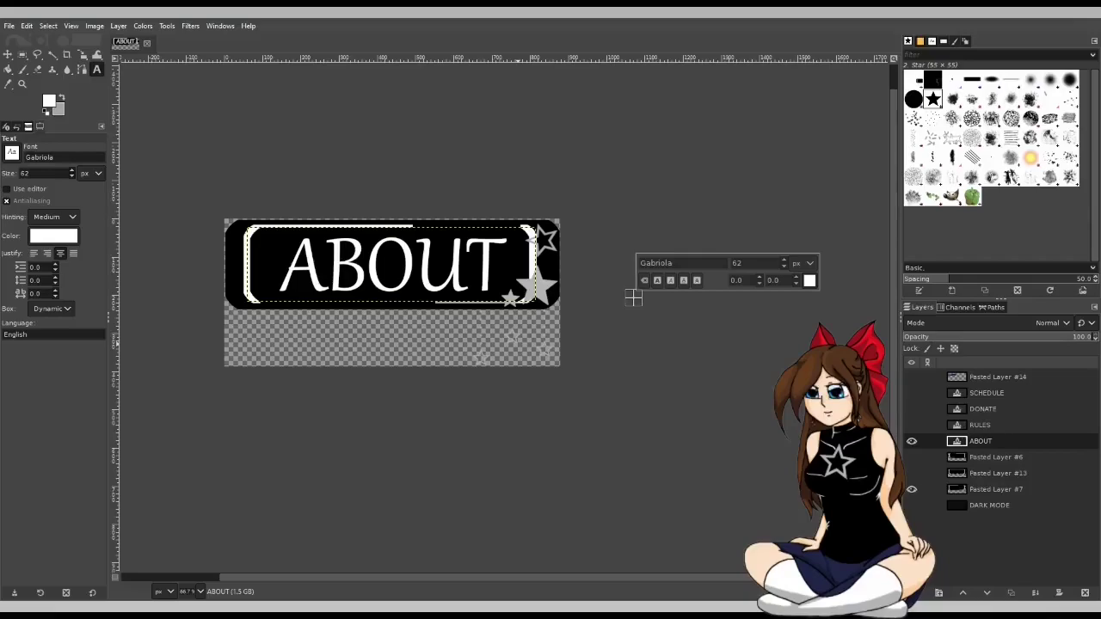
key(ctrl+e)
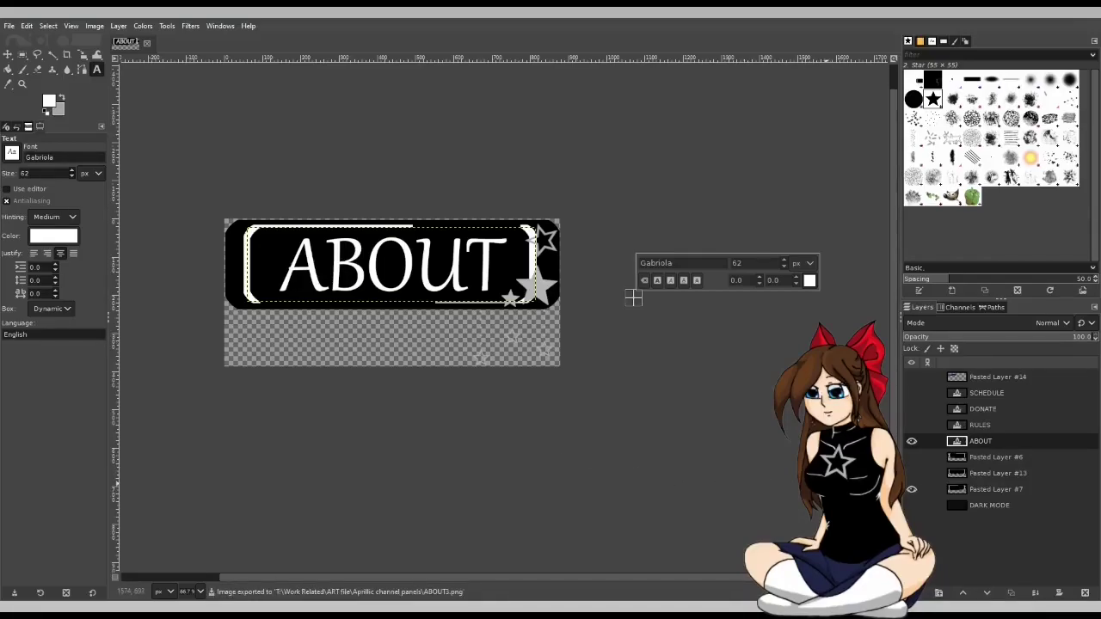
Revert the ABOUT text shifts and show the Pasted Layer #6 frame without any lettering.
click(911, 473)
click(911, 488)
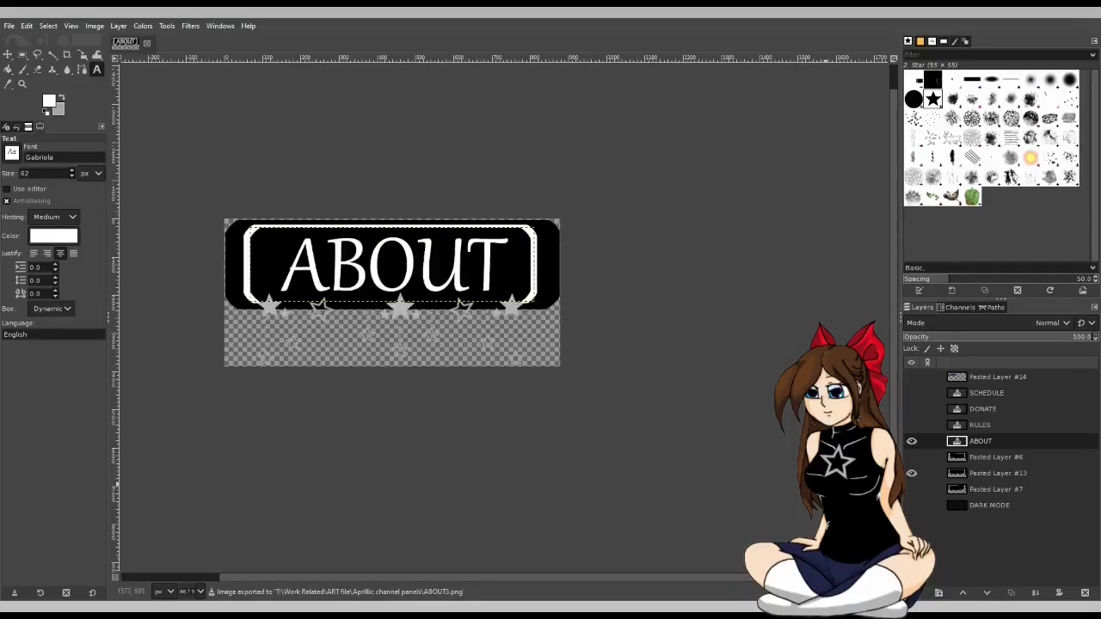
click(911, 473)
click(912, 457)
click(911, 441)
click(912, 392)
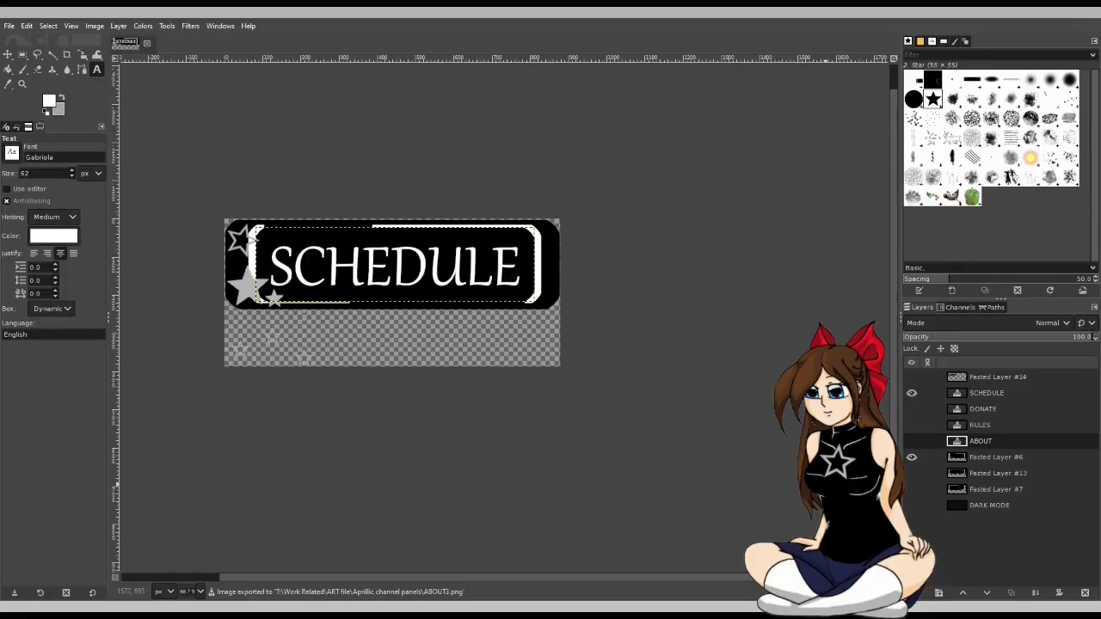
click(911, 393)
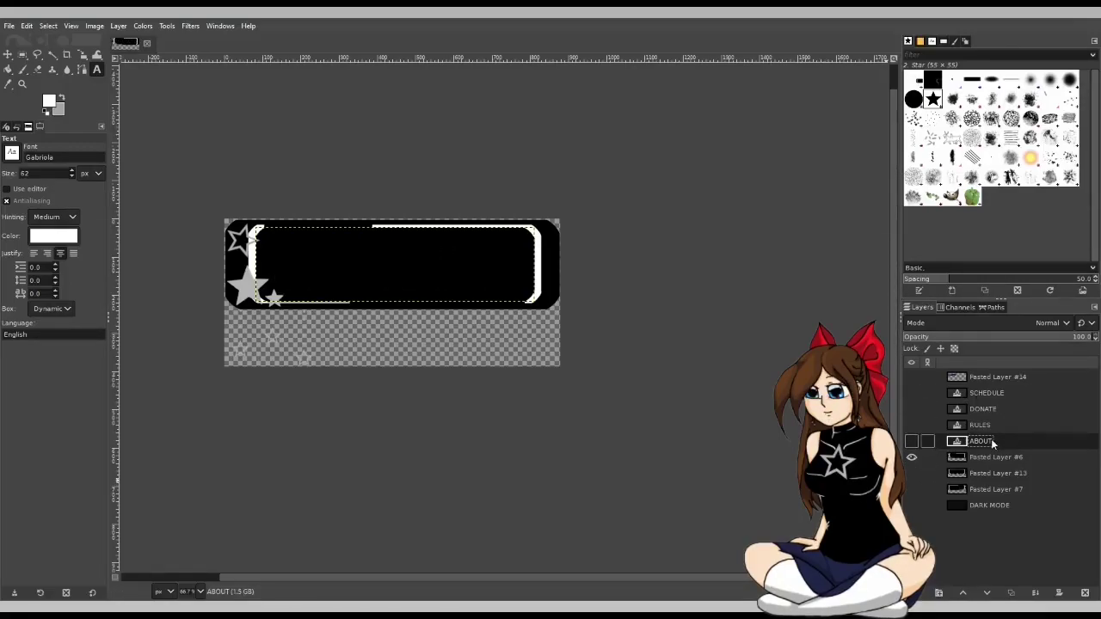
Duplicate the ABOUT text layer and move the copy directly above the SCHEDULE layer.
key(shift+ctrl+d)
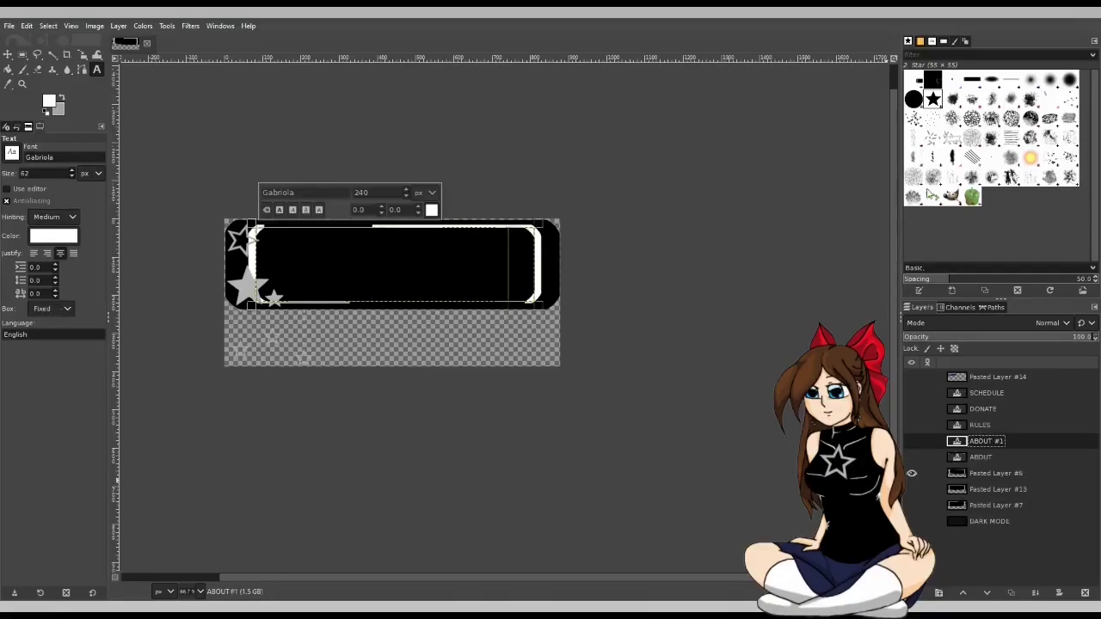
drag(997, 393, 998, 393)
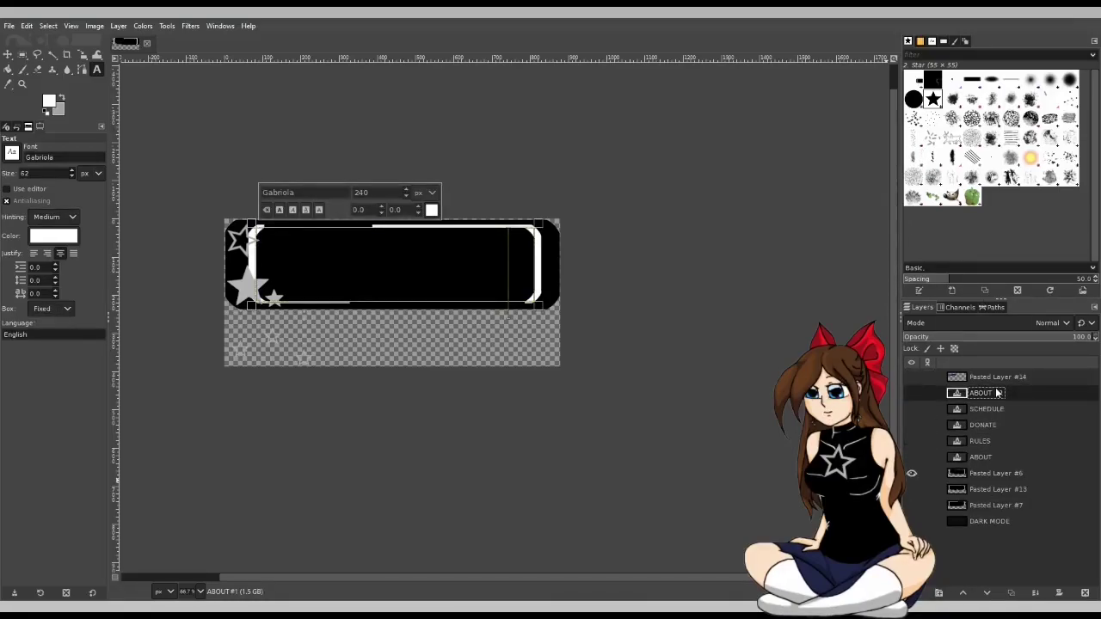
Show the Pasted Layer #14 title reference and delete the ABOUT #1 text layer.
click(911, 376)
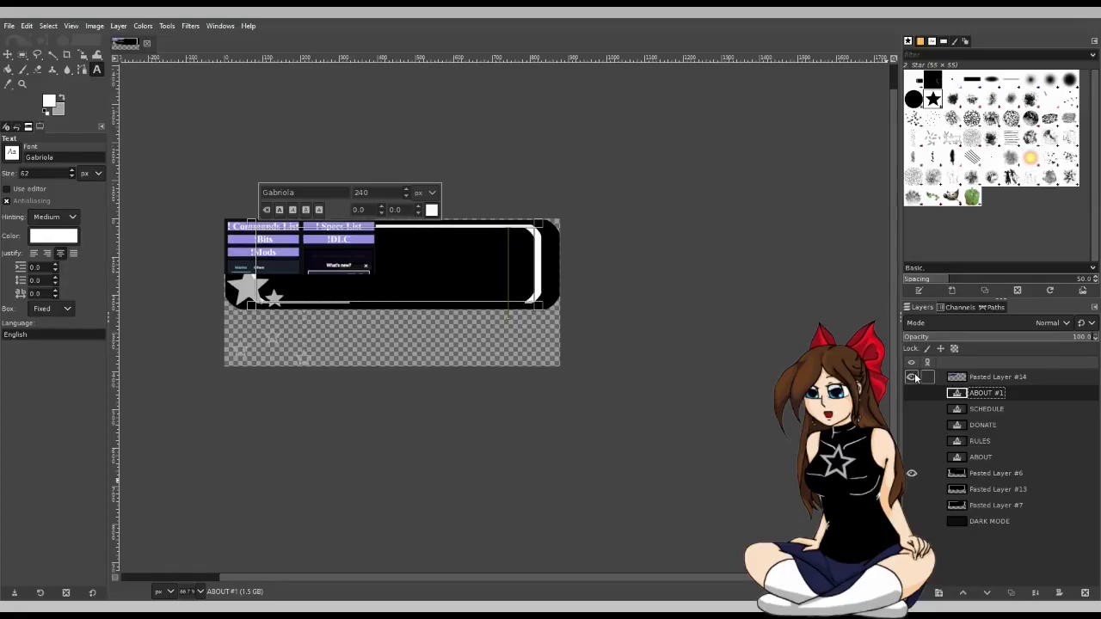
click(1002, 376)
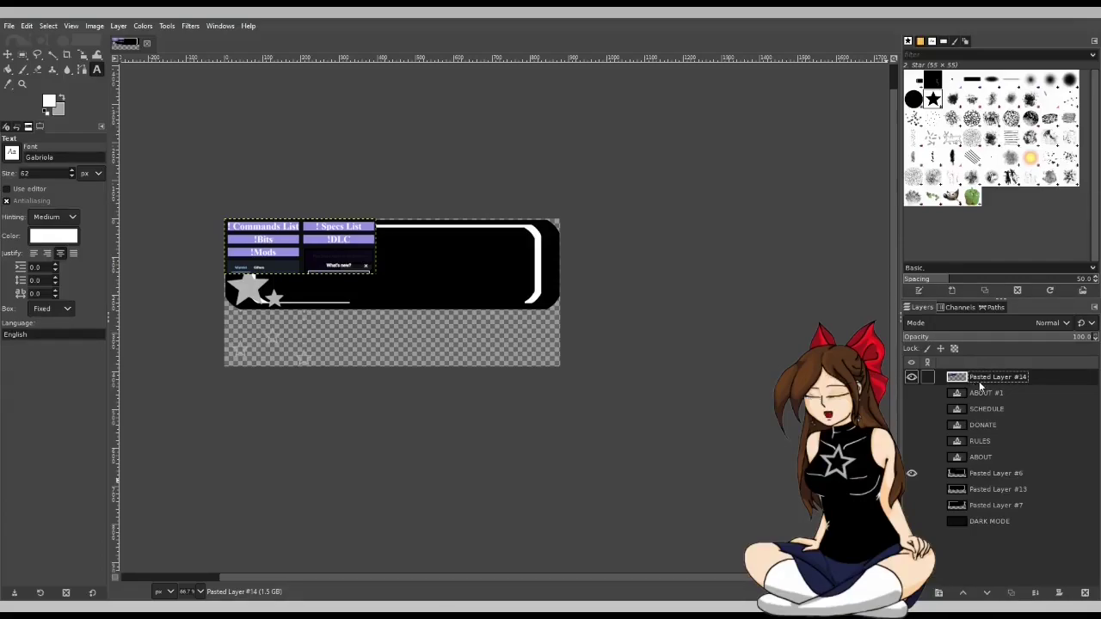
click(988, 393)
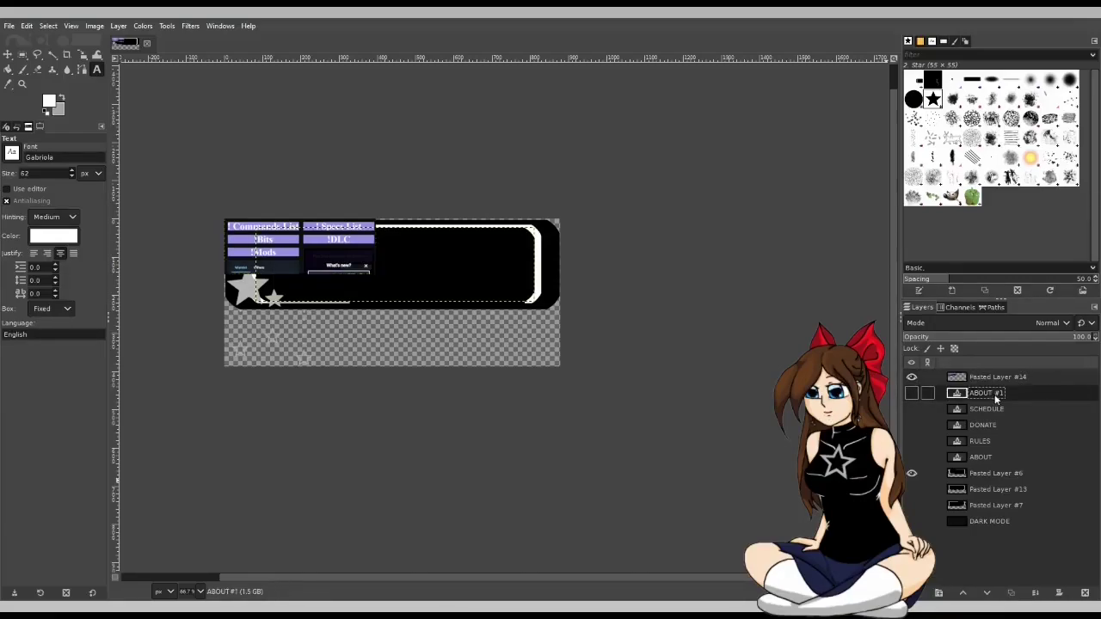
key(Delete)
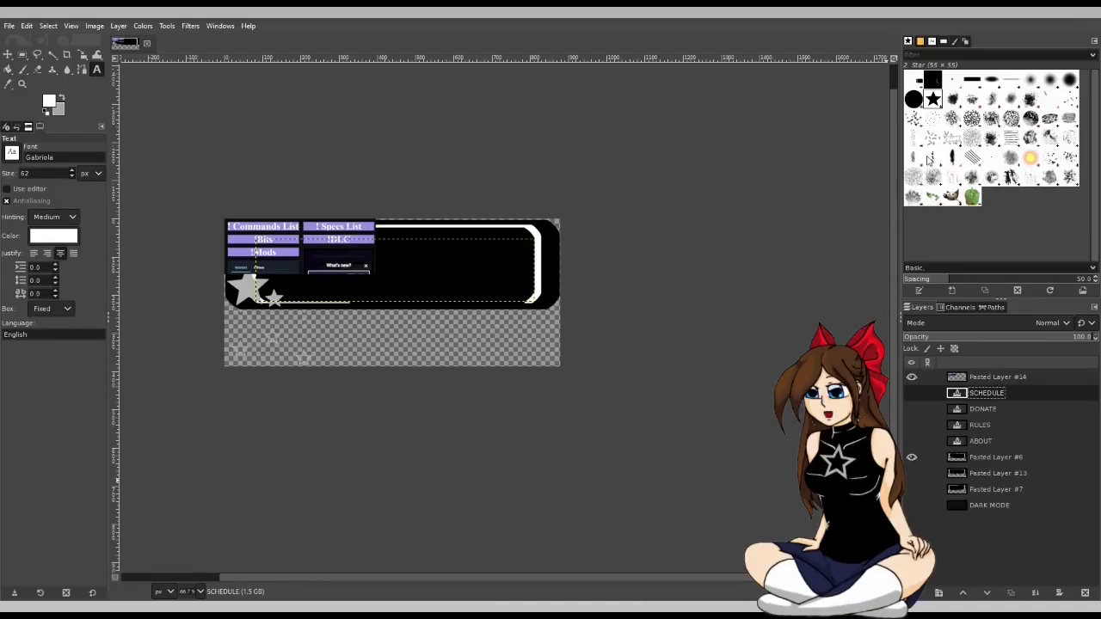
Duplicate the SCHEDULE text layer and show the copy with the Pasted Layer #14 reference hidden.
key(shift+ctrl+d)
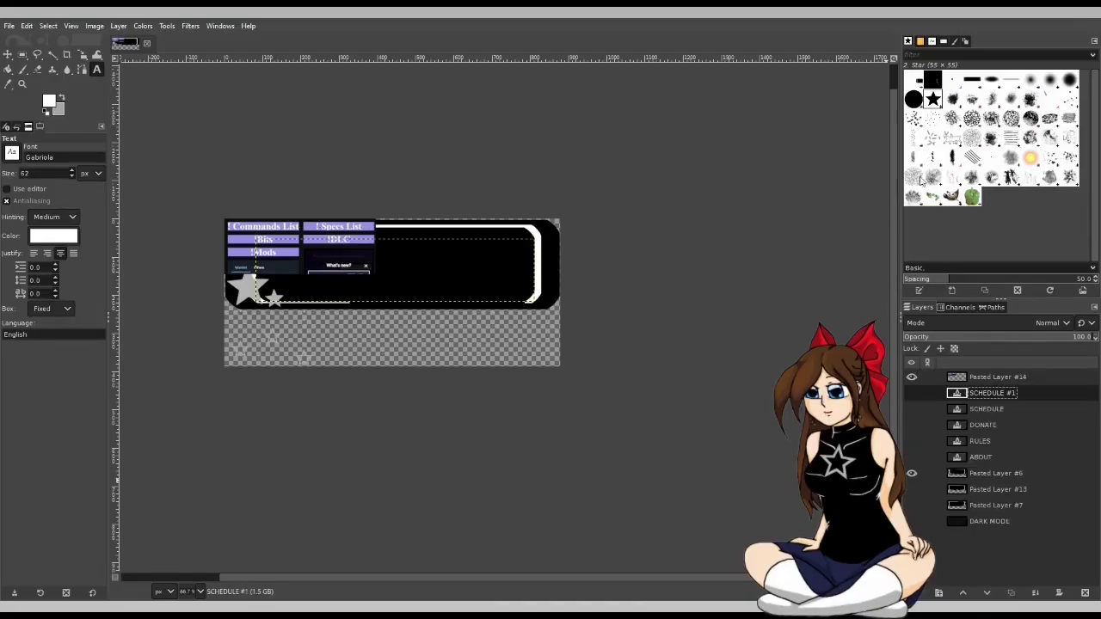
click(911, 392)
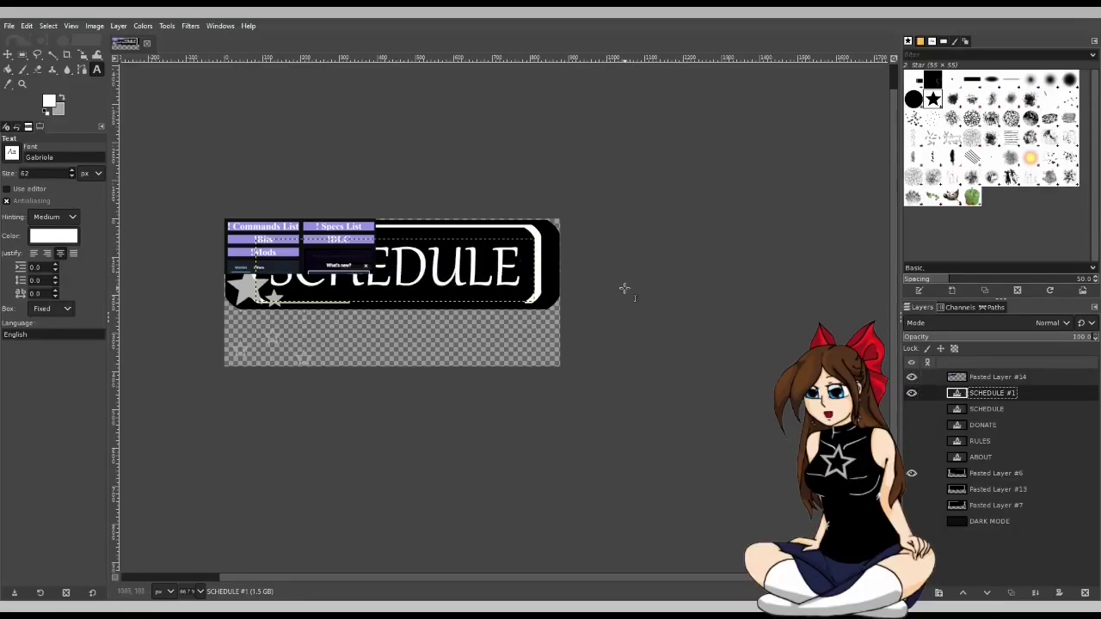
click(910, 377)
Replace the lettering of the duplicated SCHEDULE layer with COMMANDS LIST.
click(408, 265)
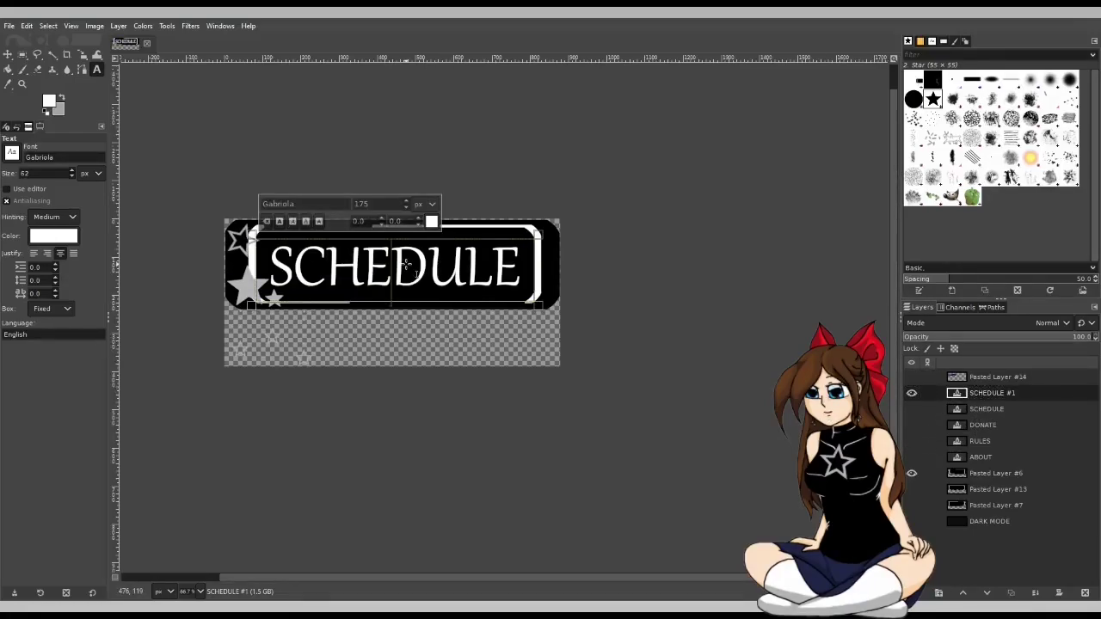
key(ctrl+a)
text(COMMANDS LIST)
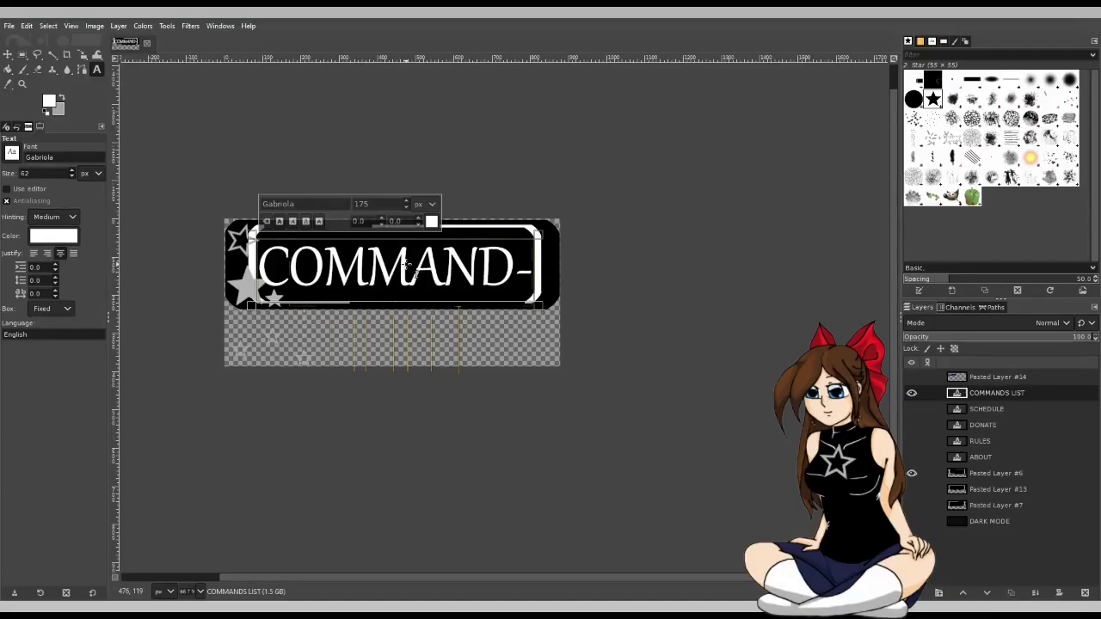
click(630, 280)
Set the COMMANDS LIST lettering to 120 px and lower its text box's top edge to centre the title in the frame.
click(489, 271)
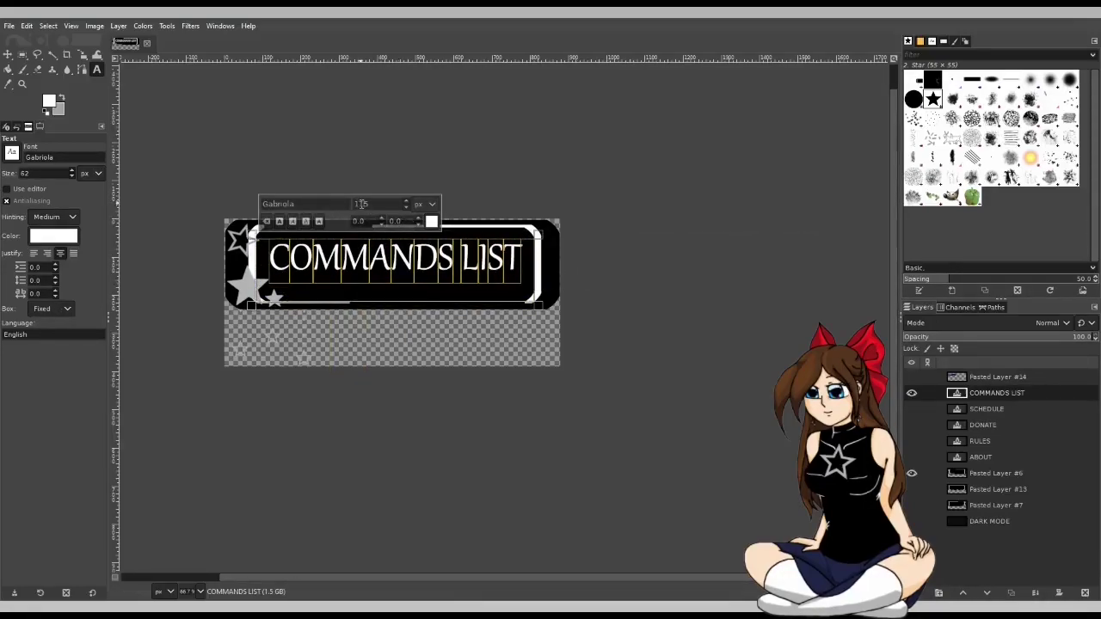
click(621, 284)
key(m)
key(t)
click(445, 231)
click(635, 258)
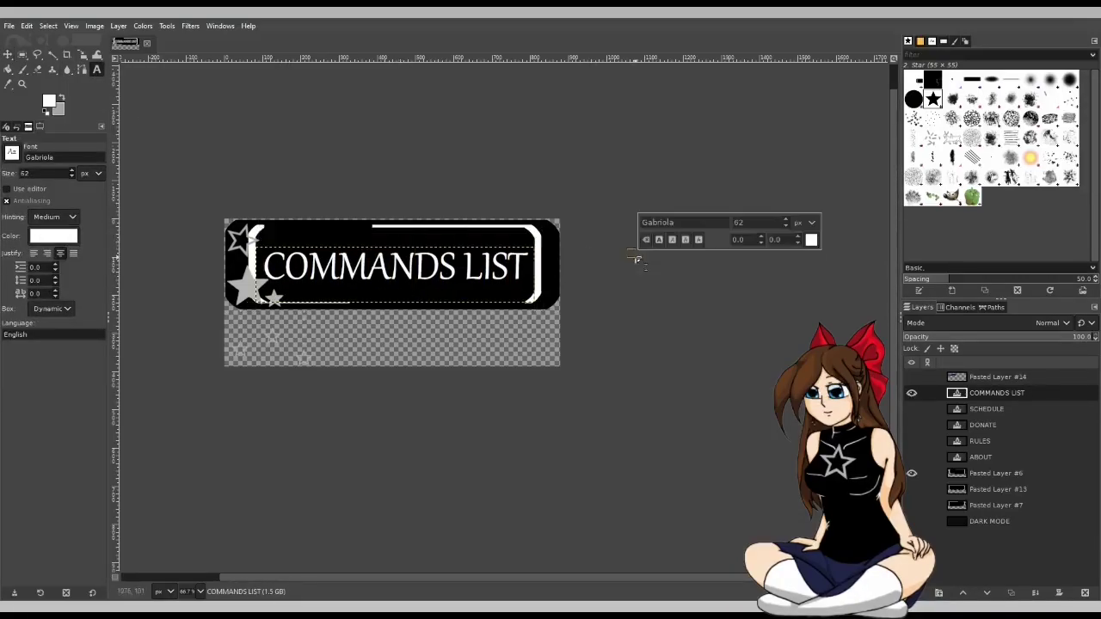
key(Escape)
click(396, 262)
key(Escape)
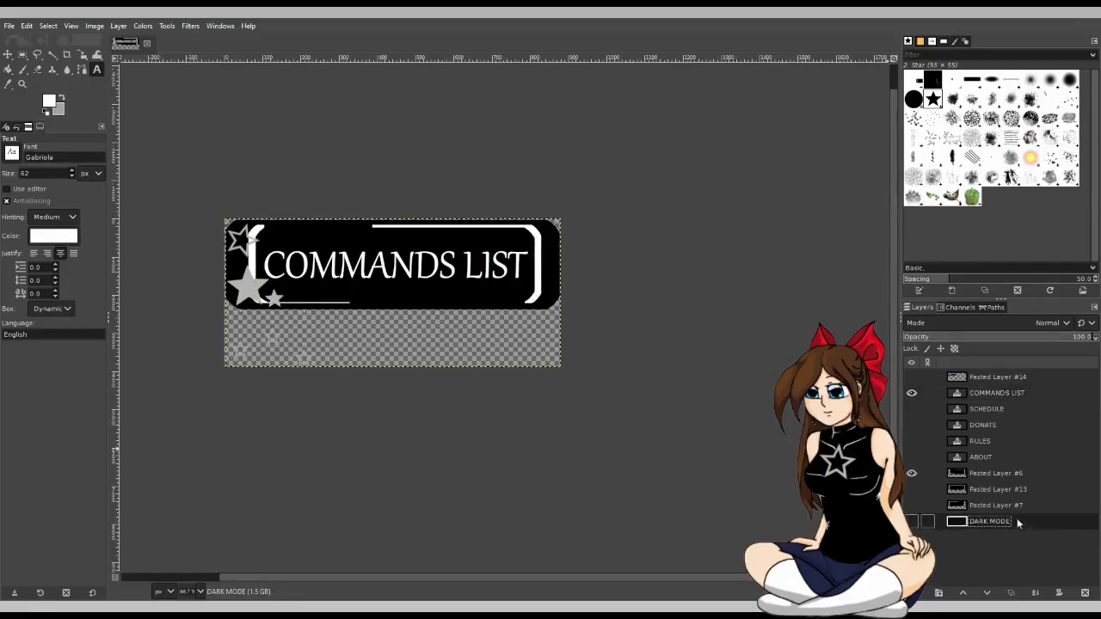
Export the panel as COMMANDS LIST1.png and swap its frame from Pasted Layer #6 to Pasted Layer #13.
key(ctrl+shift+e)
click(911, 488)
click(911, 473)
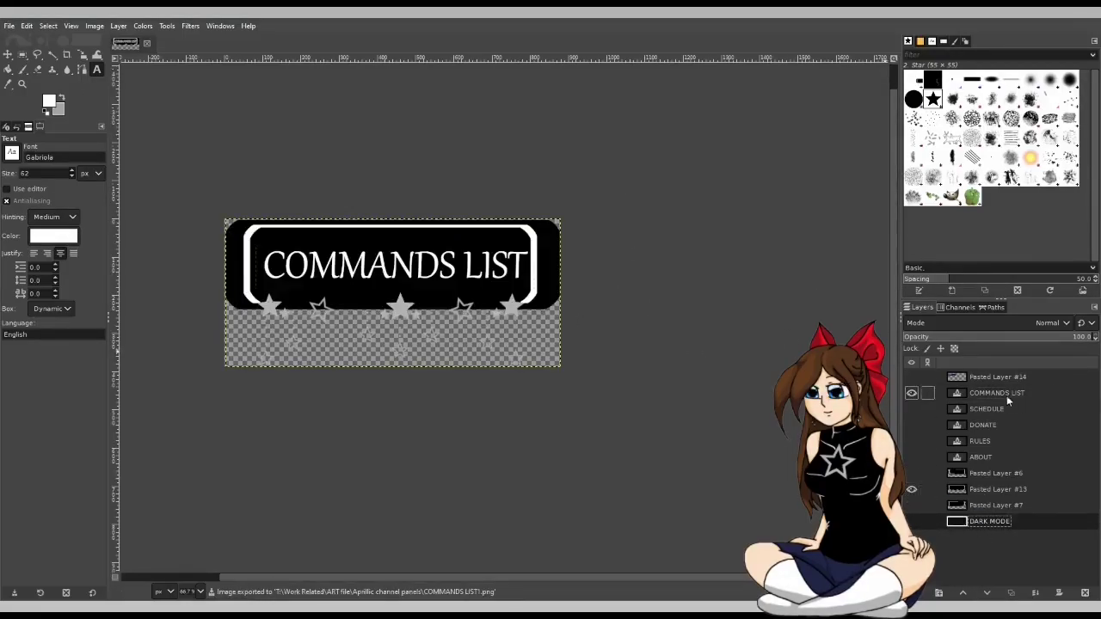
Shift the COMMANDS LIST lettering left by extending its text box's left edge and export the panel as COMMANDS LIST2.png.
click(989, 392)
drag(246, 273, 238, 273)
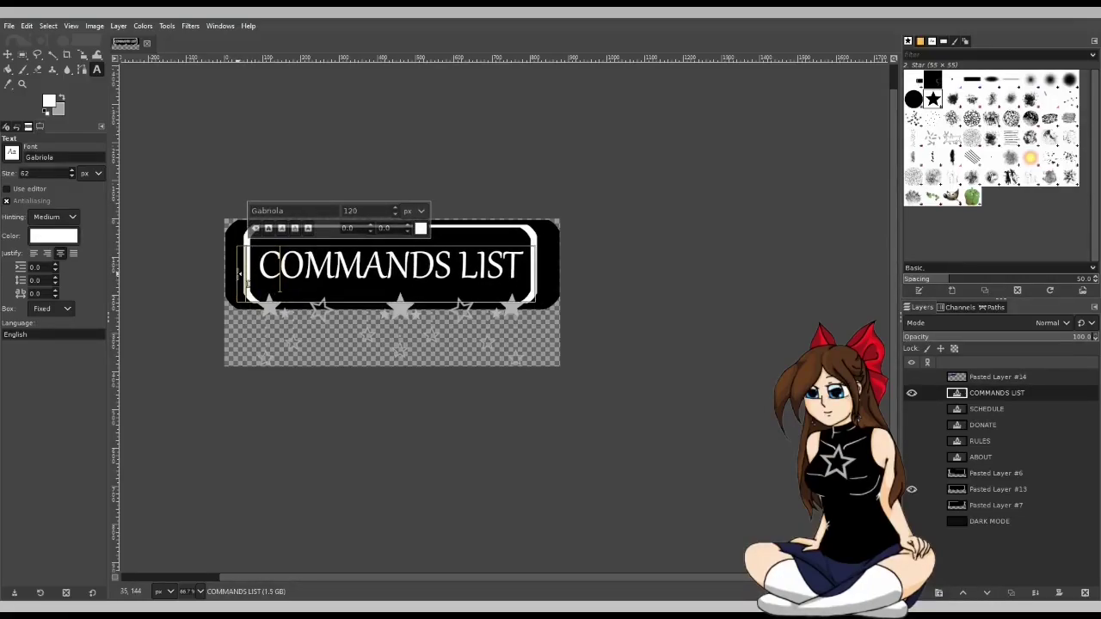
click(988, 521)
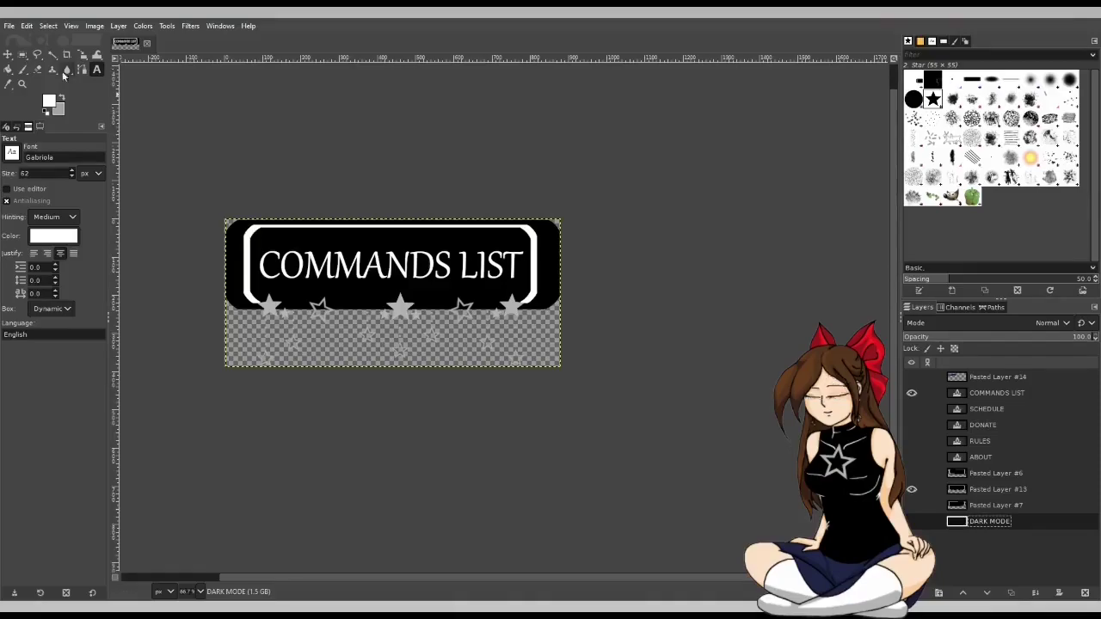
Swap the COMMANDS LIST panel's frame from Pasted Layer #13 to Pasted Layer #7.
click(911, 489)
click(911, 504)
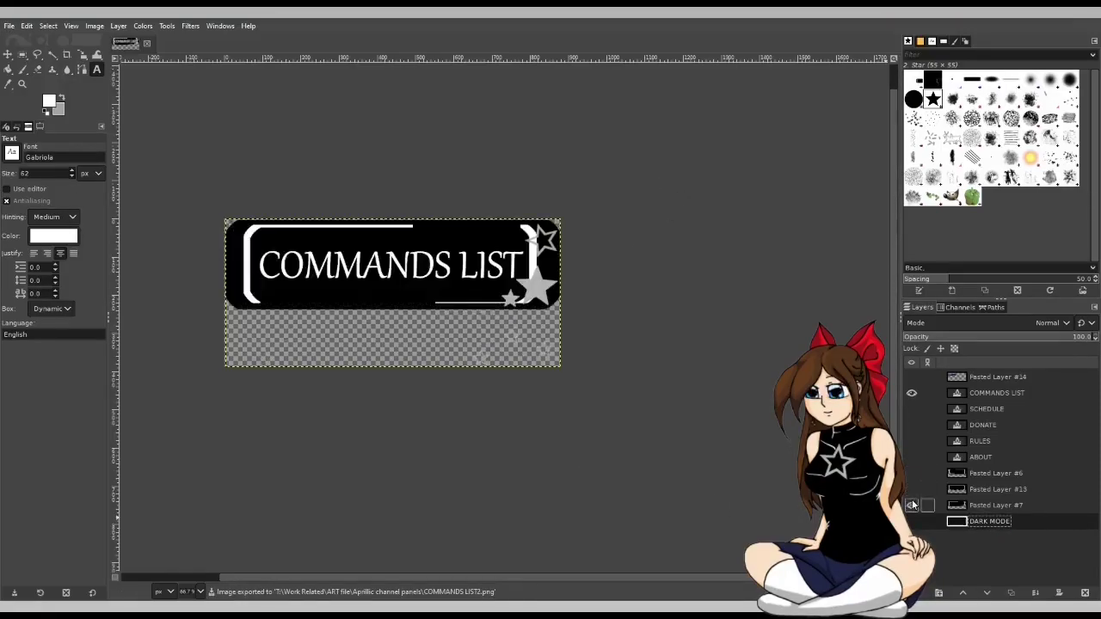
Nudge the COMMANDS LIST lettering slightly left with its text box's left edge and export the panel as COMMANDS LIST3.png.
click(989, 392)
click(241, 274)
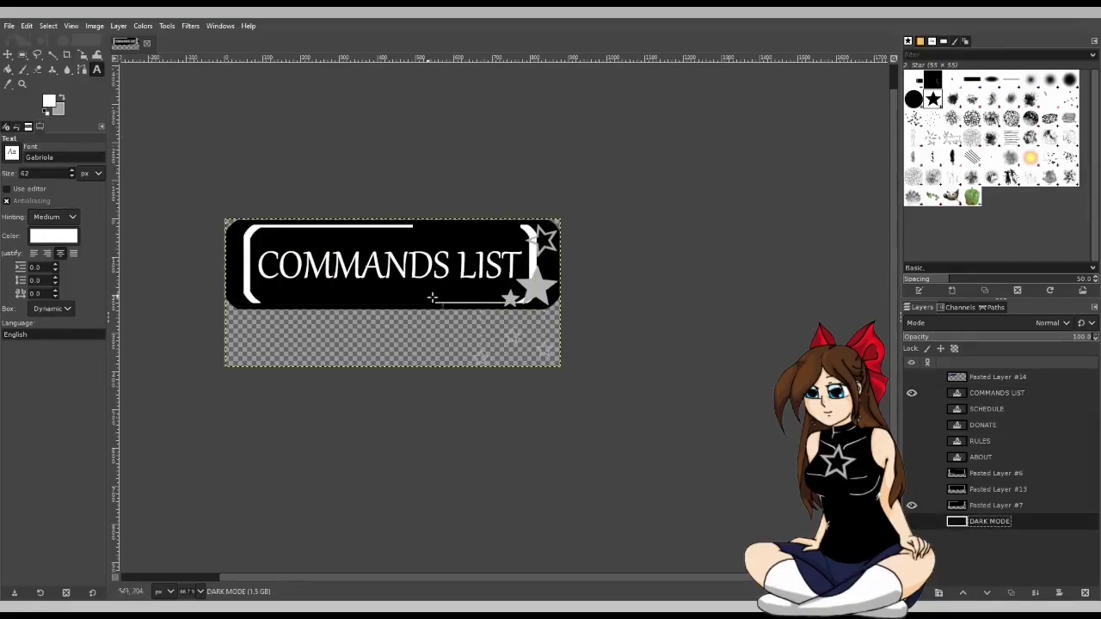
click(258, 267)
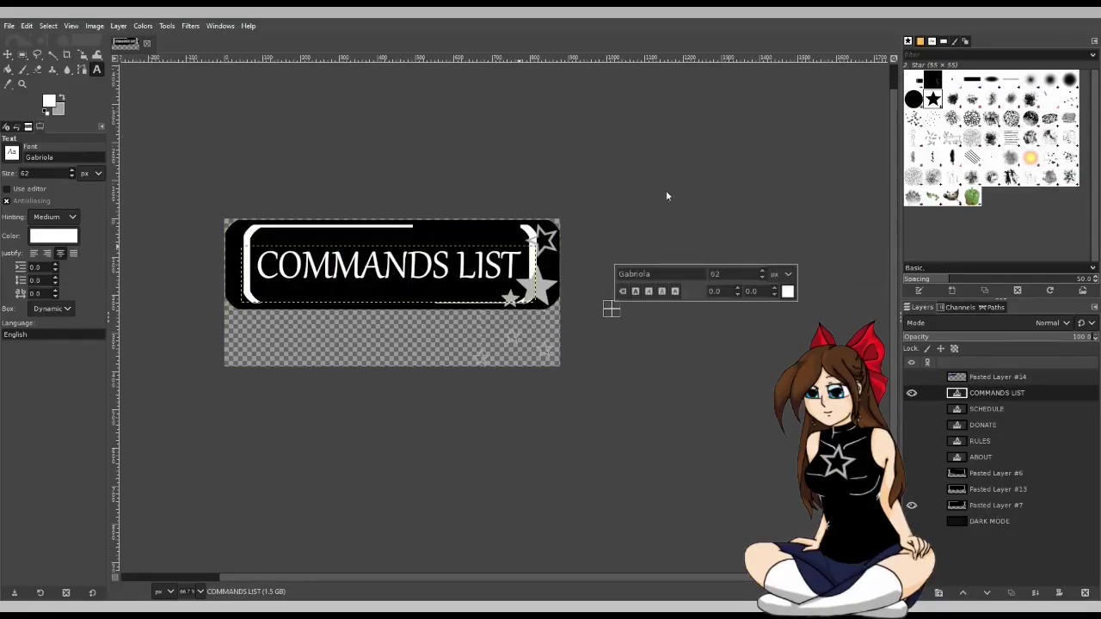
Revert the COMMANDS LIST text shifts and restore the Pasted Layer #6 frame.
click(911, 505)
click(911, 473)
drag(611, 310, 687, 372)
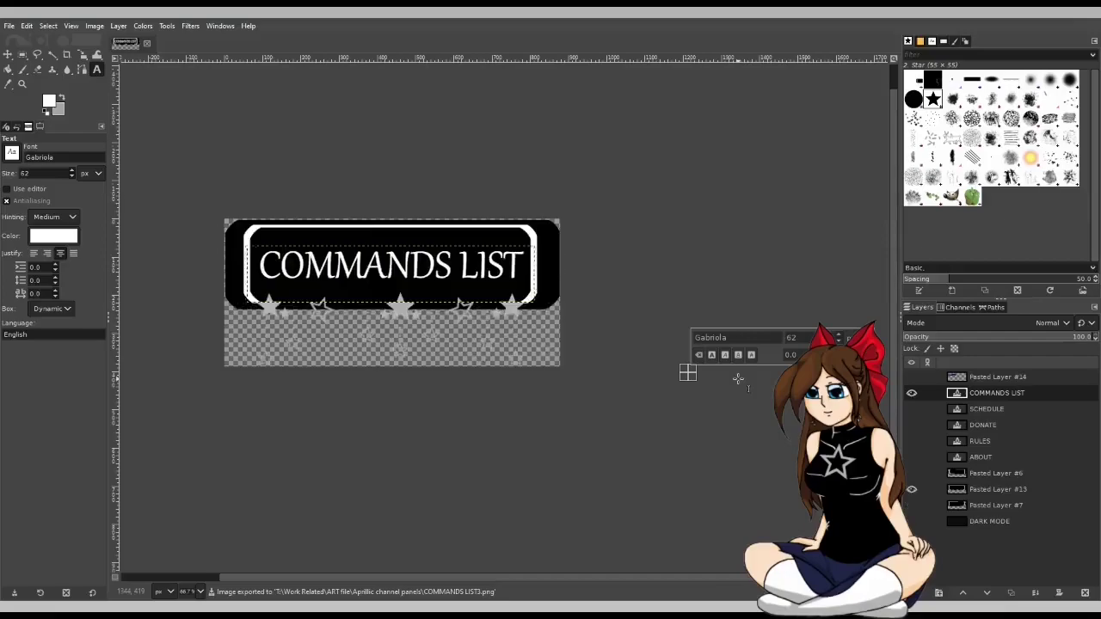
Hide the COMMANDS LIST layer and place a visible duplicate of the SCHEDULE text layer directly above it.
click(998, 376)
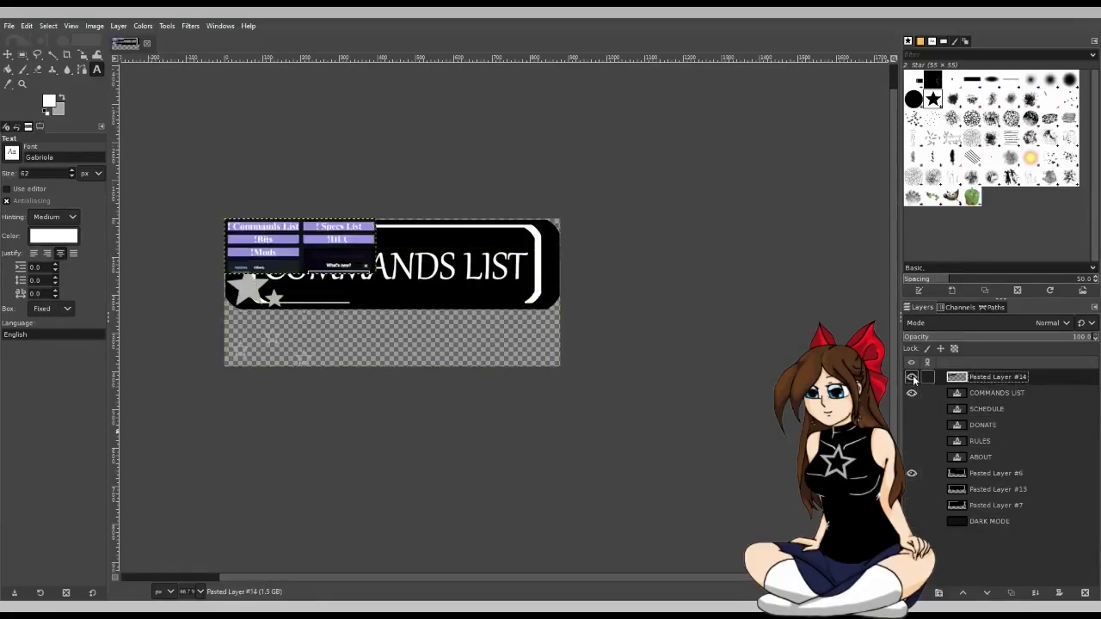
click(911, 392)
click(997, 410)
key(ctrl+shift+d)
drag(997, 409, 995, 389)
click(911, 393)
Replace the lettering of the new SCHEDULE copy with SPECS LIST.
click(447, 270)
key(ctrl+a)
text(SPECS LIST)
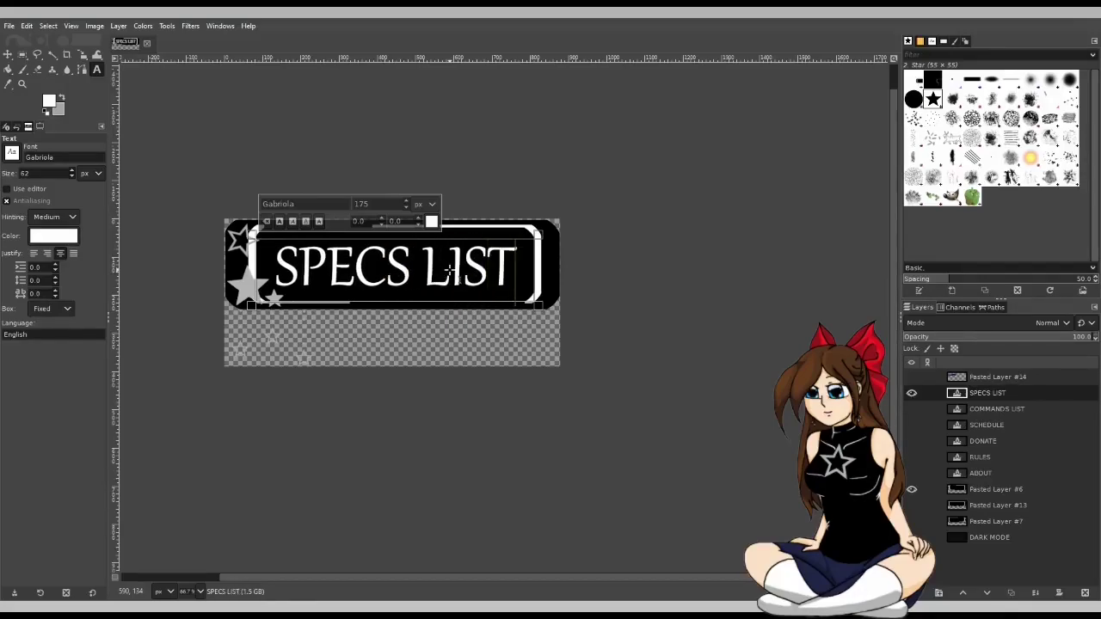
click(622, 293)
click(985, 492)
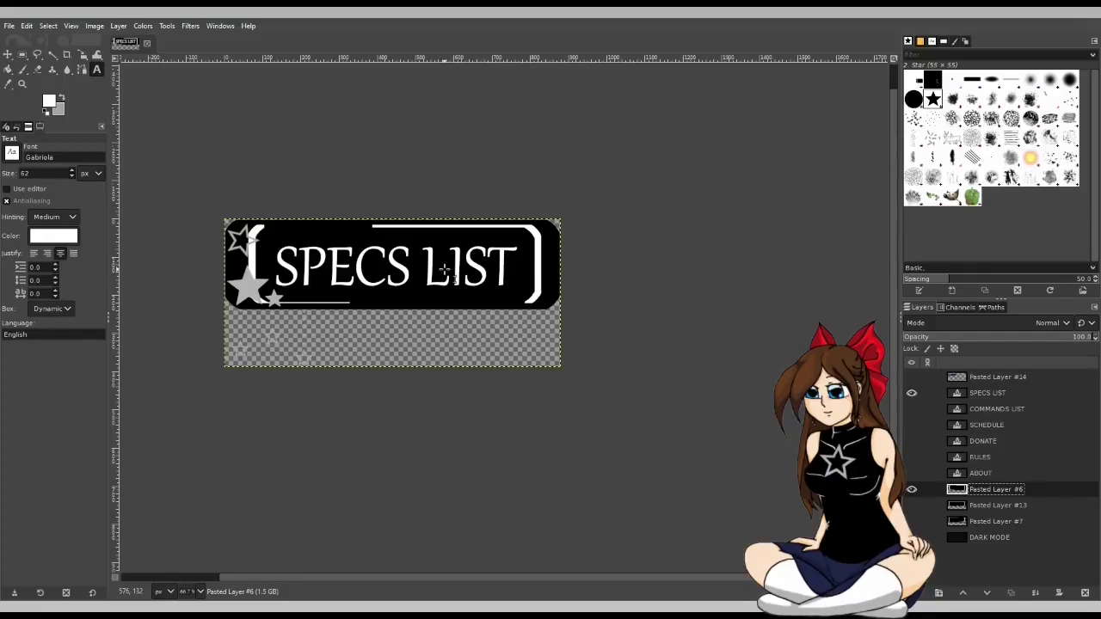
Try to raise the SPECS LIST text box's top edge to adjust the lettering's height within the frame.
scroll(542, 312, down, 2)
scroll(549, 310, down, 1)
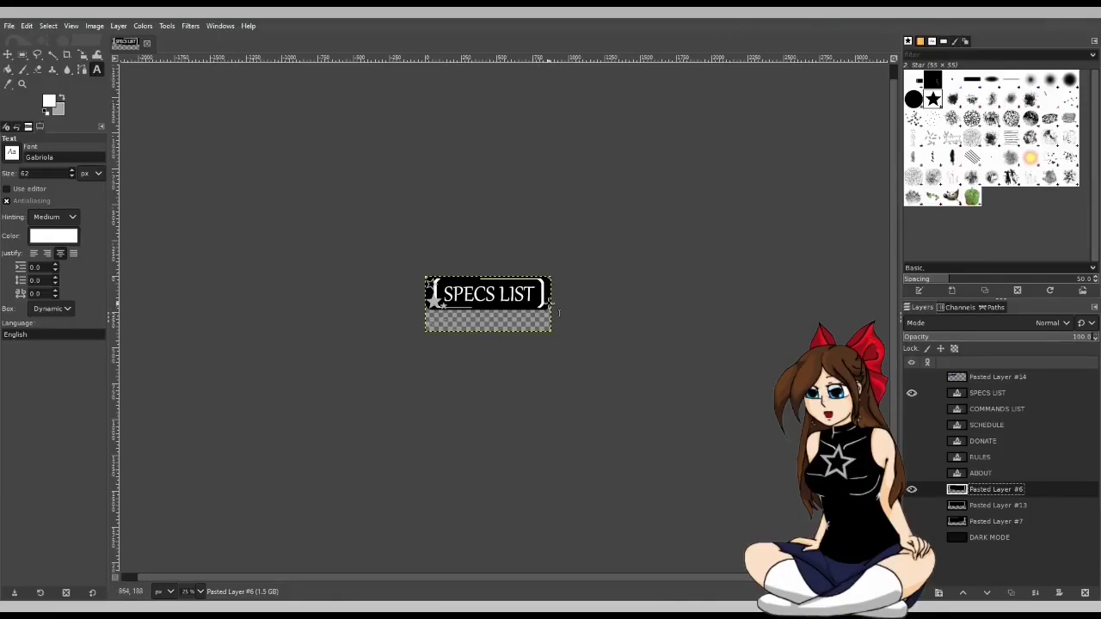
scroll(452, 299, up, 3)
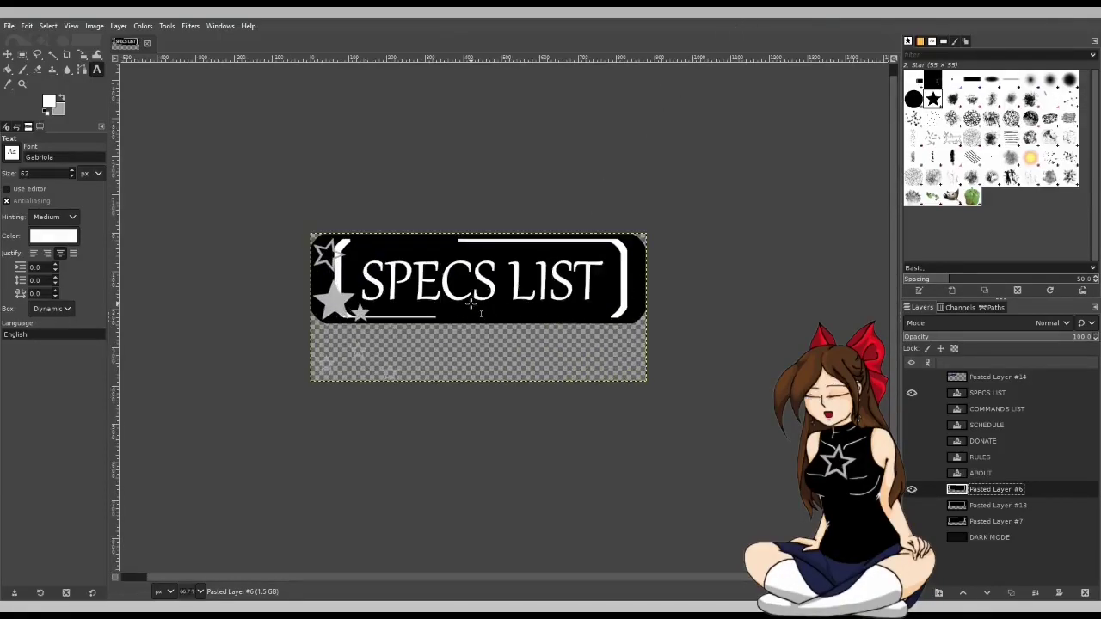
scroll(479, 305, up, 2)
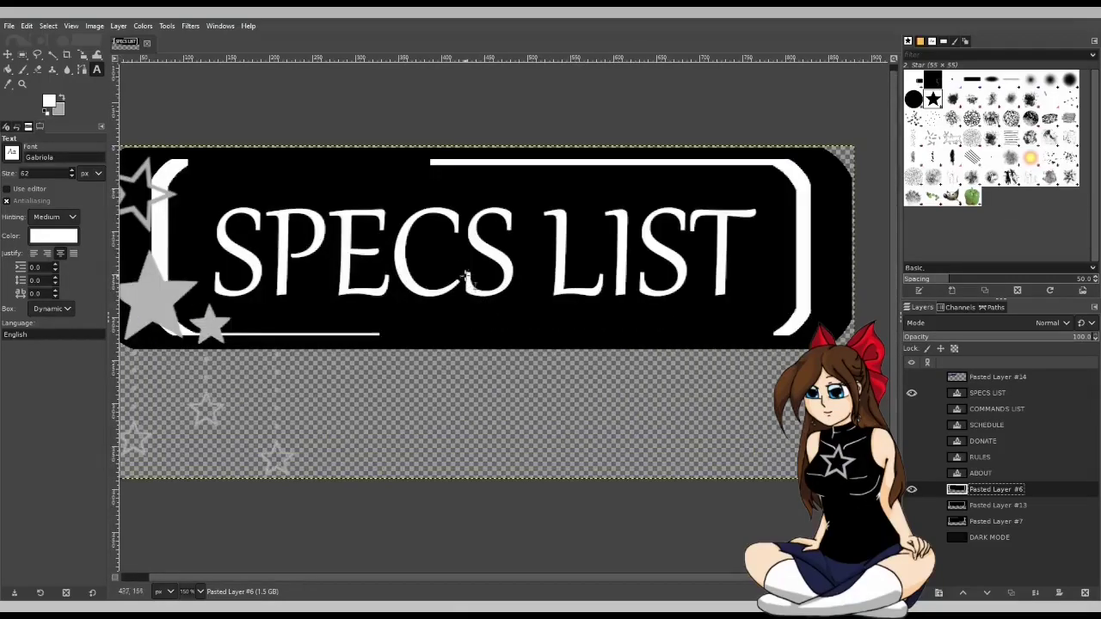
click(440, 204)
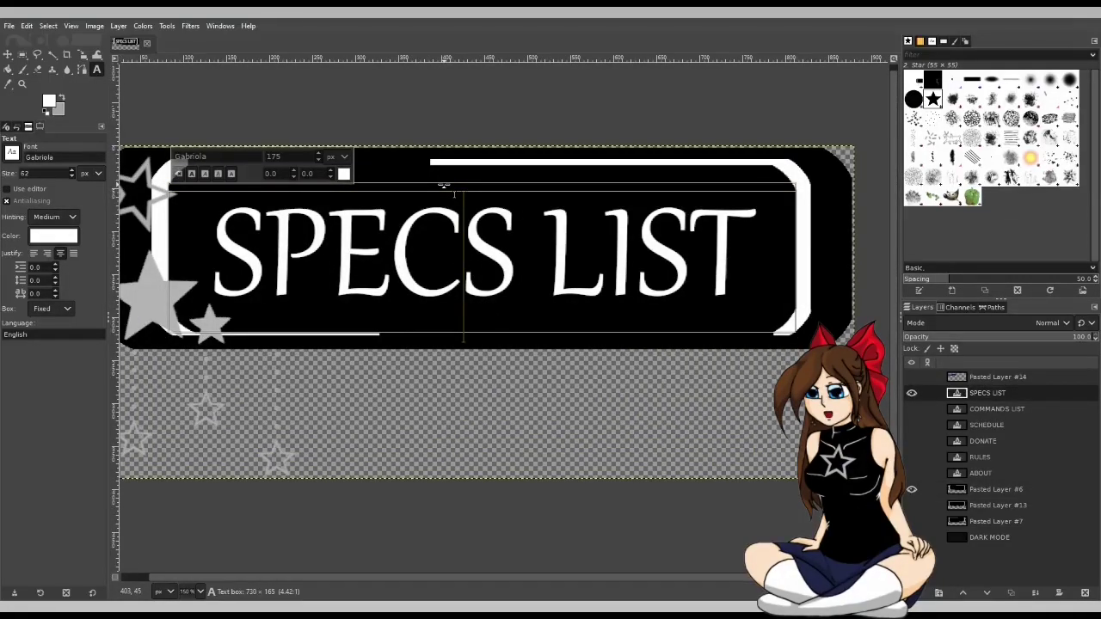
scroll(740, 293, down, 2)
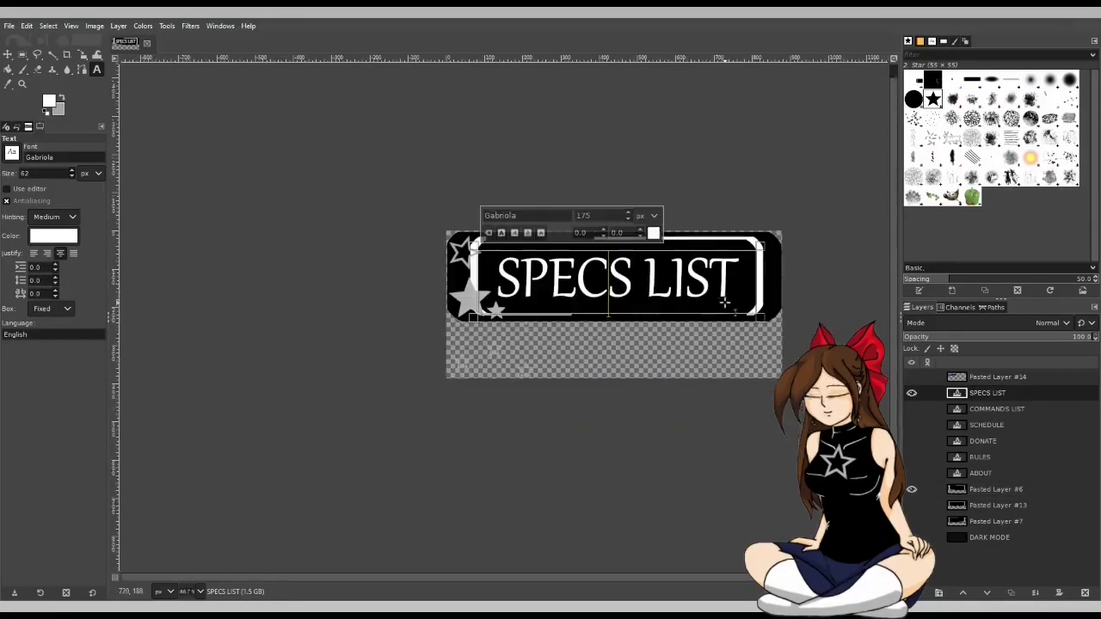
click(692, 433)
drag(595, 574, 619, 574)
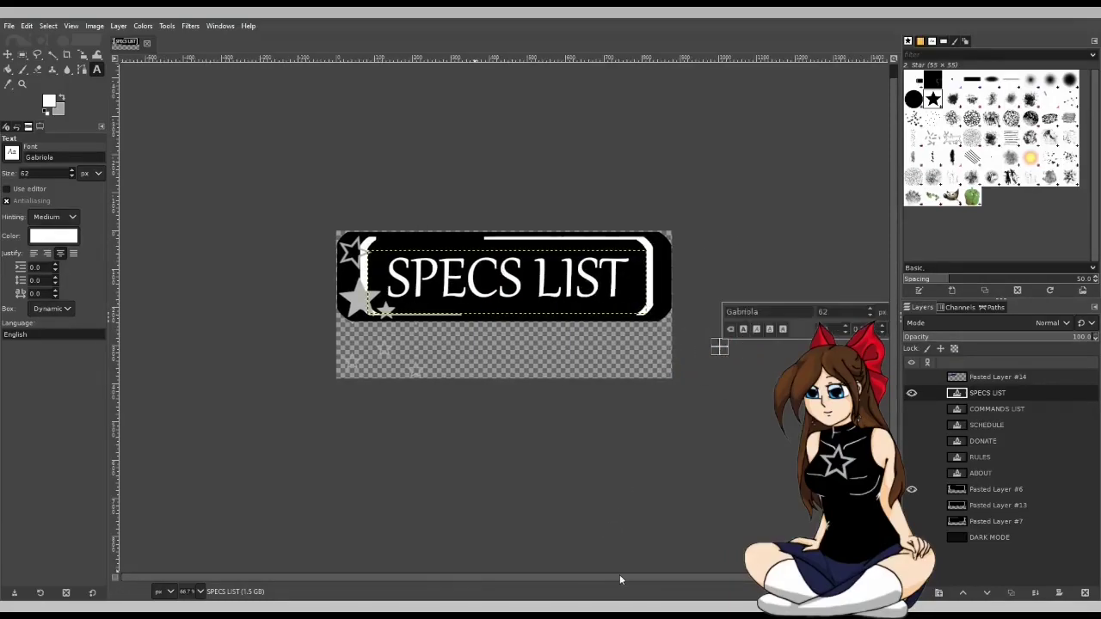
Select the DARK MODE layer and export the panel as SPECS LIST1.png.
click(989, 537)
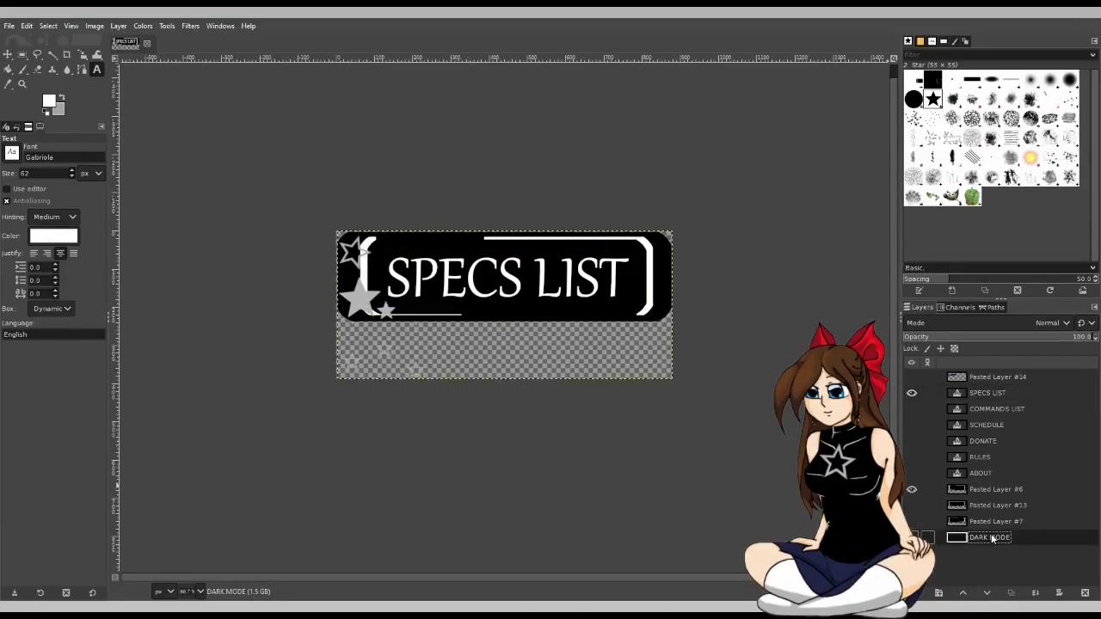
scroll(701, 479, down, 3)
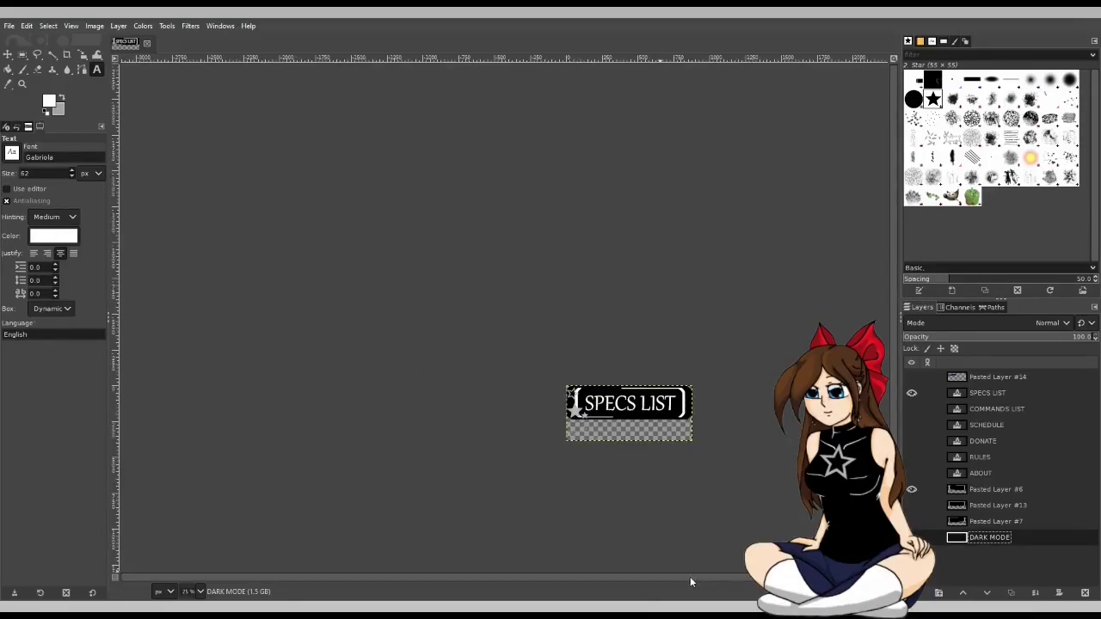
drag(697, 578, 756, 583)
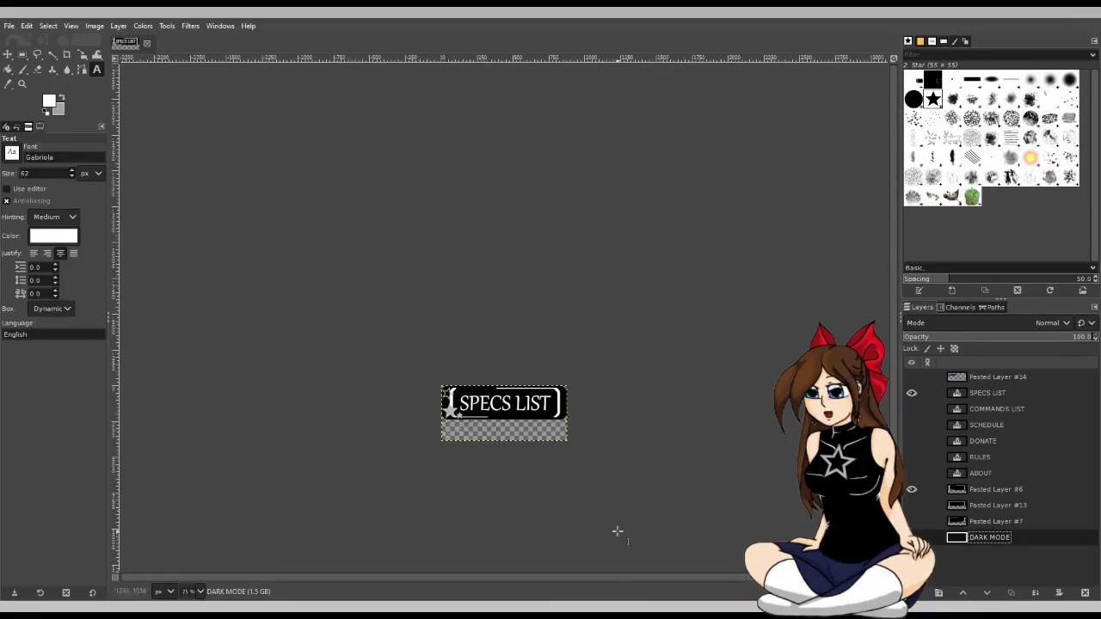
scroll(599, 524, up, 2)
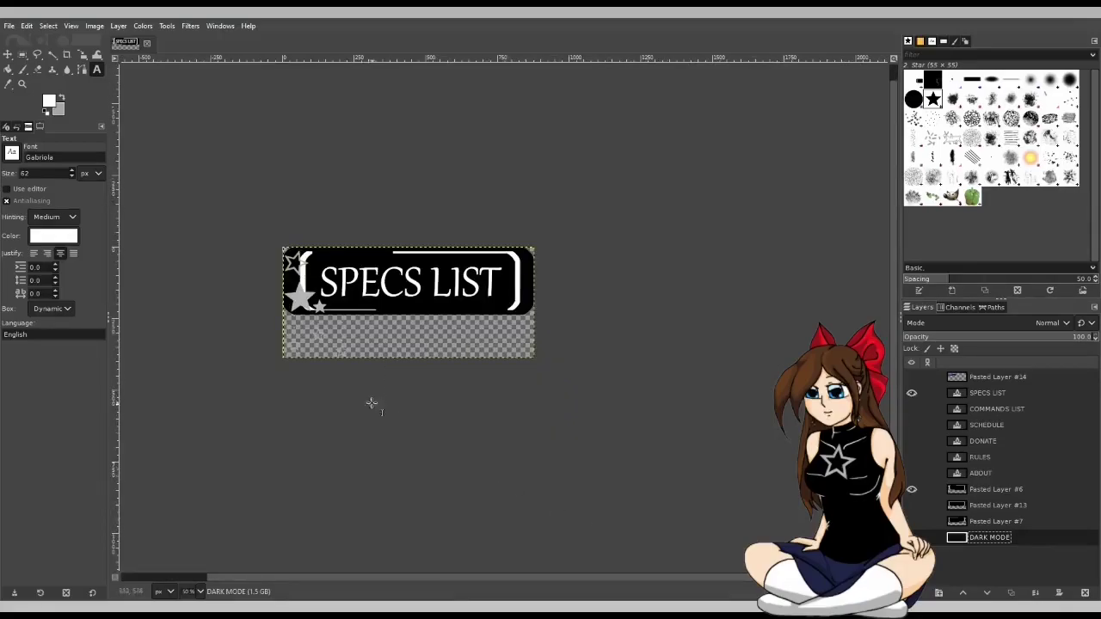
scroll(383, 402, up, 1)
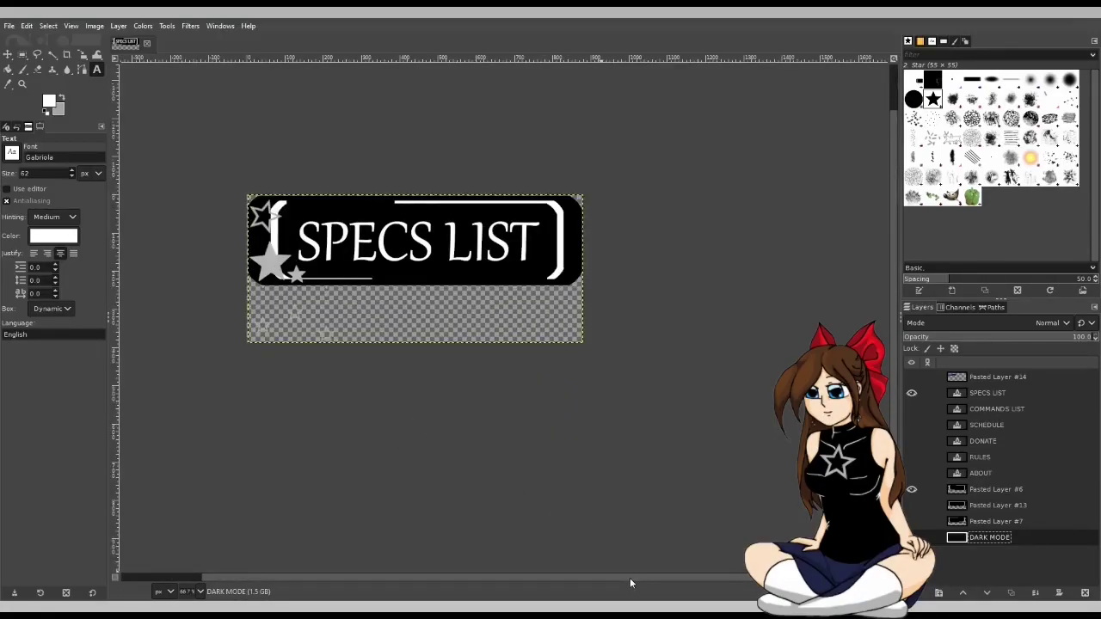
scroll(629, 578, left, 3)
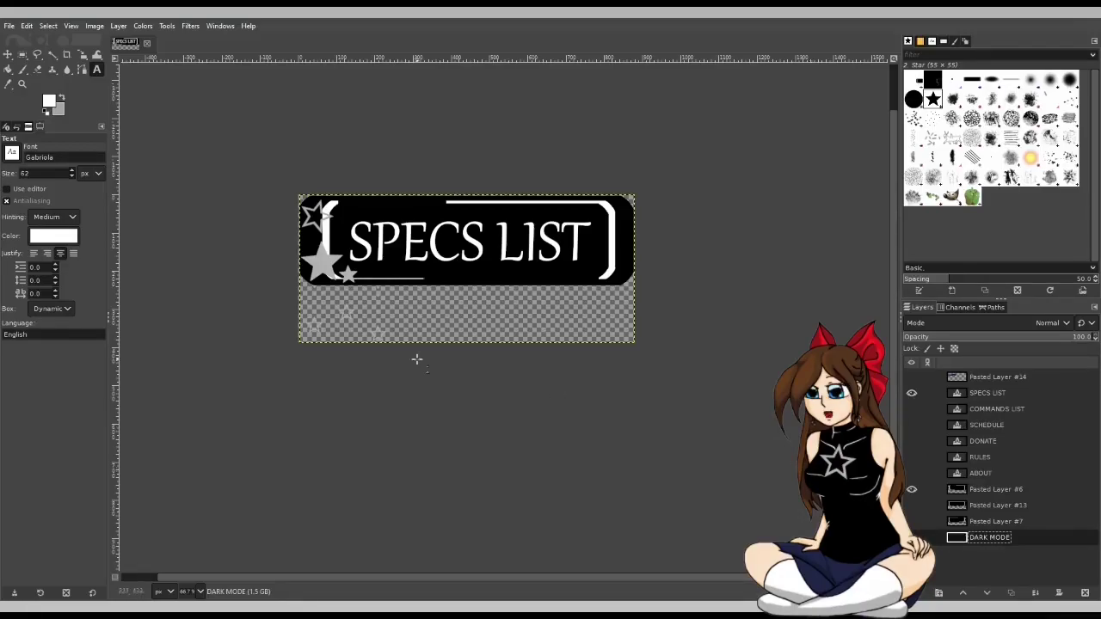
click(9, 25)
click(63, 223)
key(ctrl+e)
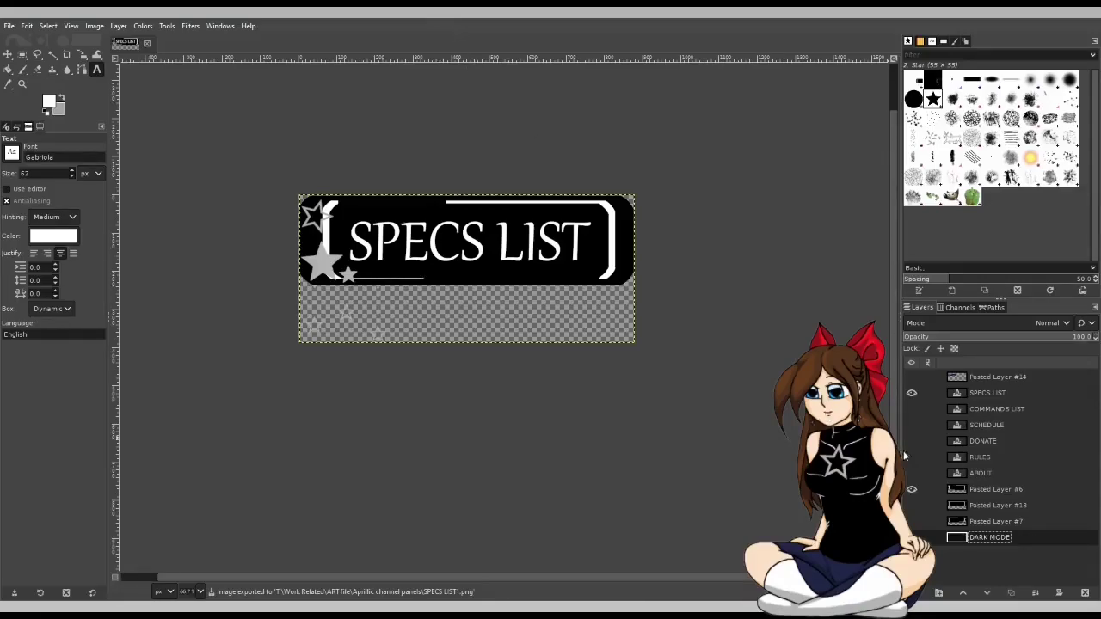
Swap the SPECS LIST panel's frame from Pasted Layer #6 to Pasted Layer #13.
click(911, 489)
click(911, 505)
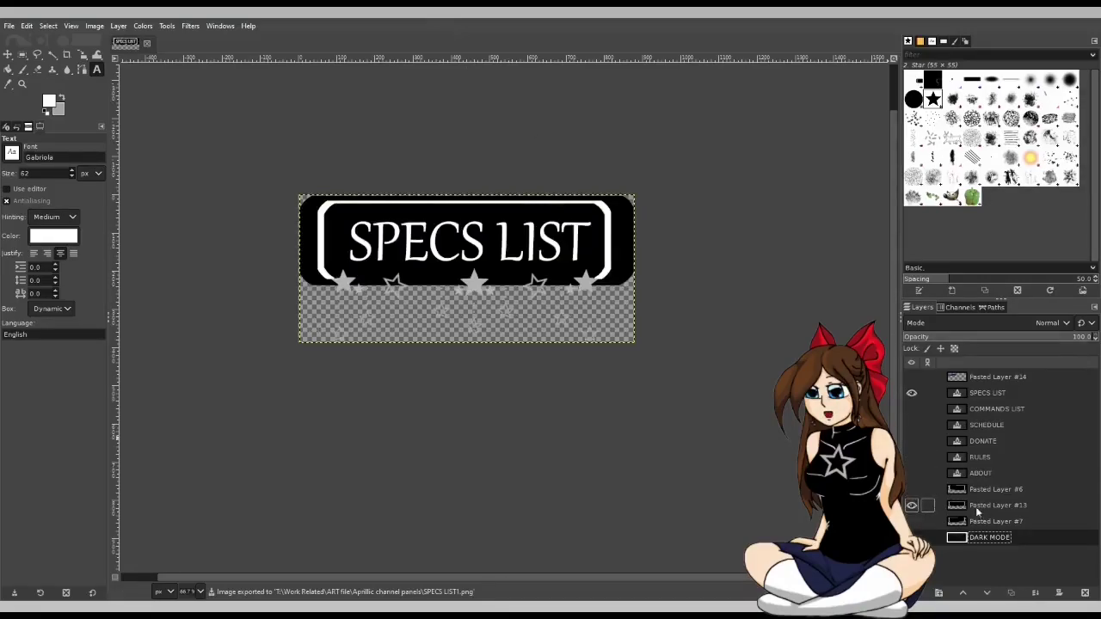
Shift the SPECS LIST lettering slightly left in the Pasted Layer #13 frame by extending its text box's left edge.
click(983, 505)
click(990, 394)
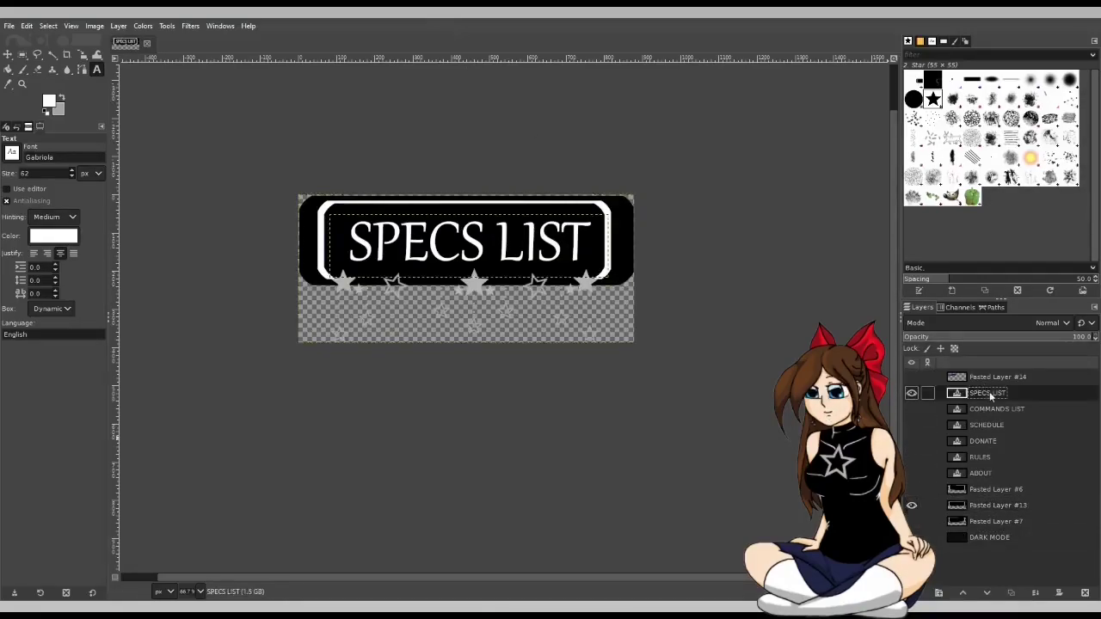
click(411, 257)
drag(317, 238, 325, 243)
click(699, 287)
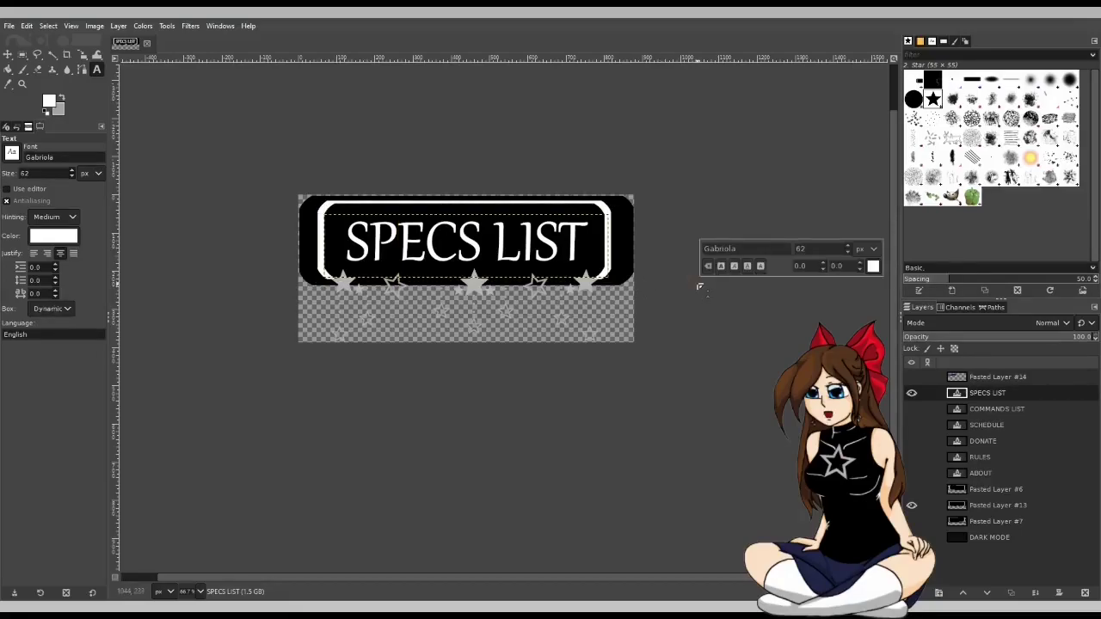
click(1006, 505)
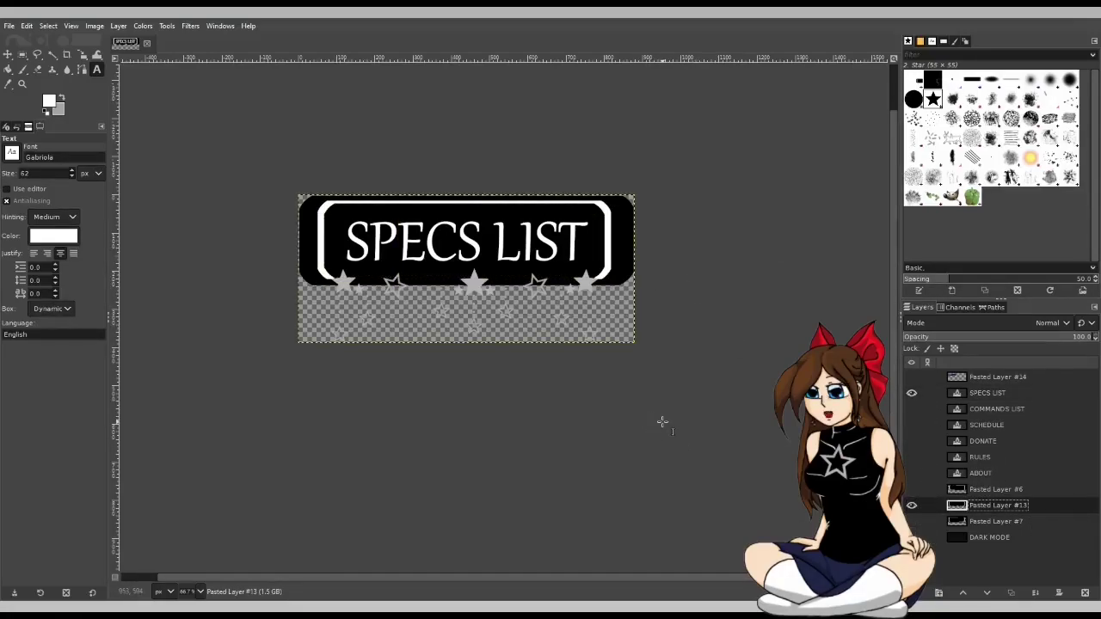
Nudge the SPECS LIST text box's left edge a little further out and export the panel as SPECS LIST2.png.
click(985, 396)
click(371, 247)
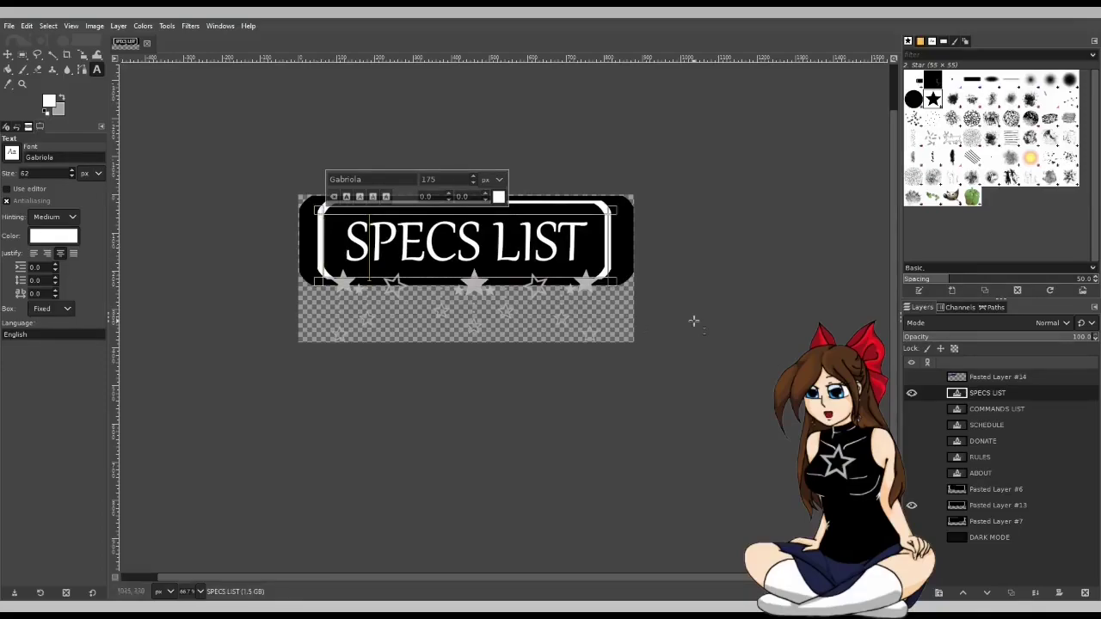
click(933, 505)
click(330, 251)
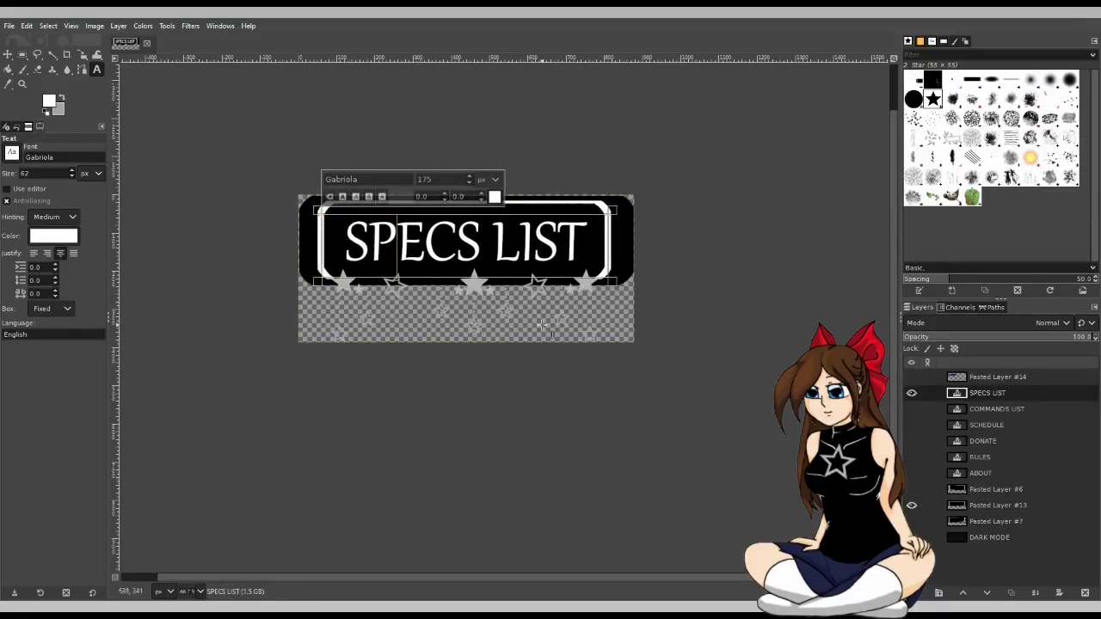
click(1011, 539)
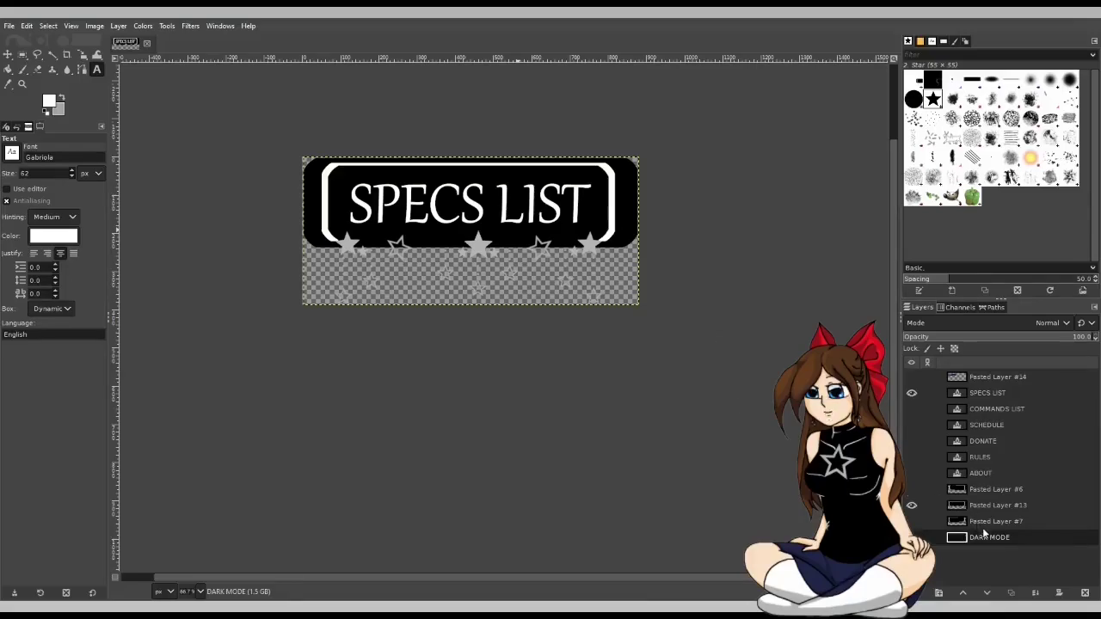
key(ctrl+e)
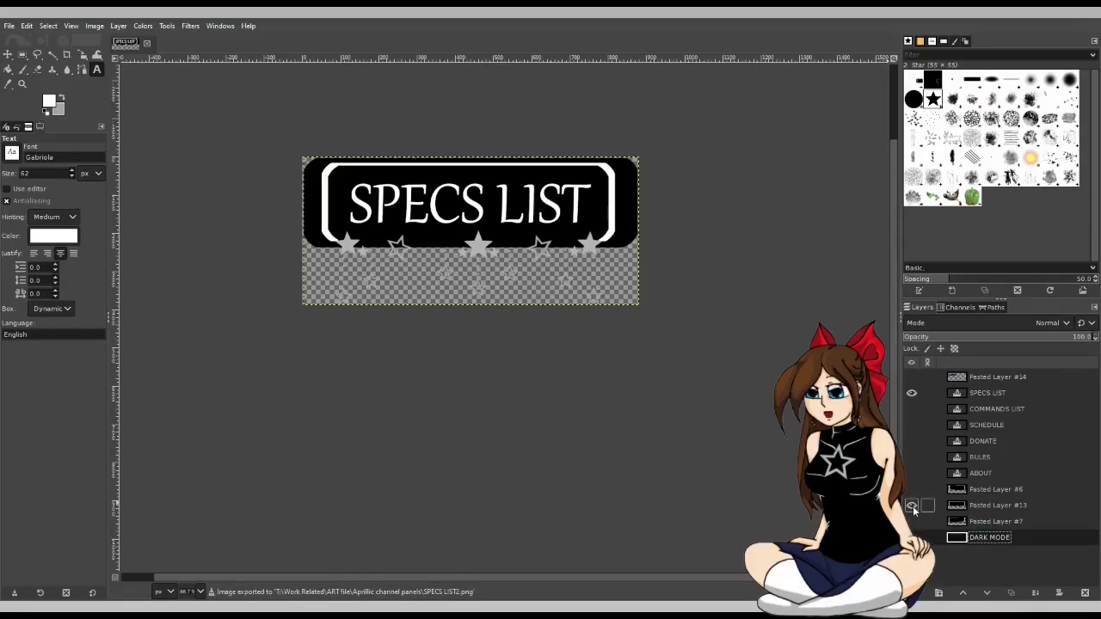
Swap the SPECS LIST frame from Pasted Layer #13 to Pasted Layer #7 and extend the text box's left edge slightly to shift the lettering.
click(912, 506)
click(911, 521)
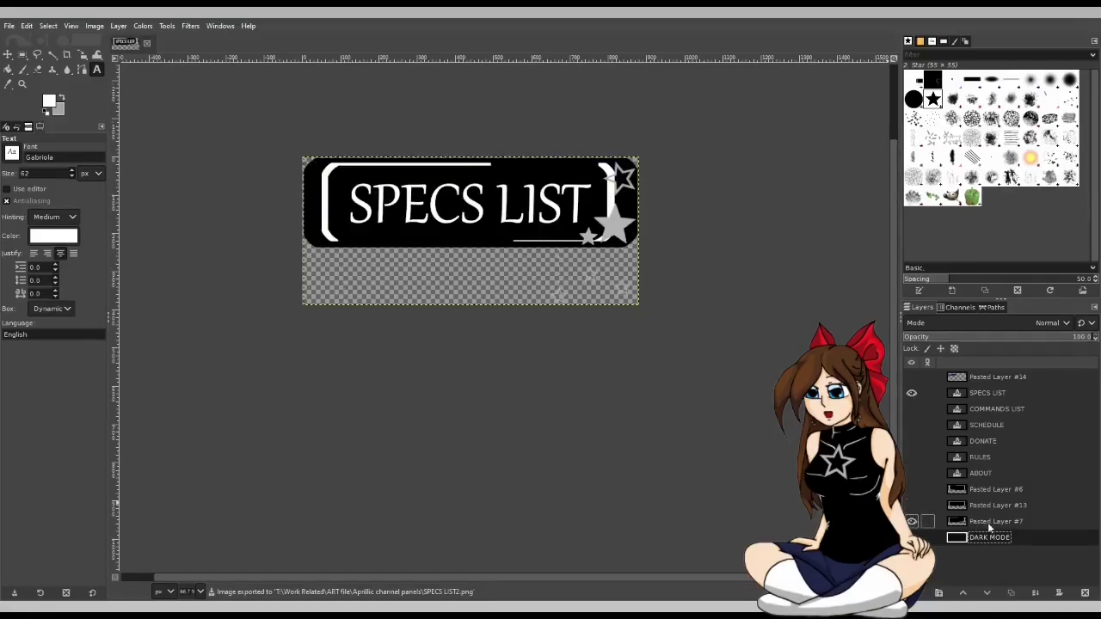
click(983, 394)
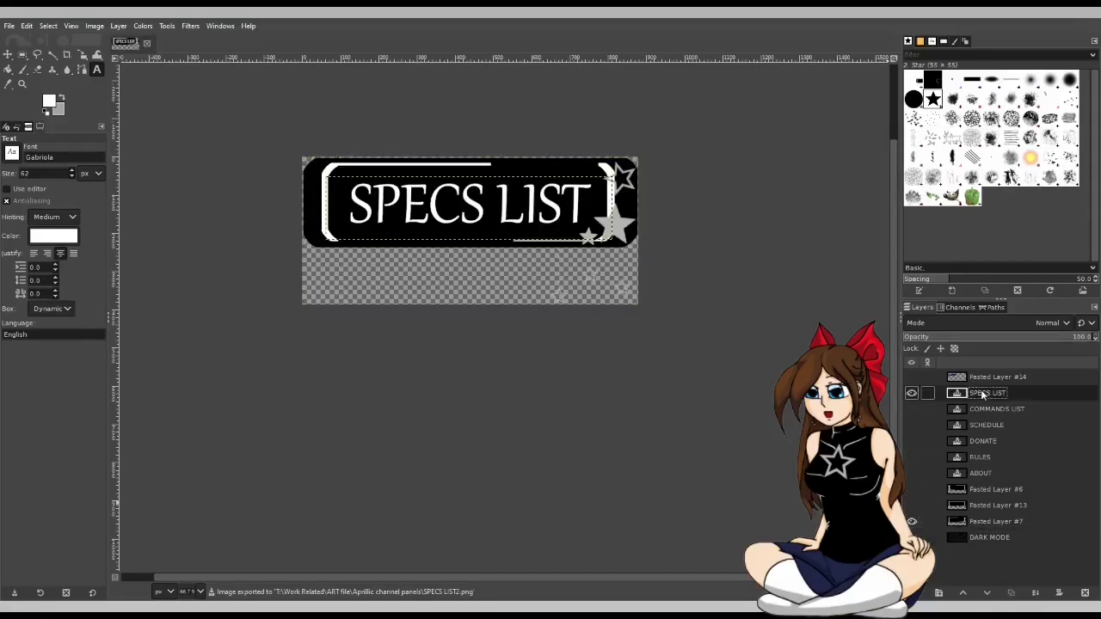
click(353, 206)
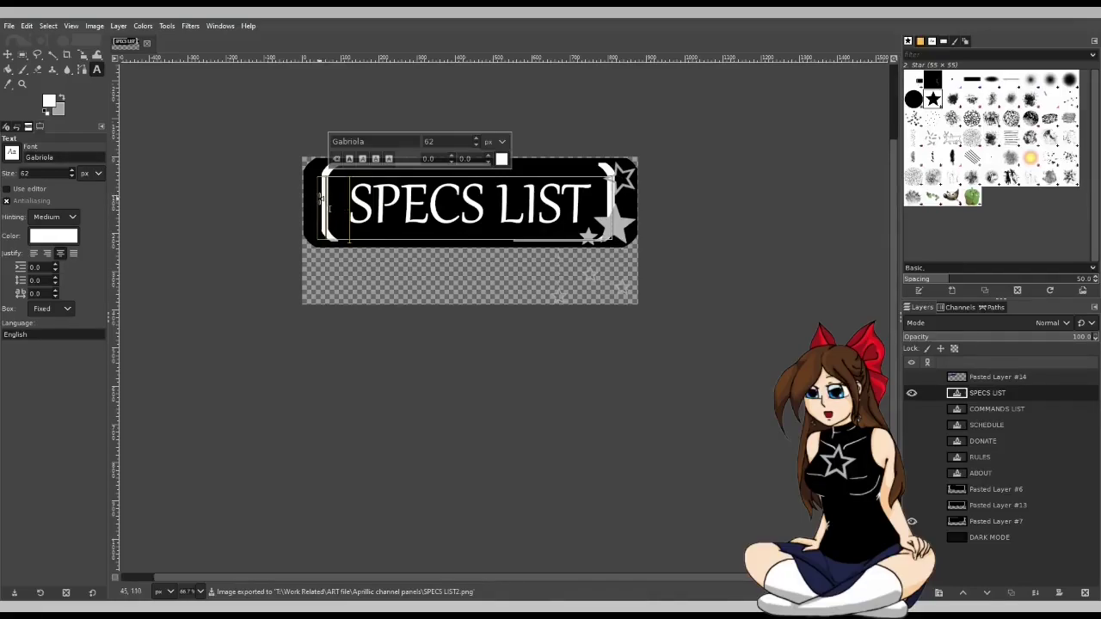
drag(317, 198, 312, 197)
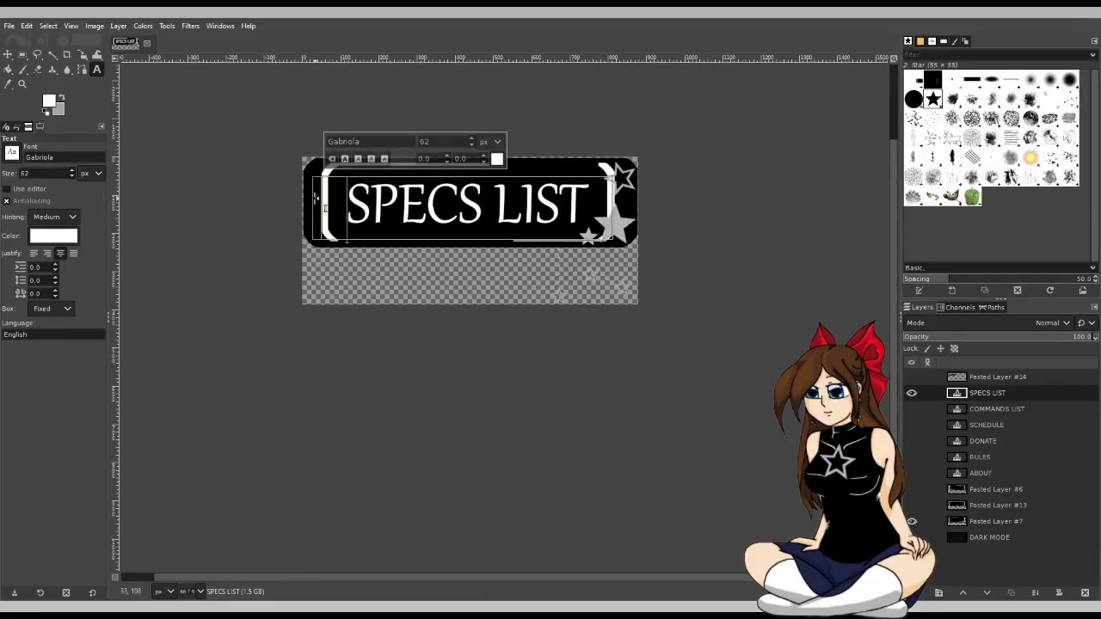
click(715, 292)
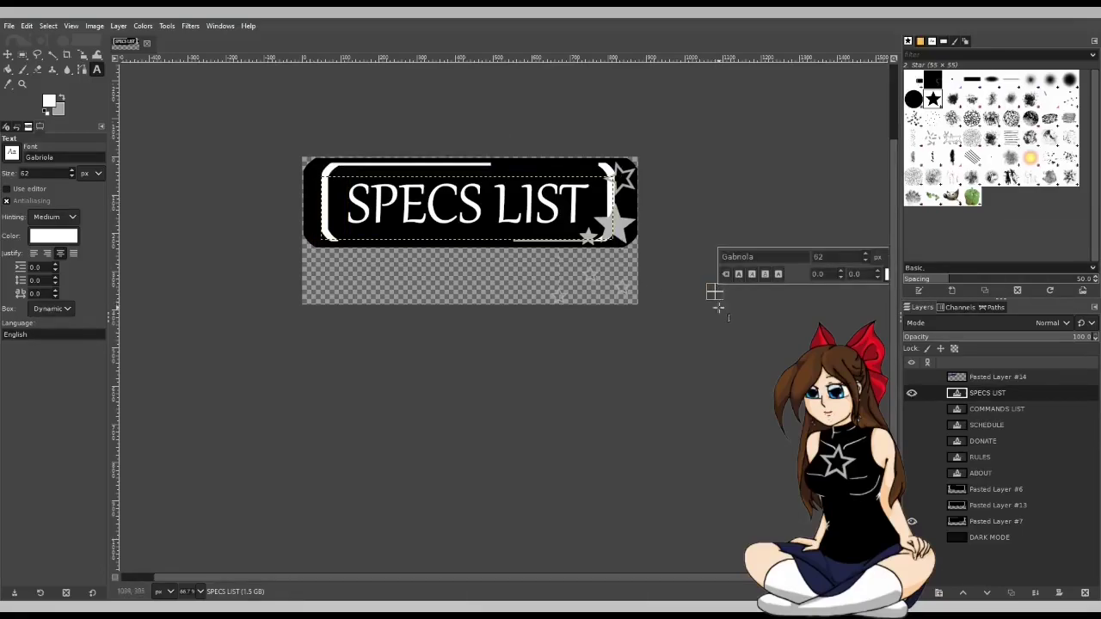
Export the SPECS LIST panel with the Pasted Layer #7 frame as SPECS LIST3.png.
click(11, 24)
key(Escape)
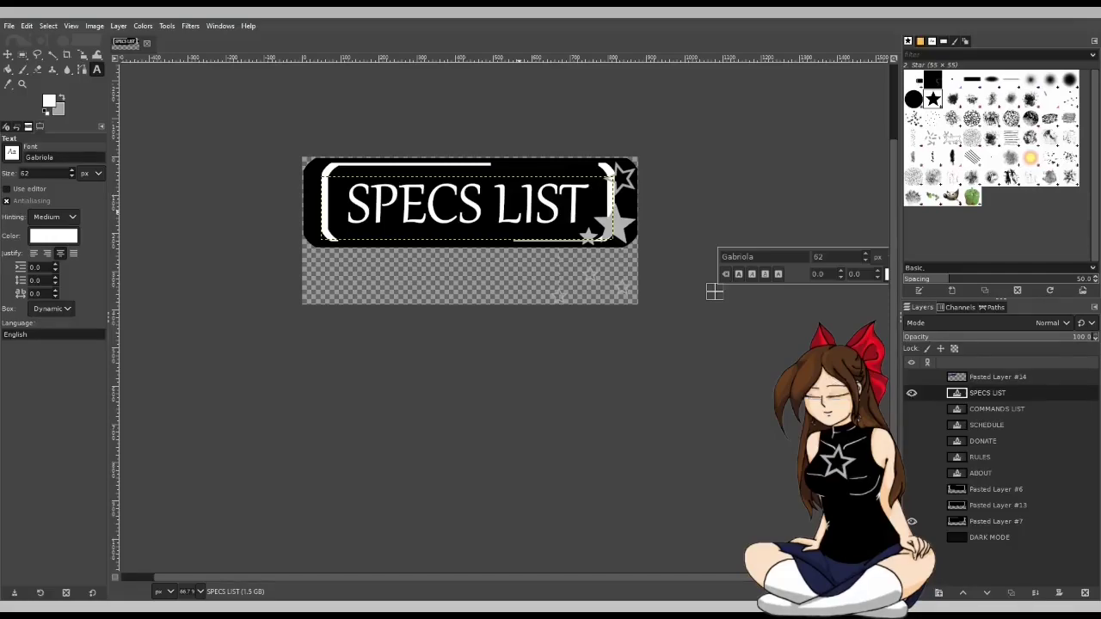
key(ctrl+e)
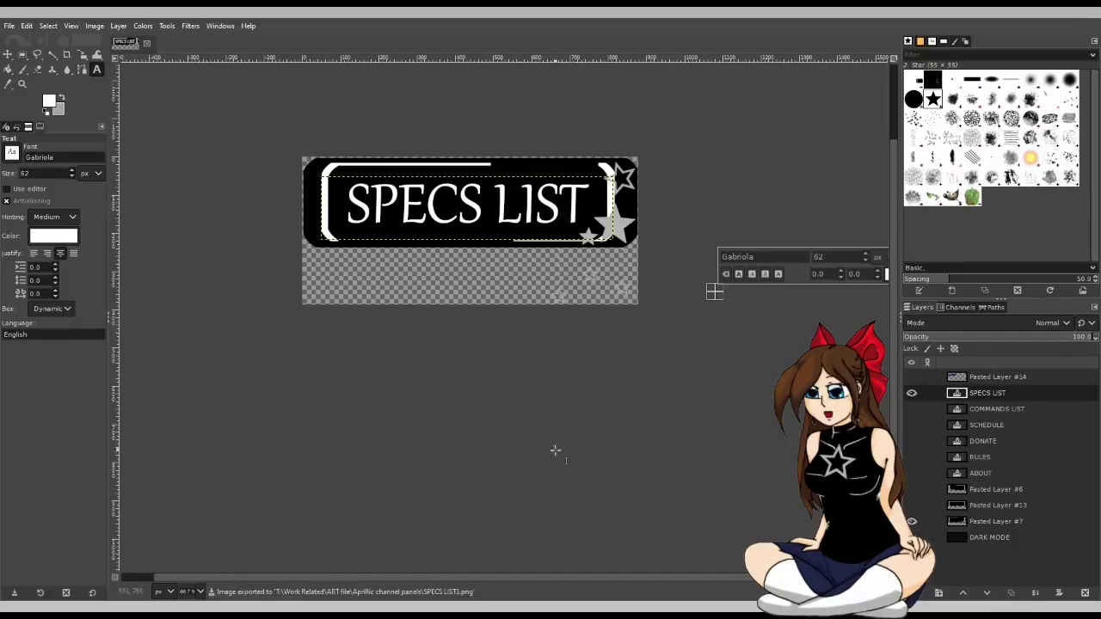
Hide the SPECS LIST layer and place a visible duplicate of the ABOUT layer above it, checking the title reference in Pasted Layer #14.
click(912, 377)
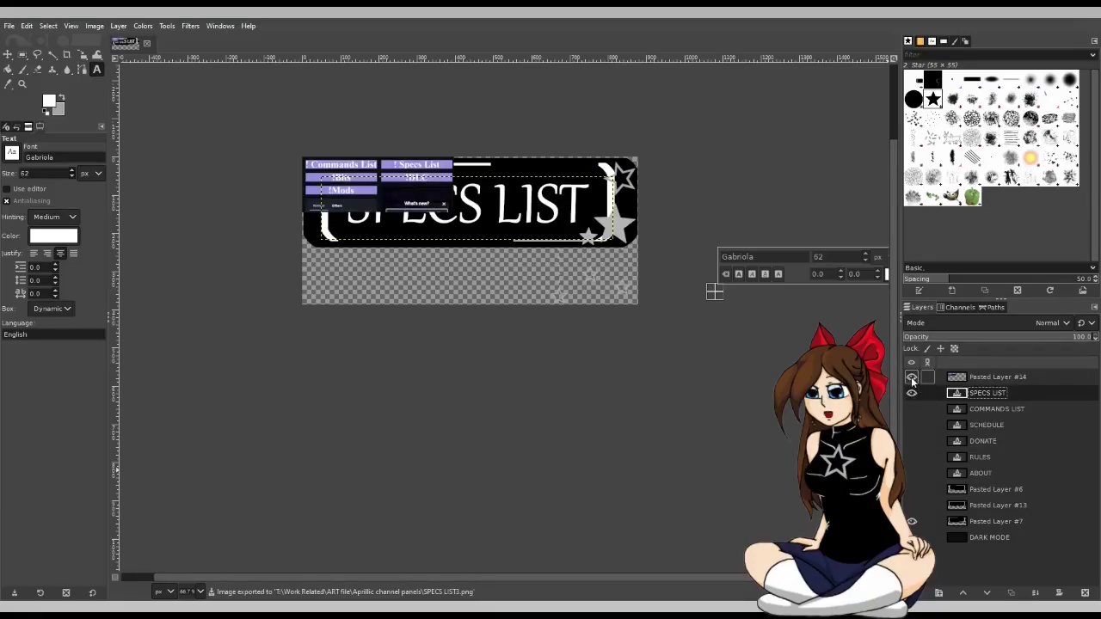
click(912, 377)
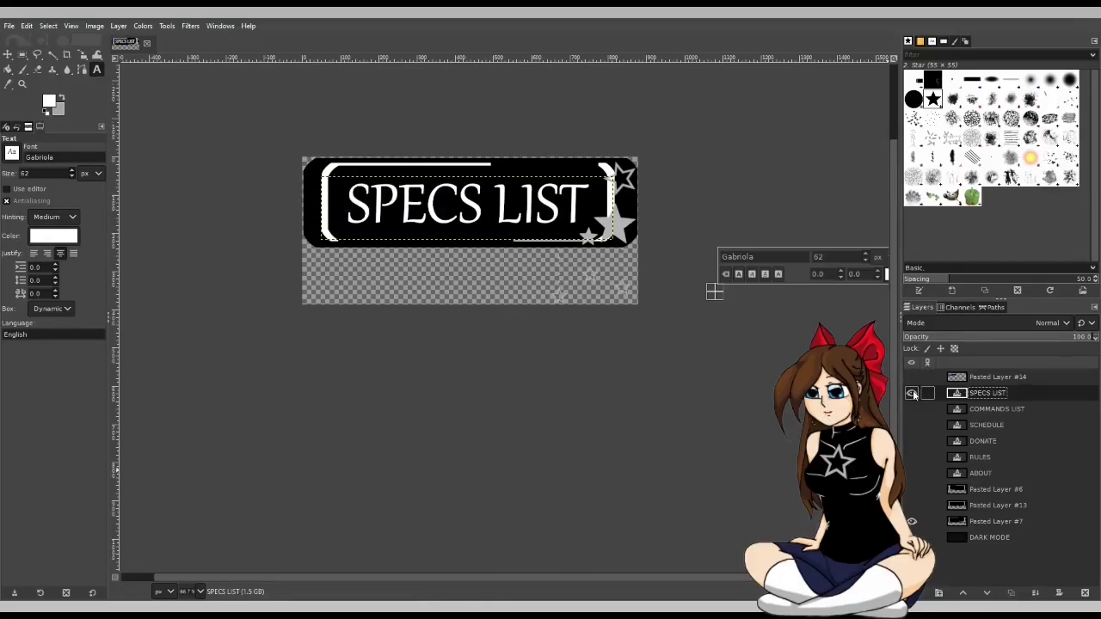
click(911, 392)
click(989, 473)
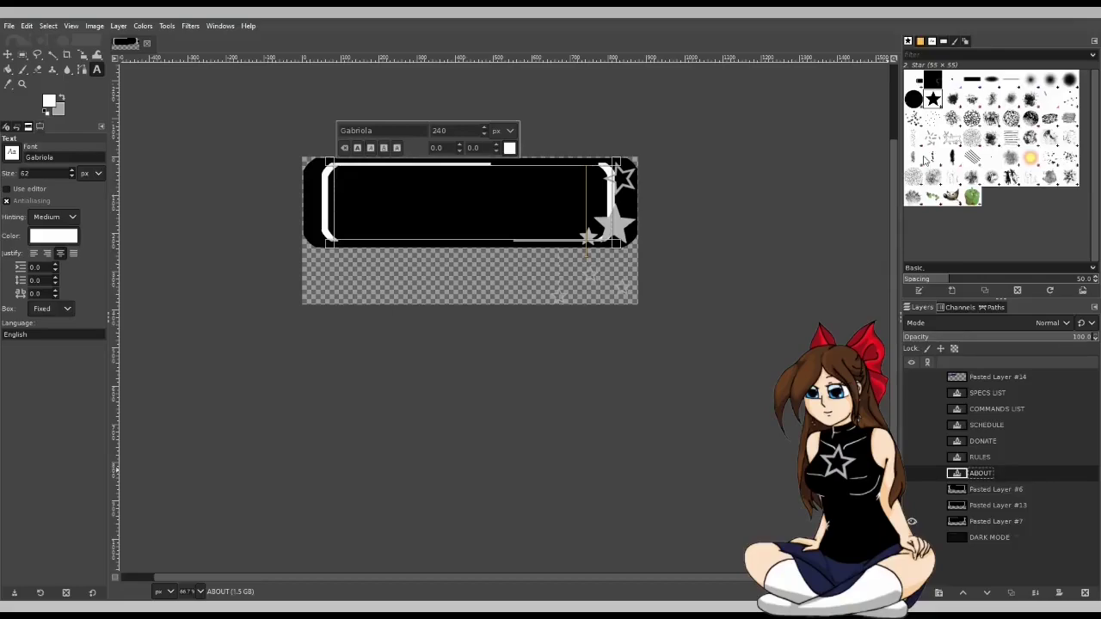
key(shift+ctrl+d)
drag(1021, 476, 1010, 384)
click(911, 392)
click(911, 376)
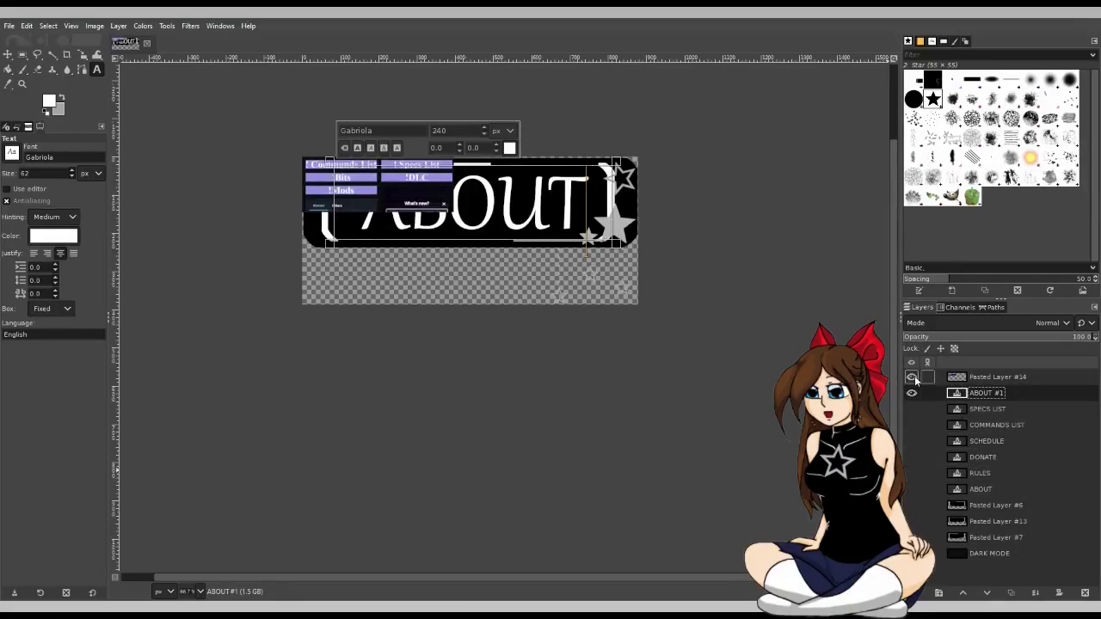
click(912, 377)
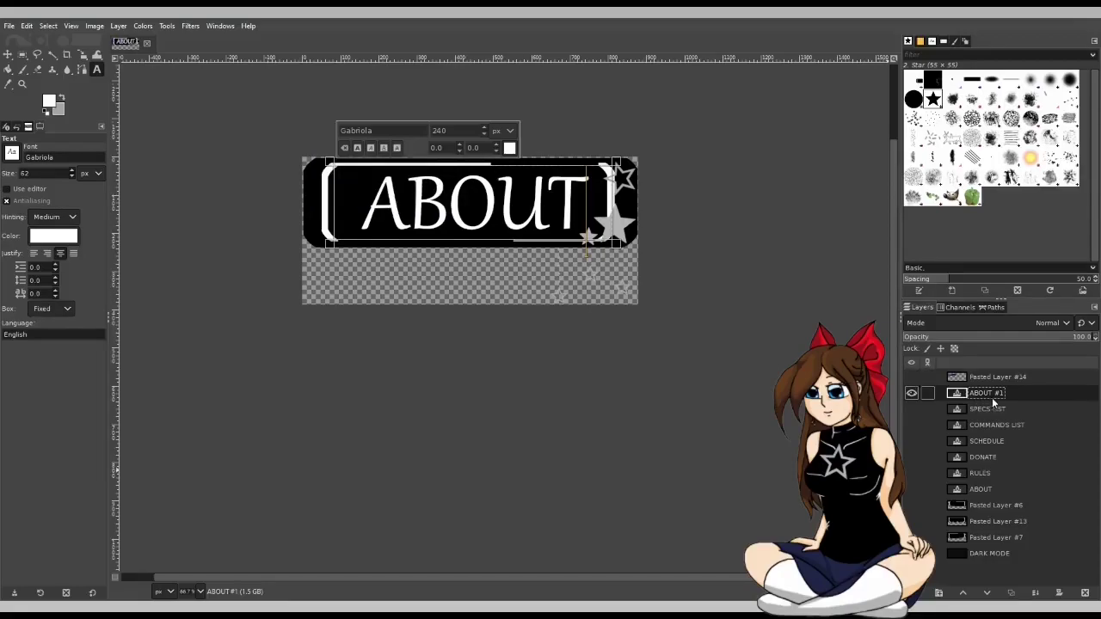
Replace the lettering of the duplicated ABOUT layer with BIT CHEETS.
click(398, 193)
key(ctrl+a)
text(B)
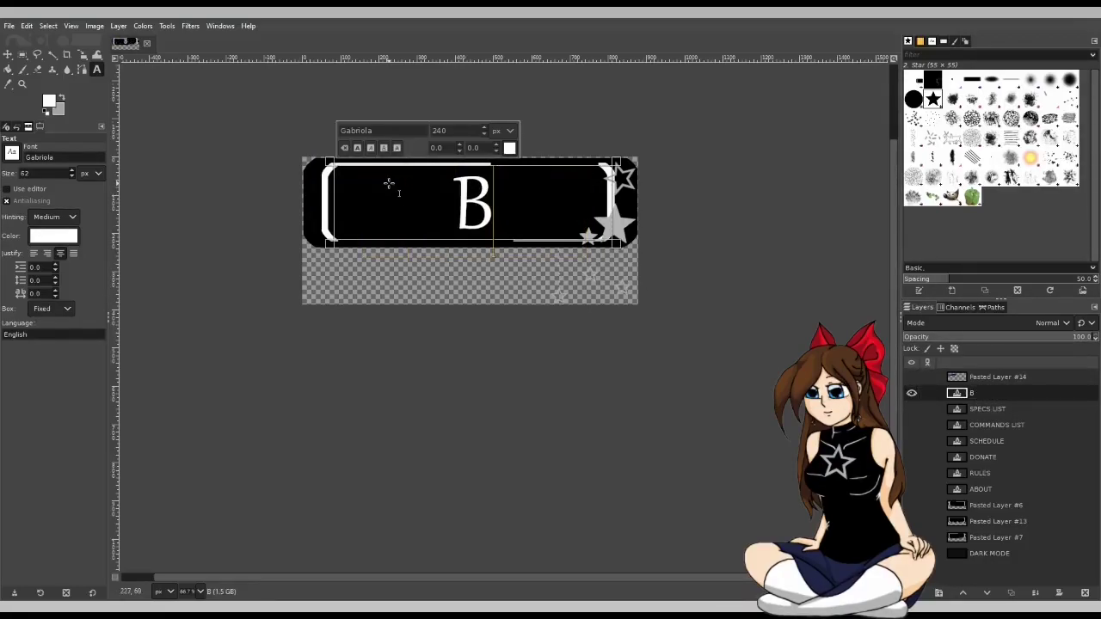
text(IT)
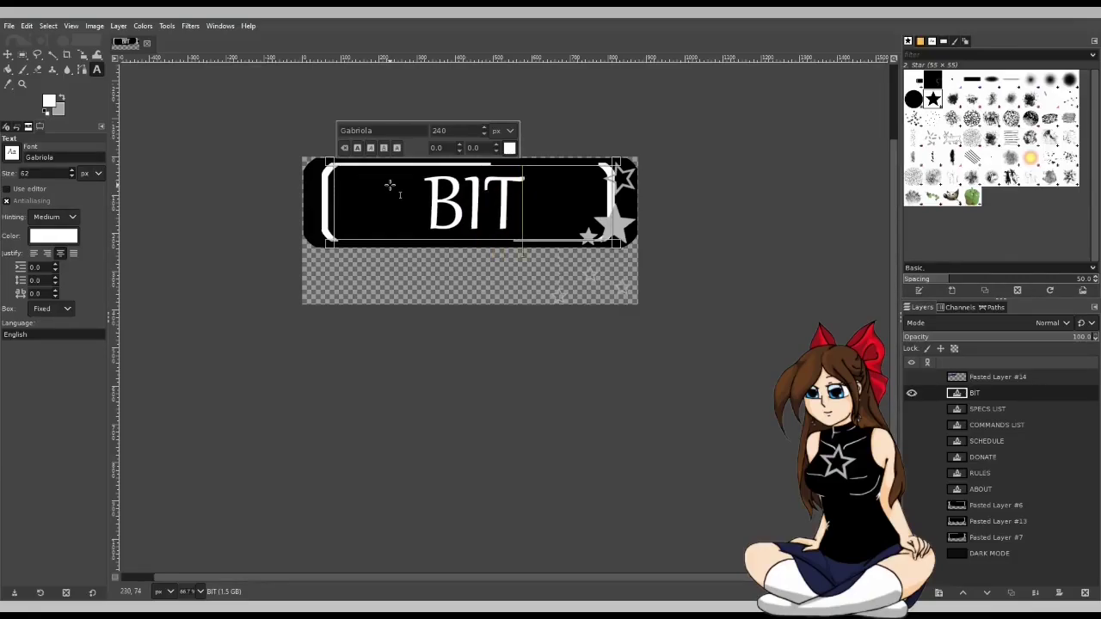
text( CHEETS)
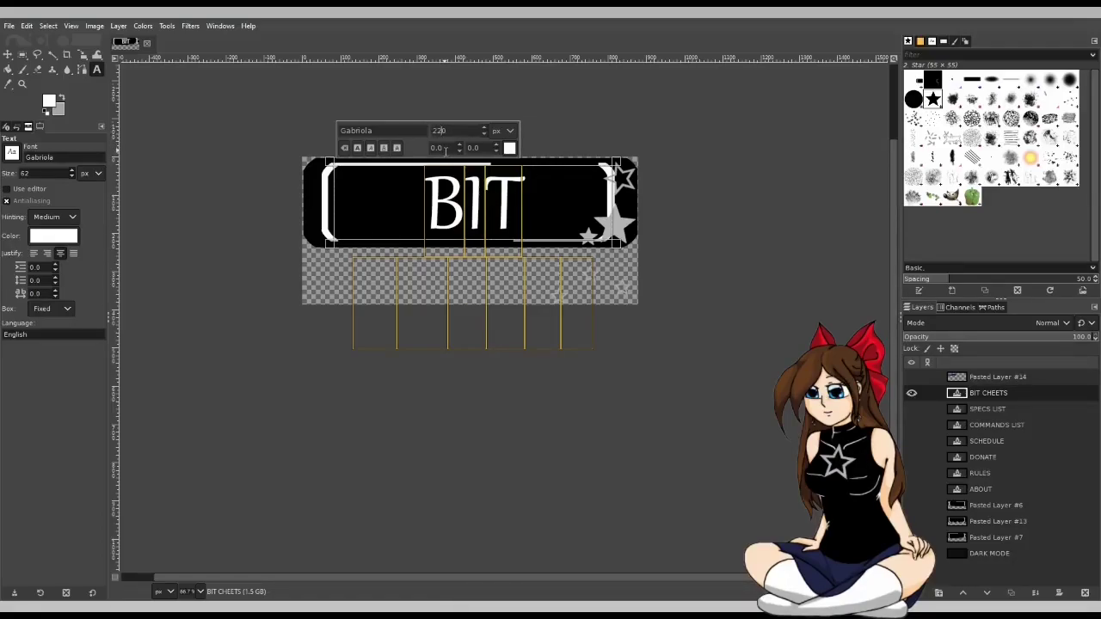
Reduce the BIT CHEETS lettering's font size to 175 px so it fits on one line.
key(Return)
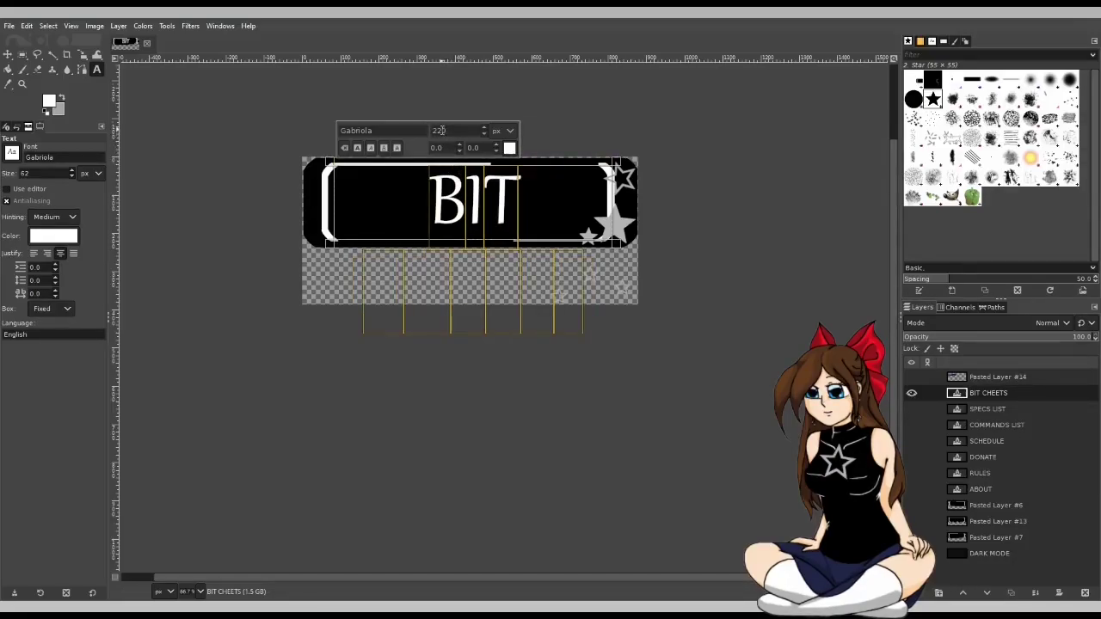
text(0)
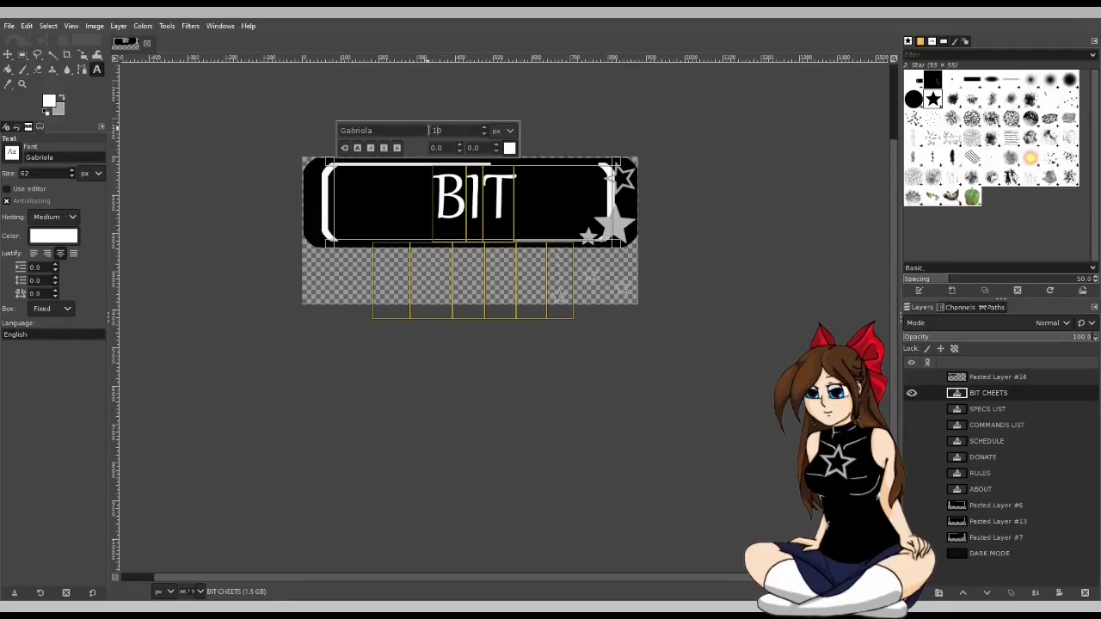
text(5)
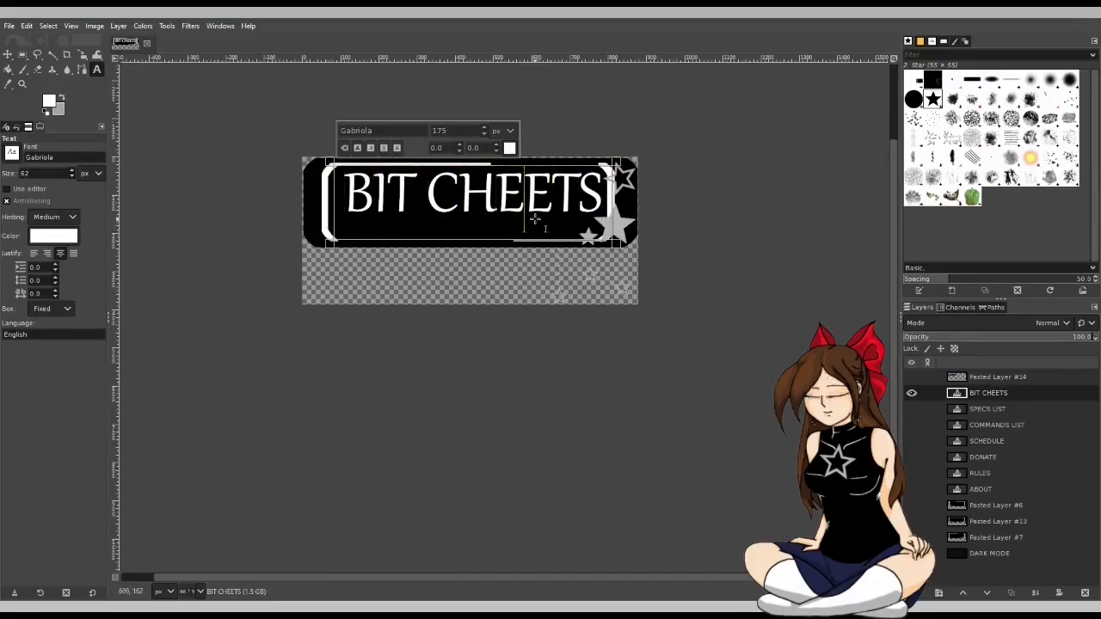
Swap the frame from Pasted Layer #7 to Pasted Layer #6 and lower the text box's top edge to move the lettering down.
click(912, 505)
click(422, 212)
drag(415, 161, 413, 169)
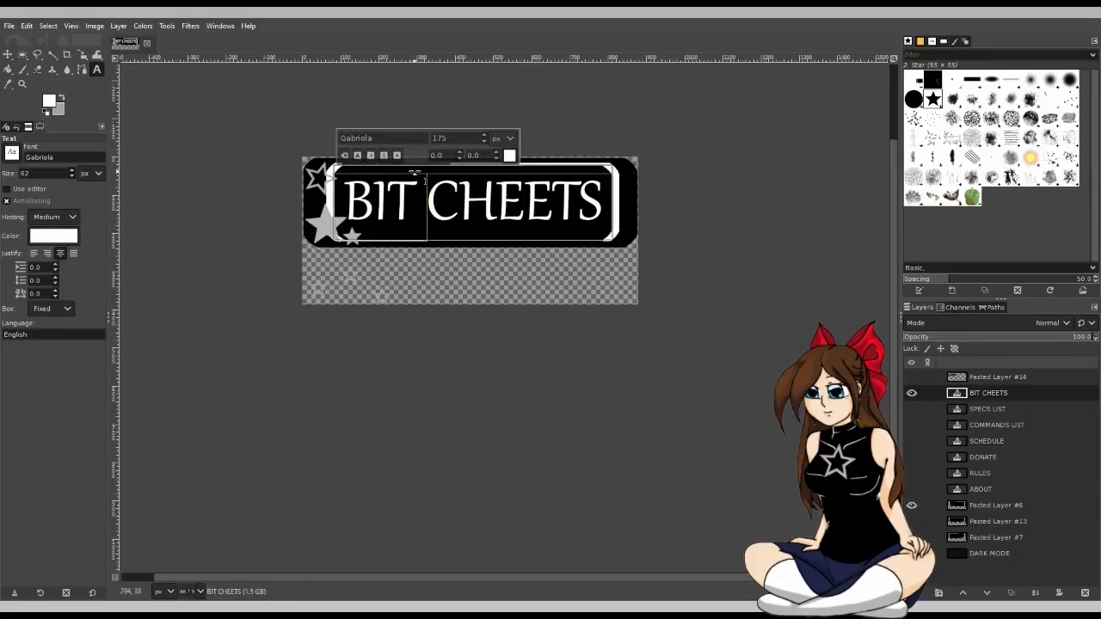
Correct the lettering to BIT CHEERS and set its font size to 170 px.
drag(577, 203, 559, 202)
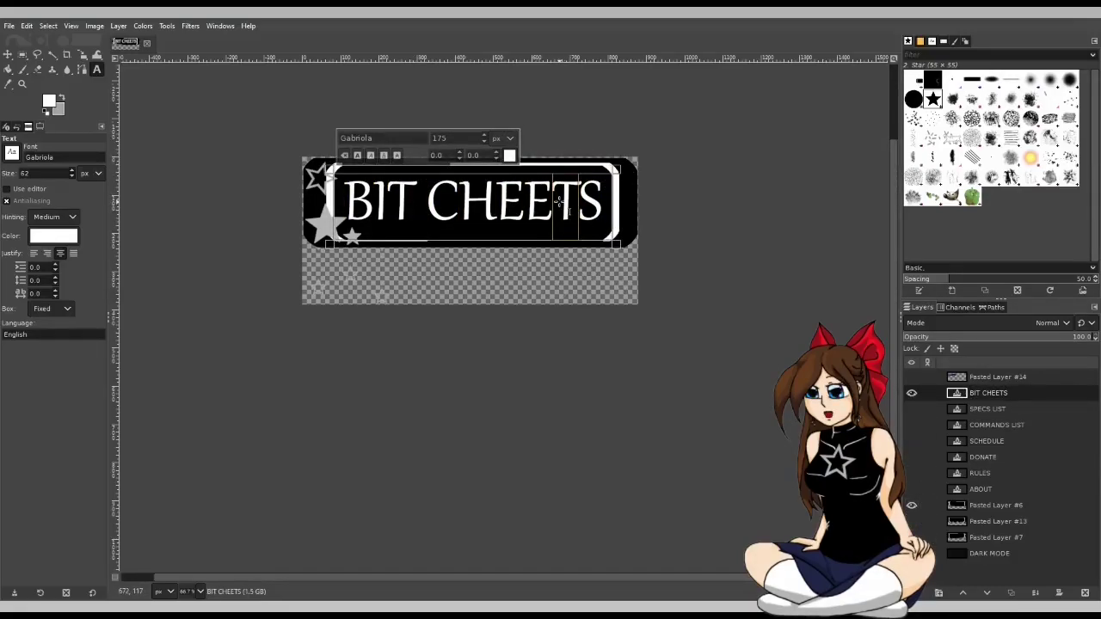
text(R)
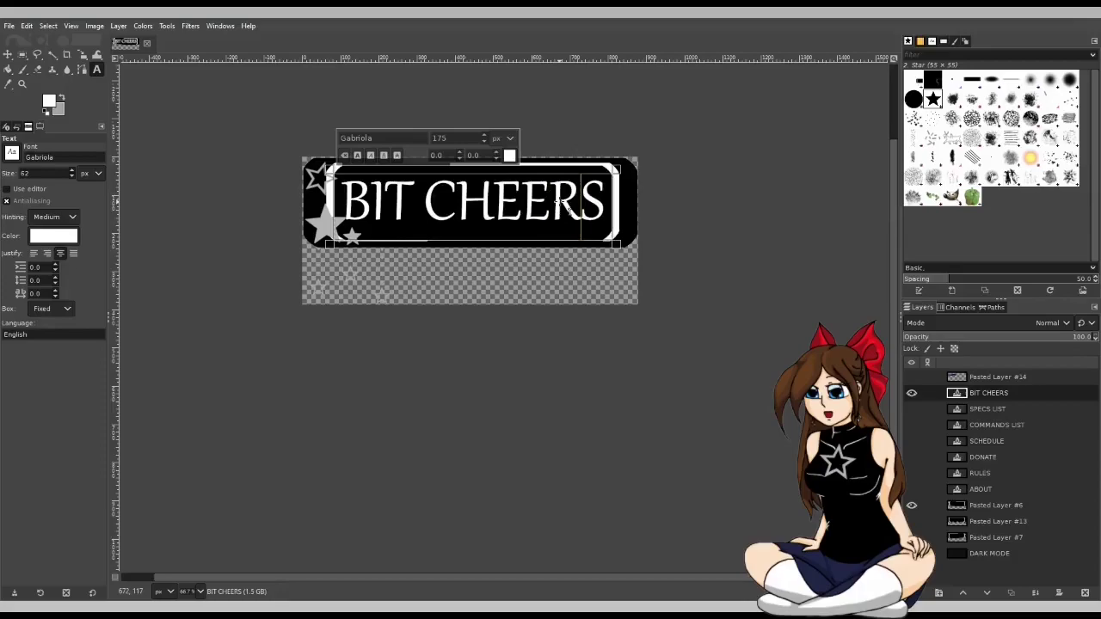
click(494, 203)
key(ctrl+a)
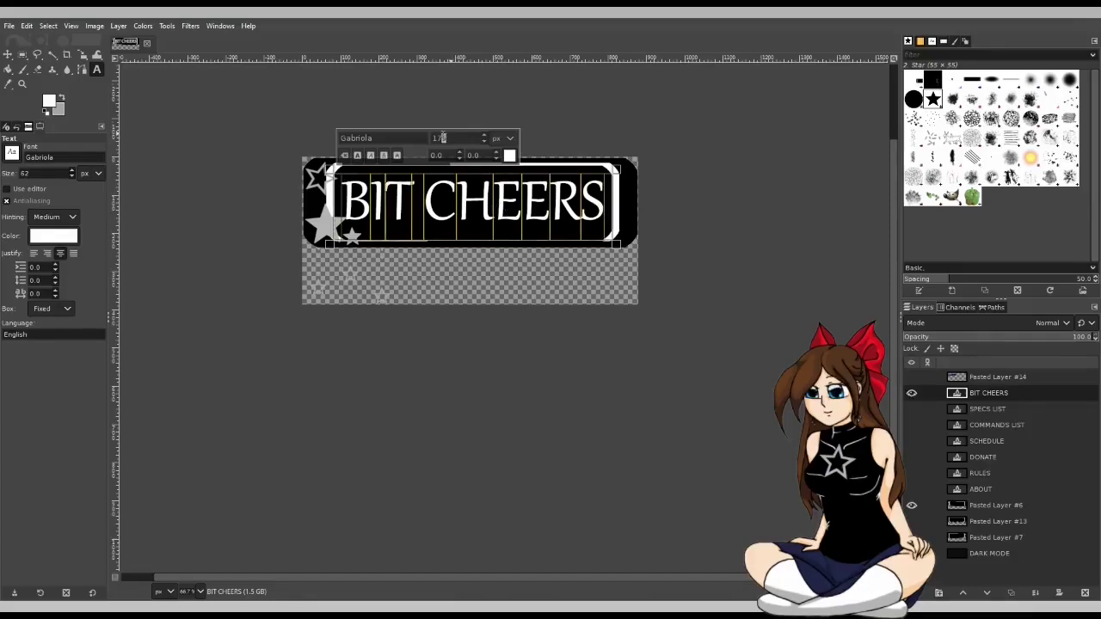
double_click(440, 138)
text(170)
key(Return)
Lower the BIT CHEERS text box's top edge slightly and export the panel as BITCHEERS1.png.
click(389, 205)
drag(486, 170, 487, 174)
key(Escape)
key(End)
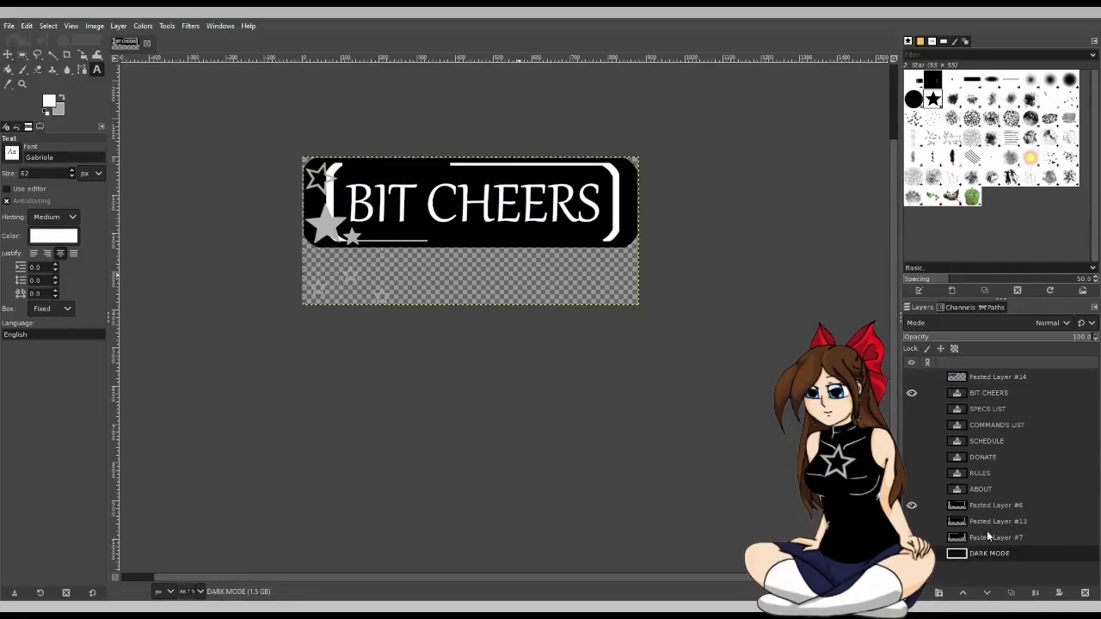
key(ctrl+e)
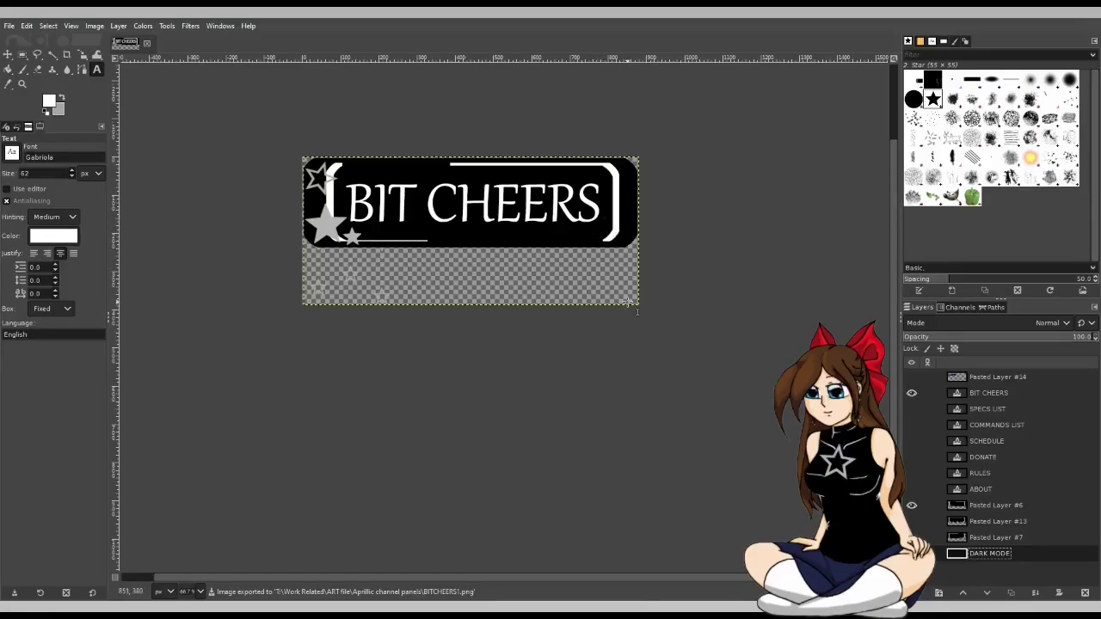
Swap the BIT CHEERS frame from Pasted Layer #6 to Pasted Layer #13 and extend the text box's left edge to shift the lettering slightly left.
click(911, 505)
click(912, 522)
click(963, 393)
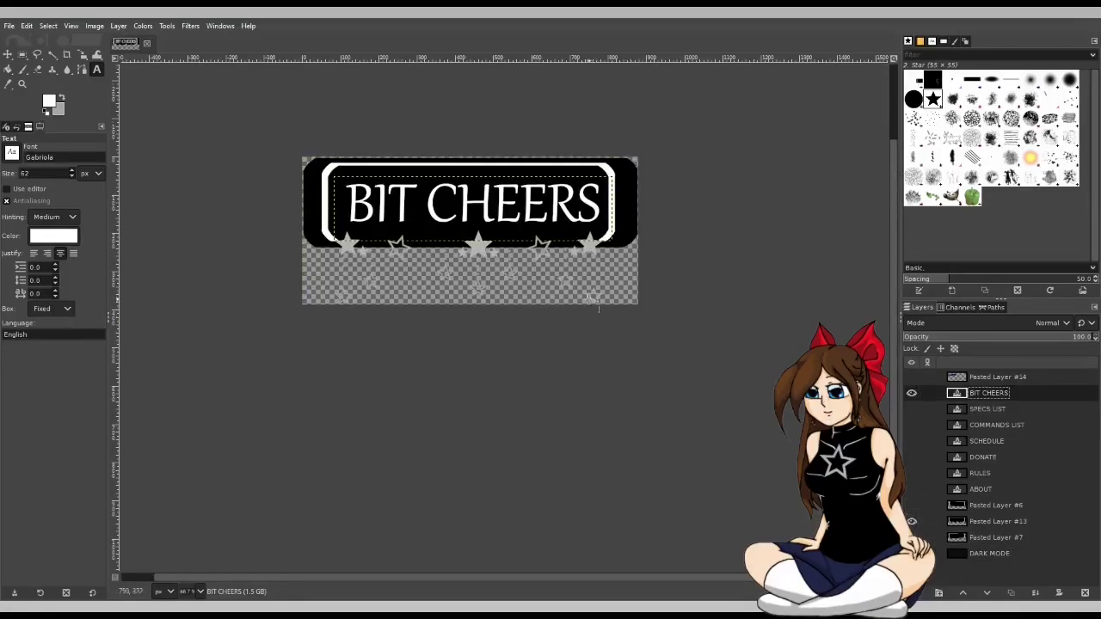
click(333, 203)
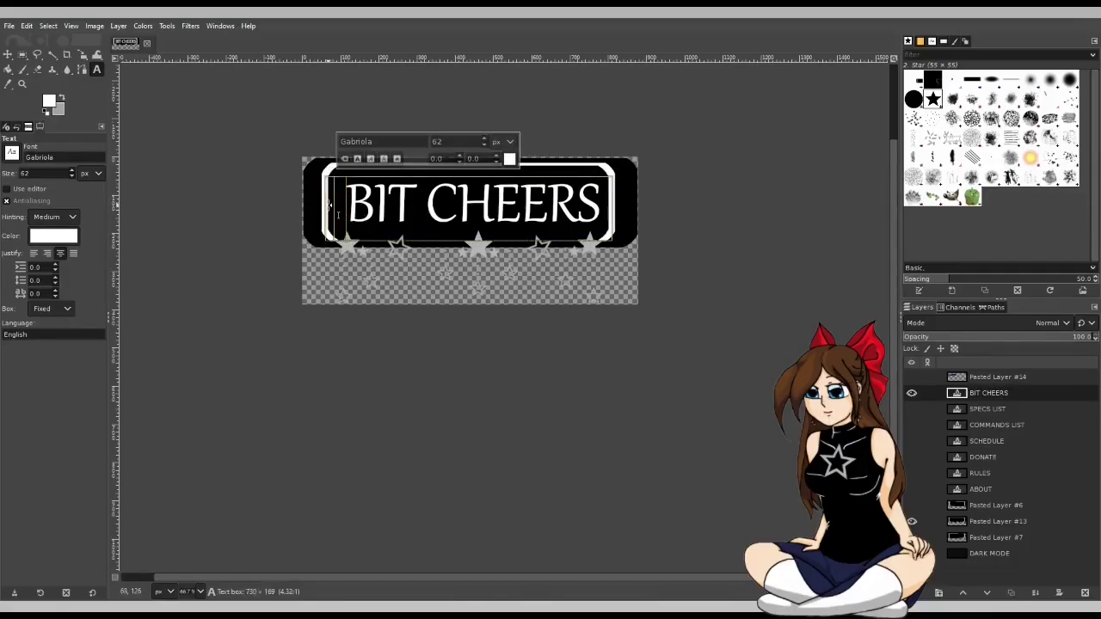
drag(338, 214, 333, 214)
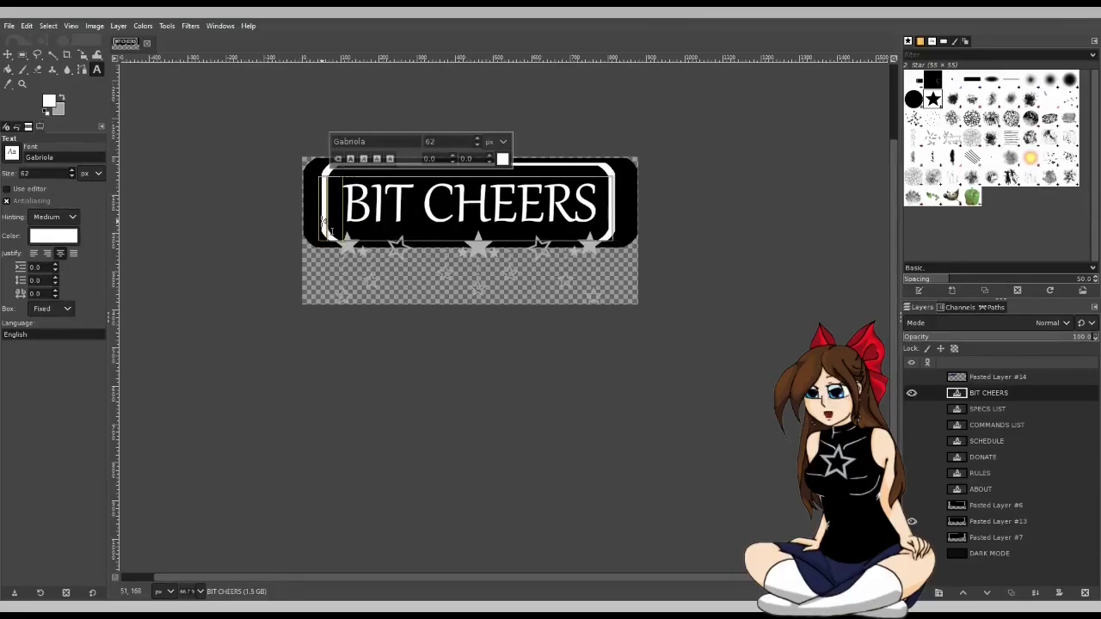
click(744, 263)
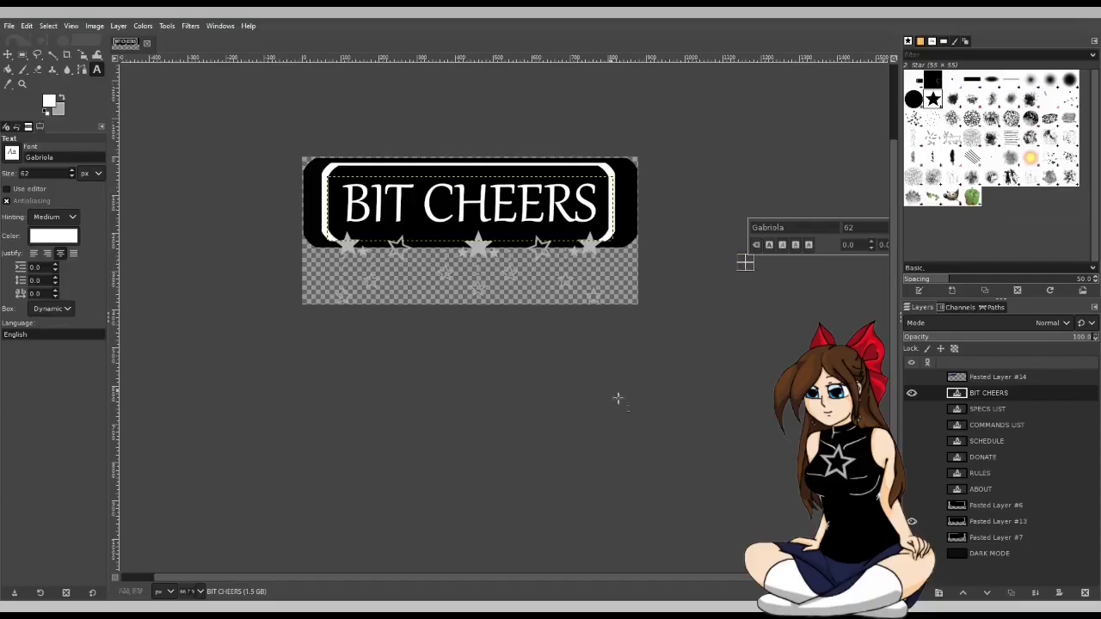
Export the BIT CHEERS panel with the Pasted Layer #13 frame as BITCHEERS2.png.
click(974, 520)
click(976, 393)
click(324, 206)
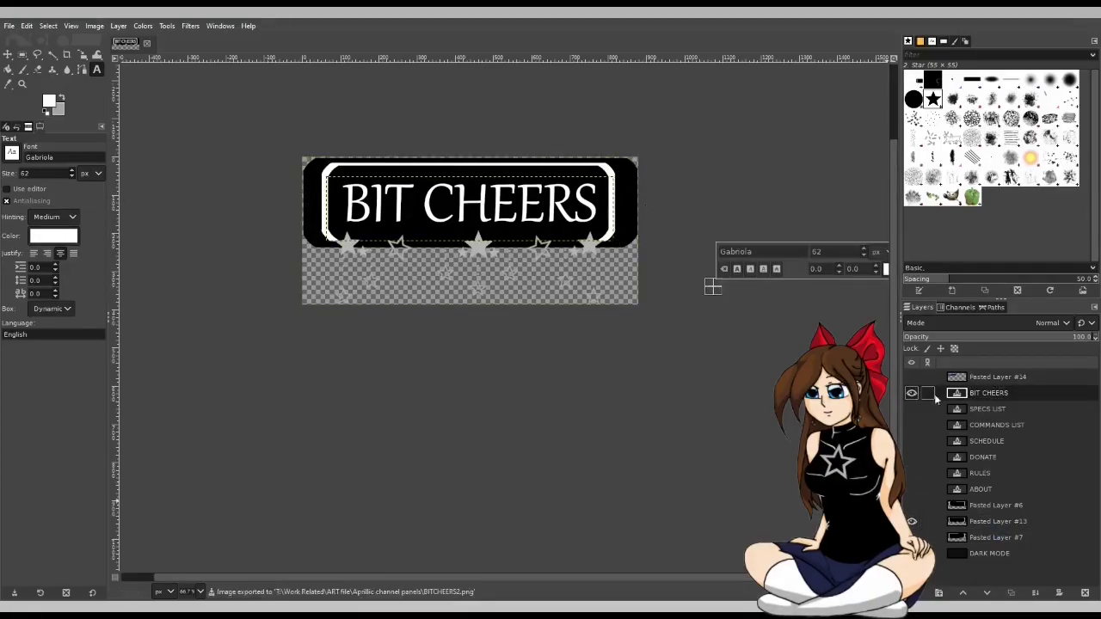
Swap the BIT CHEERS frame to Pasted Layer #7, extend the text box's left edge slightly, and export the panel.
click(318, 203)
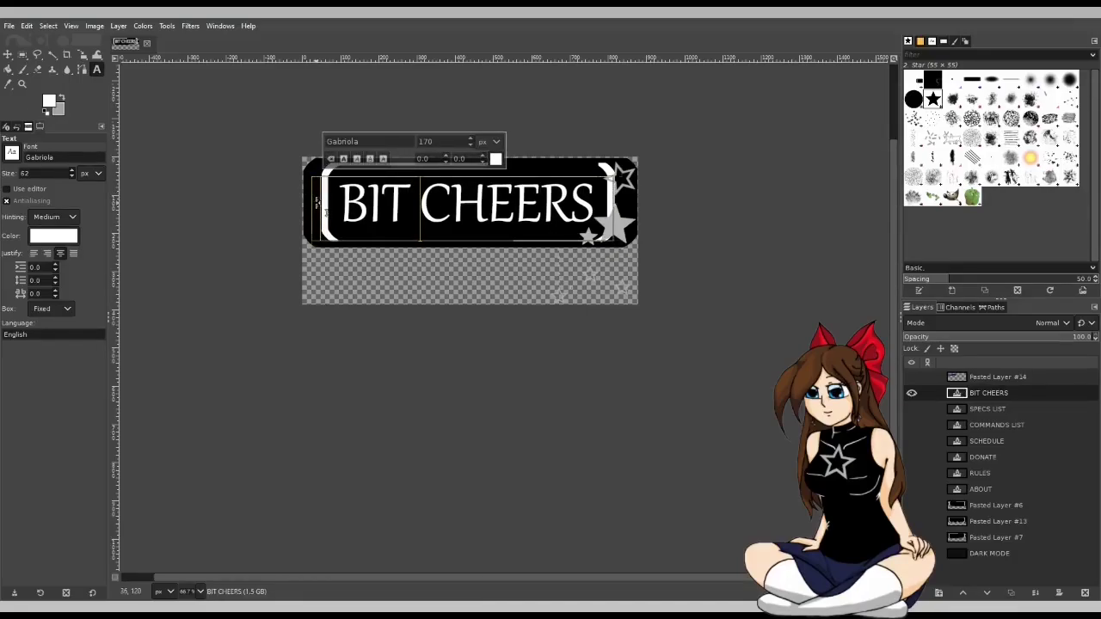
click(730, 320)
click(989, 553)
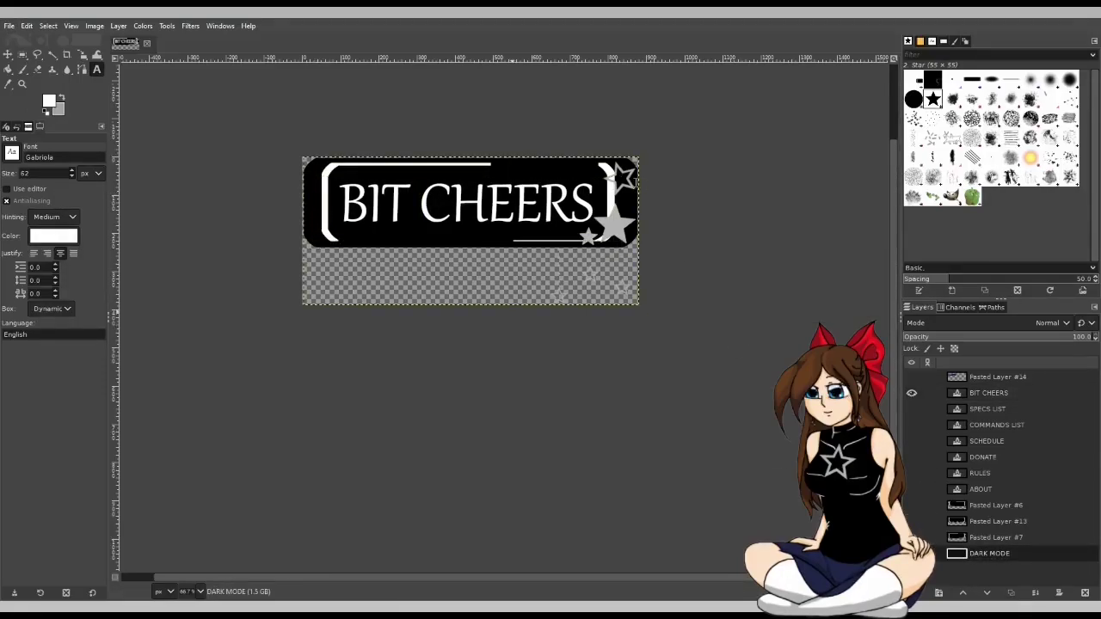
key(ctrl+e)
Undo the recent frame and text box changes back to the Pasted Layer #6 frame and hide the BIT CHEERS lettering.
key(ctrl+z)
key(ctrl+z)
key(ctrl+z)
key(ctrl+z)
click(913, 393)
Duplicate the ABOUT text layer, move the copy directly above BIT CHEERS, and make it visible.
click(908, 376)
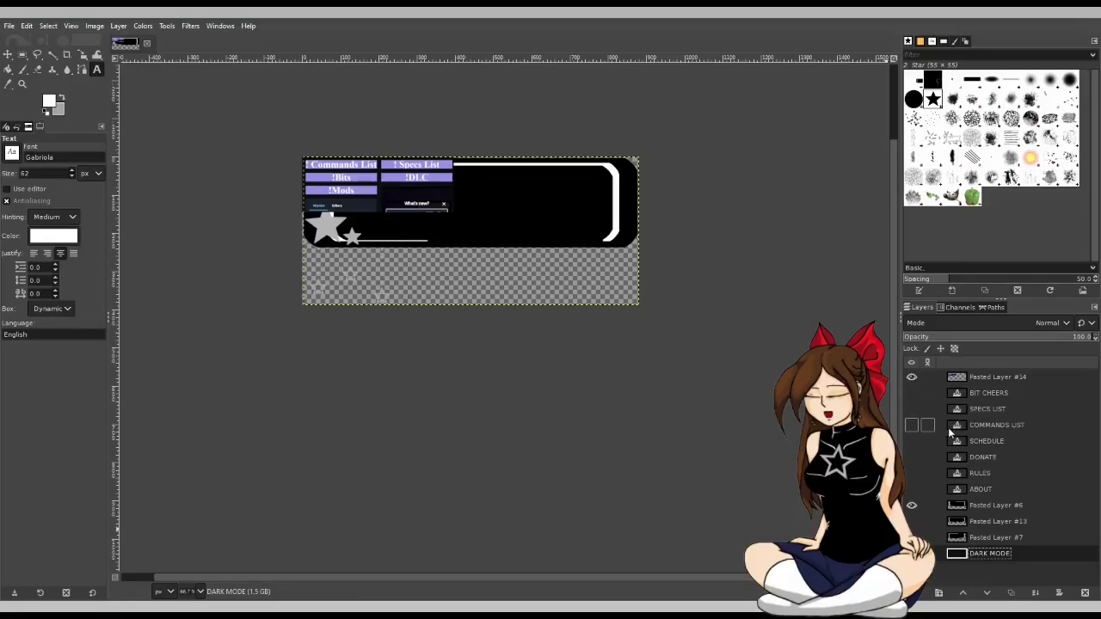
click(911, 376)
click(984, 489)
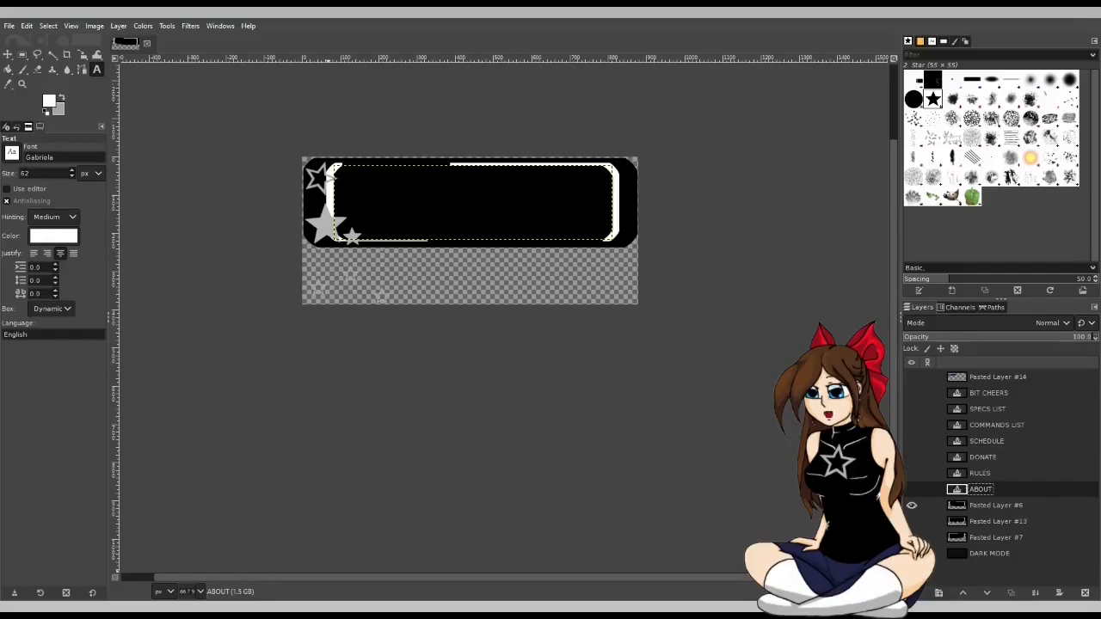
click(985, 376)
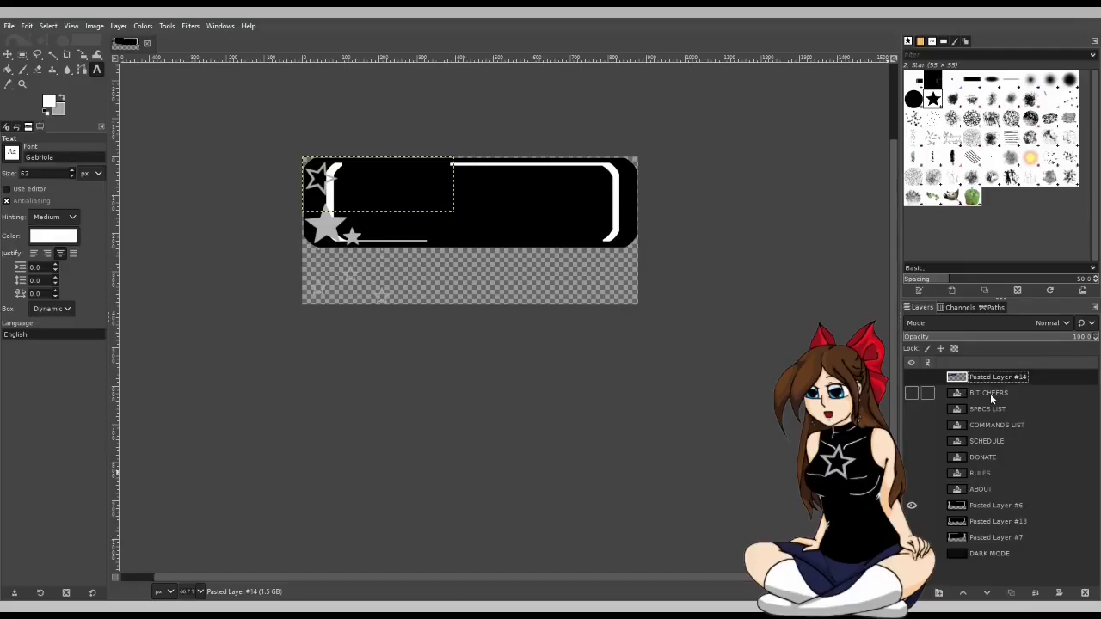
click(991, 488)
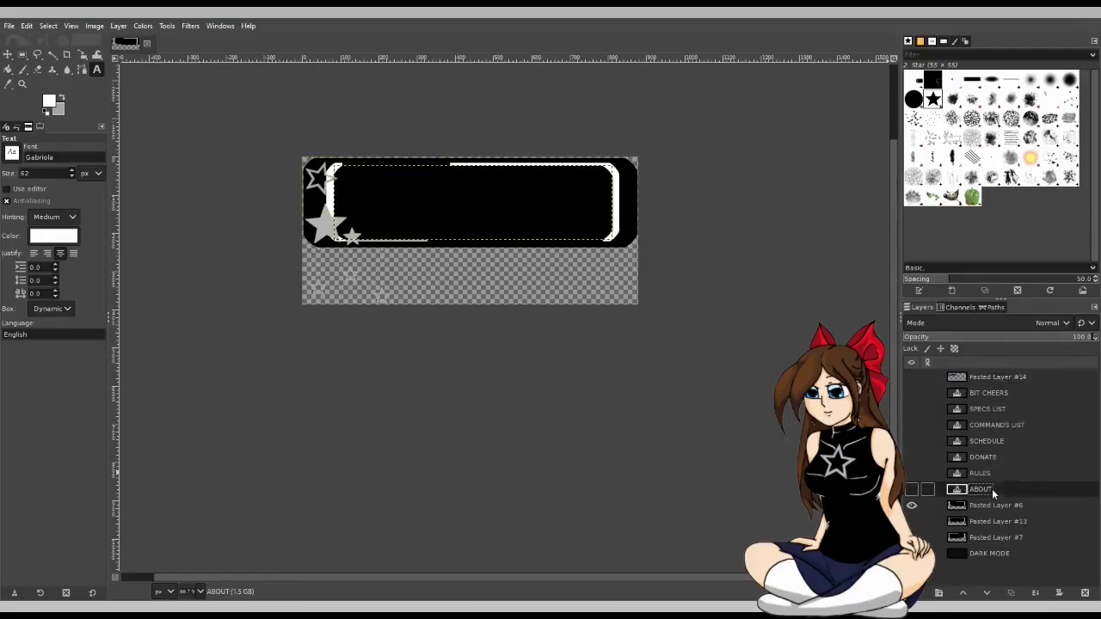
key(shift+ctrl+d)
drag(1023, 487, 990, 393)
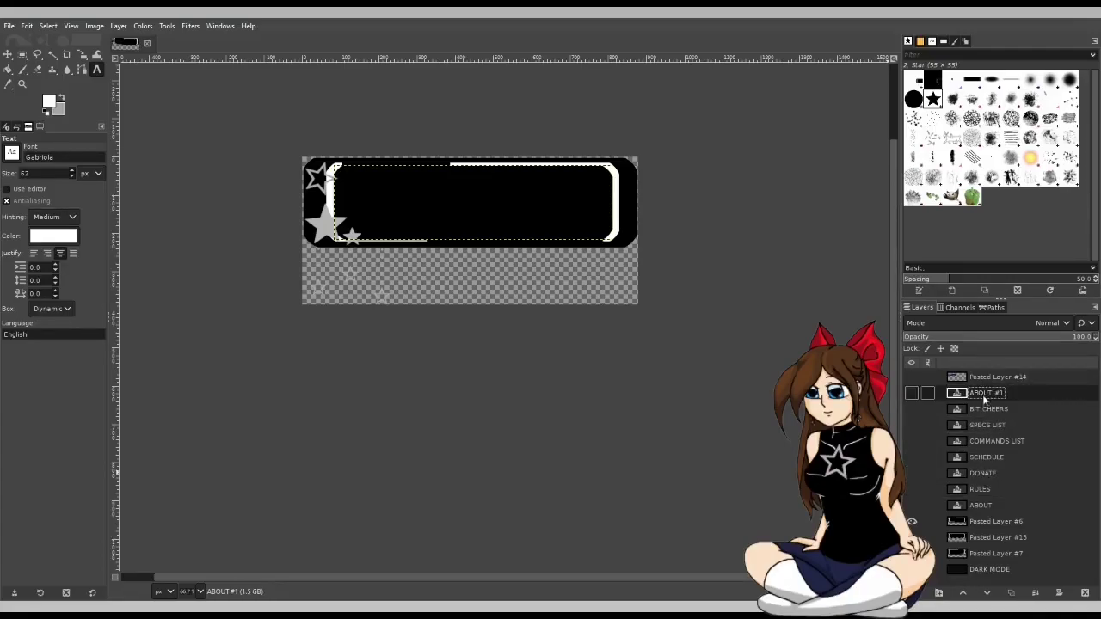
click(912, 392)
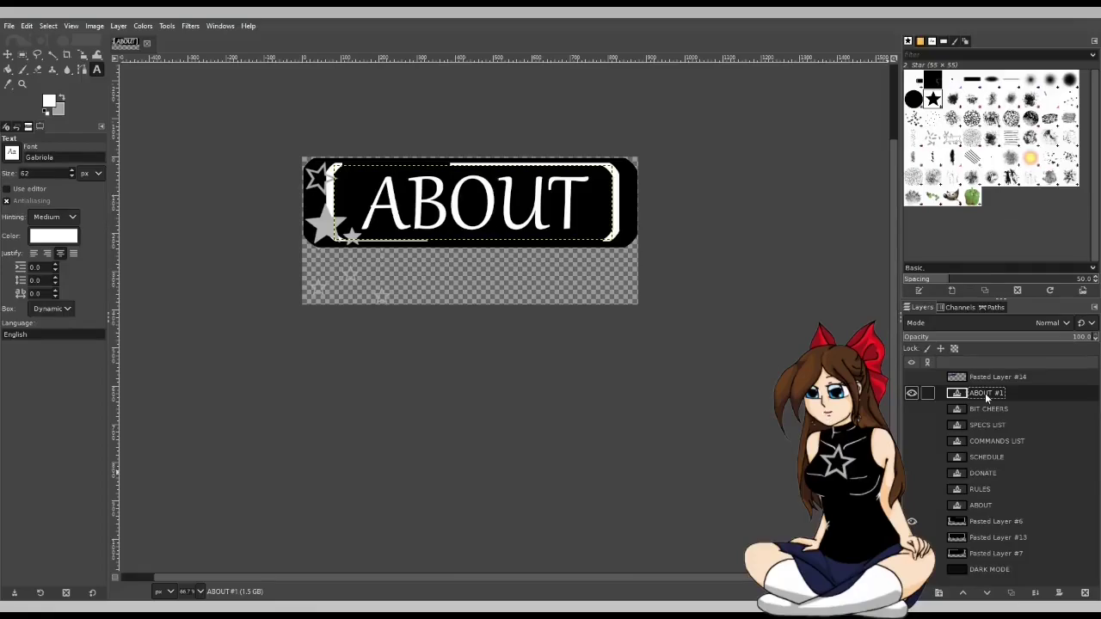
Change the ABOUT copy's lettering to TWITTER at 200 px and lower its text box's top edge slightly.
double_click(984, 393)
click(483, 197)
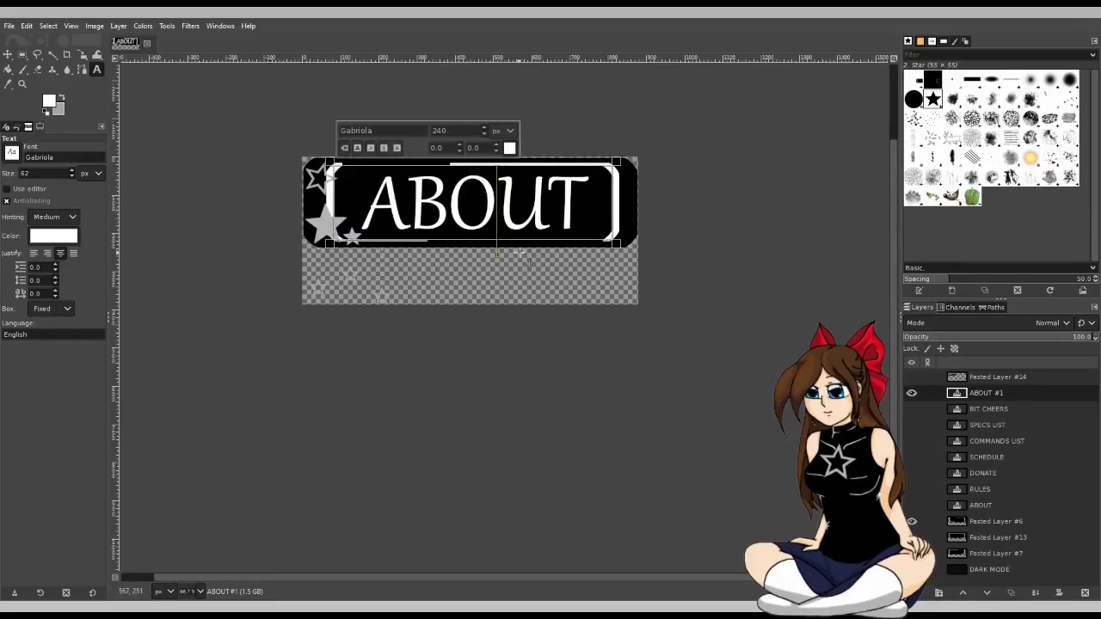
text(TWITTER)
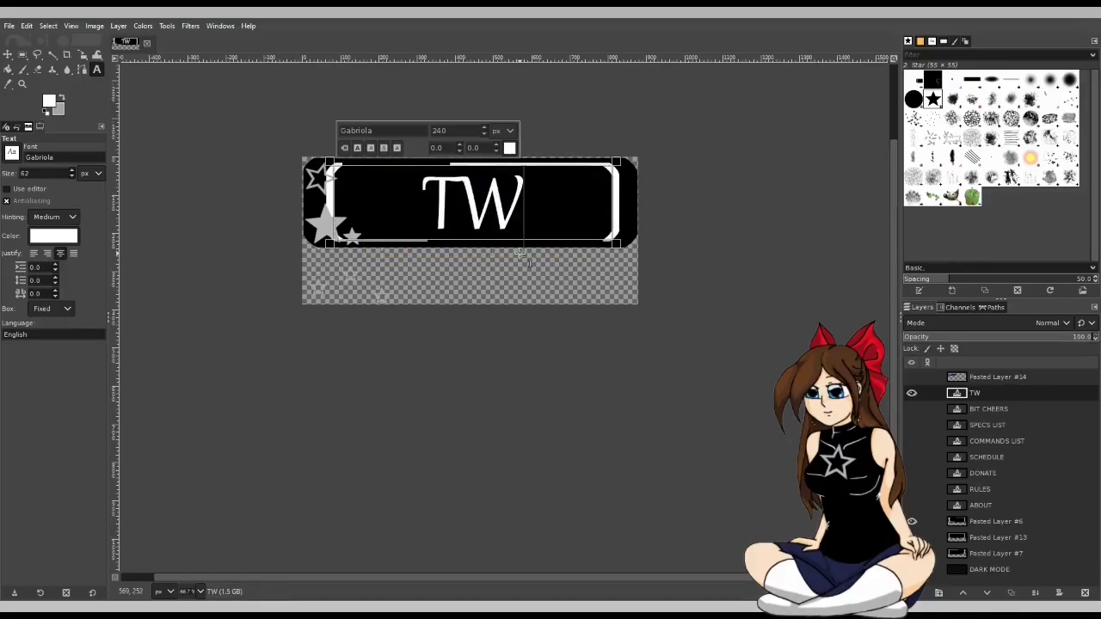
key(ctrl+a)
click(441, 130)
key(BackSpace)
text(0)
key(Return)
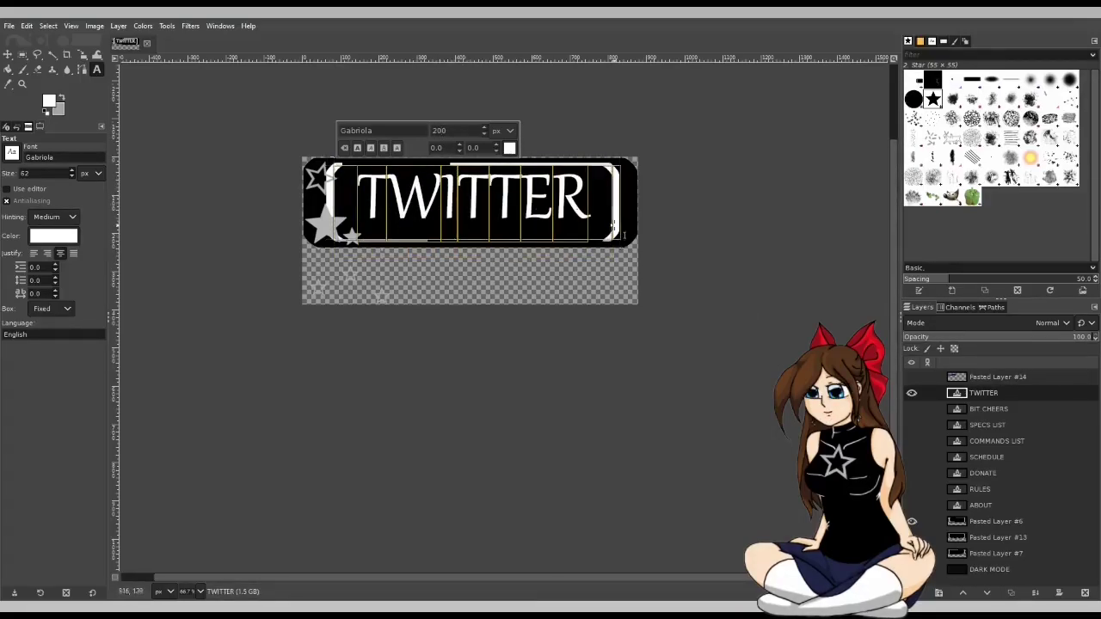
click(693, 278)
key(Escape)
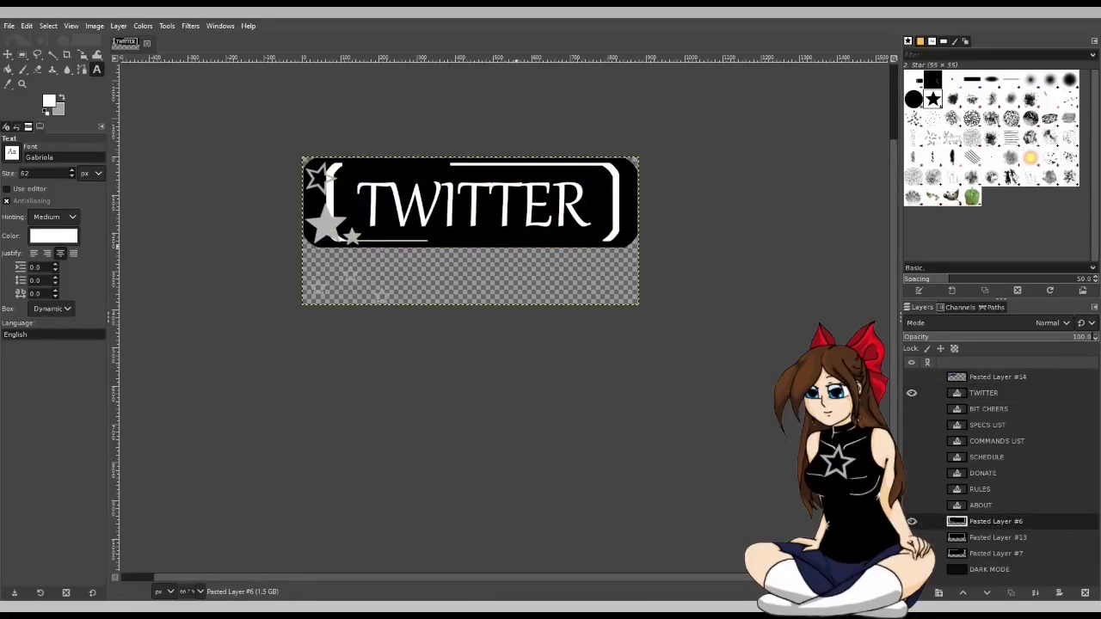
Shift the TWITTER lettering slightly left for the Pasted Layer #13 and #7 frames, exporting the panels as TWITTER2.png and TWITTER3.png.
click(912, 521)
click(469, 206)
click(721, 285)
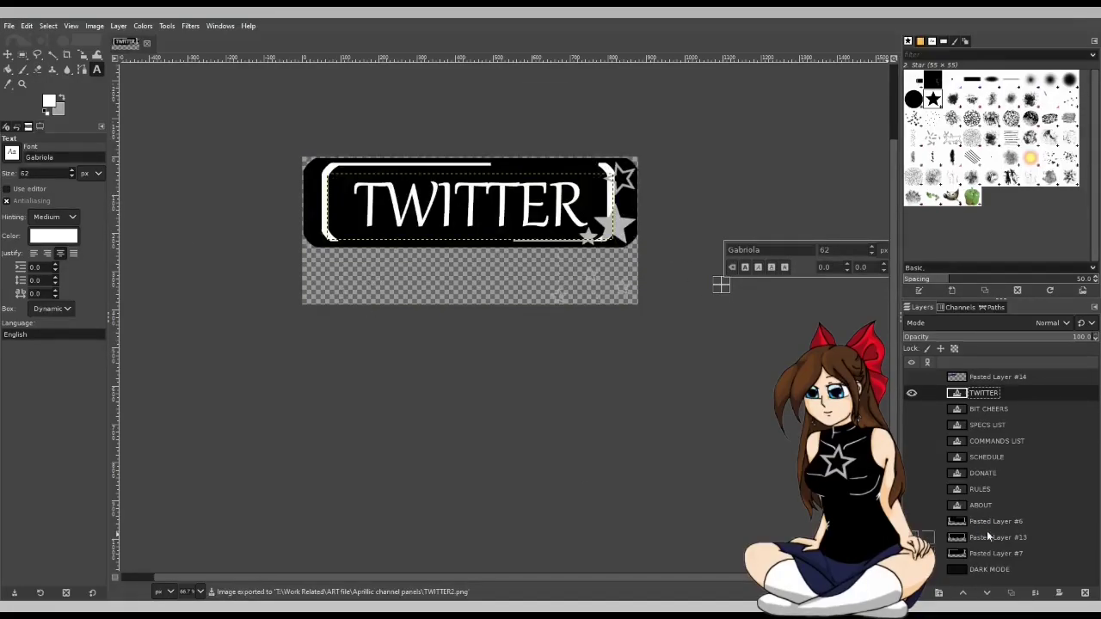
drag(324, 201, 317, 199)
click(744, 297)
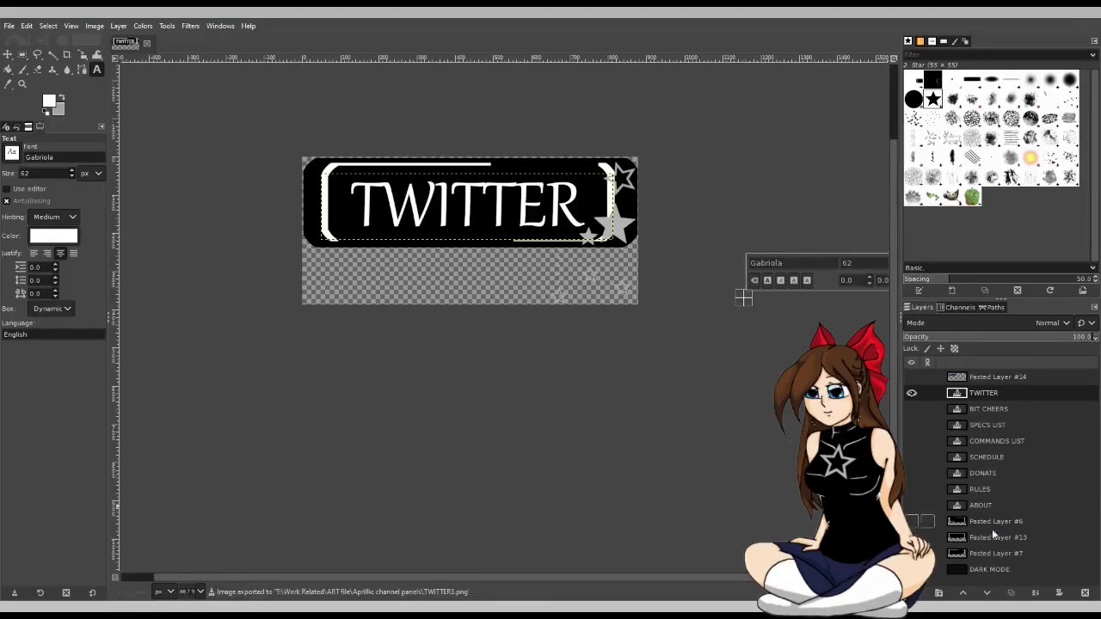
Swap the TWITTER frame back to Pasted Layer #6 and show the reference image in Pasted Layer #14.
click(911, 521)
click(912, 536)
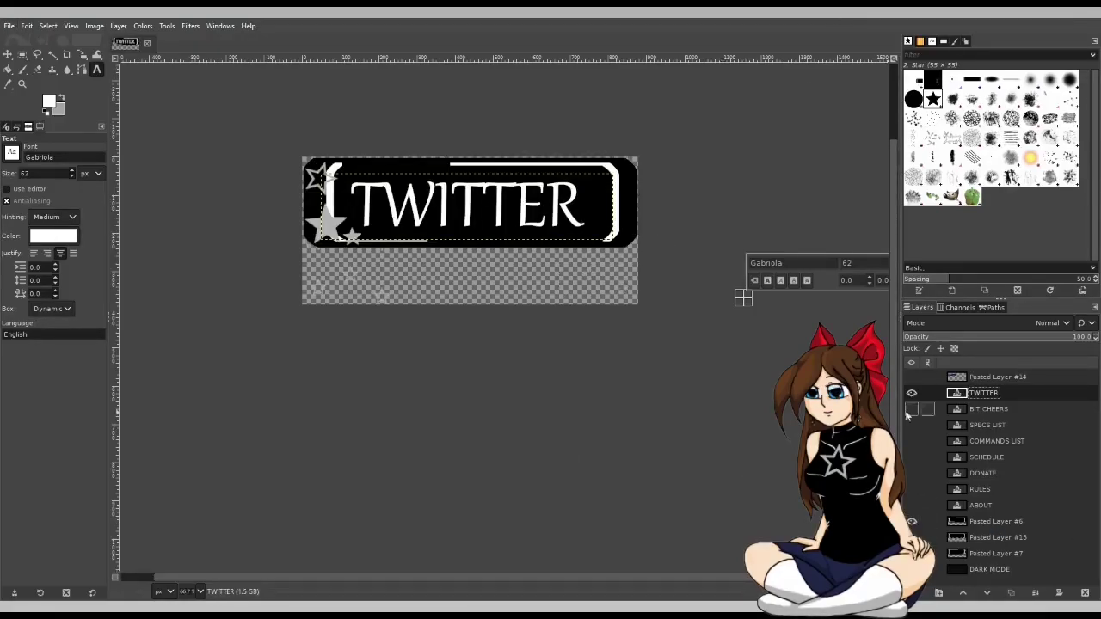
click(911, 377)
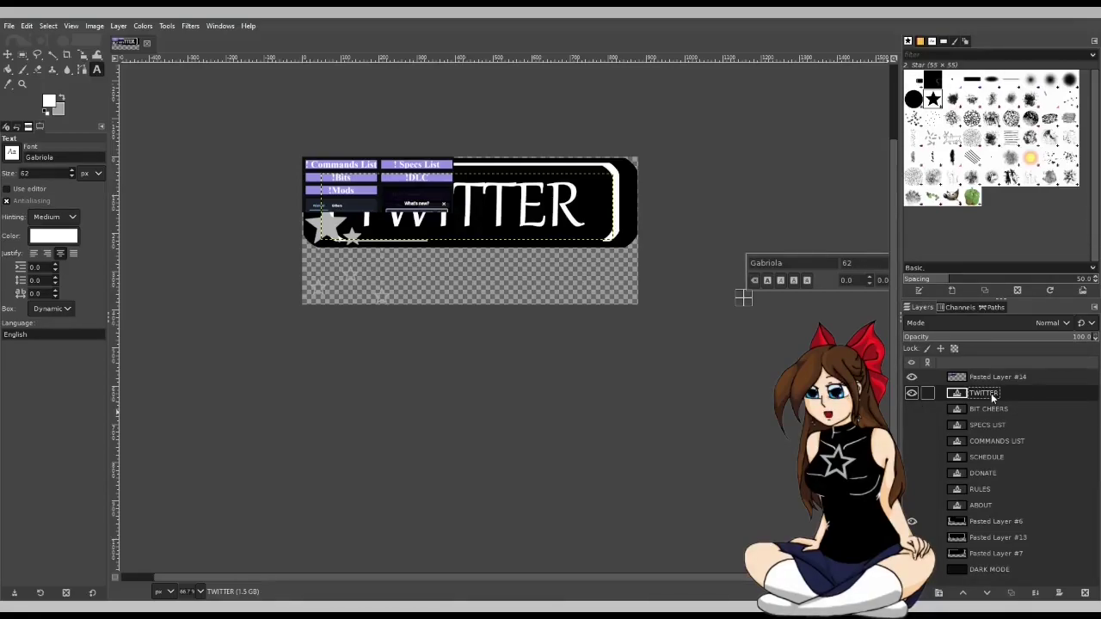
Duplicate the COMMANDS LIST text layer, hide TWITTER, and move the copy directly below Pasted Layer #14.
click(998, 440)
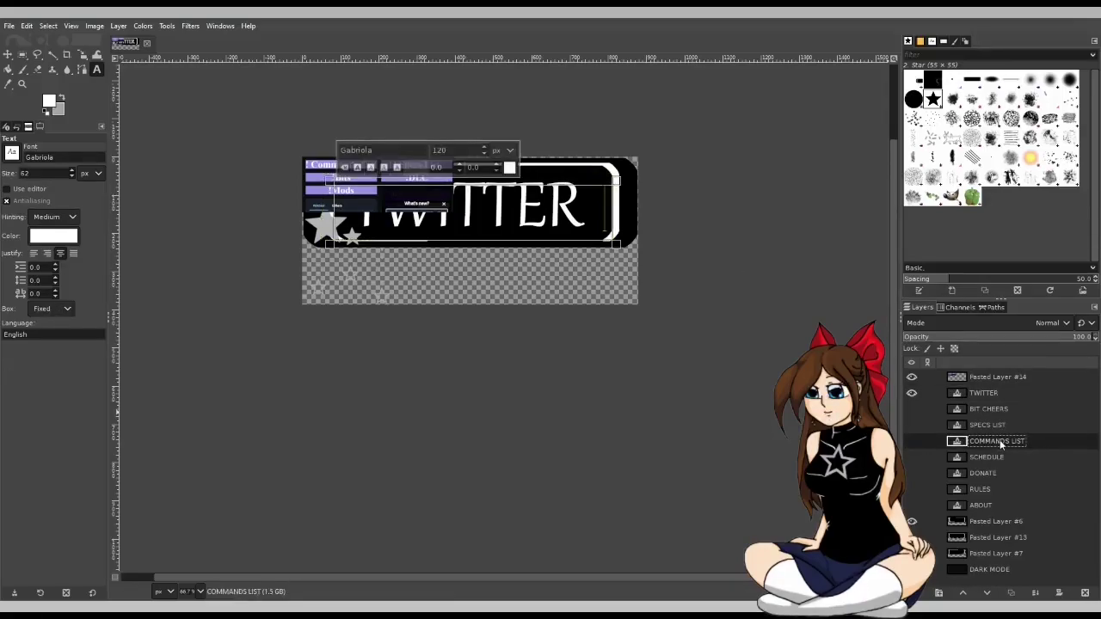
click(1010, 592)
click(911, 393)
drag(1044, 442, 1023, 390)
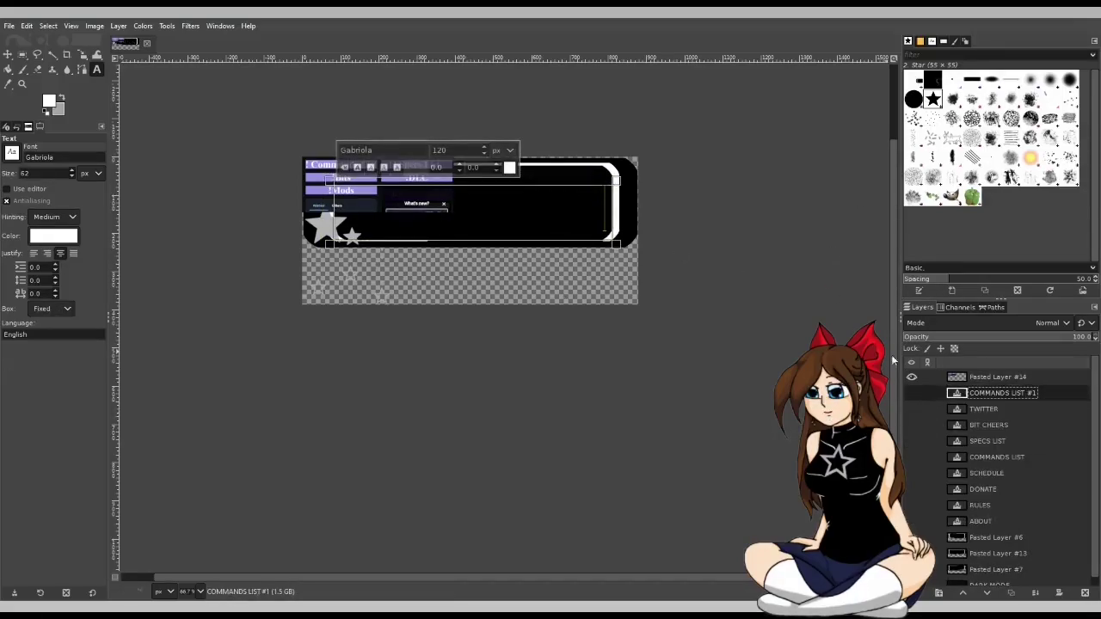
Show the COMMANDS LIST copy and replace its lettering with DLC/MODS LIST.
click(911, 393)
click(351, 203)
key(ctrl+a)
text(DLC LIST)
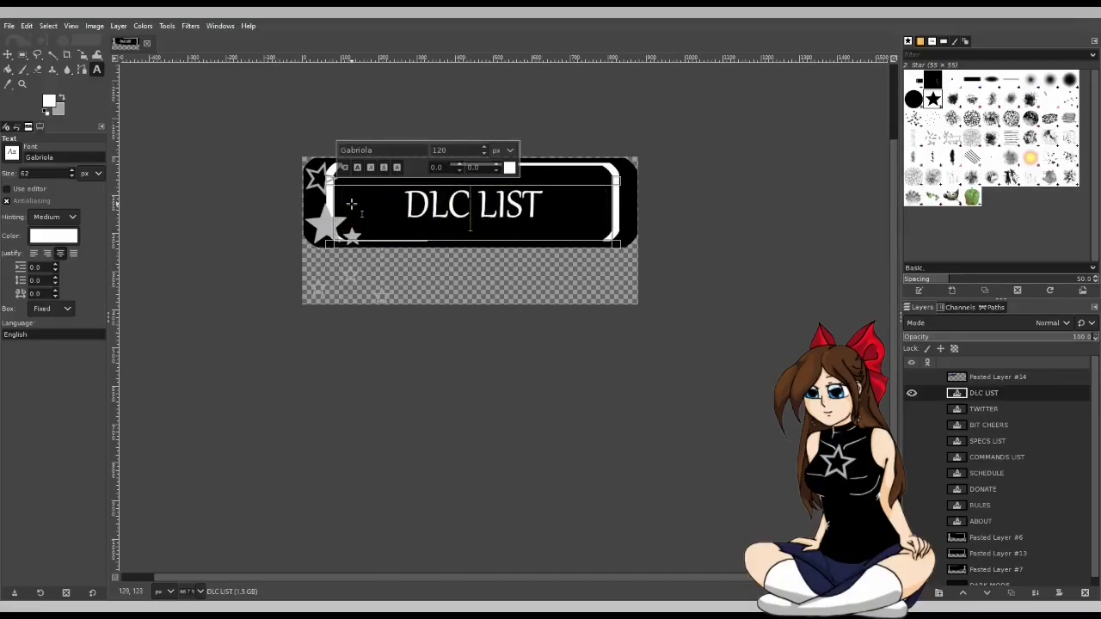
text(/MODS)
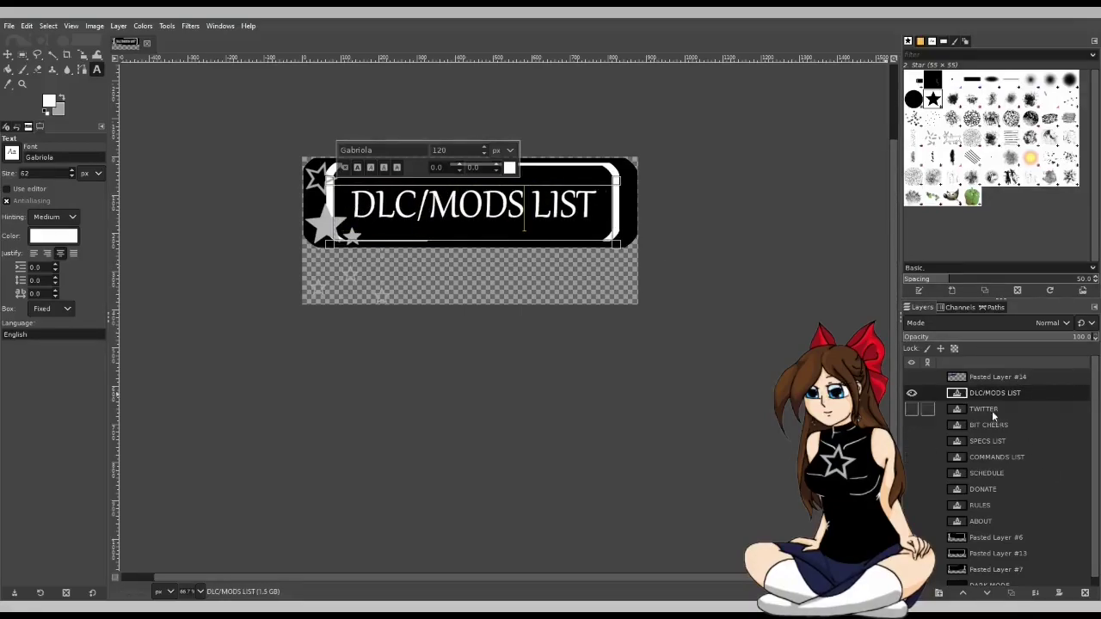
click(707, 270)
Export the panel as DLCMODSLIST1.png, then swap to the Pasted Layer #13 frame and shift the lettering slightly left.
click(995, 538)
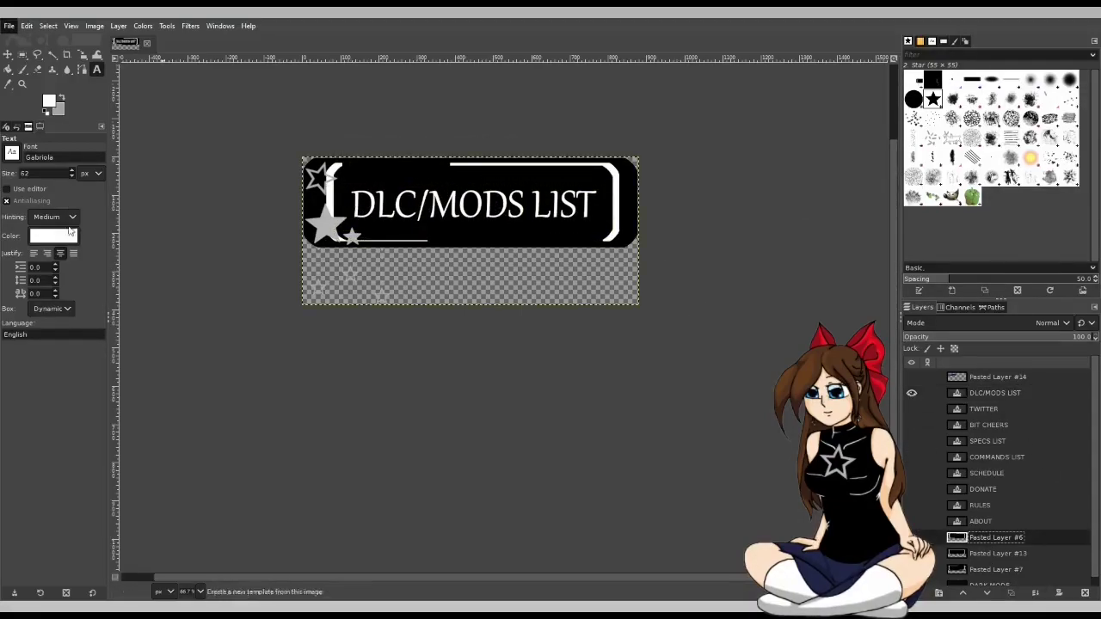
key(ctrl+e)
click(335, 217)
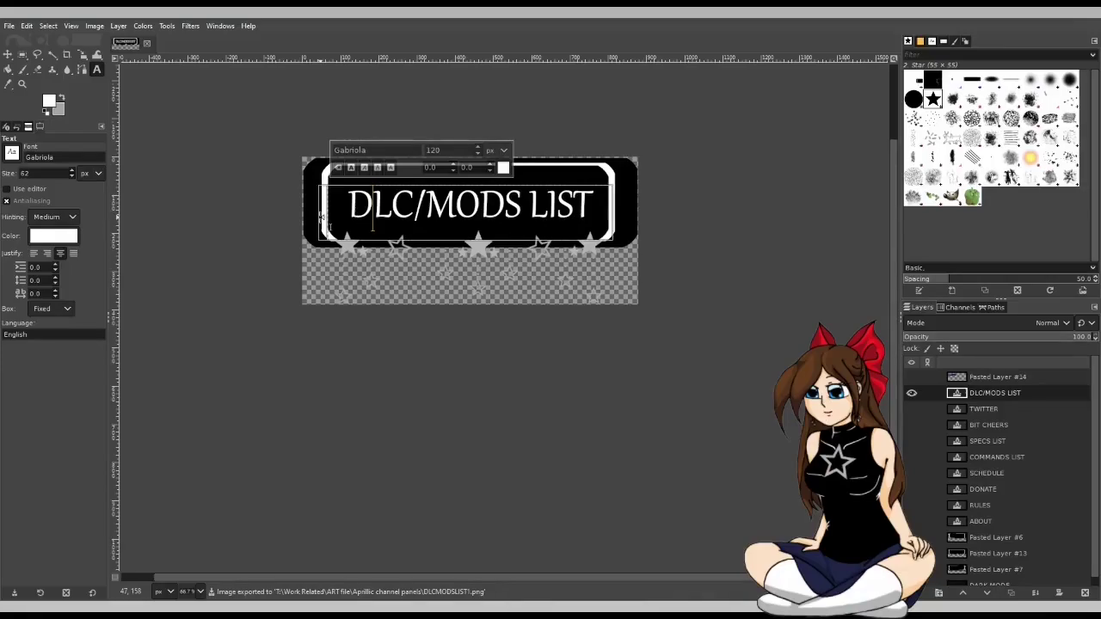
click(688, 269)
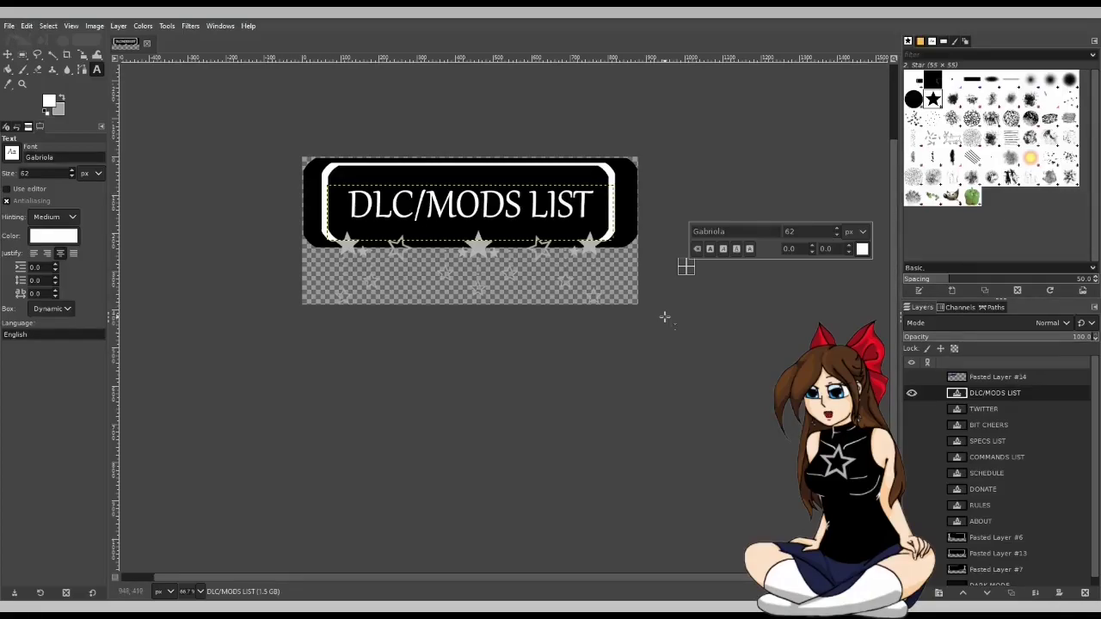
Export the panel as DLCMODSLIST2.png and swap its frame from Pasted Layer #13 to Pasted Layer #7.
scroll(663, 317, down, 4)
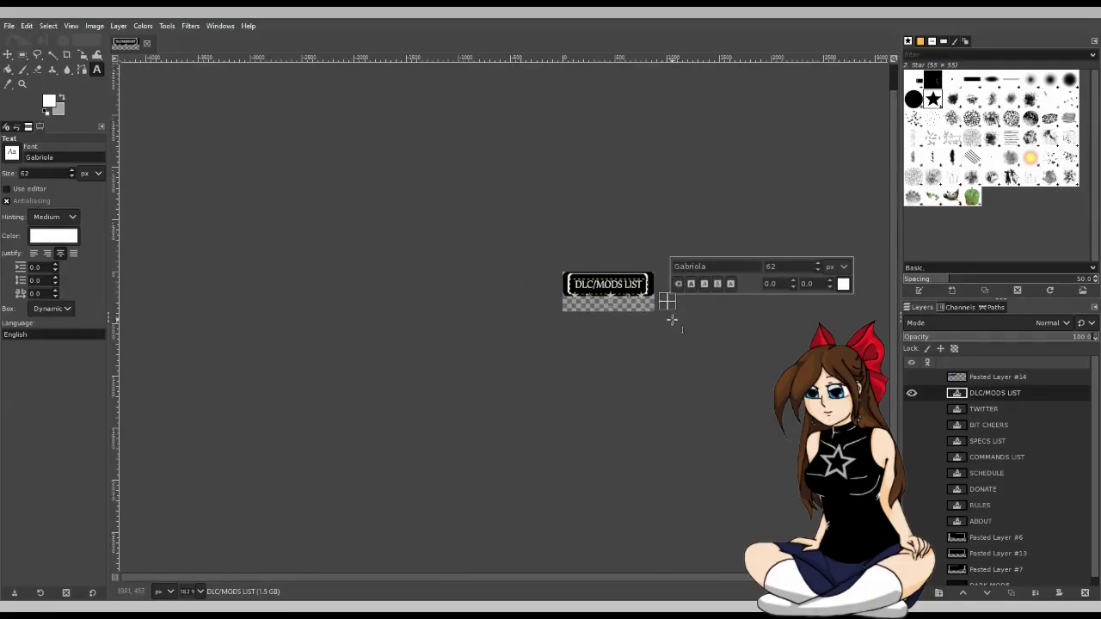
scroll(649, 303, up, 4)
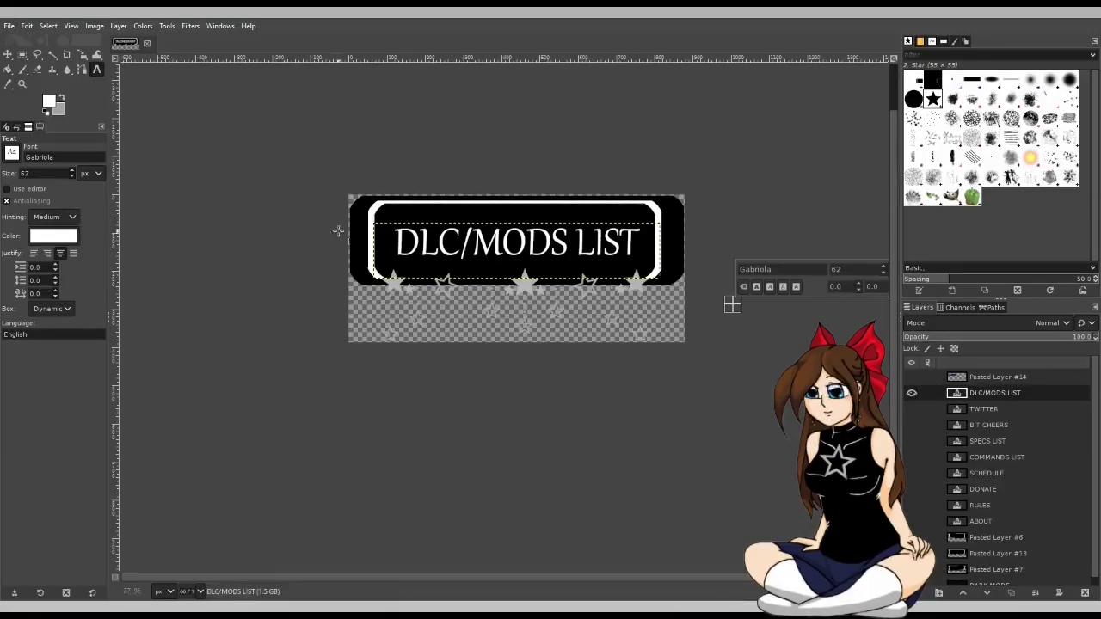
click(911, 538)
click(912, 552)
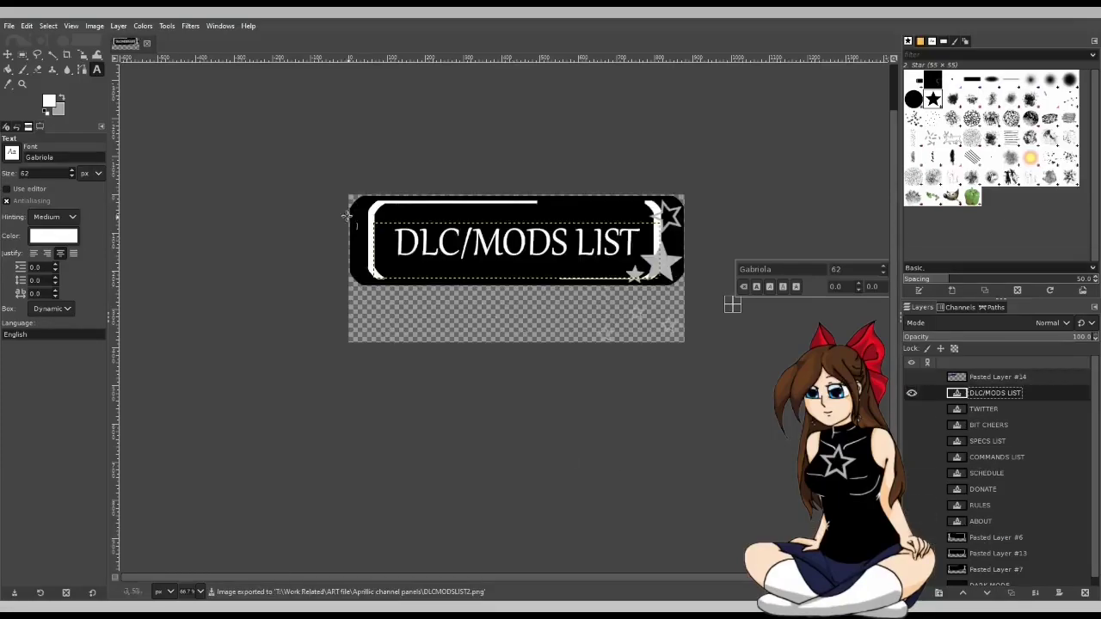
Extend the DLC/MODS LIST text box's left edge slightly and export the panel as DLCMODSLIST3.png.
click(417, 256)
drag(372, 248, 365, 247)
click(772, 340)
key(ctrl+e)
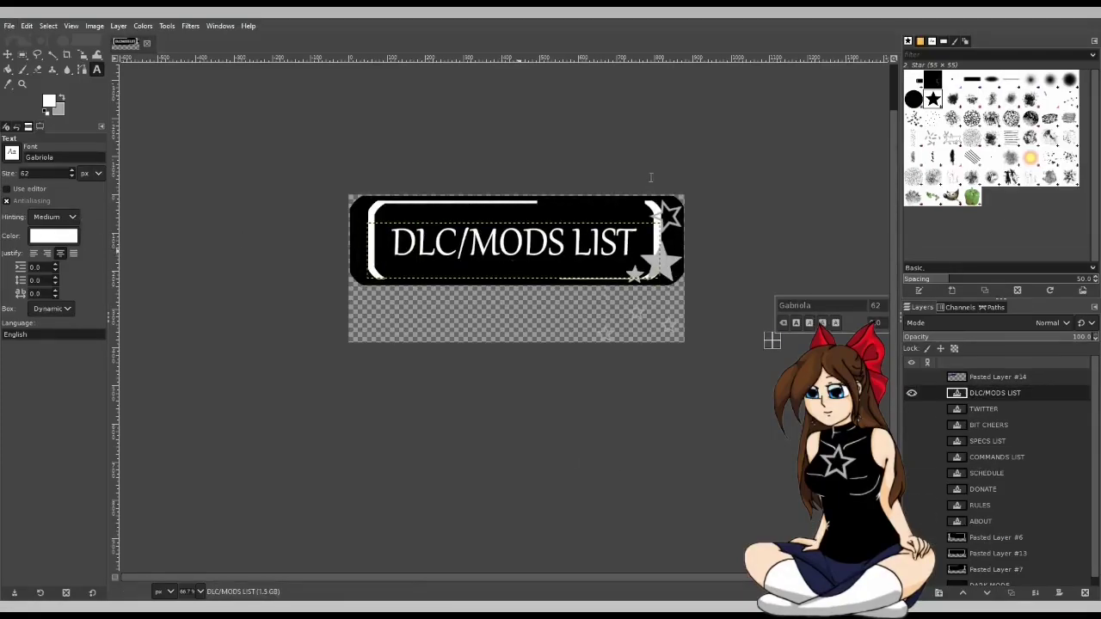
Undo the frame swaps and text box shifts back to the Pasted Layer #6 frame, keeping the lettering DLC/MODS LIST.
key(ctrl+z)
key(ctrl+z)
key(ctrl+z)
key(ctrl+z)
key(ctrl+z)
key(ctrl+z)
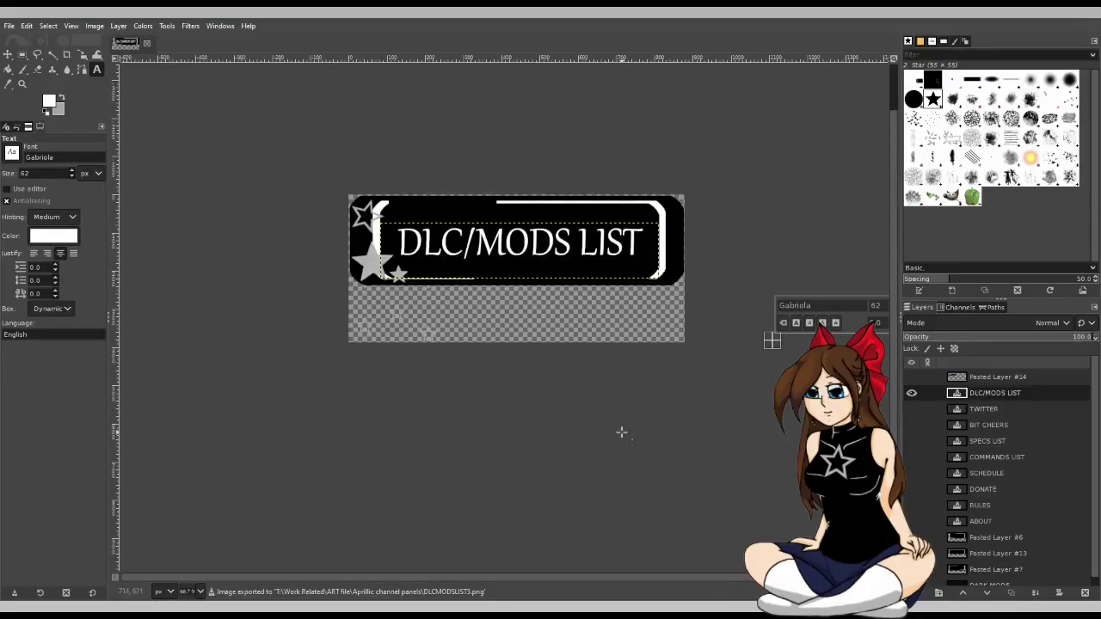
key(ctrl+z)
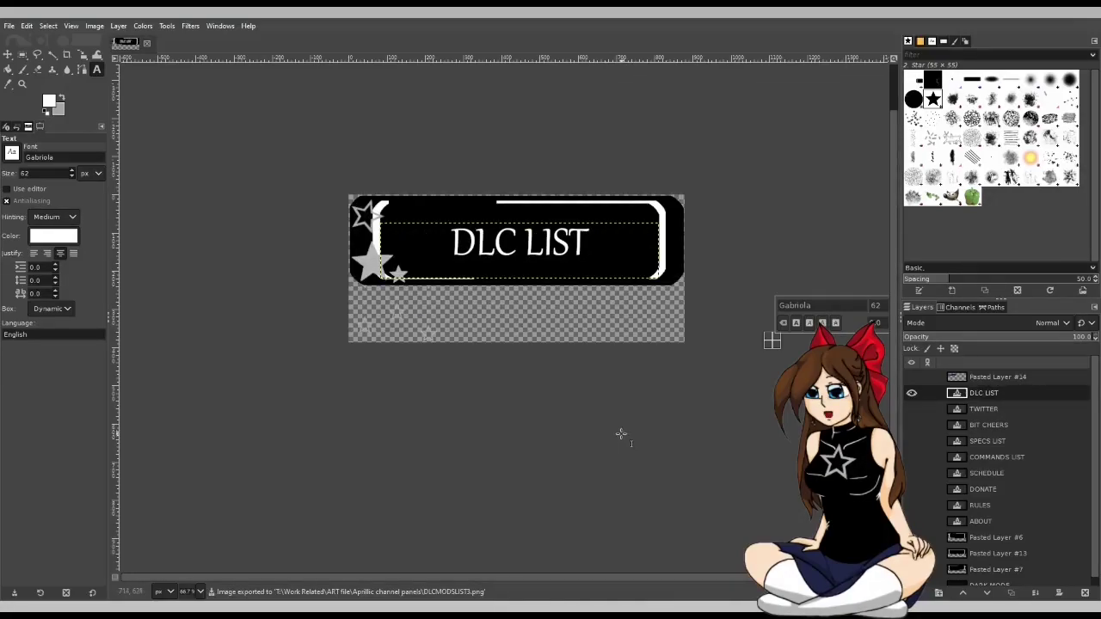
key(ctrl+y)
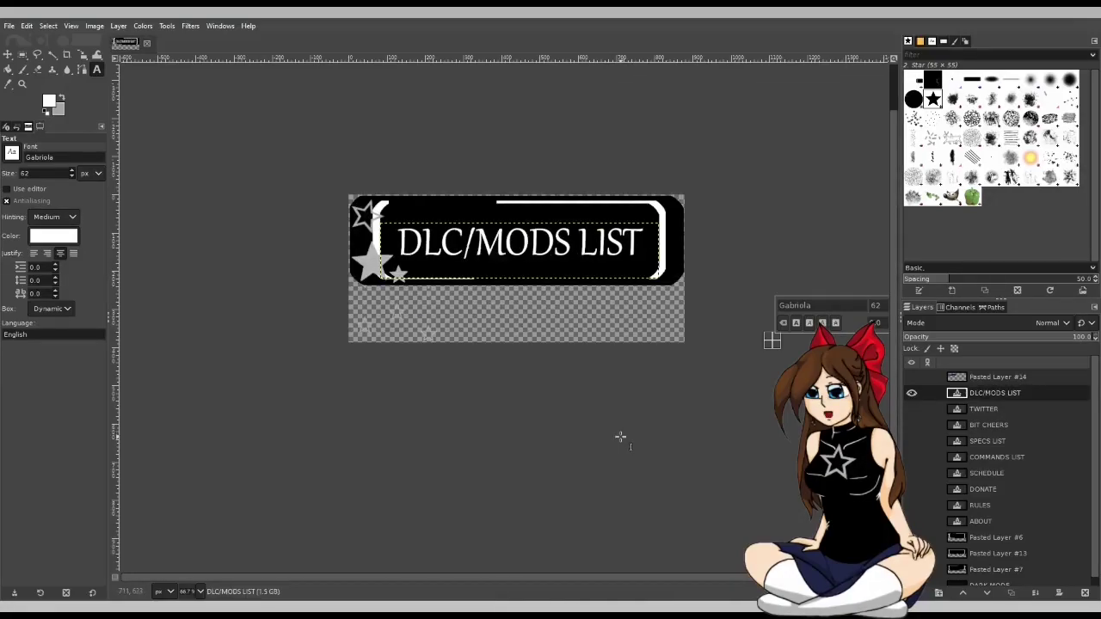
Try larger font sizes of 140 px and 130 px on the DLC/MODS LIST lettering.
click(608, 248)
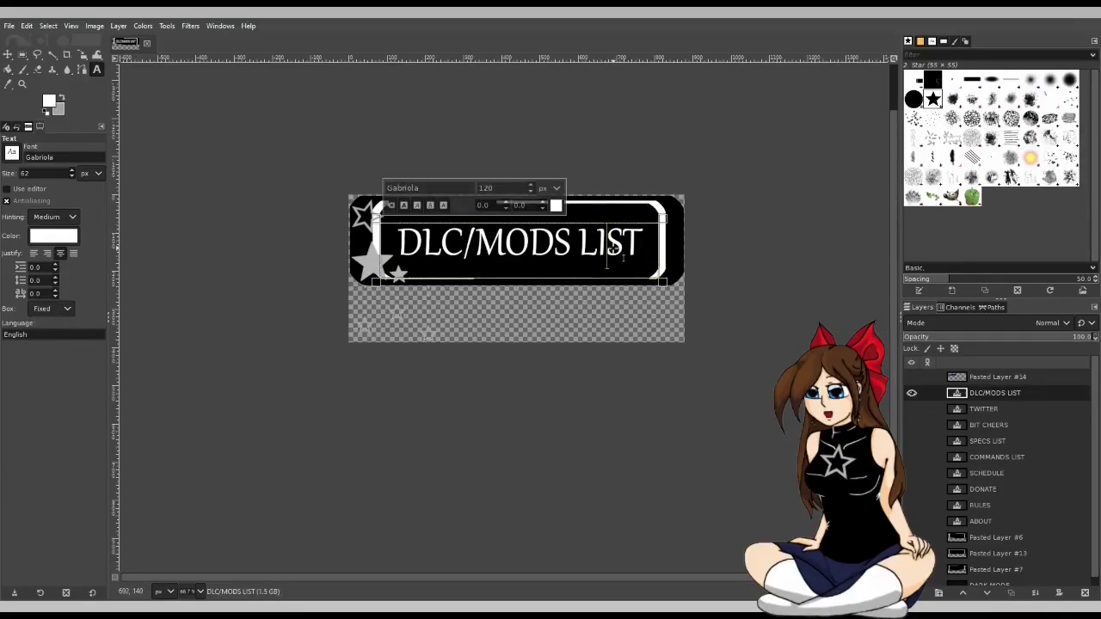
key(ctrl+a)
double_click(486, 187)
text(140)
key(Return)
text(120)
key(Return)
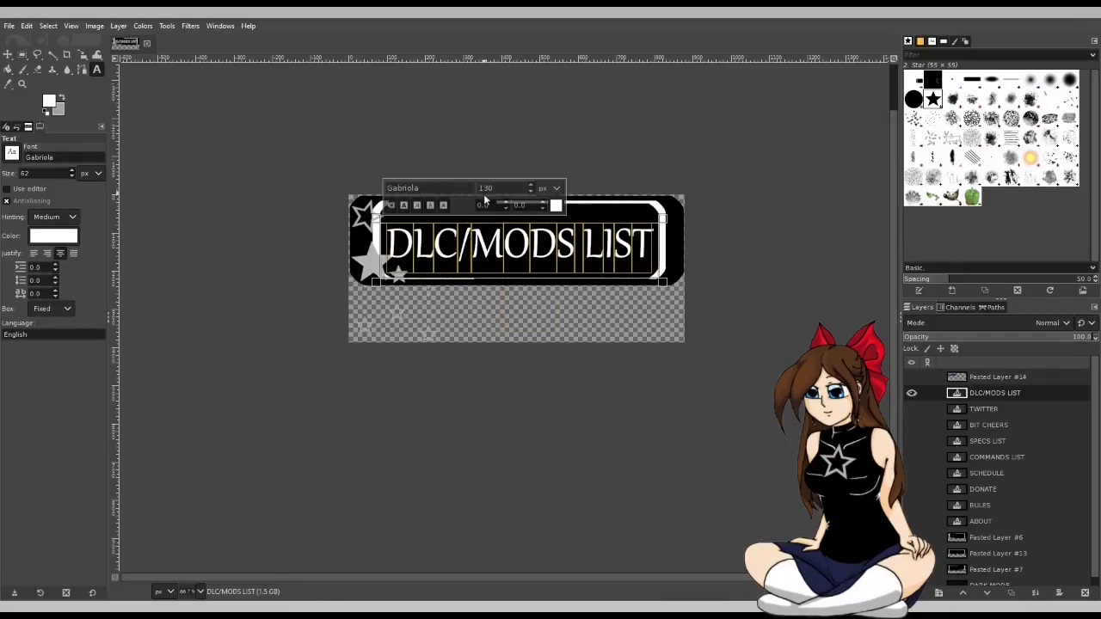
click(732, 263)
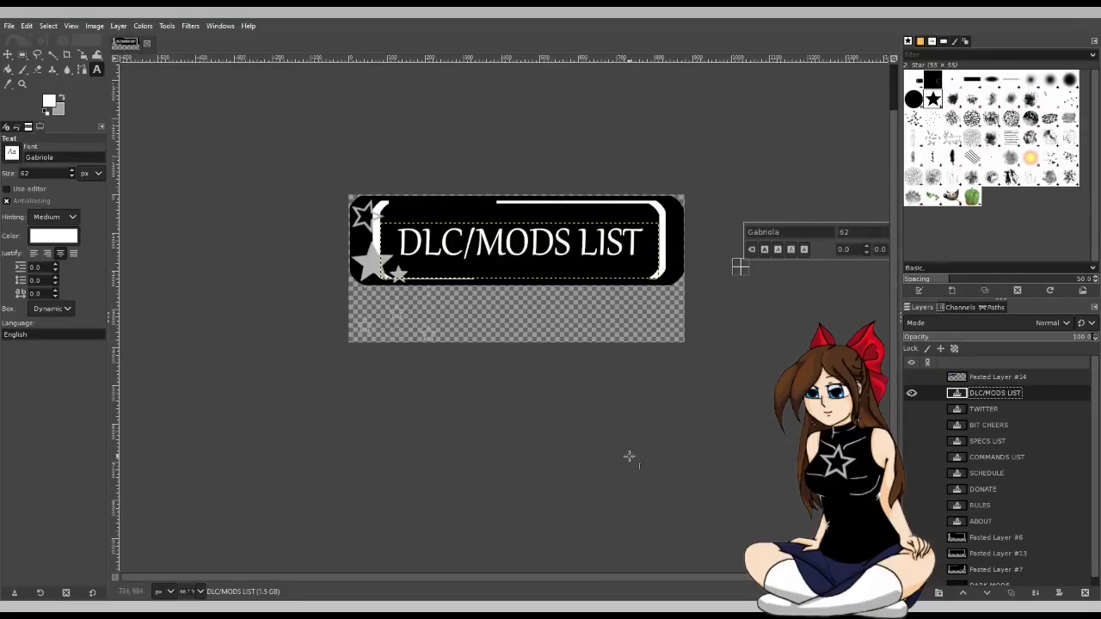
Hide the DLC/MODS LIST lettering and show the reference image in Pasted Layer #14.
click(912, 395)
click(912, 378)
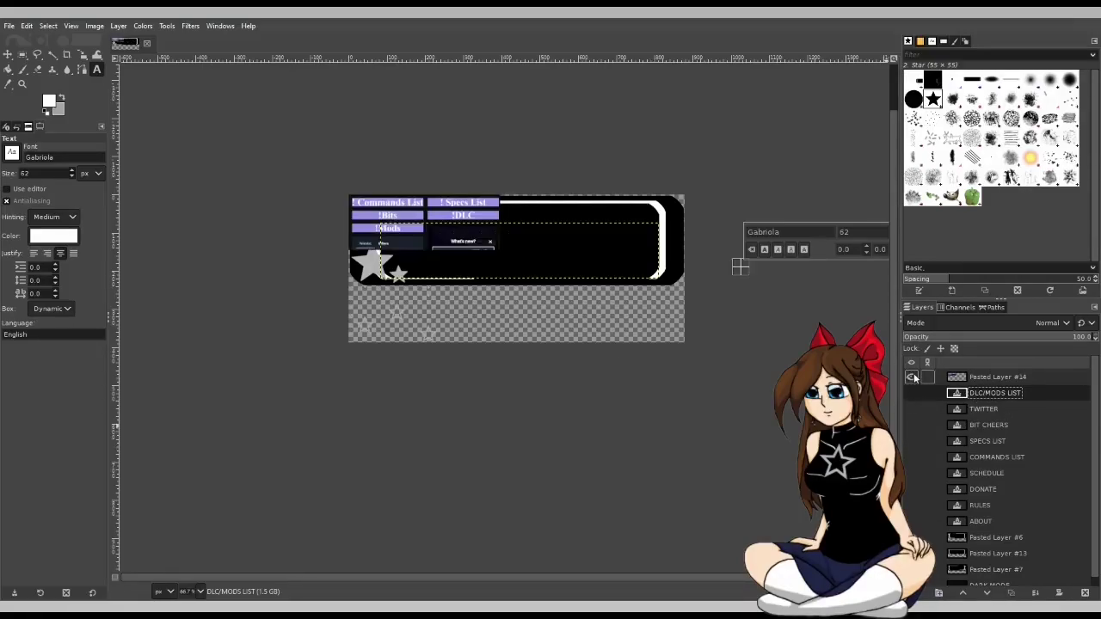
Remove the reference image in Pasted Layer #14 and save the project.
click(1010, 378)
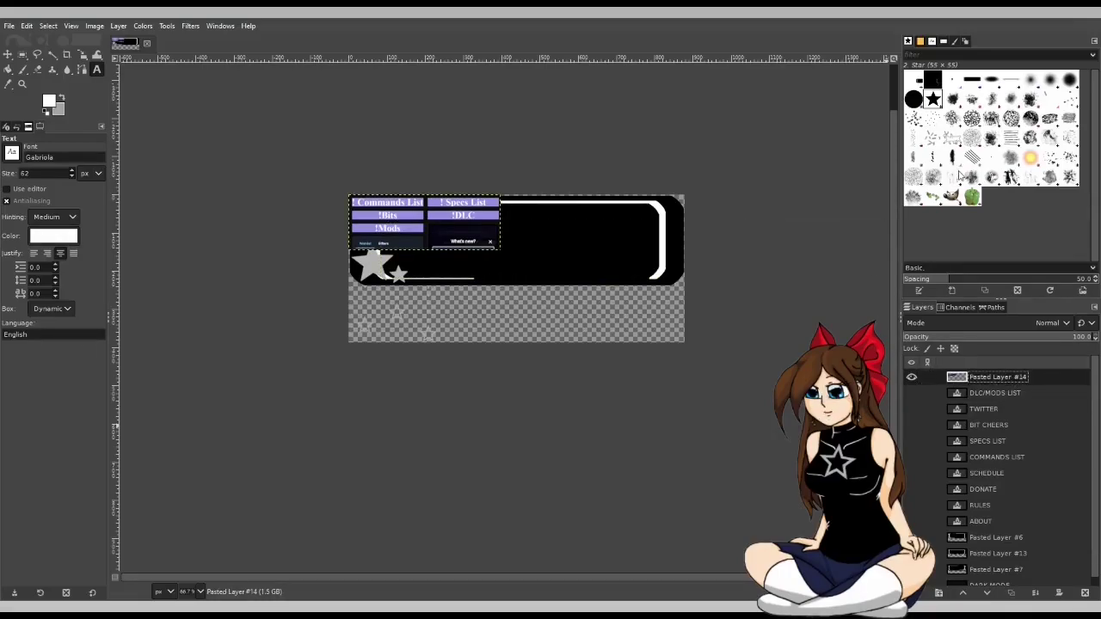
key(ctrl+x)
click(999, 392)
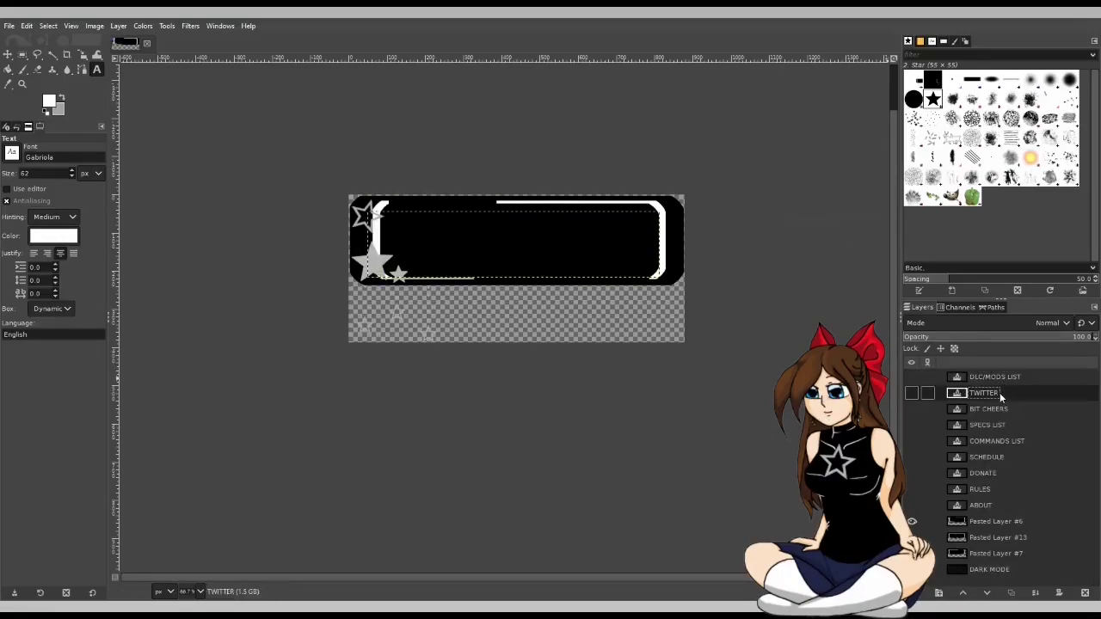
key(ctrl+s)
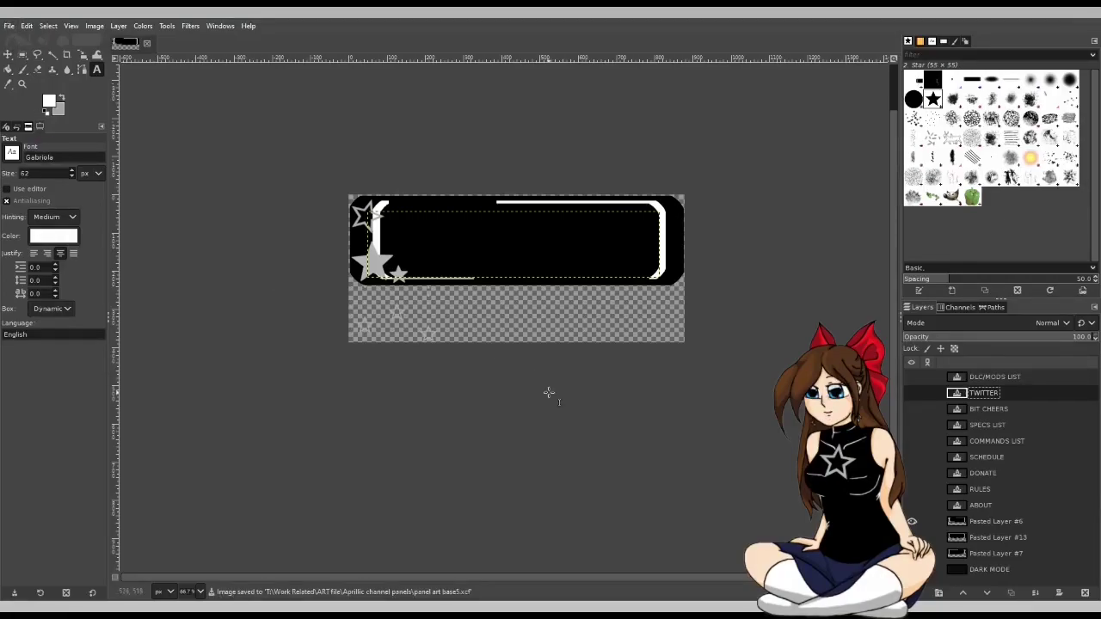
Move the TWITTER layer to the top of the stack and place a duplicate of the SCHEDULE layer above it.
drag(1005, 393, 1001, 378)
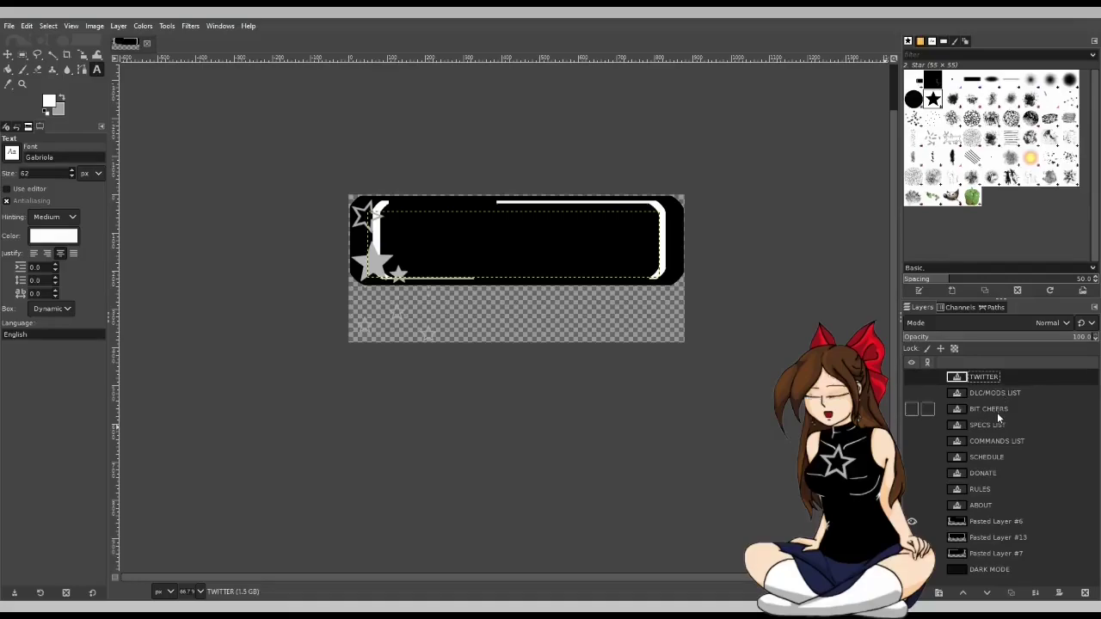
click(991, 457)
click(1011, 592)
drag(1003, 458, 1010, 373)
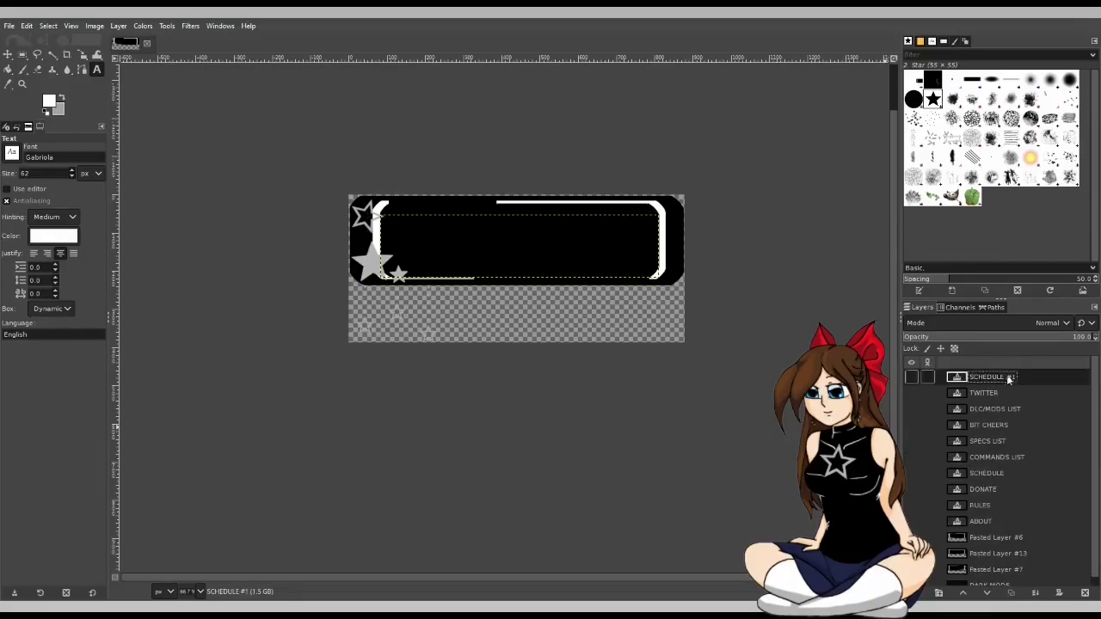
Show the duplicated SCHEDULE layer and change its lettering to YOUTUBE at 190 px.
click(911, 377)
click(529, 245)
key(ctrl+a)
text(YOUTUBE)
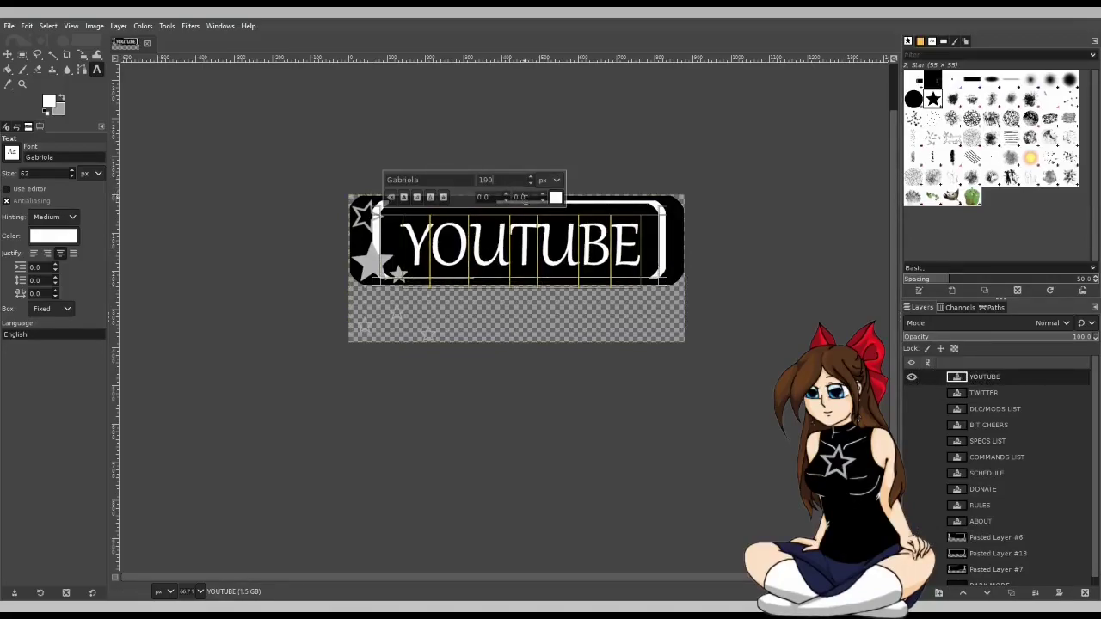
click(753, 280)
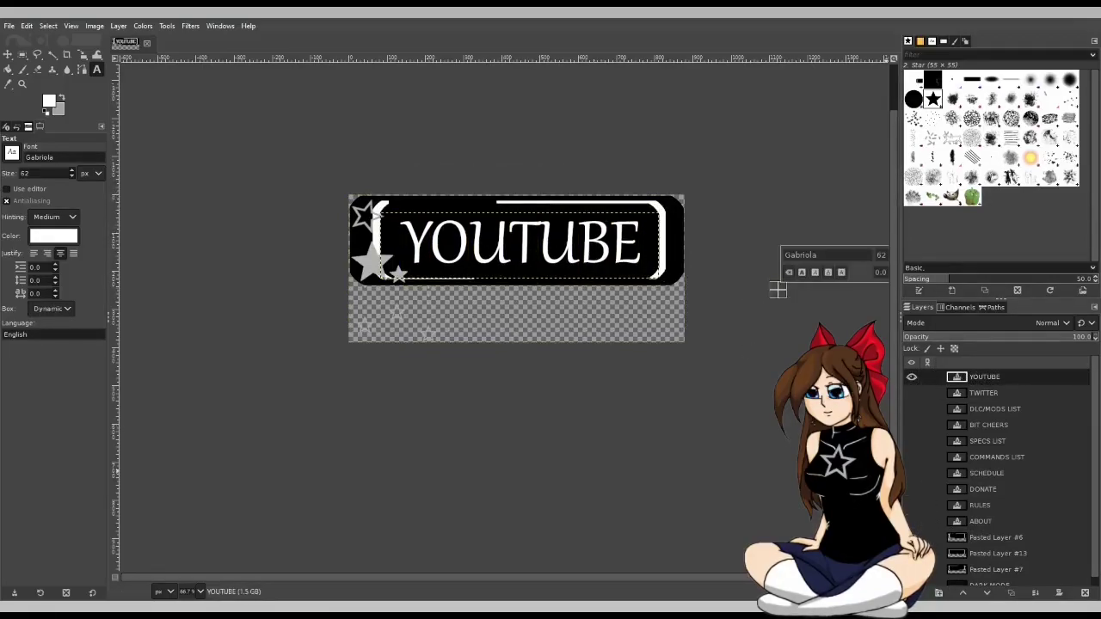
Export the YOUTUBE panel with each of the three star frames, YOUTUBE1.png through YOUTUBE3.png, shifting the lettering slightly left for the second and third.
click(980, 537)
key(ctrl+e)
click(985, 376)
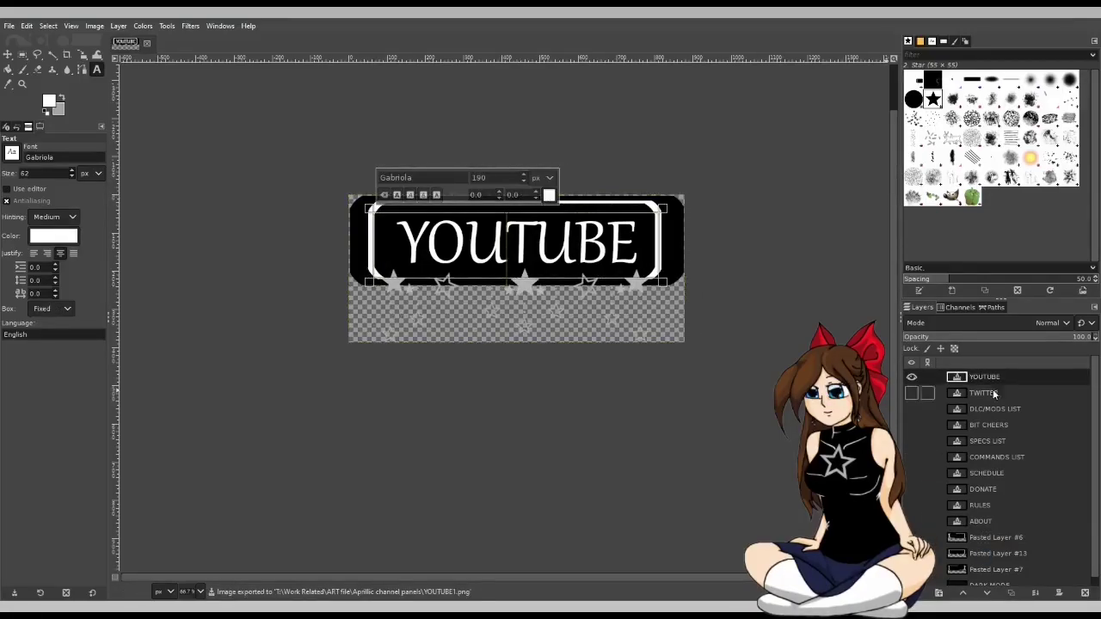
key(ctrl+e)
click(362, 238)
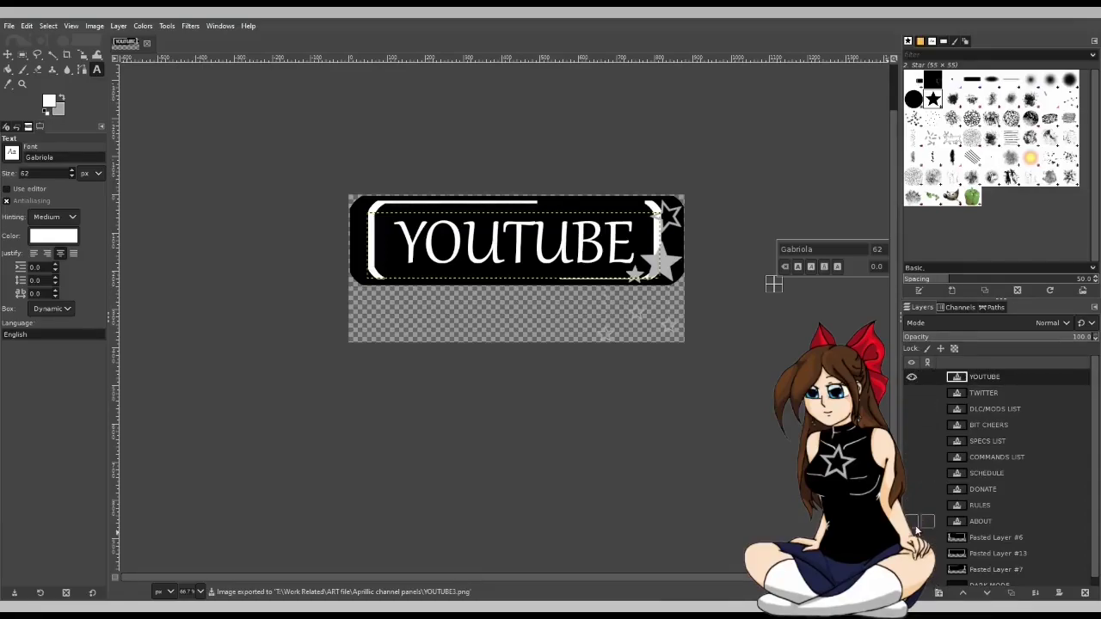
Over the Pasted Layer #6 frame, swap the YOUTUBE lettering for a visible duplicate of the ABOUT layer at the top of the stack.
click(910, 379)
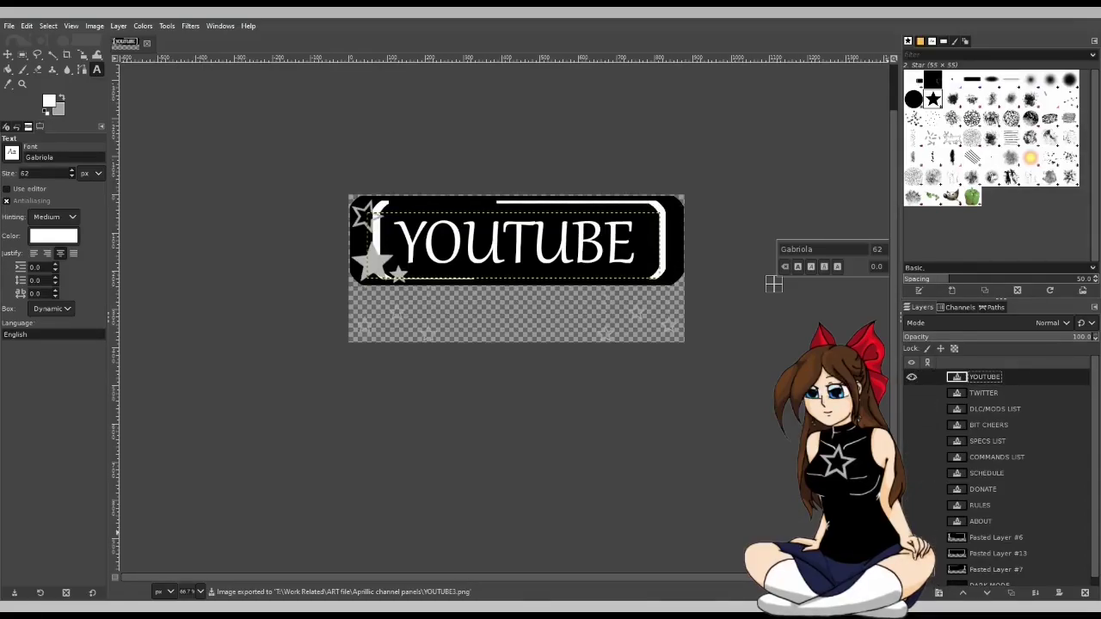
click(910, 378)
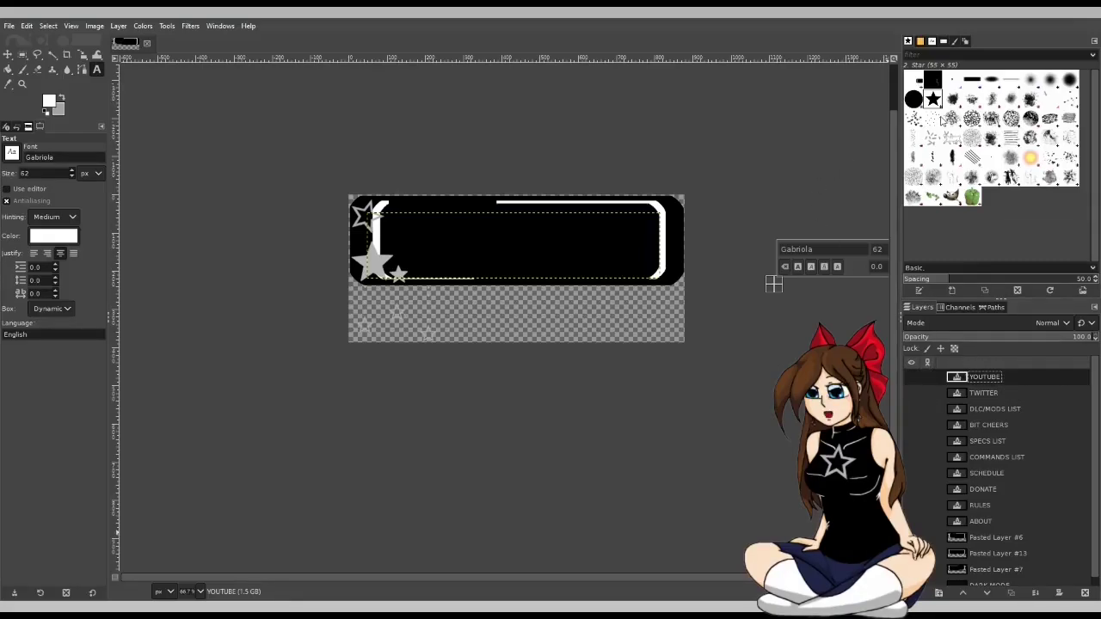
click(997, 520)
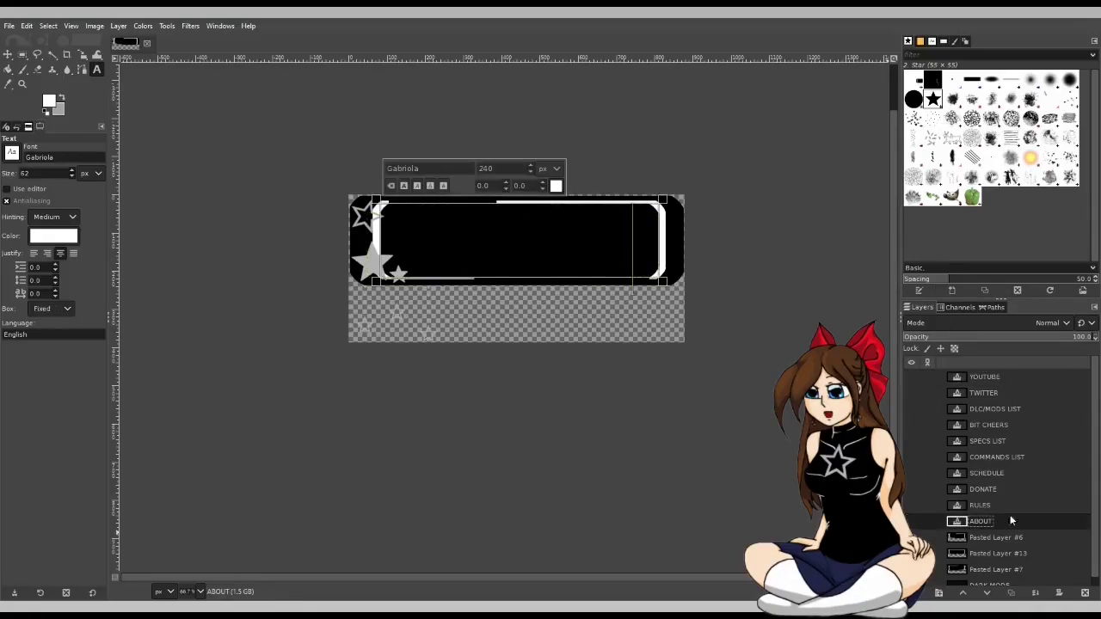
key(shift+ctrl+d)
drag(1010, 523, 963, 375)
click(912, 377)
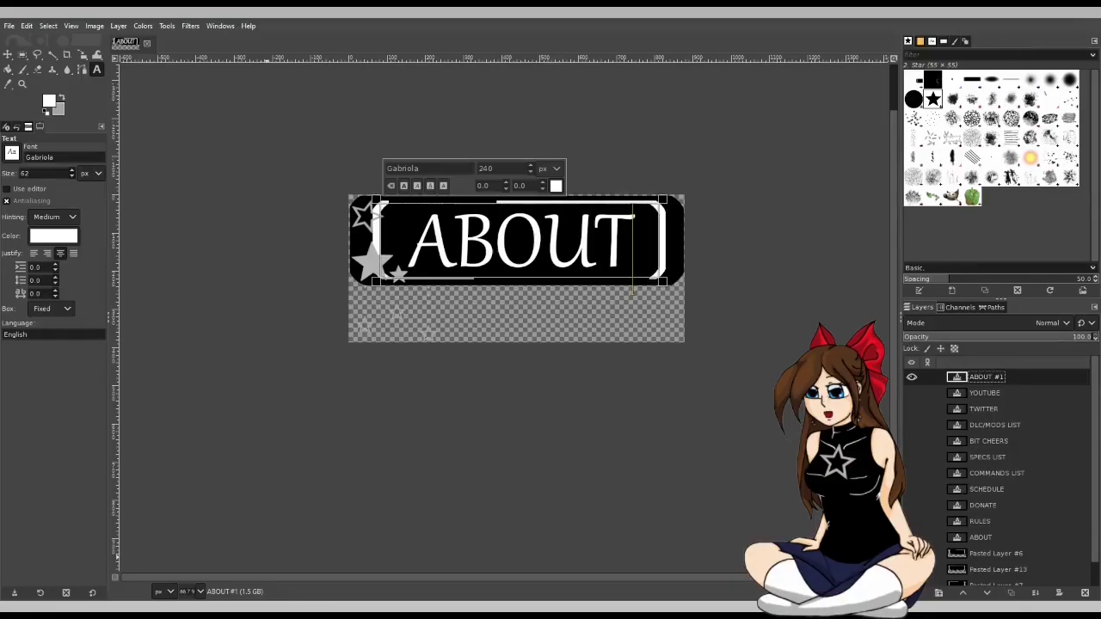
Replace the duplicated ABOUT lettering with TIKTOK.
click(603, 252)
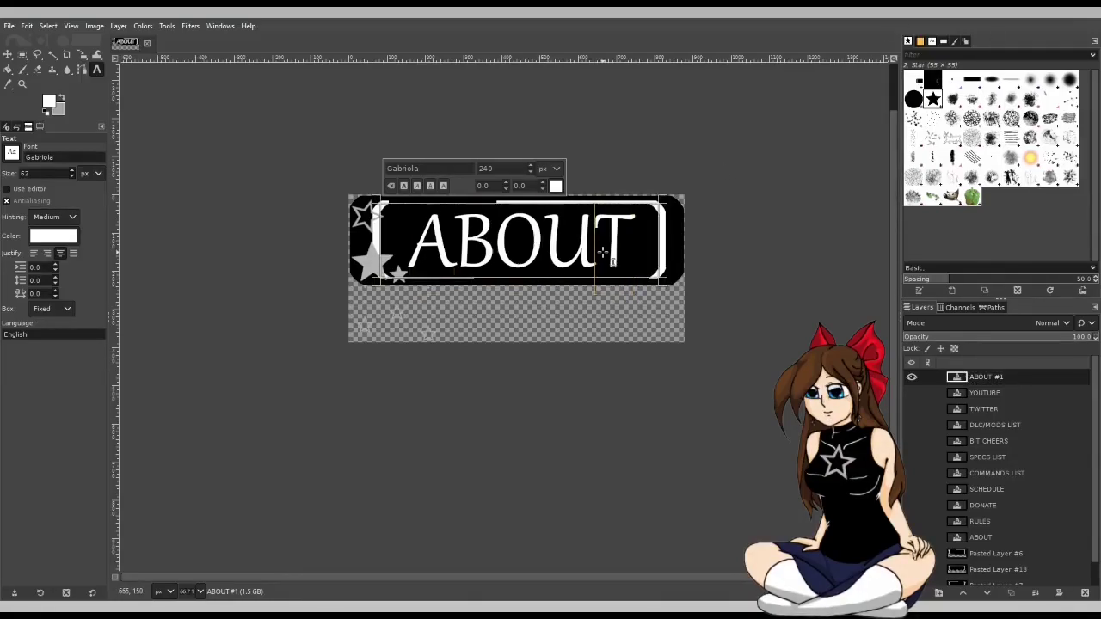
key(BackSpace)
key(BackSpace)
key(BackSpace)
key(BackSpace)
text(TIKT)
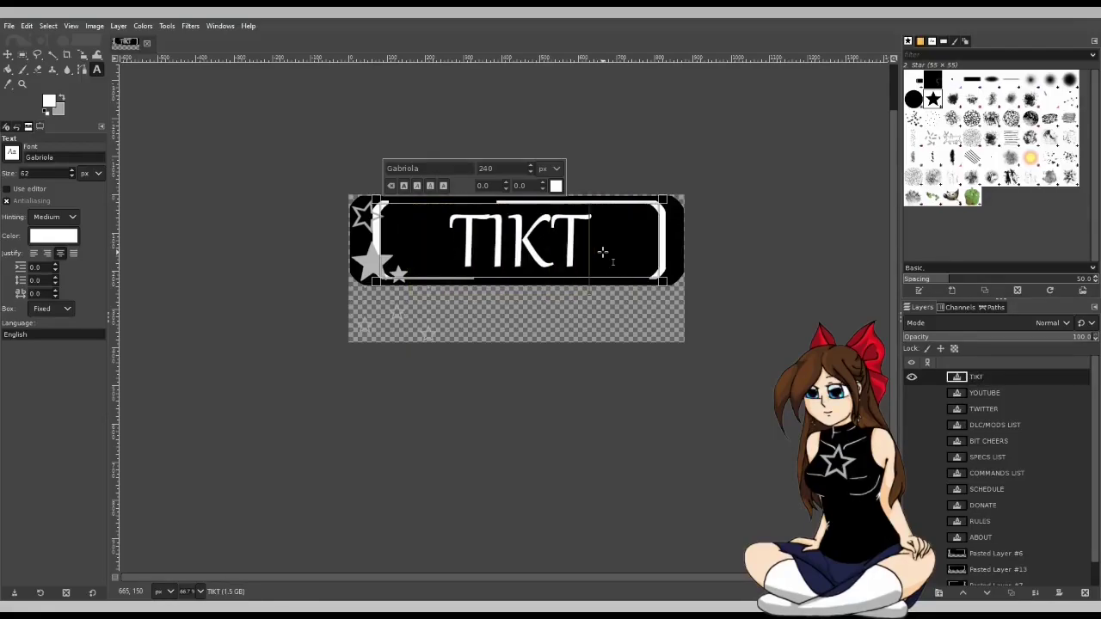
text(IK)
key(BackSpace)
key(BackSpace)
text(OK)
key(Escape)
Set the TIKTOK lettering's font size to 230 px and export the panel as TIKTOK1.png.
click(1003, 554)
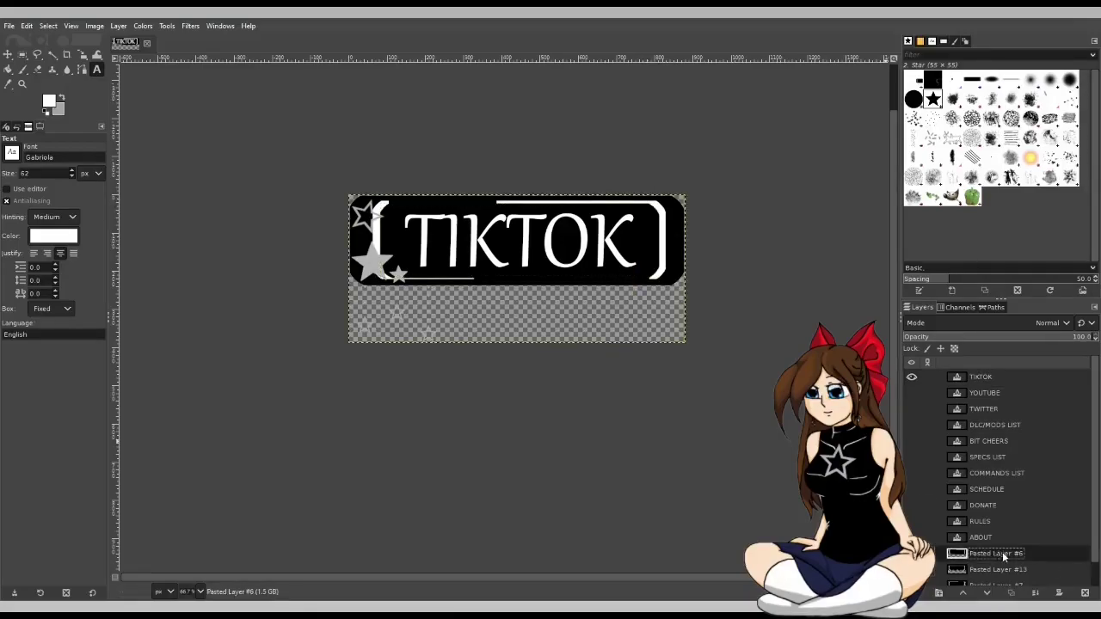
scroll(603, 419, down, 1)
double_click(572, 287)
scroll(540, 223, down, 10)
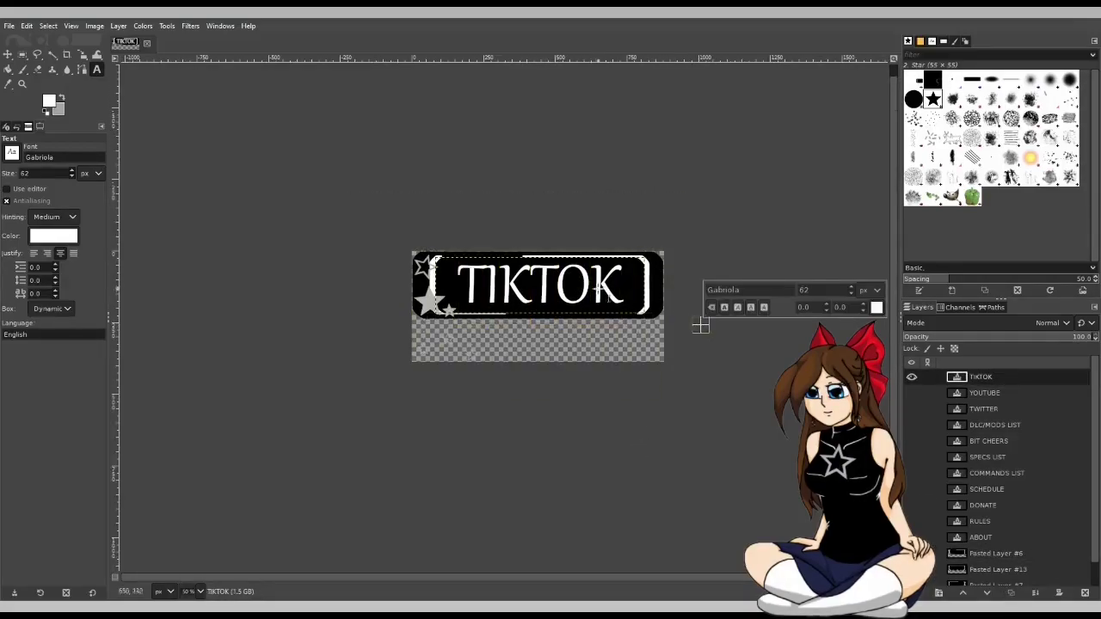
key(Escape)
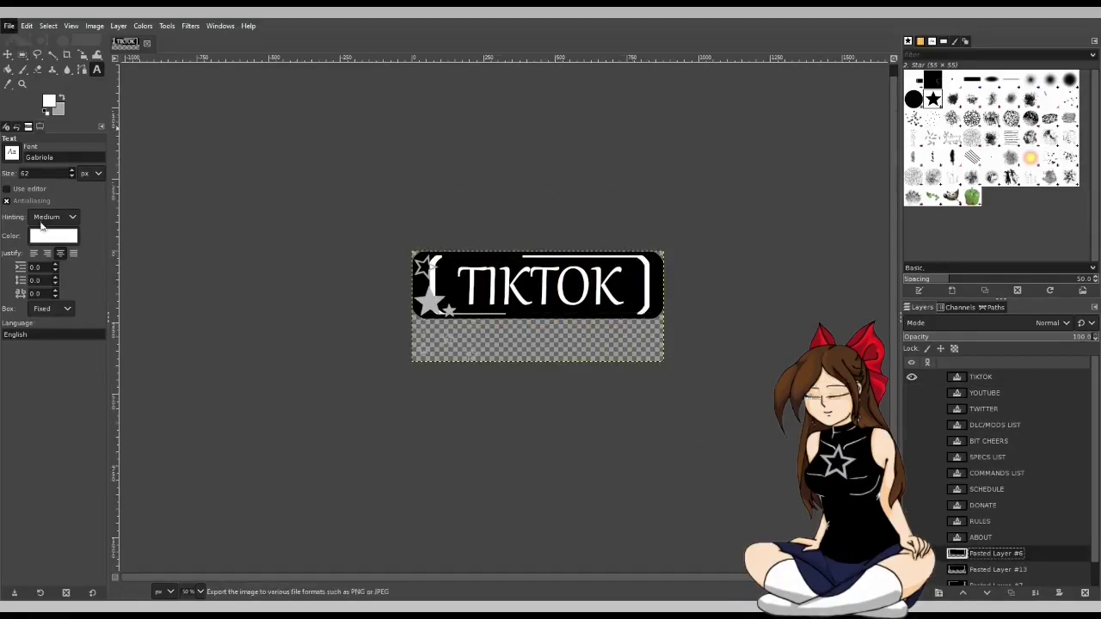
key(ctrl+e)
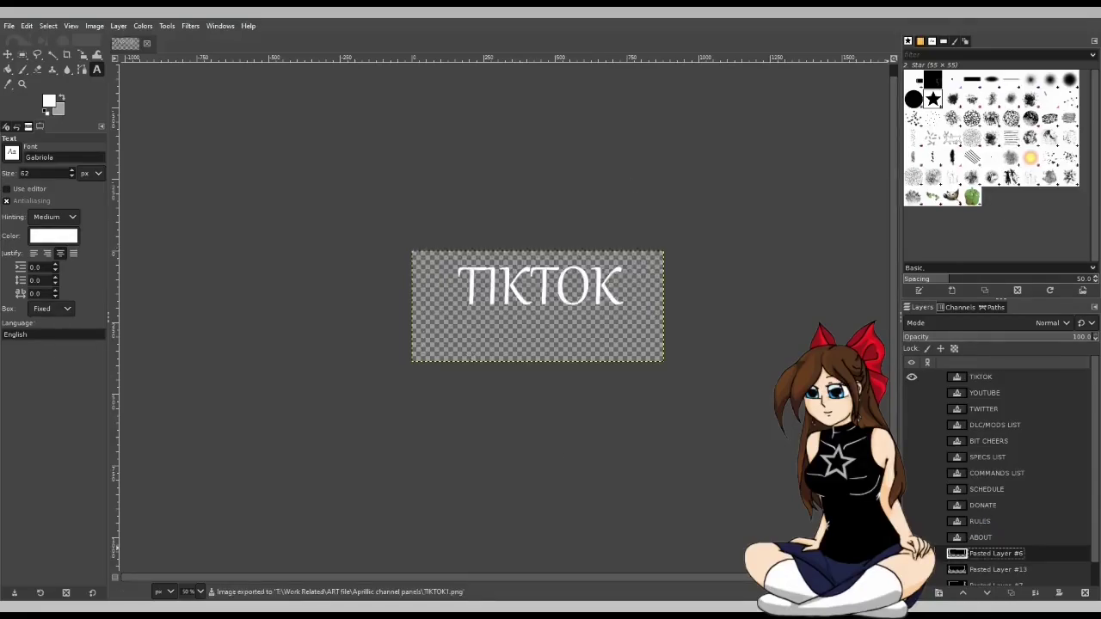
On the Pasted Layer #13 frame, extend the TIKTOK text box's left edge slightly and export the panel as TIKTOK2.png.
click(478, 294)
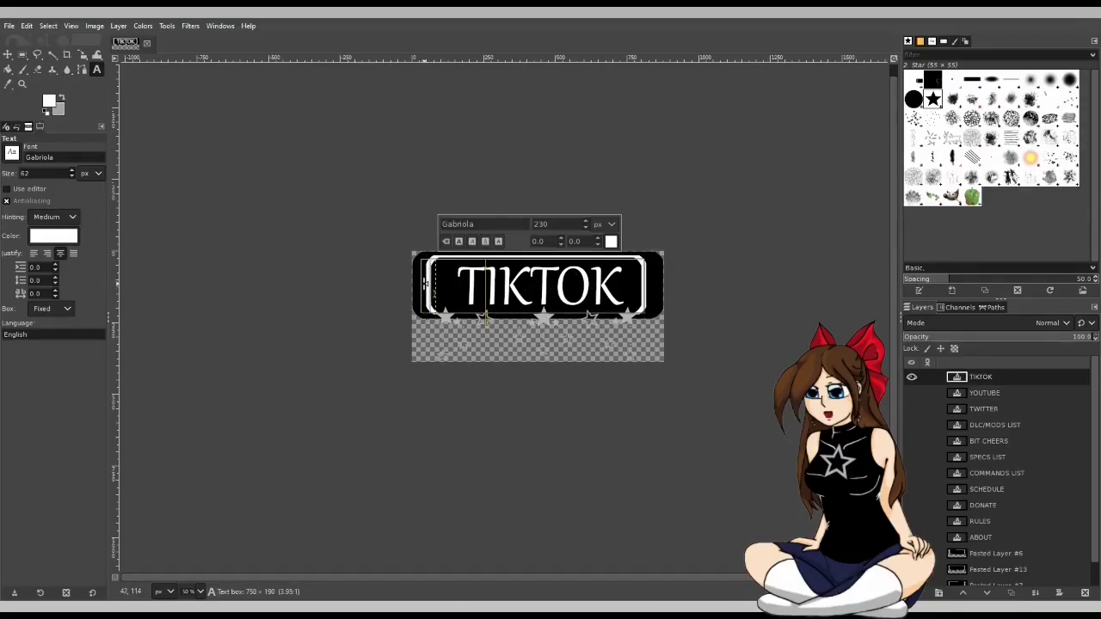
drag(424, 284, 419, 283)
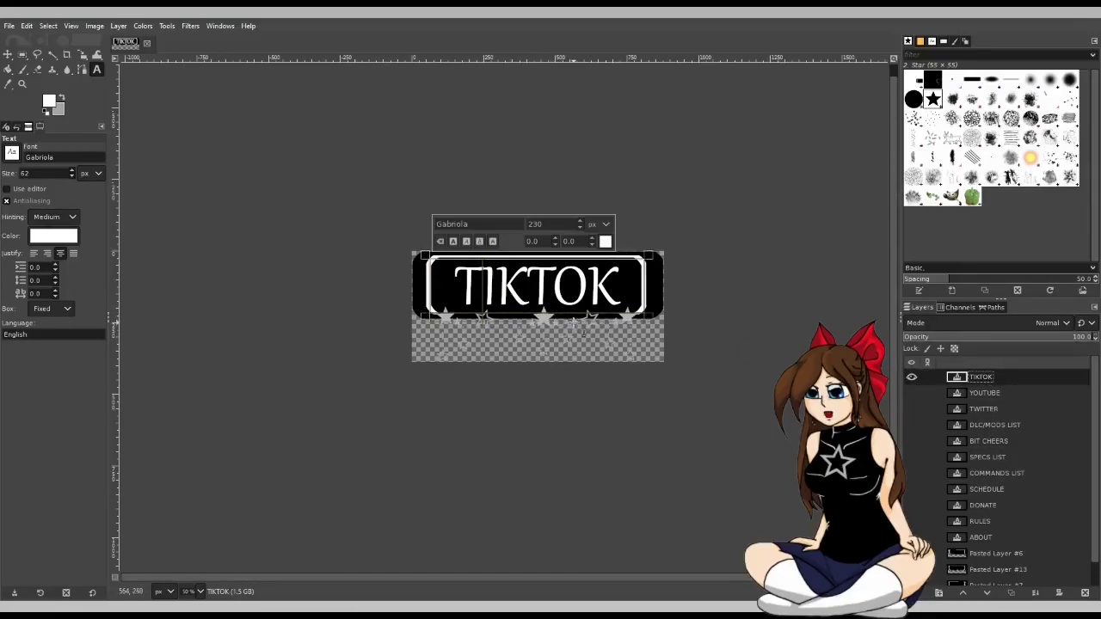
click(698, 329)
click(9, 25)
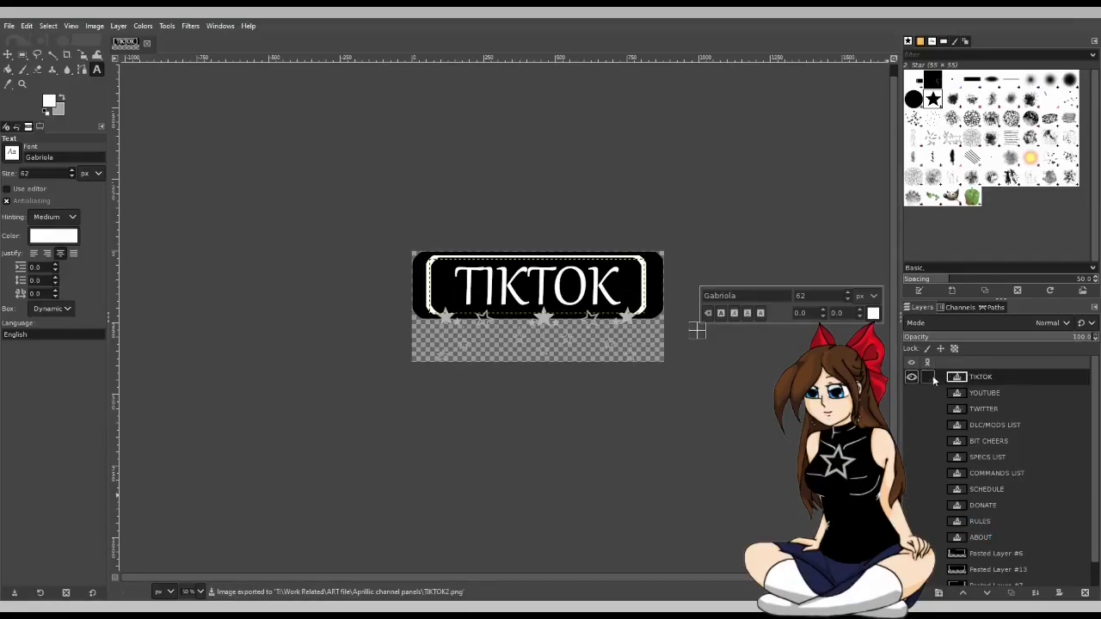
Swap the visible frame to Pasted Layer #7 and extend the TIKTOK text box's left edge slightly.
click(912, 584)
click(911, 569)
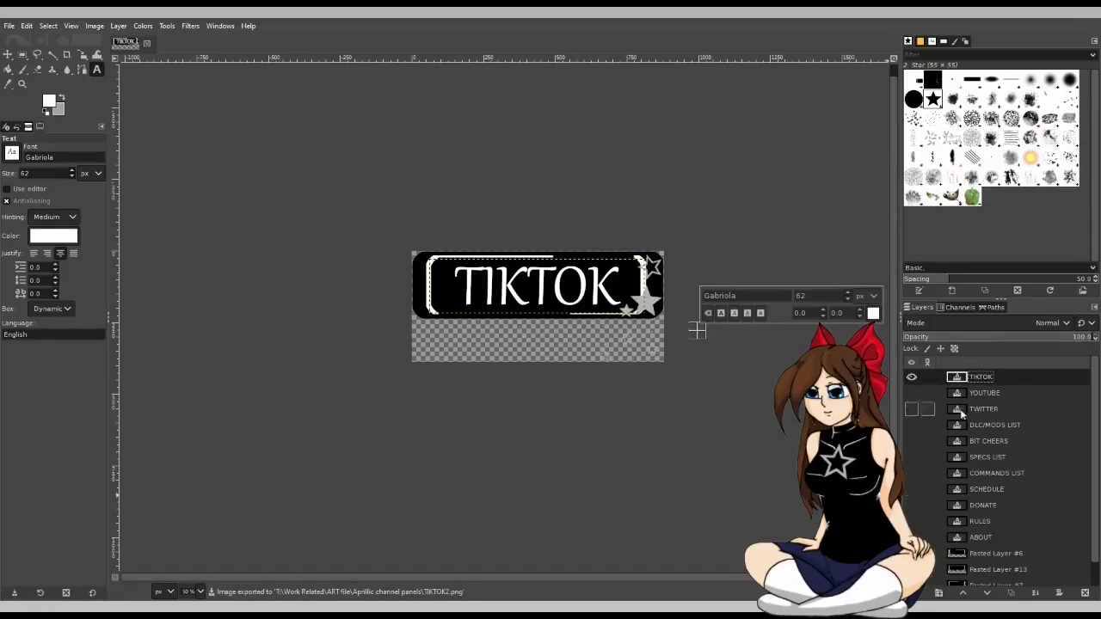
click(426, 297)
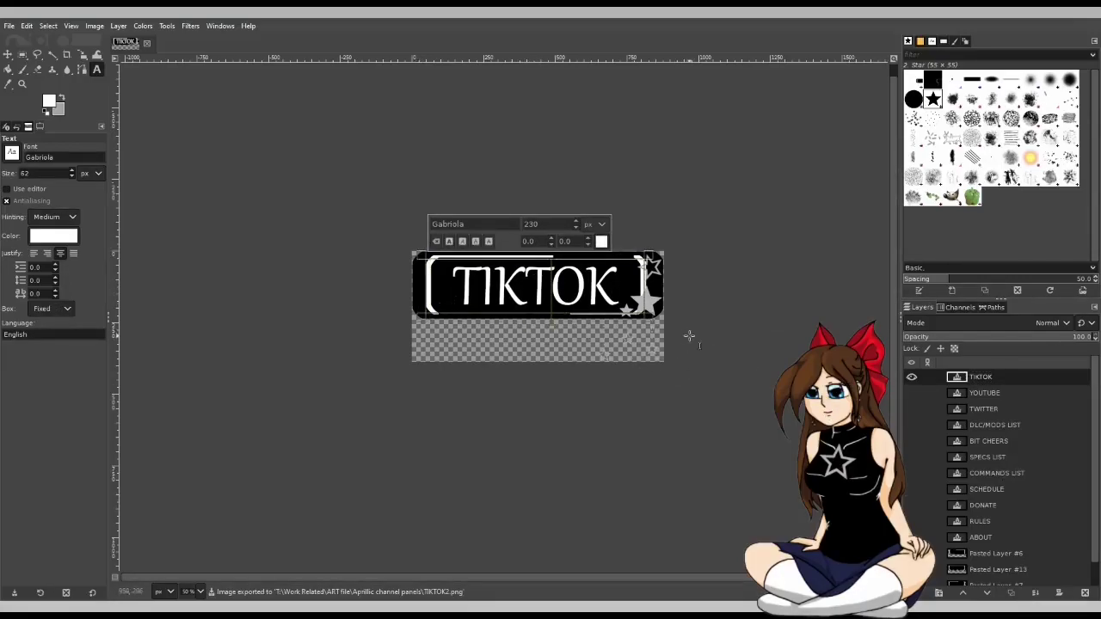
Export the panel with the right-hand stars as TIKTOK3.png.
click(712, 336)
click(11, 22)
click(66, 225)
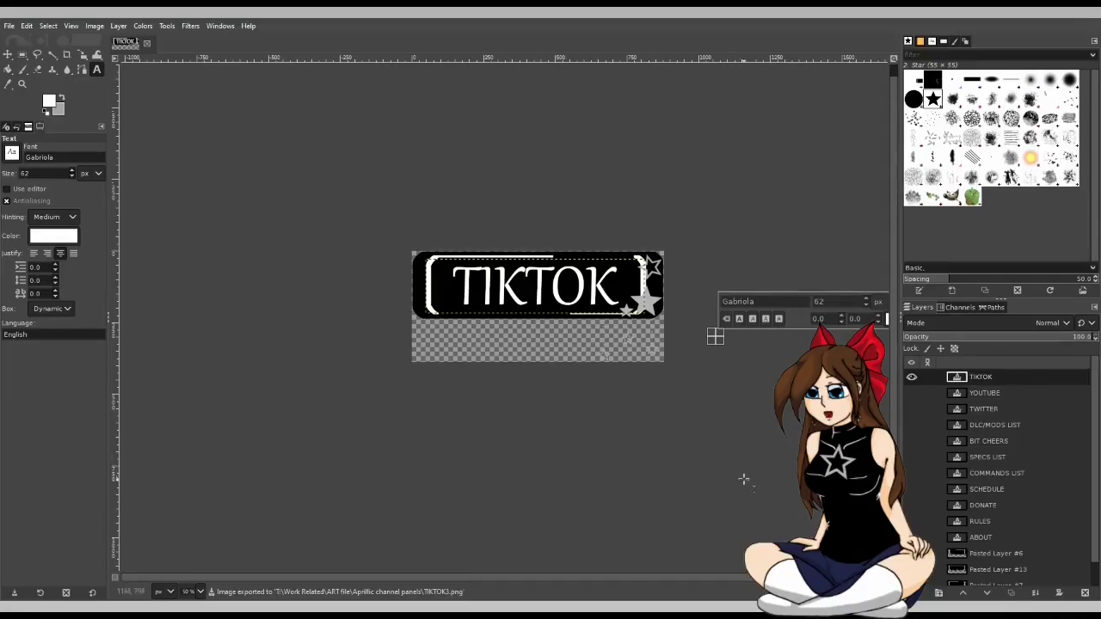
Bring back the Pasted Layer #6 frame in place of Pasted Layer #7 and hide the TIKTOK lettering.
click(992, 378)
scroll(963, 486, down, 1)
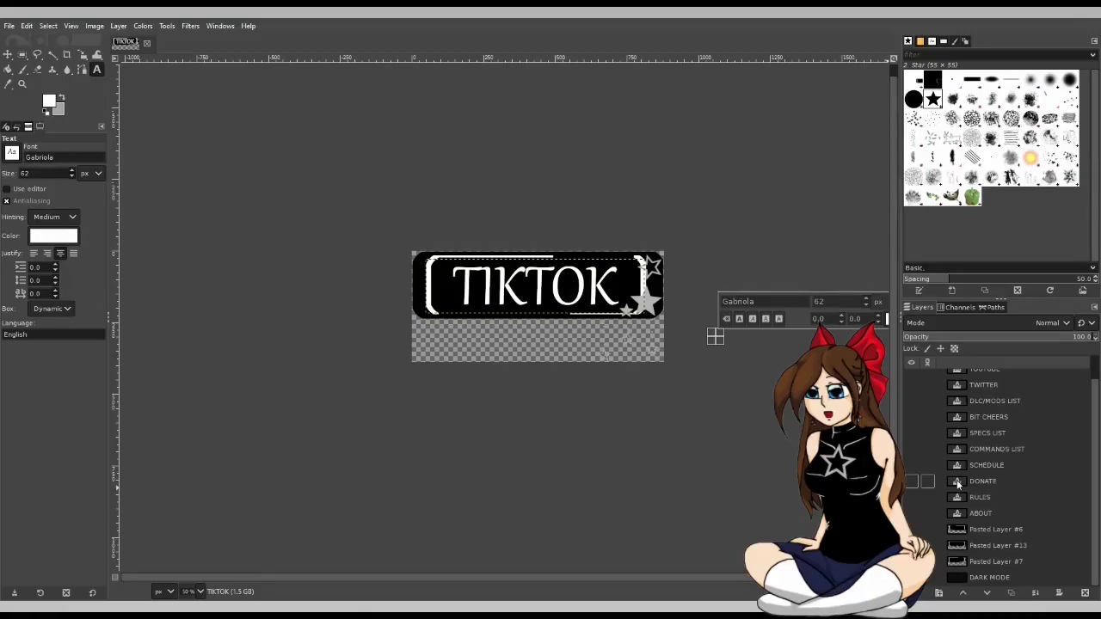
click(911, 529)
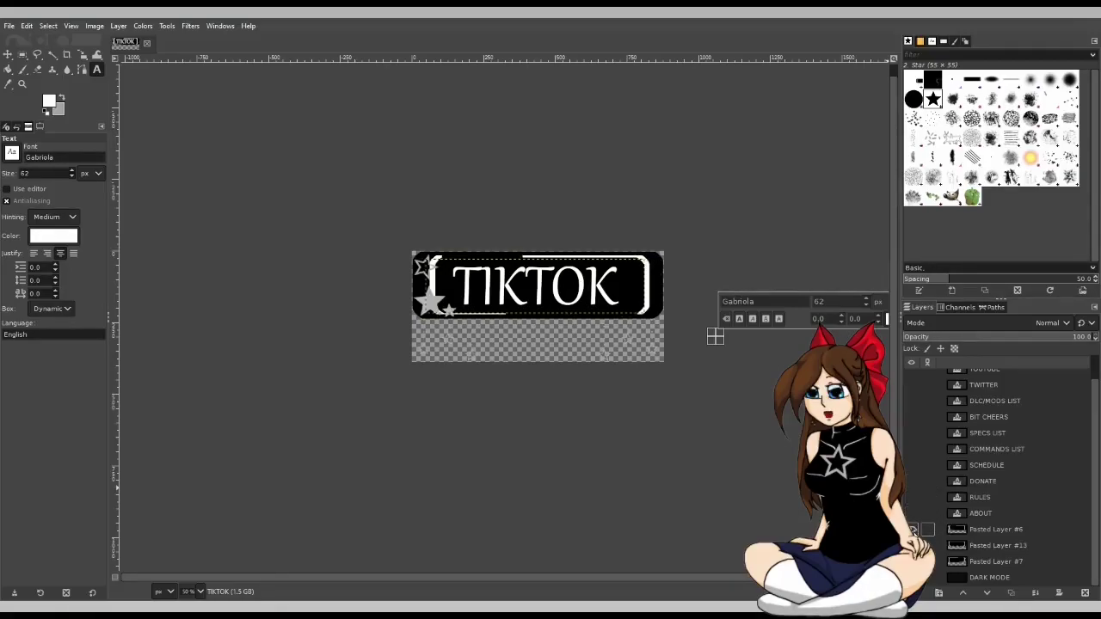
scroll(953, 436, up, 1)
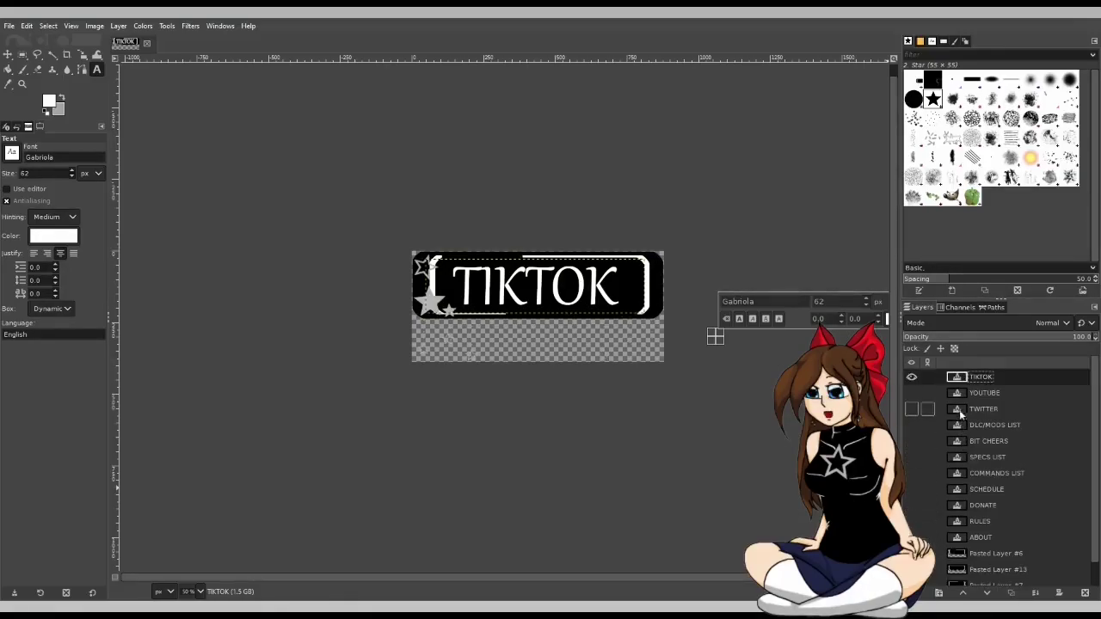
click(911, 377)
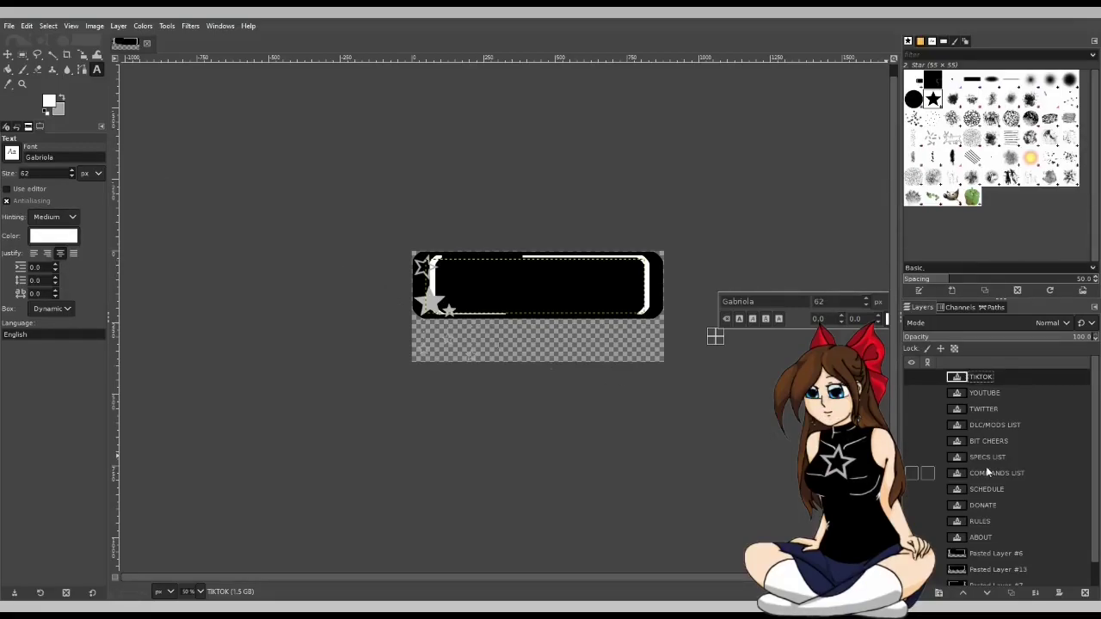
Duplicate the SCHEDULE layer, move the copy to the top of the stack and make it visible.
click(987, 489)
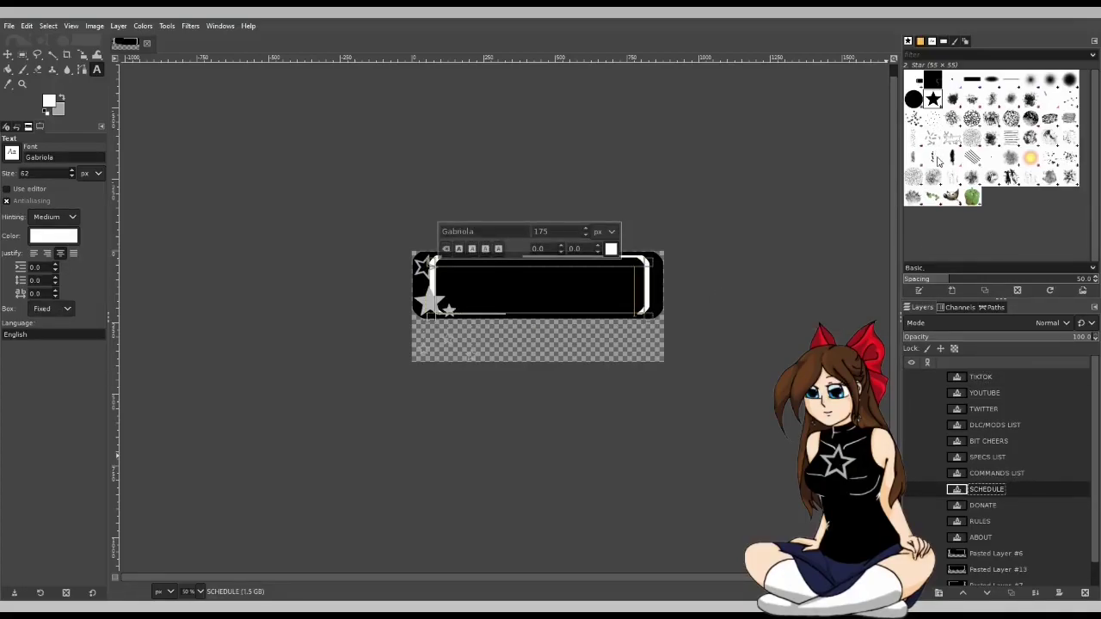
key(shift+ctrl+d)
drag(1008, 377, 971, 377)
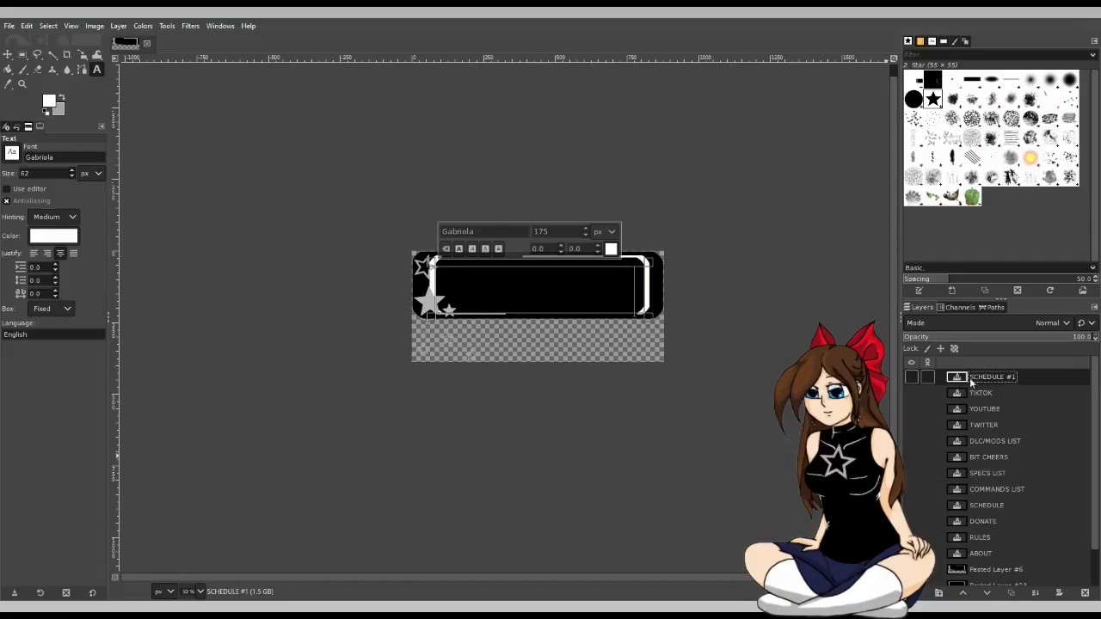
click(911, 377)
Replace the copied SCHEDULE lettering with INSTAGRAM and select the whole word.
click(537, 291)
key(ctrl+a)
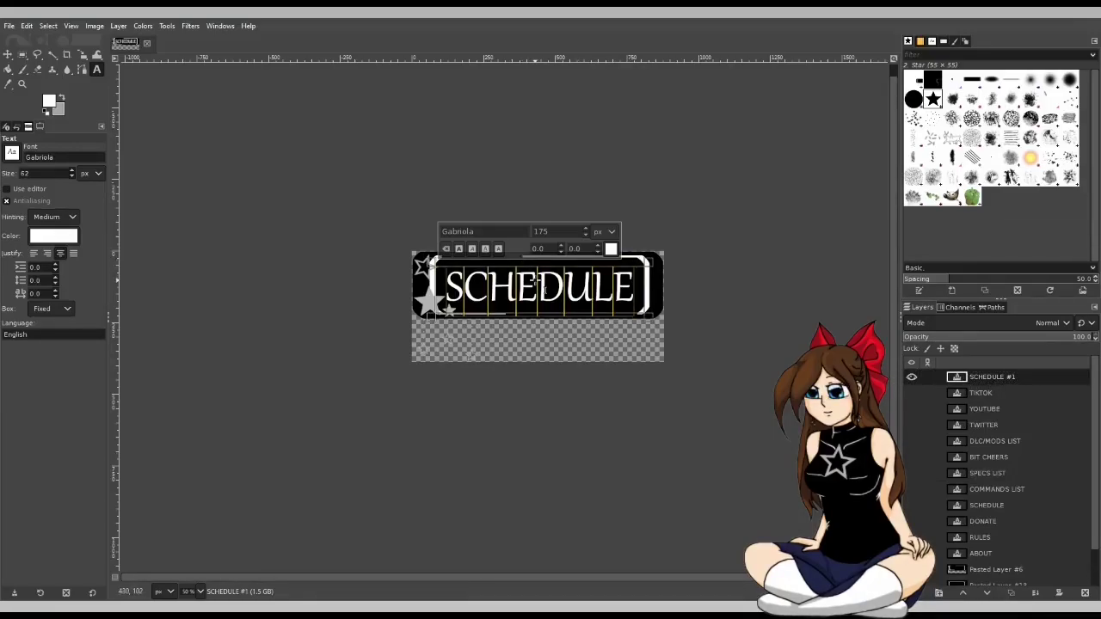
text(INST)
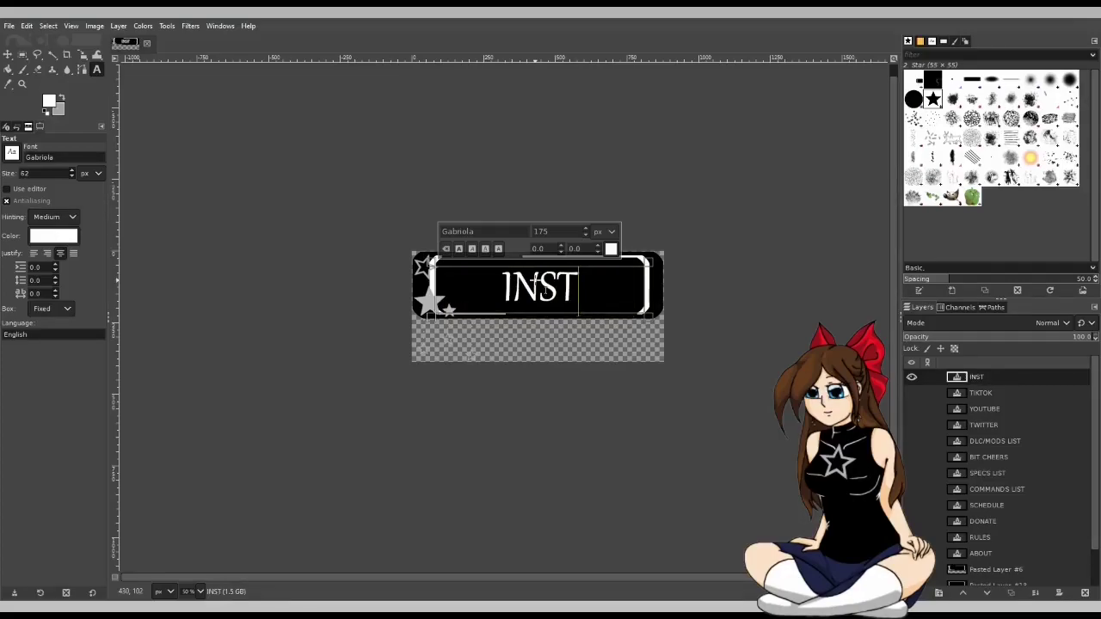
text(AGRAM)
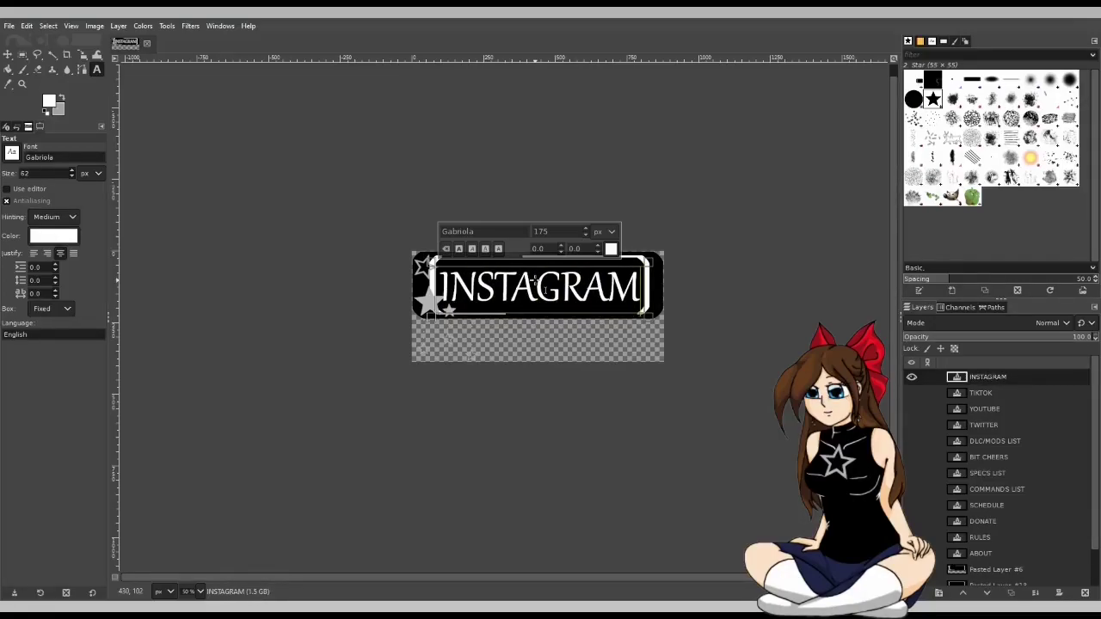
key(ctrl+a)
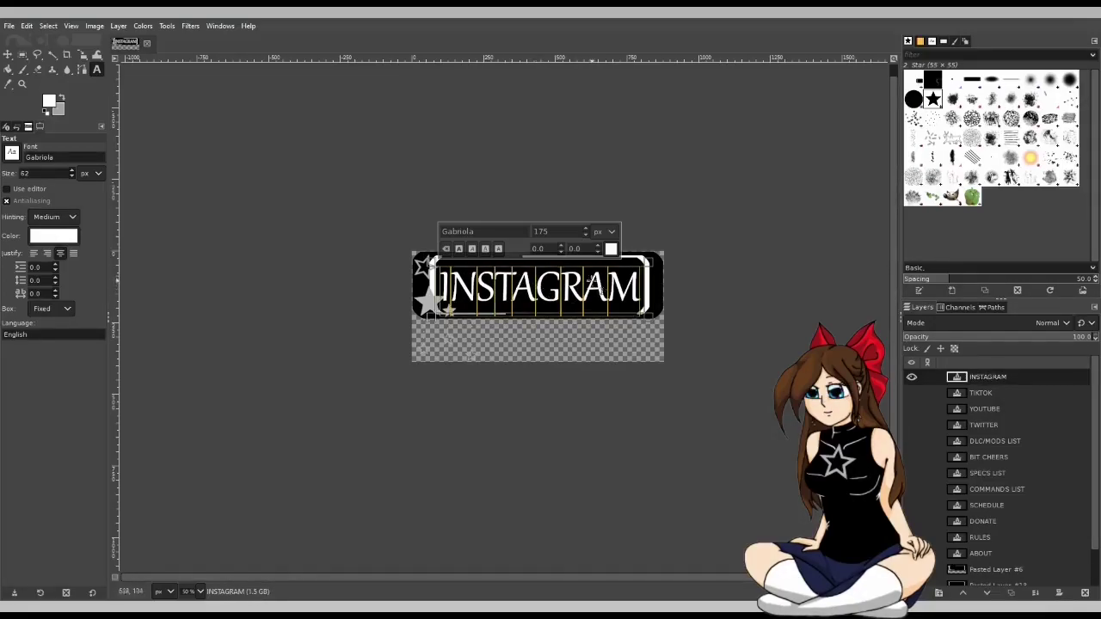
Set the INSTAGRAM lettering's size to 165 px and export the panel as INSTAGRAM1.png.
double_click(539, 231)
text(60)
key(Return)
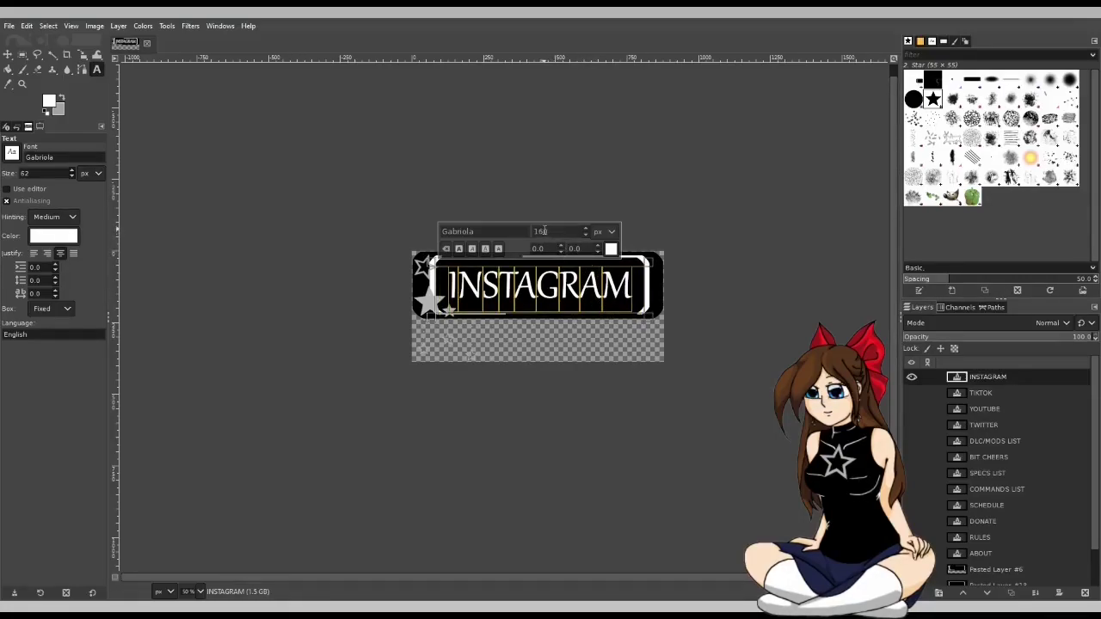
text(5)
key(Return)
click(703, 320)
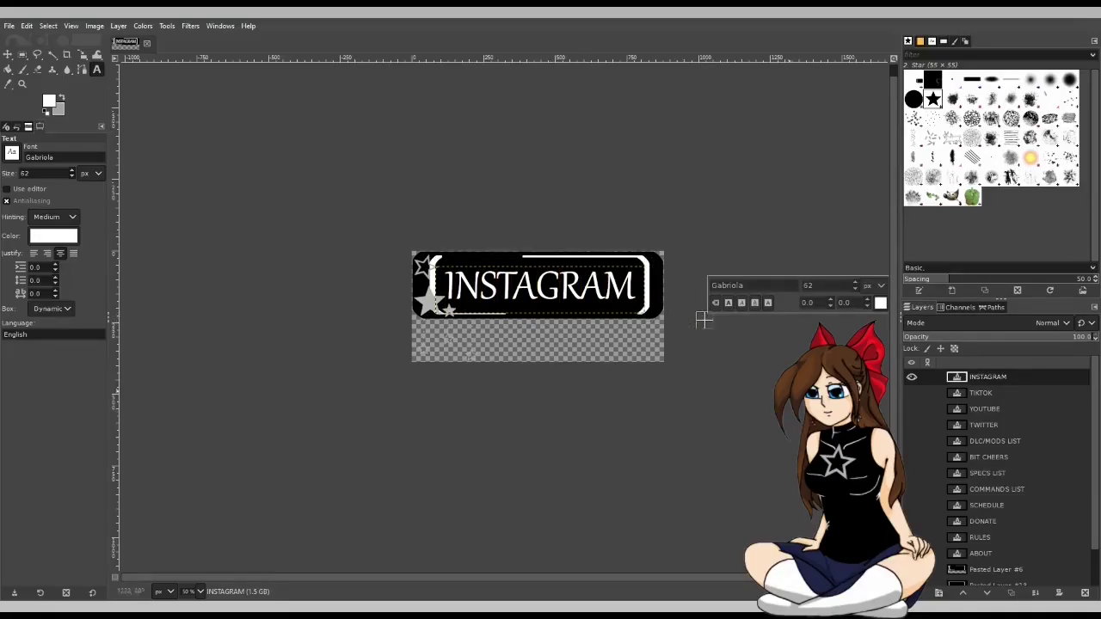
click(997, 569)
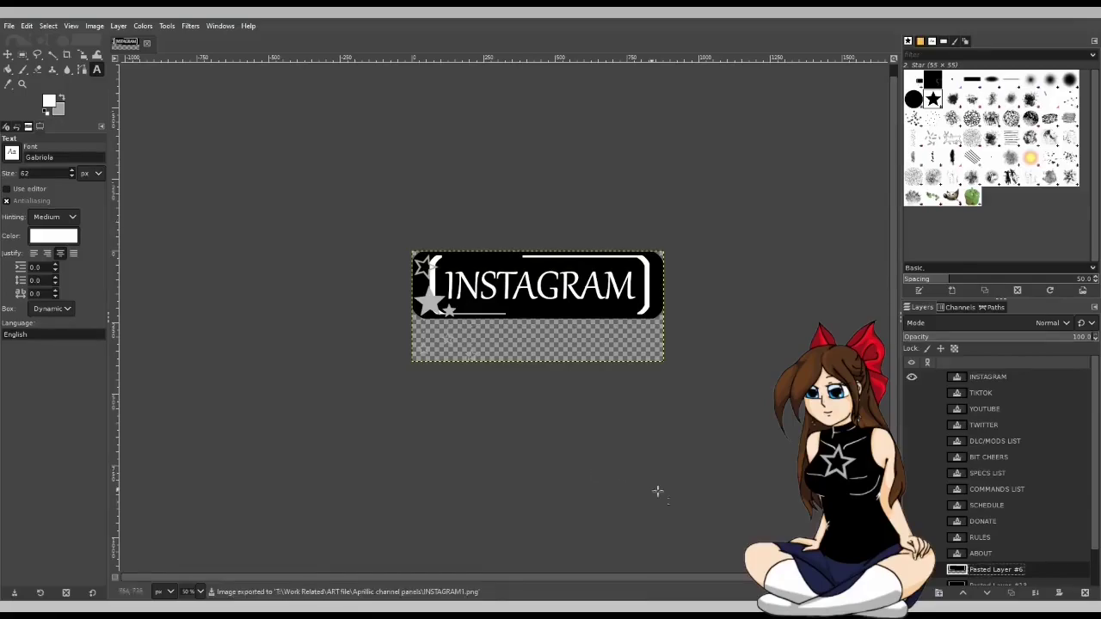
Replace the visible Pasted Layer #6 frame with the Pasted Layer #13 frame under the INSTAGRAM lettering.
scroll(990, 540, down, 2)
click(914, 529)
click(915, 545)
scroll(920, 480, up, 2)
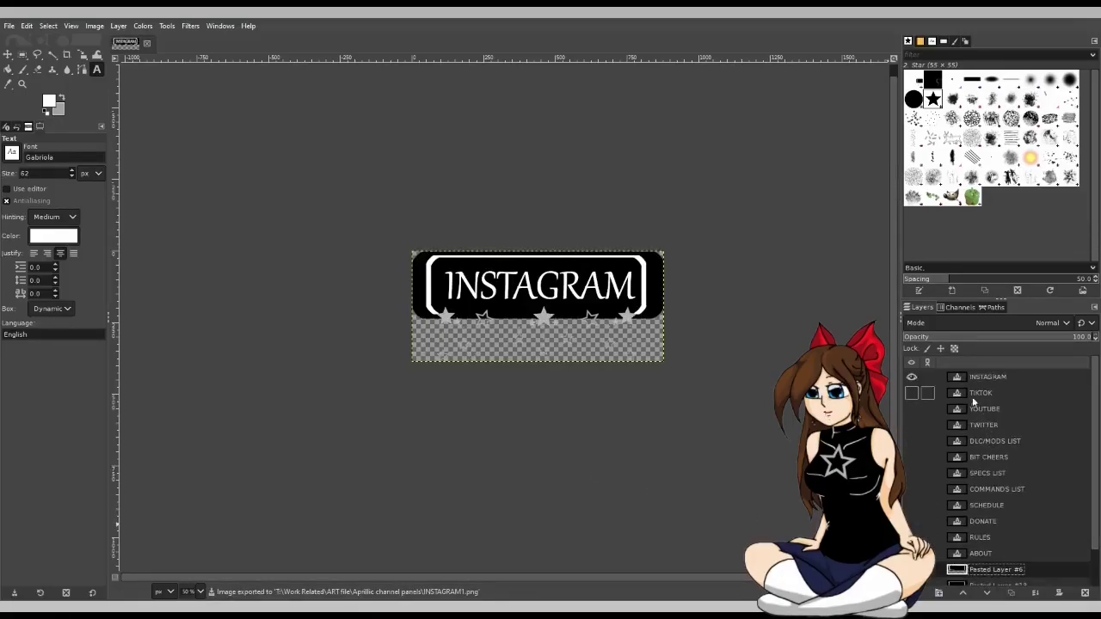
Shift the INSTAGRAM lettering slightly left to centre it in the frame and export the panel as INSTAGRAM2.png.
click(923, 377)
click(444, 300)
drag(437, 290, 425, 285)
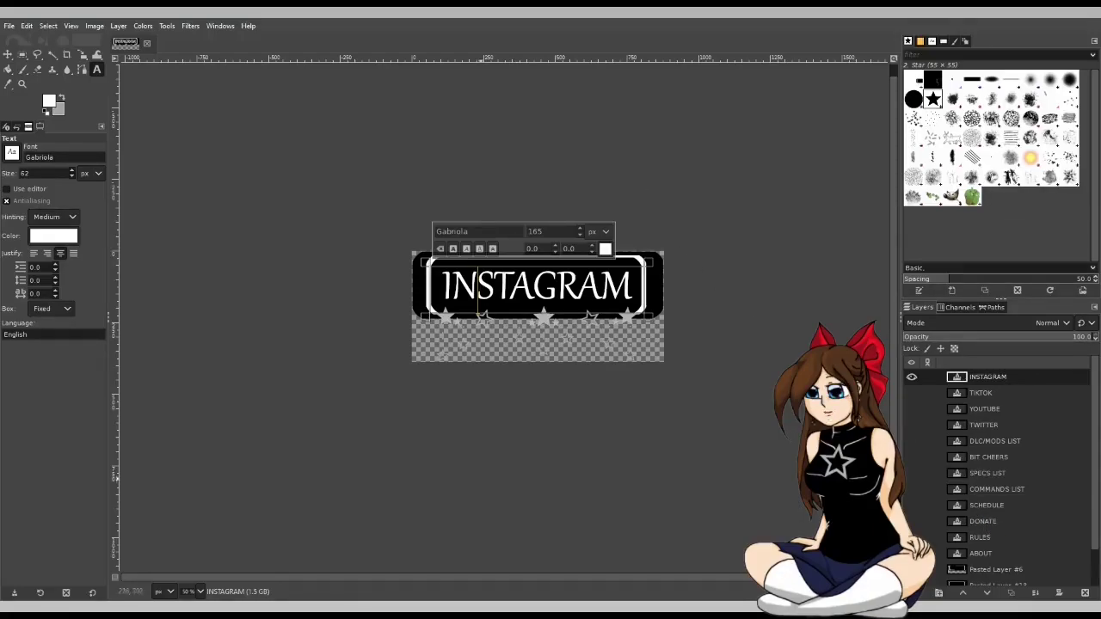
key(ctrl+e)
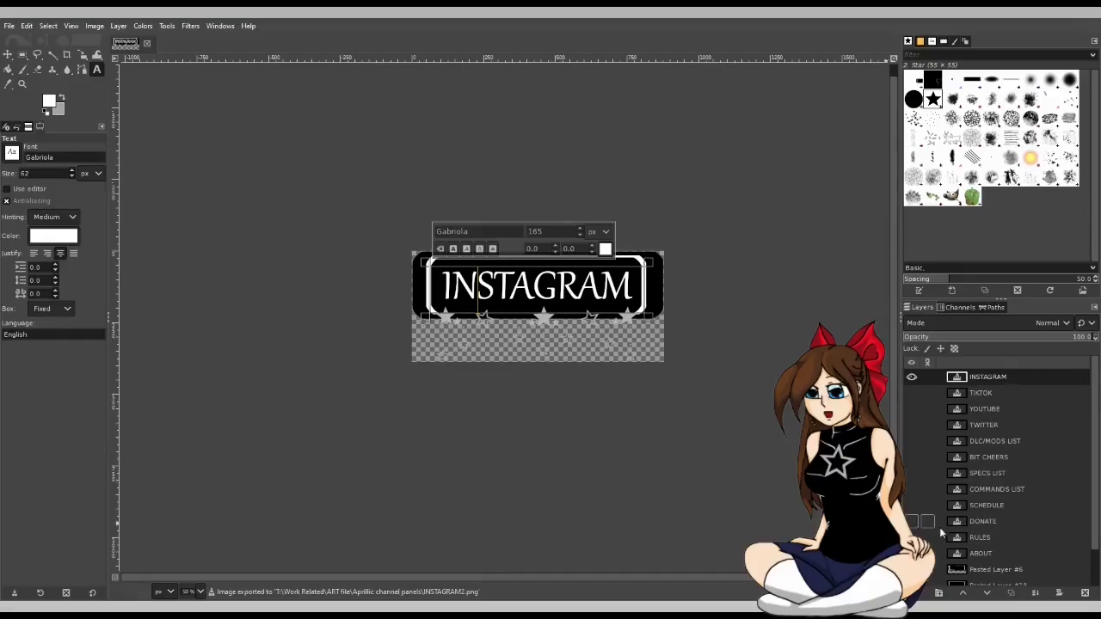
Export the panel as INSTAGRAM3.png using the Pasted Layer #7 frame, with the lettering nudged slightly left, clear of the stars.
scroll(924, 417, down, 2)
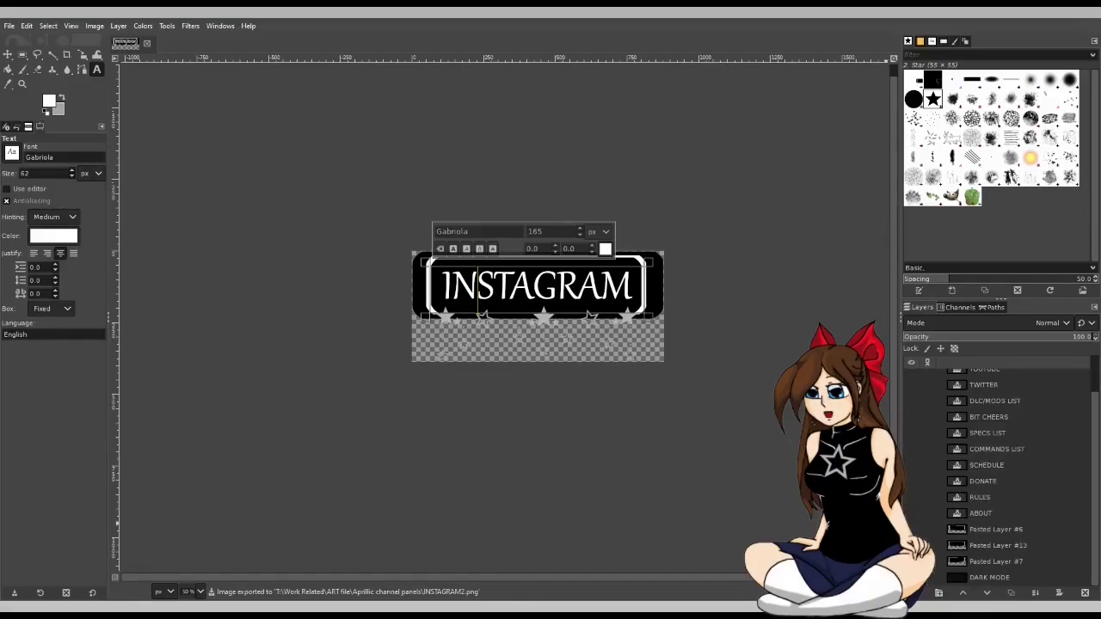
scroll(982, 447, up, 2)
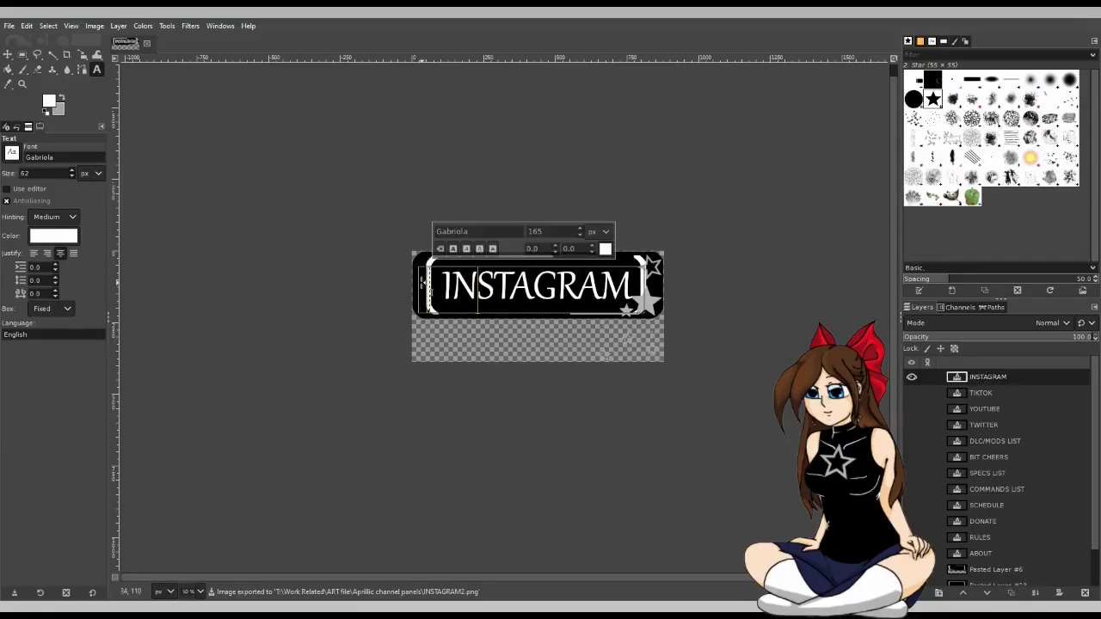
drag(424, 283, 419, 284)
click(419, 283)
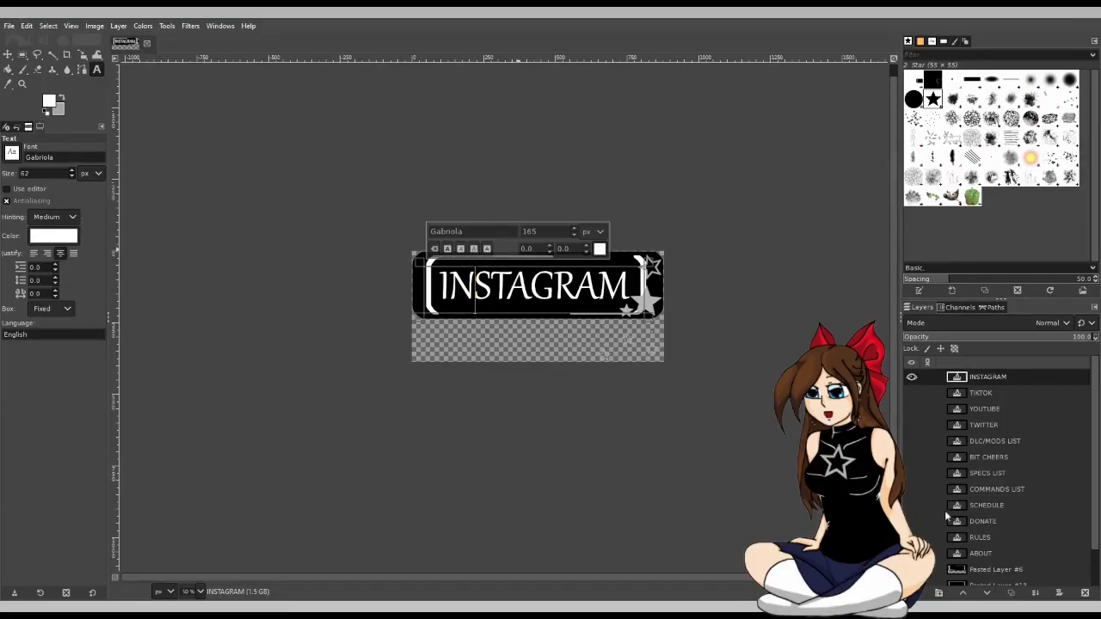
key(ctrl+e)
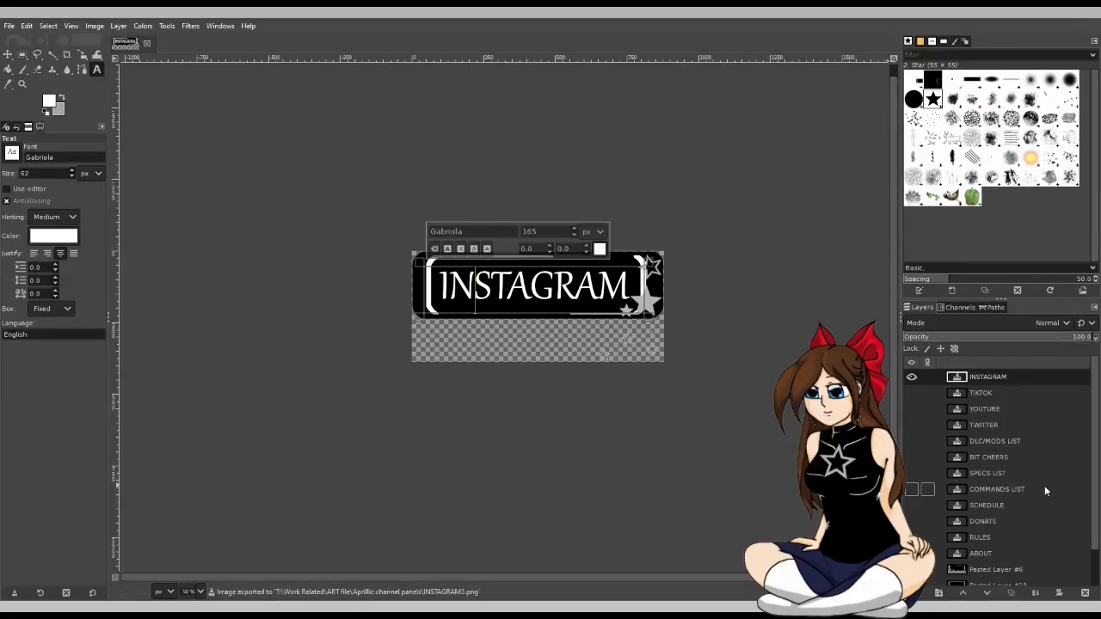
Bring back the Pasted Layer #6 frame in place of Pasted Layer #7 and hide the INSTAGRAM lettering.
scroll(939, 544, down, 2)
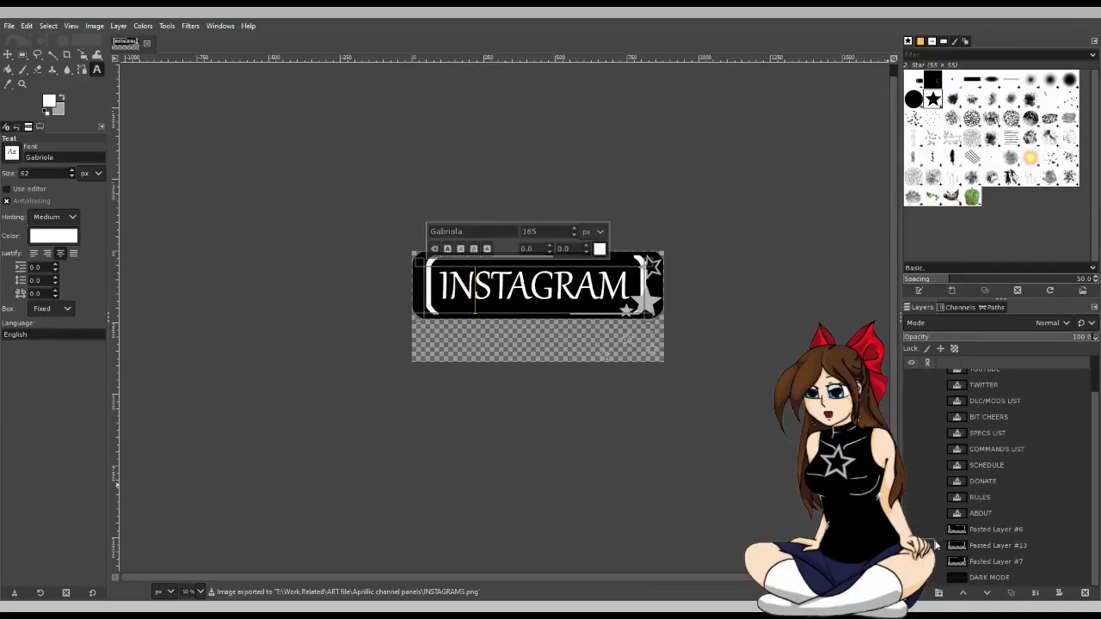
scroll(920, 497, up, 2)
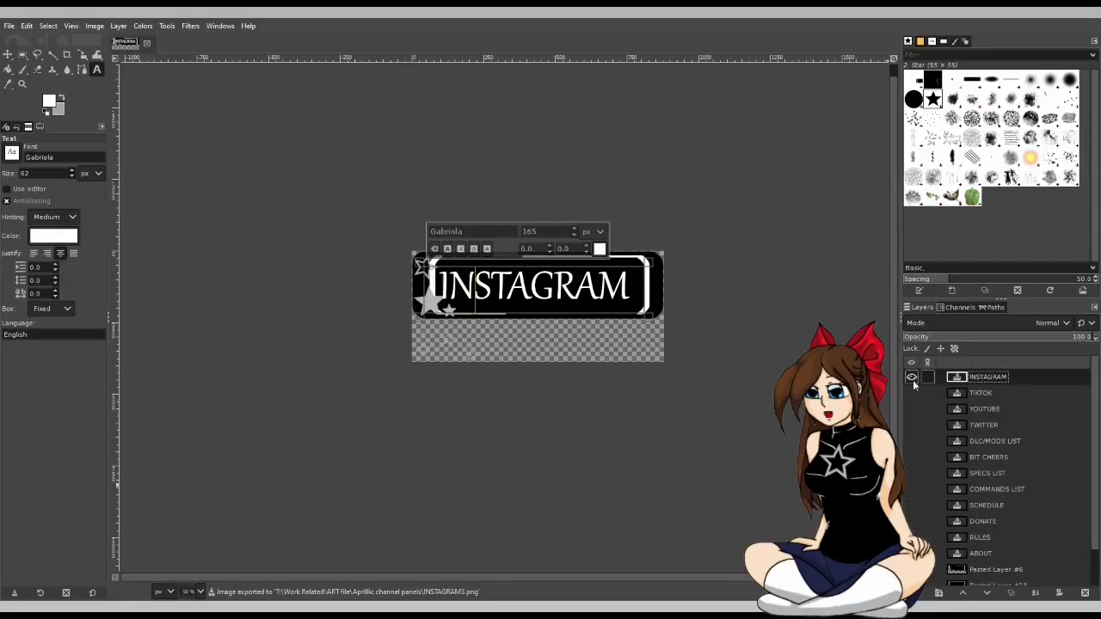
click(911, 377)
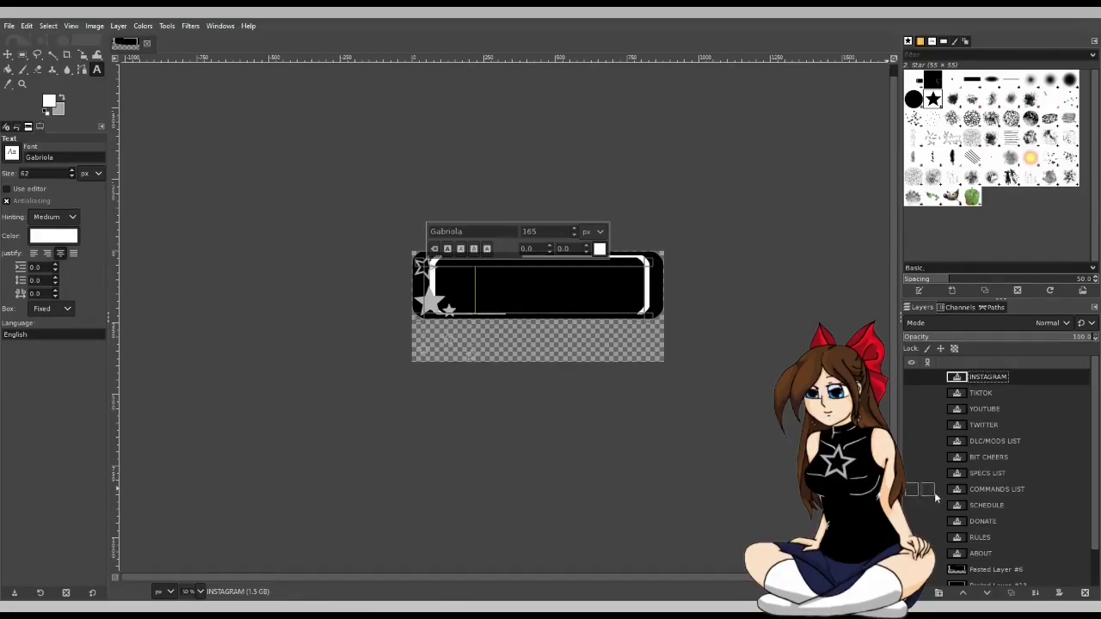
Duplicate the RULES layer, move the copy to the top of the stack and make it visible.
click(984, 521)
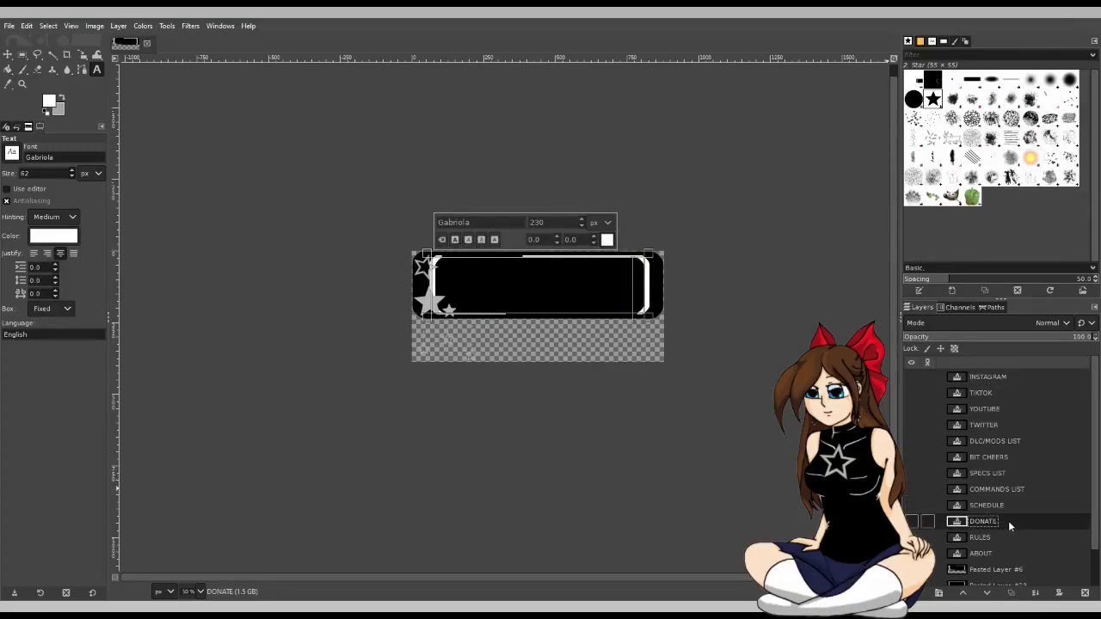
click(996, 536)
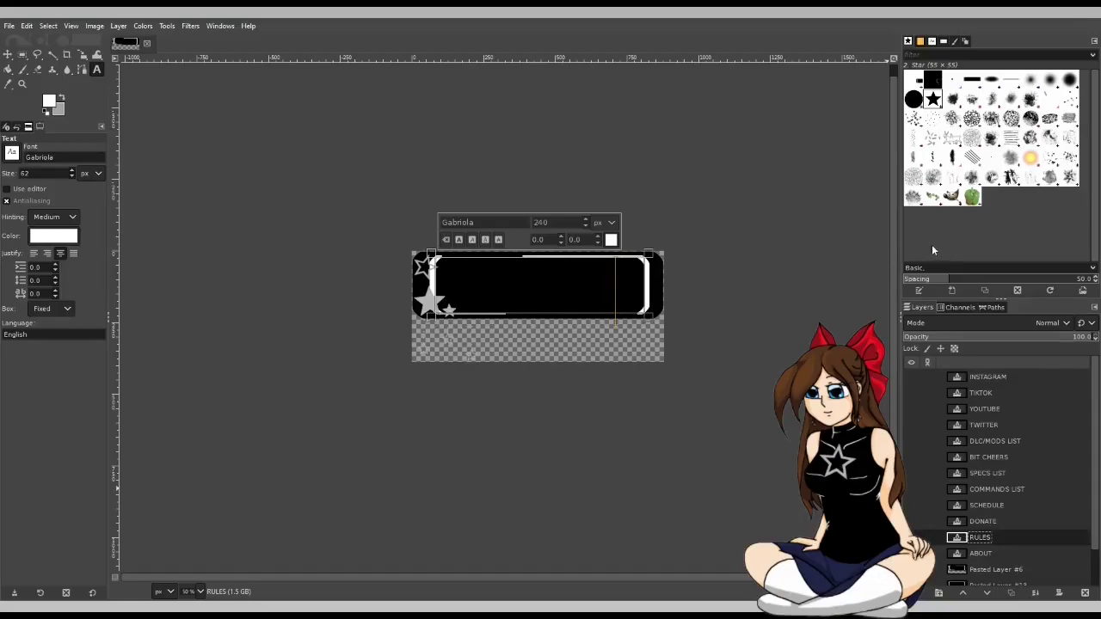
key(ctrl+shift+d)
drag(1013, 537, 989, 376)
click(911, 377)
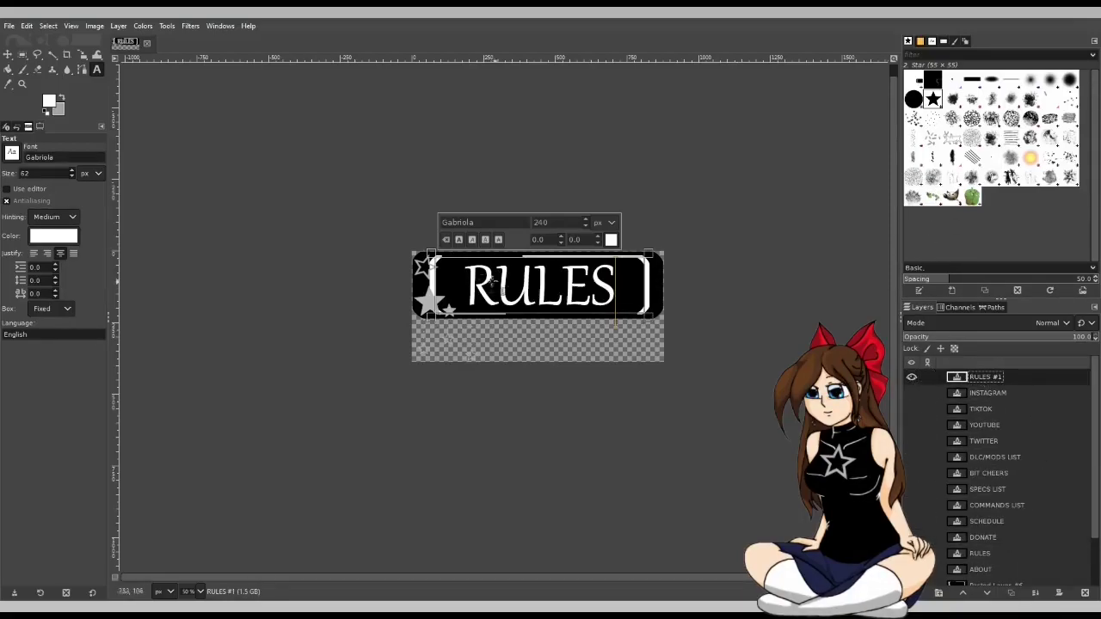
Replace the copied RULES lettering with THRONE.
key(ctrl+a)
text(THROI)
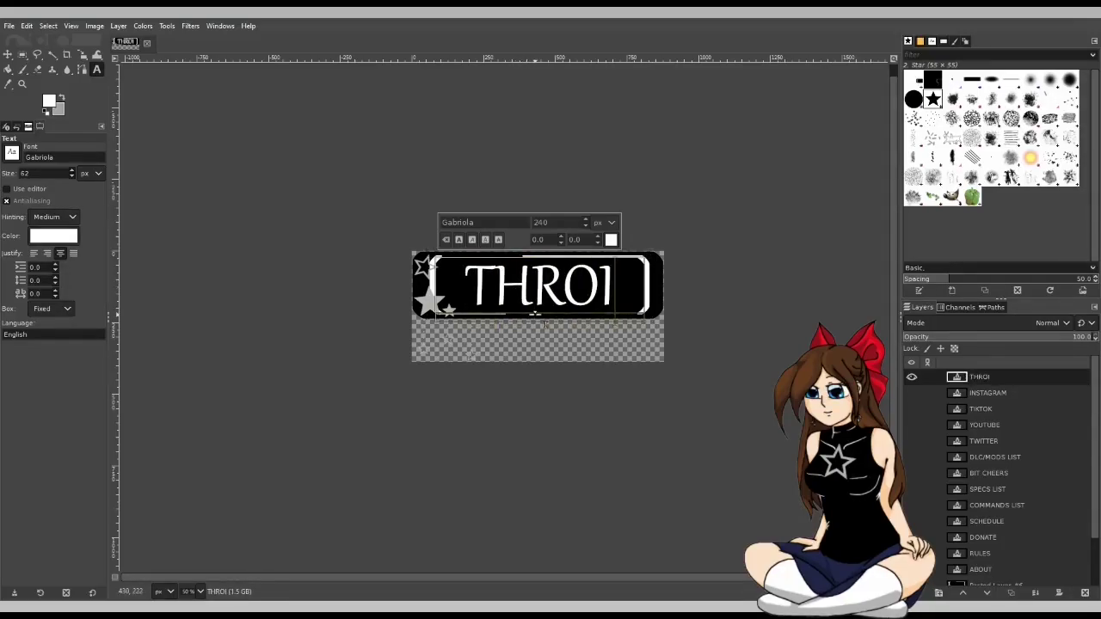
key(BackSpace)
text(NE)
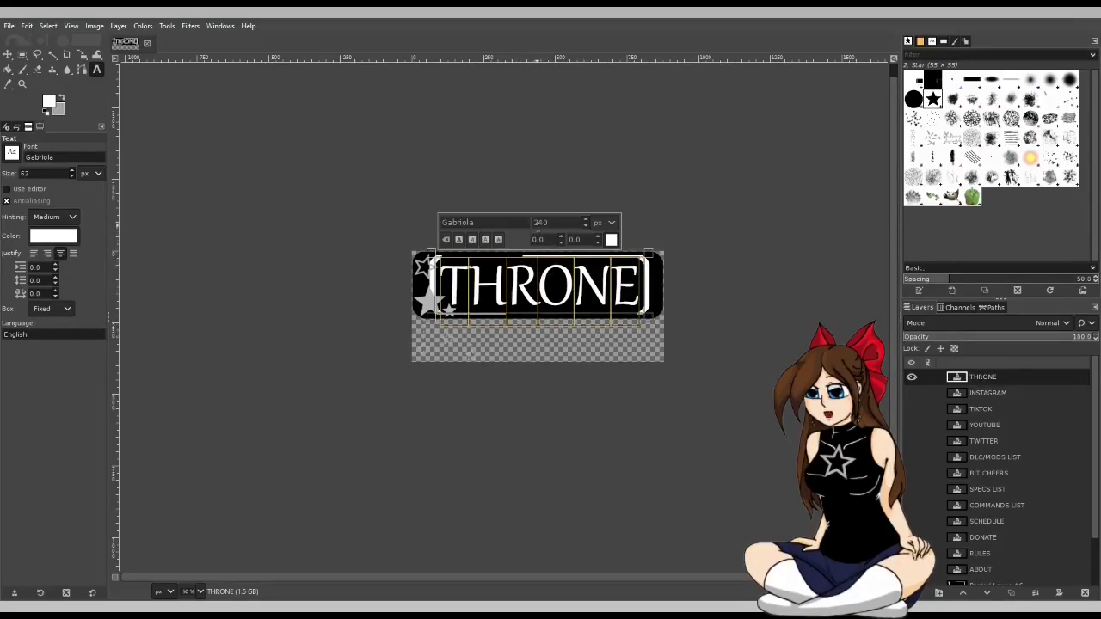
Set the THRONE lettering's size to 230 px and export the panel as THRONE1.png.
text(3)
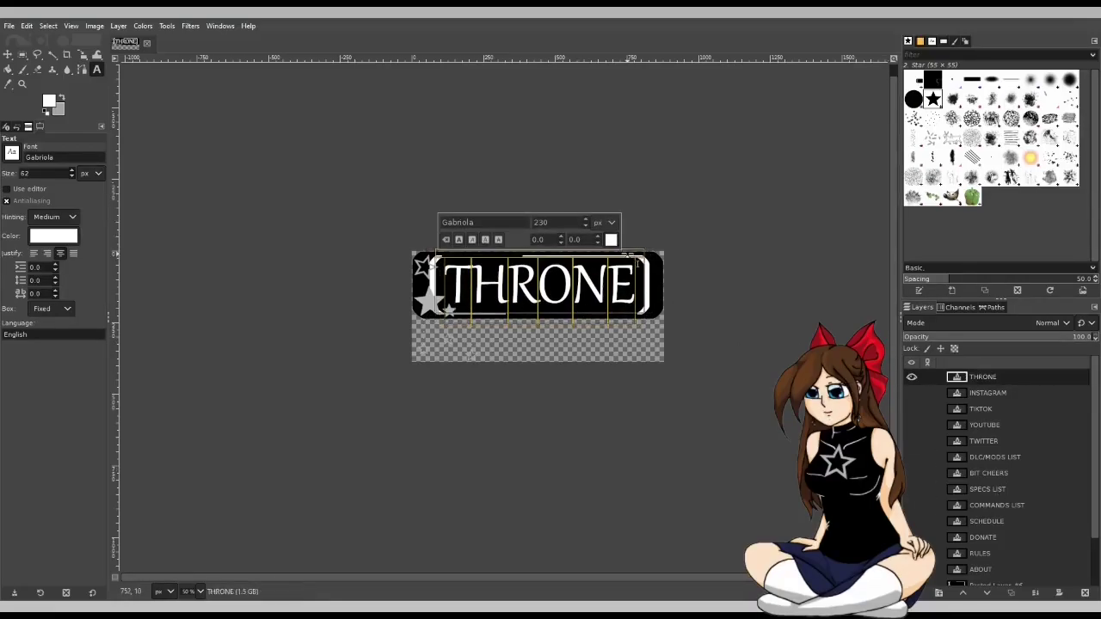
click(747, 337)
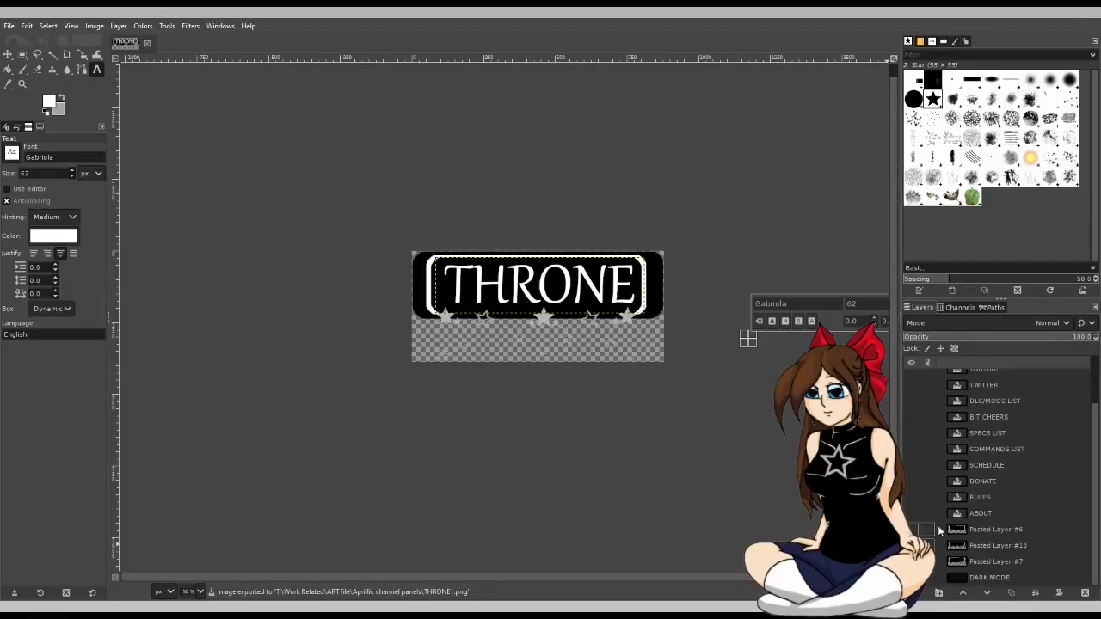
Shift the THRONE lettering slightly left within the Pasted Layer #13 frame and export the panel as THRONE2.png.
click(490, 315)
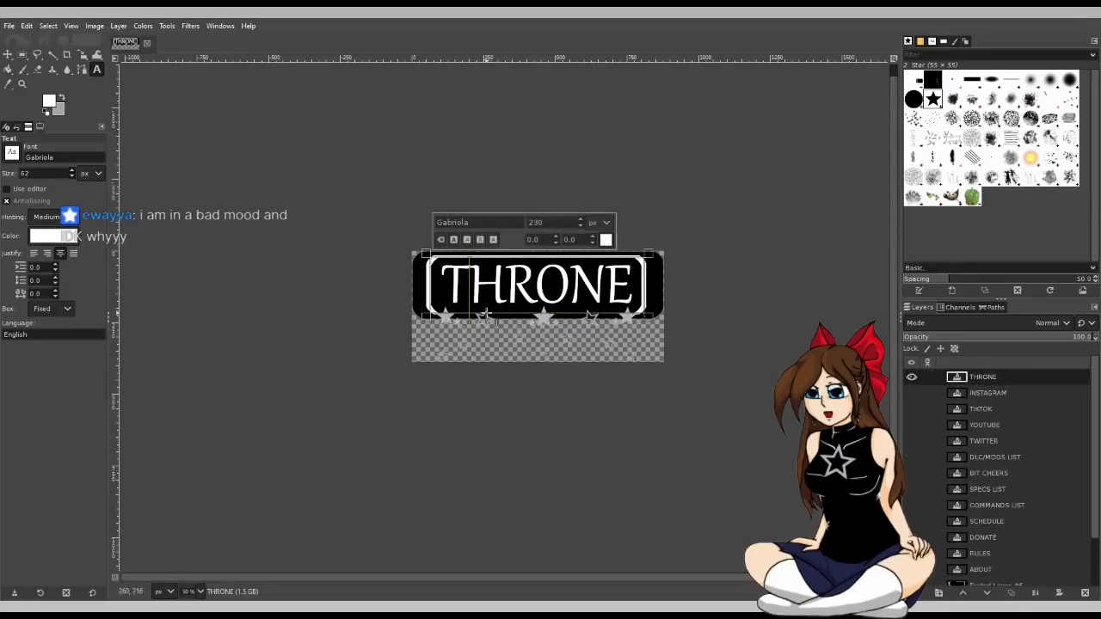
click(738, 337)
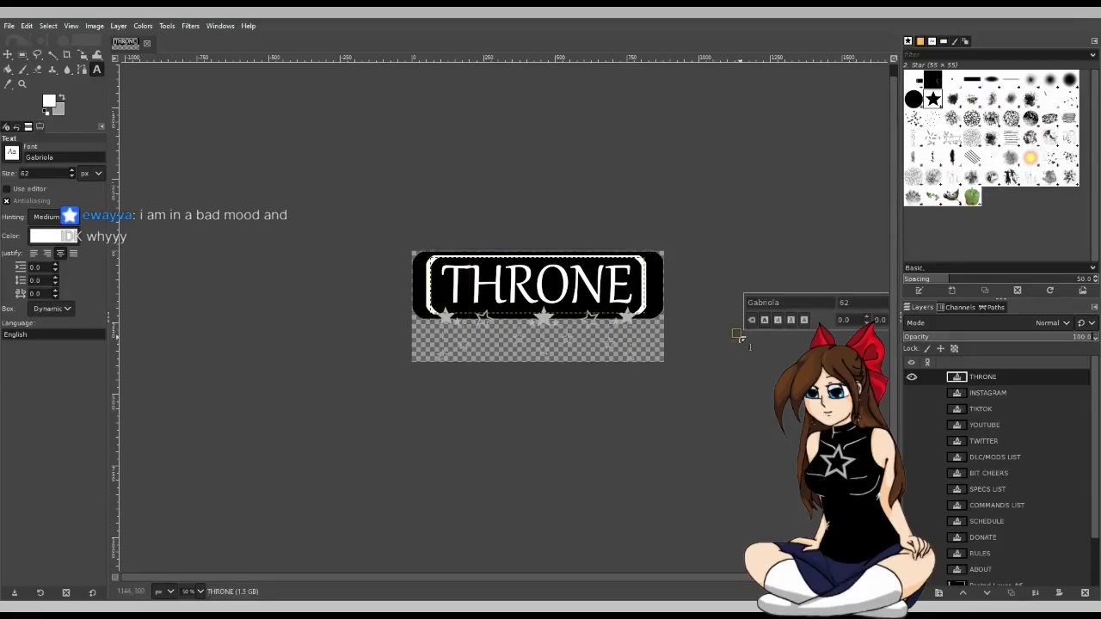
click(8, 25)
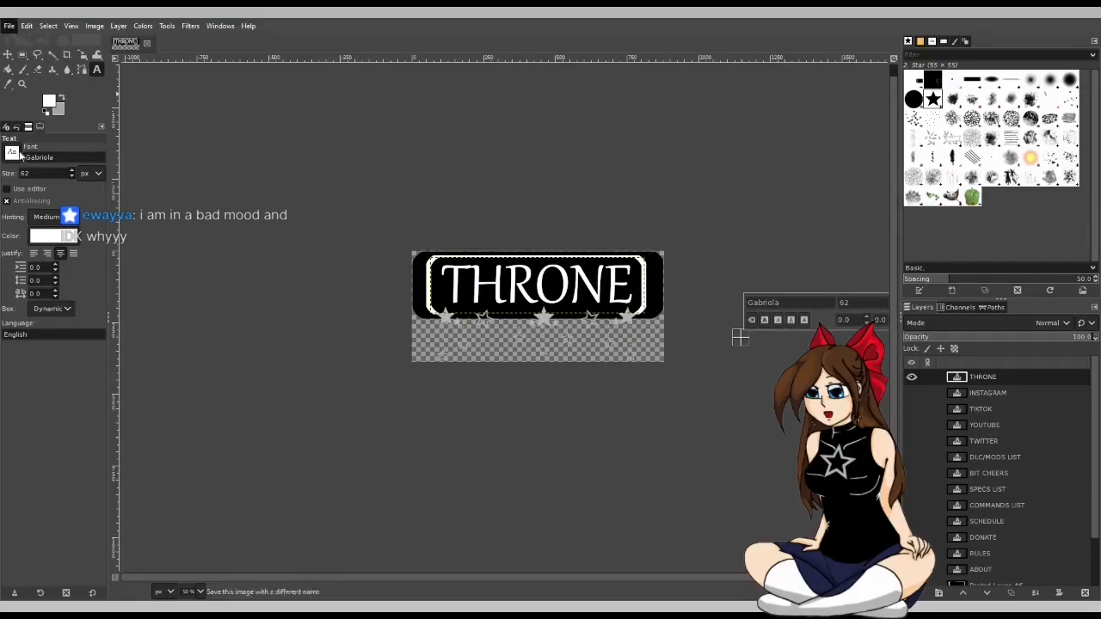
click(35, 221)
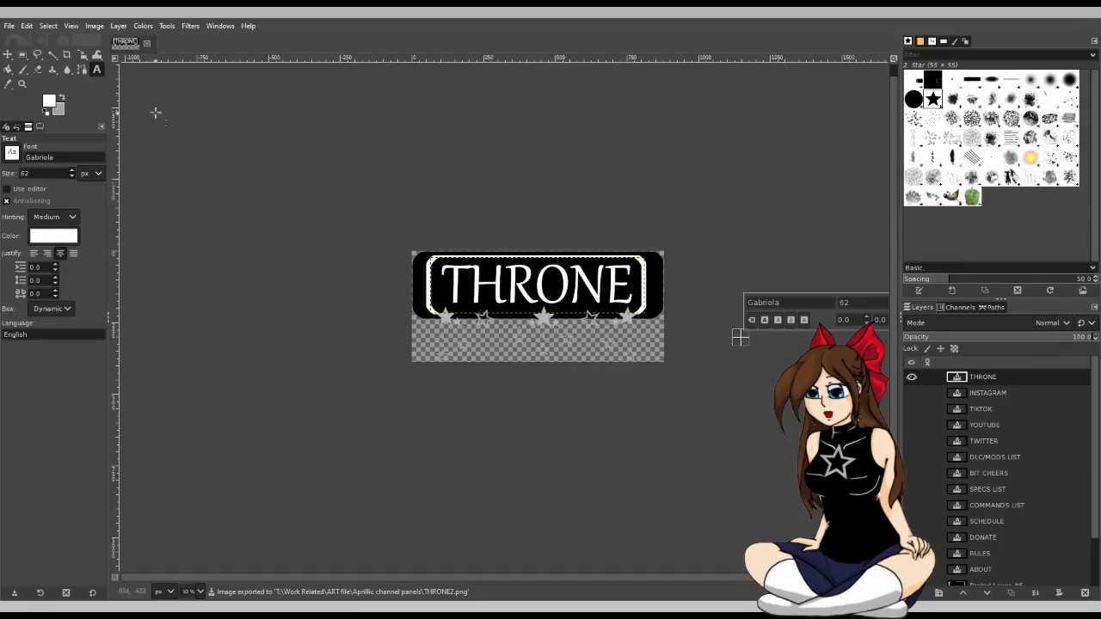
Hide the Pasted Layer #13 frame and show the Pasted Layer #7 frame under the THRONE lettering.
scroll(998, 550, down, 2)
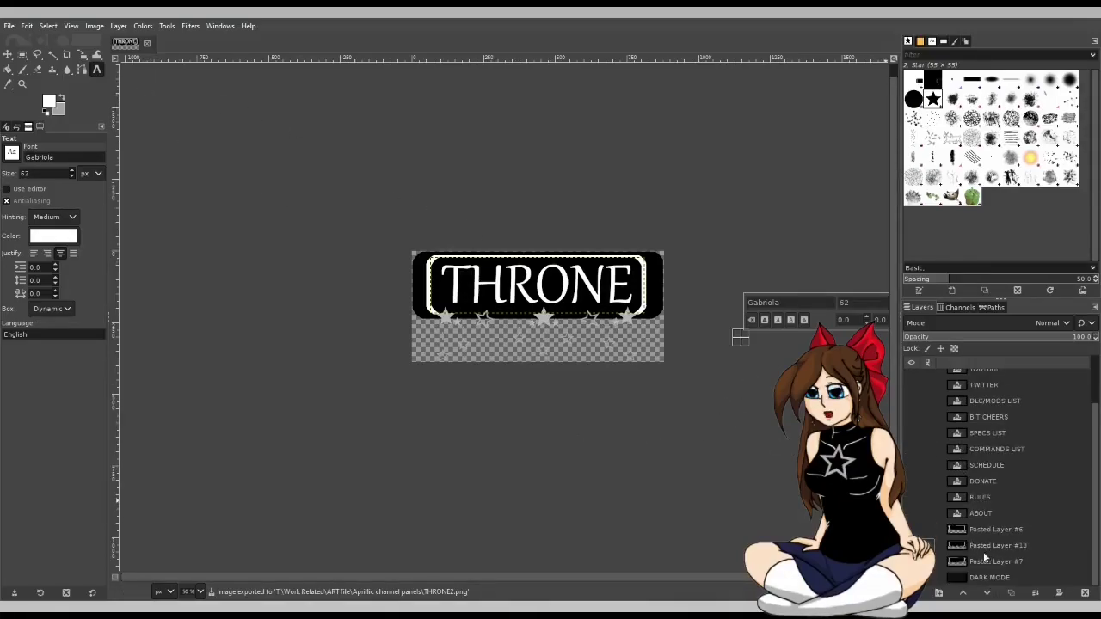
click(911, 546)
click(911, 562)
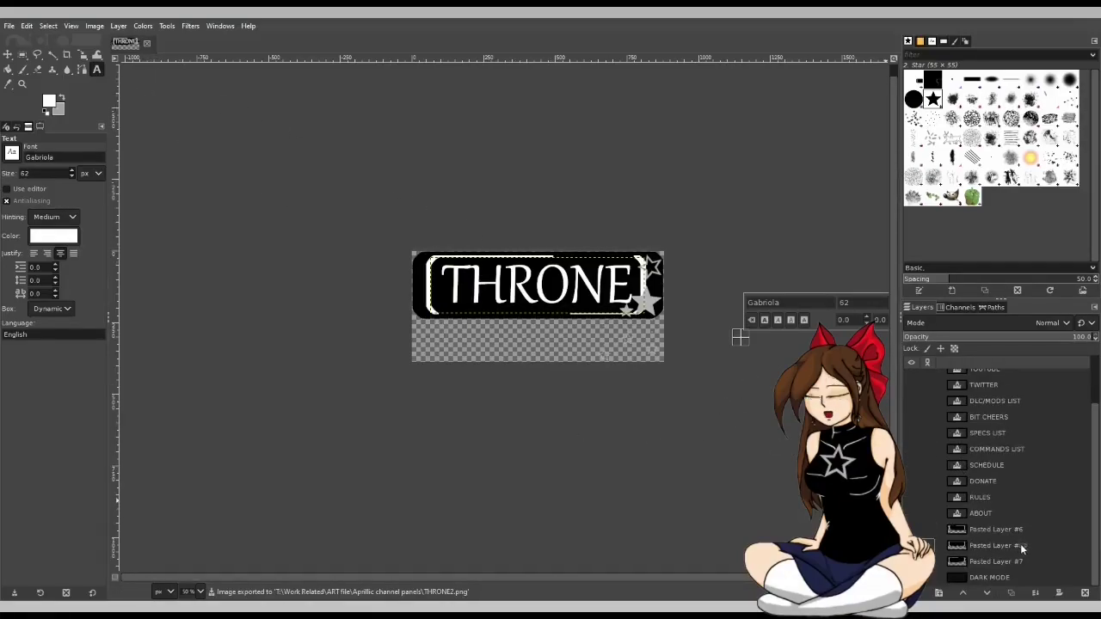
Nudge the THRONE lettering slightly left, away from the stars on the frame's right side.
click(427, 288)
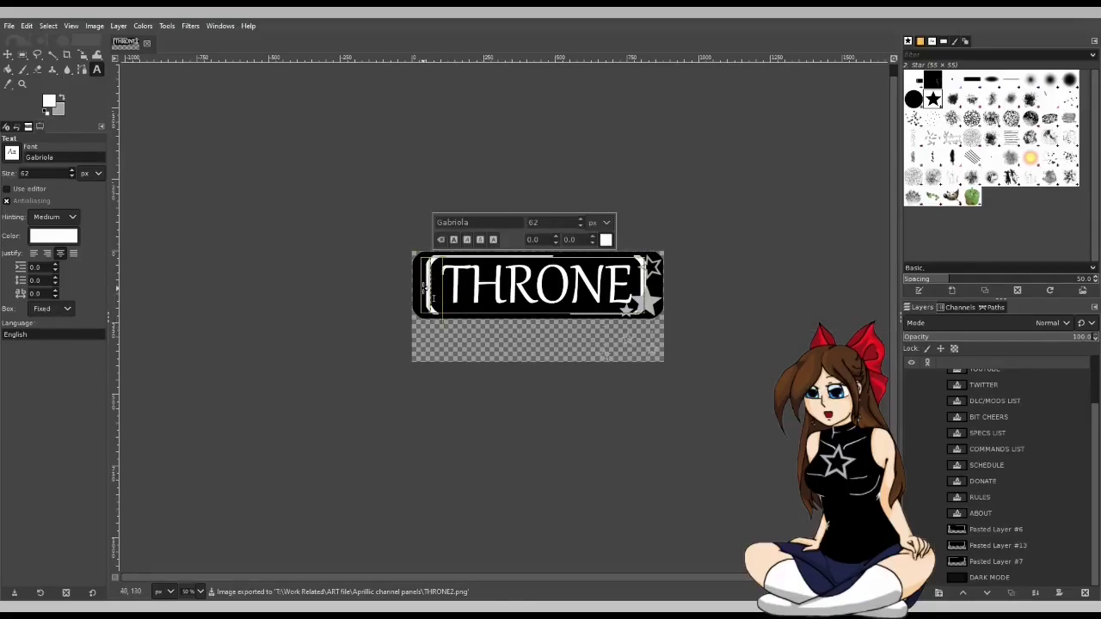
drag(424, 288, 422, 287)
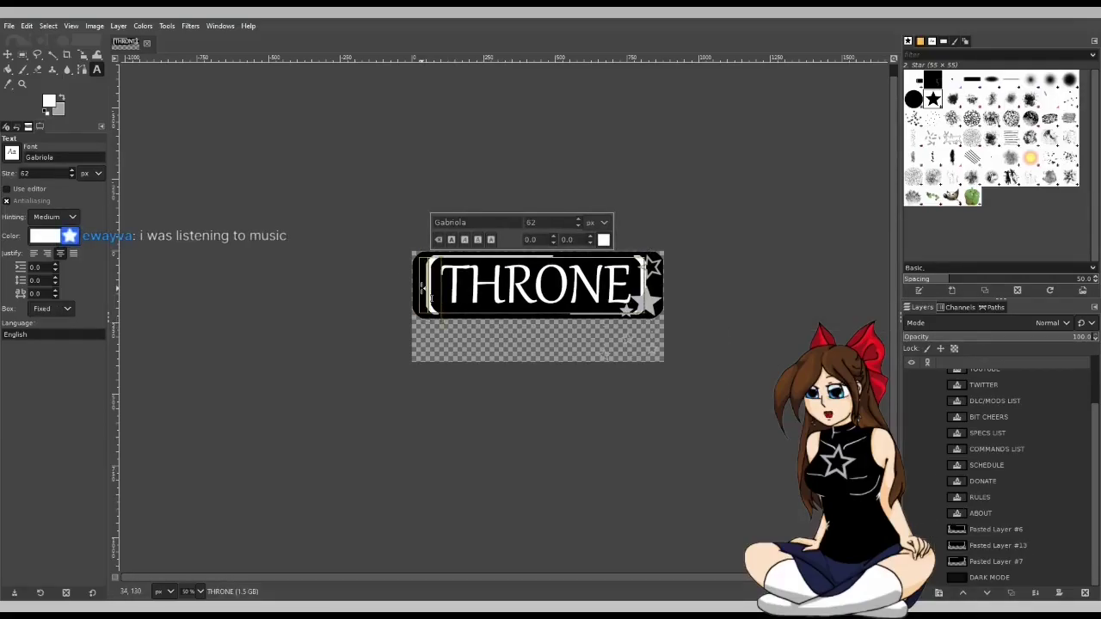
drag(423, 287, 422, 288)
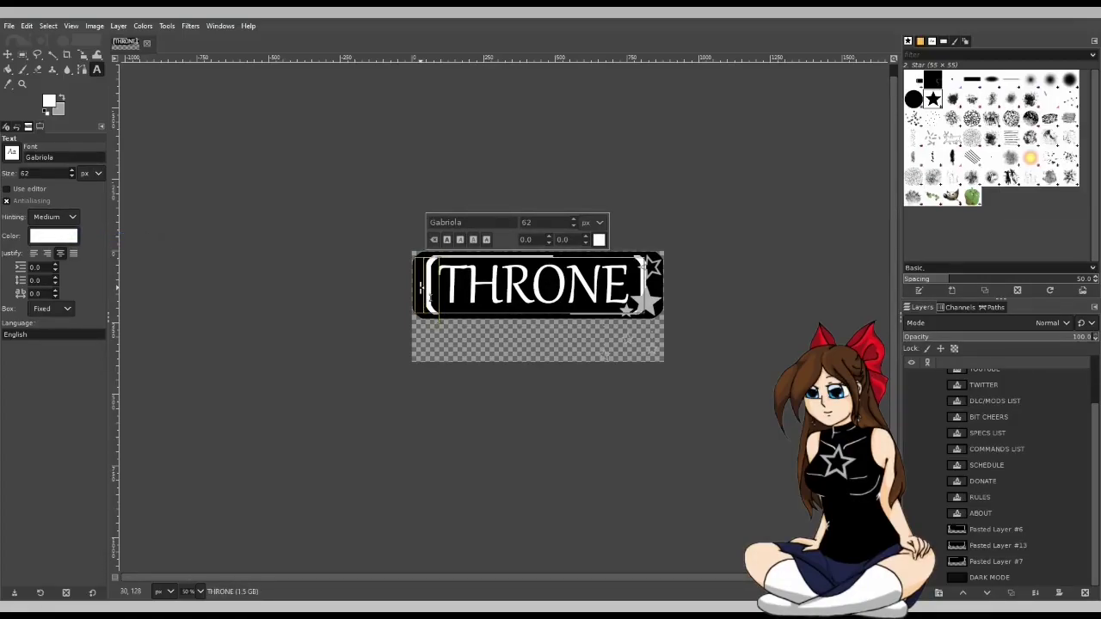
click(704, 337)
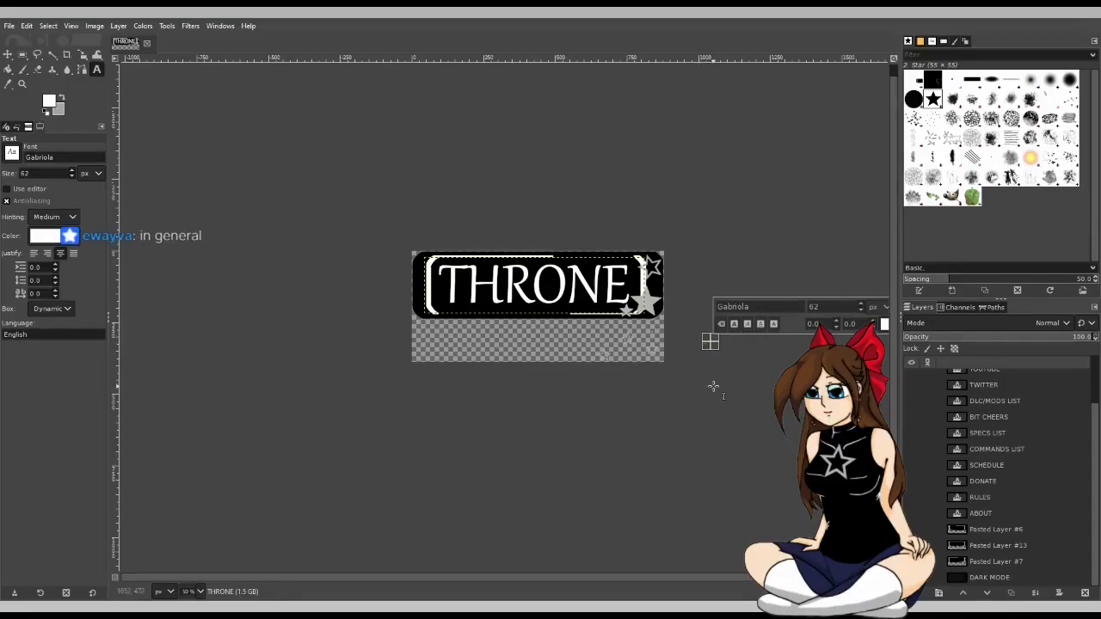
Export the panel with the right-hand stars as THRONE3.png.
click(9, 26)
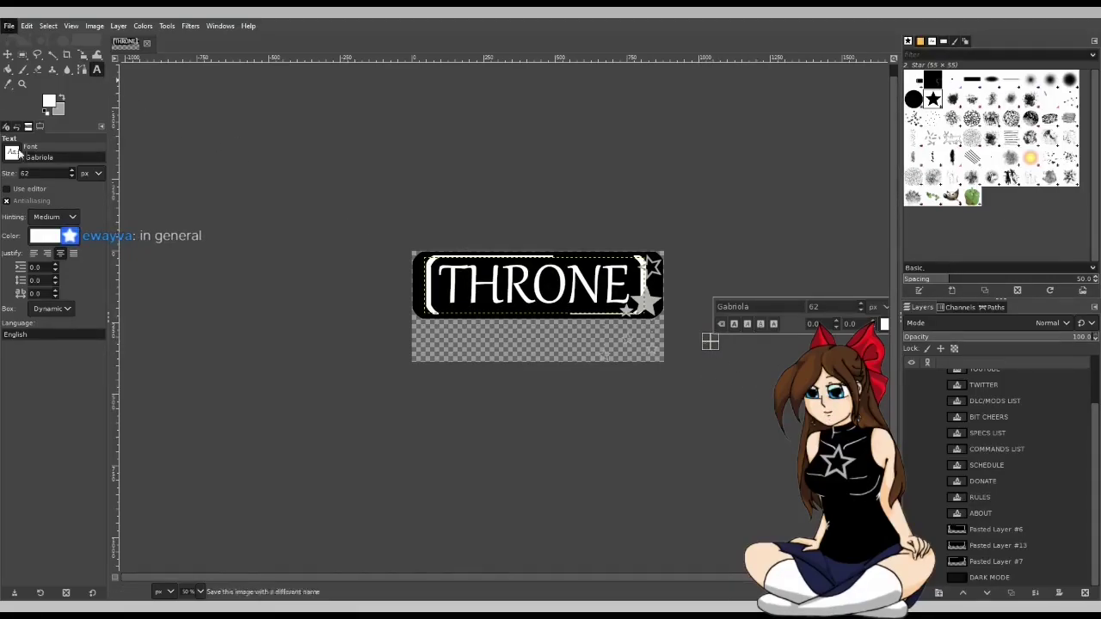
click(487, 248)
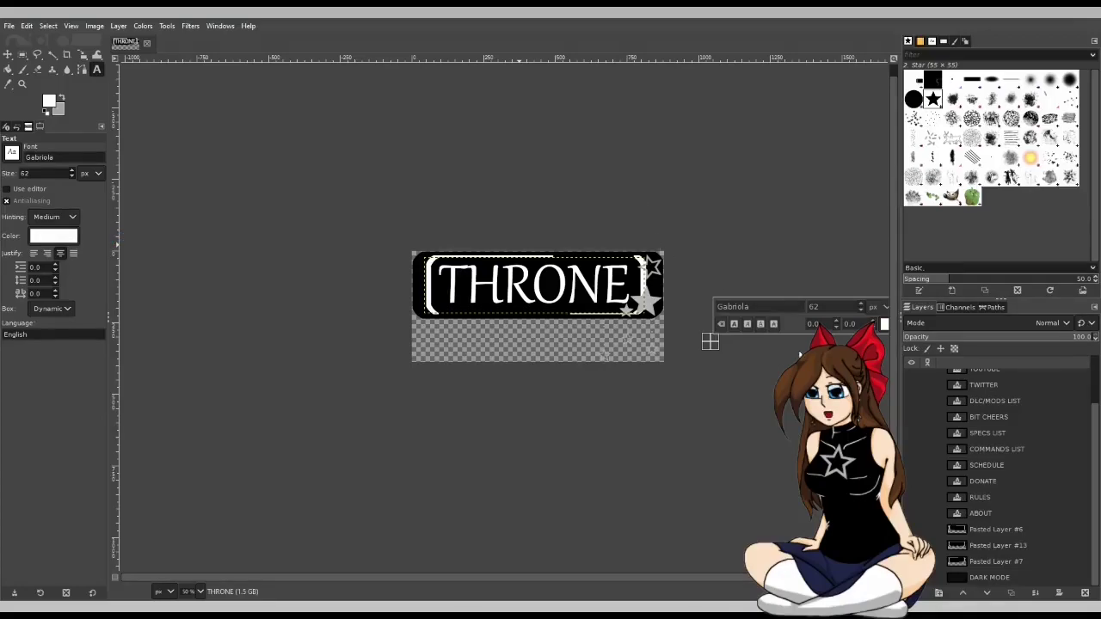
key(ctrl+e)
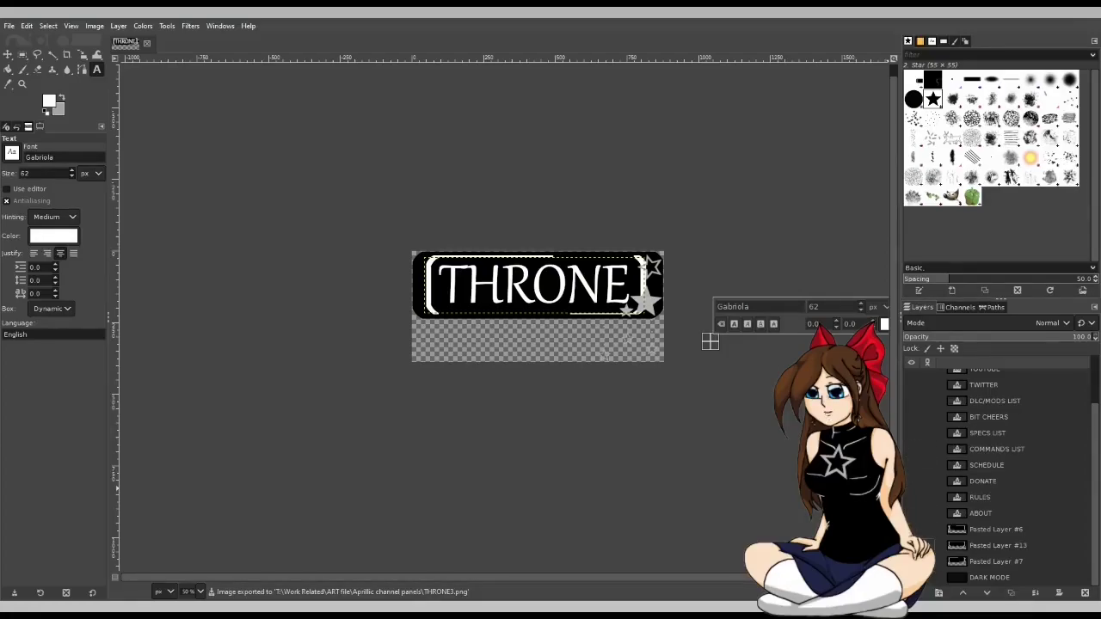
Bring back the Pasted Layer #6 frame in place of Pasted Layer #7 and hide the THRONE lettering.
key(ctrl+z)
scroll(993, 522, up, 3)
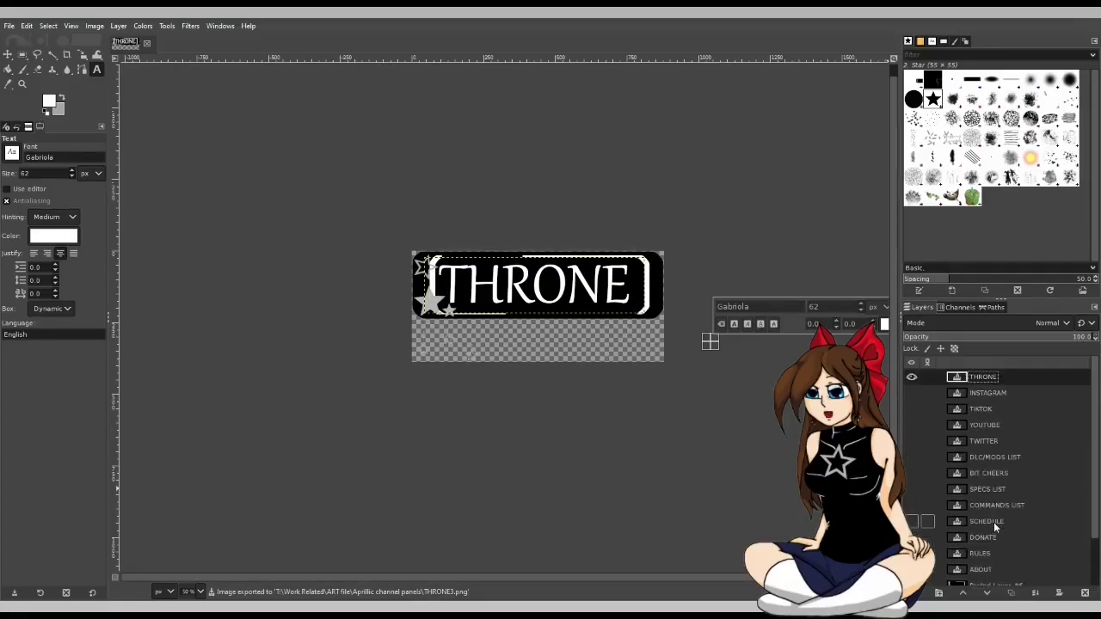
click(911, 377)
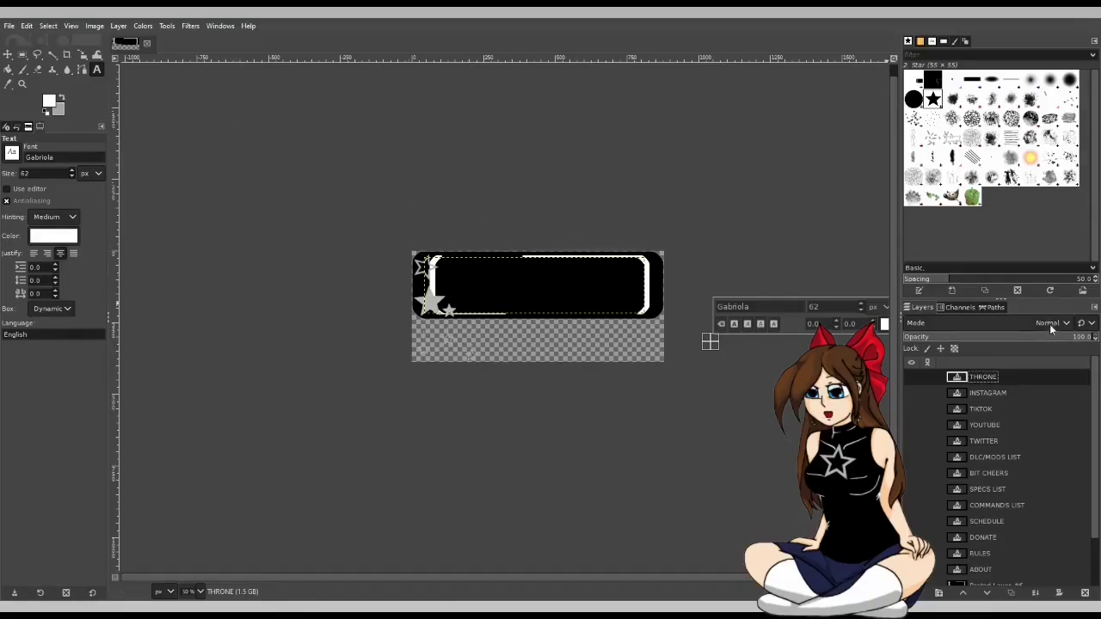
click(999, 424)
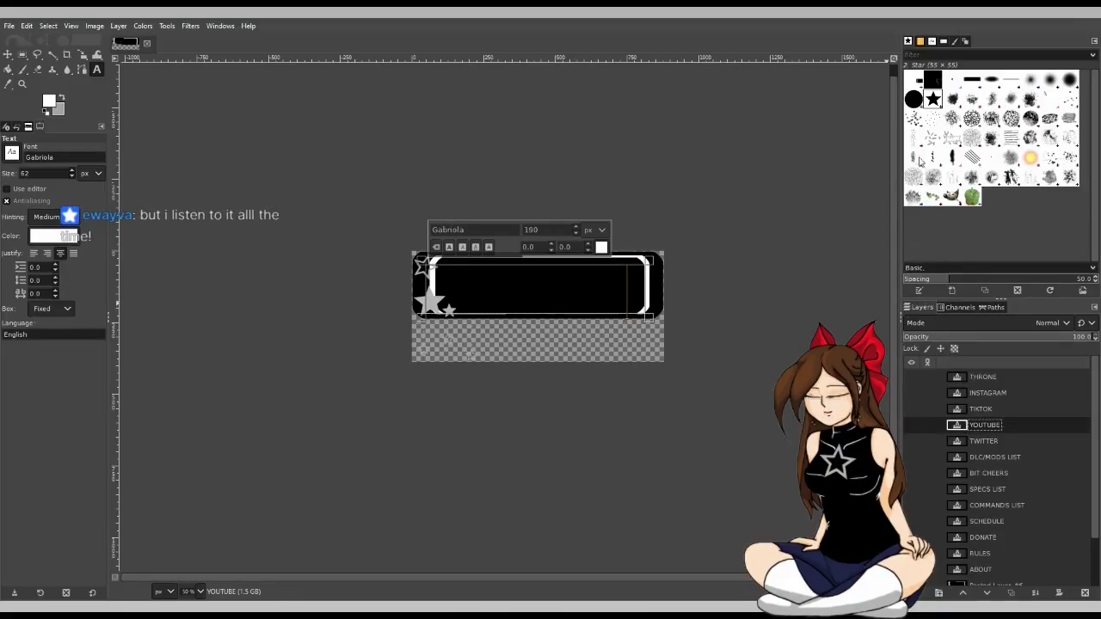
click(1010, 592)
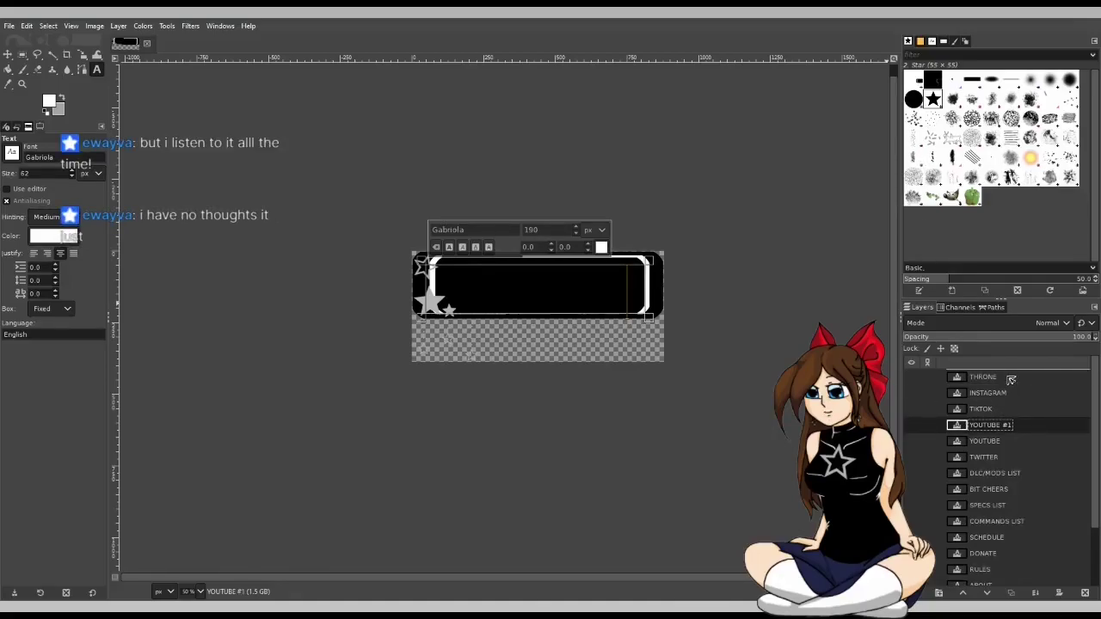
drag(1010, 379, 1011, 376)
click(911, 377)
click(576, 291)
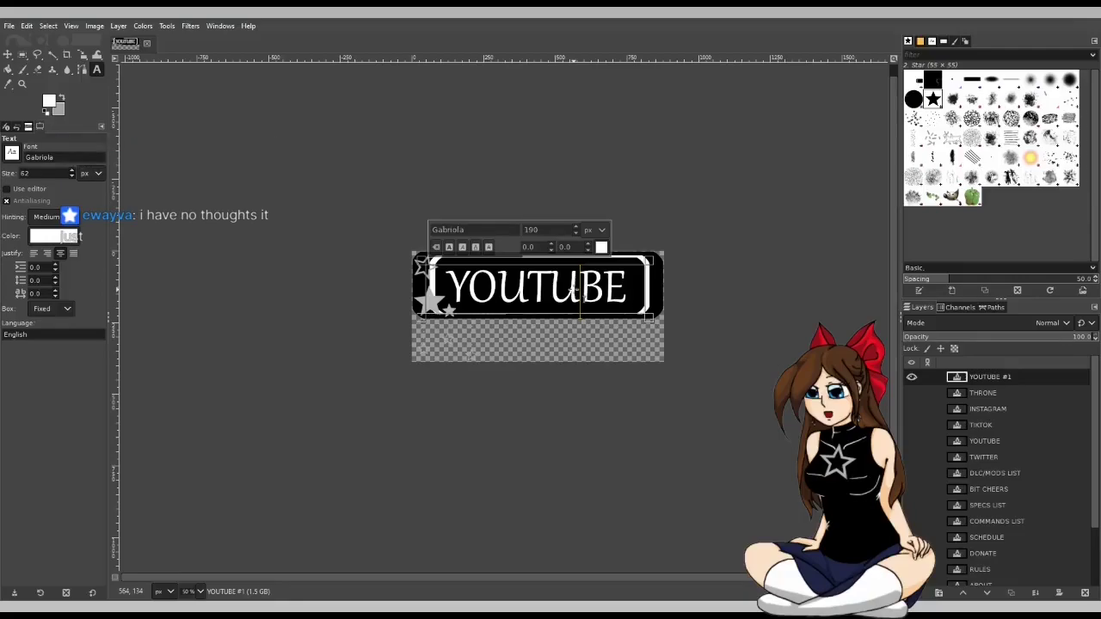
key(ctrl+a)
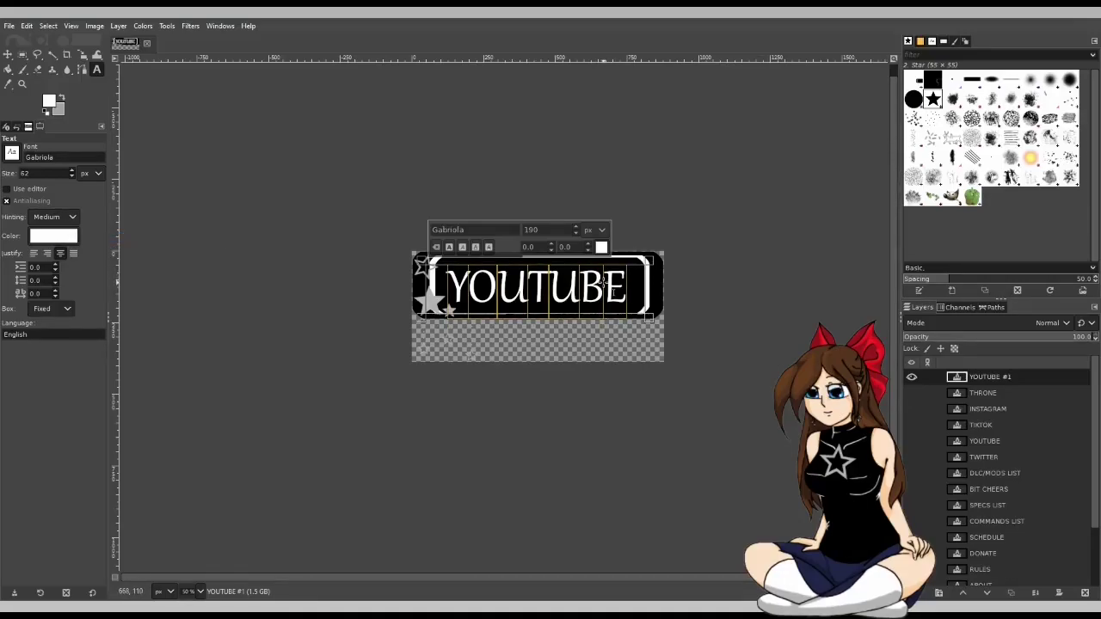
text(P)
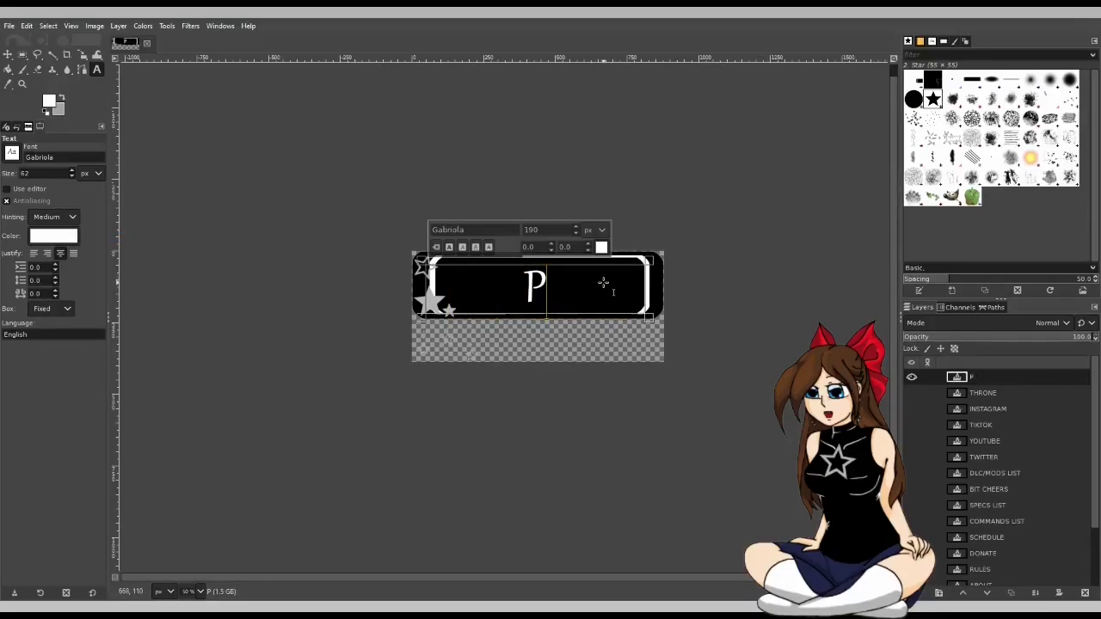
text(ATREON)
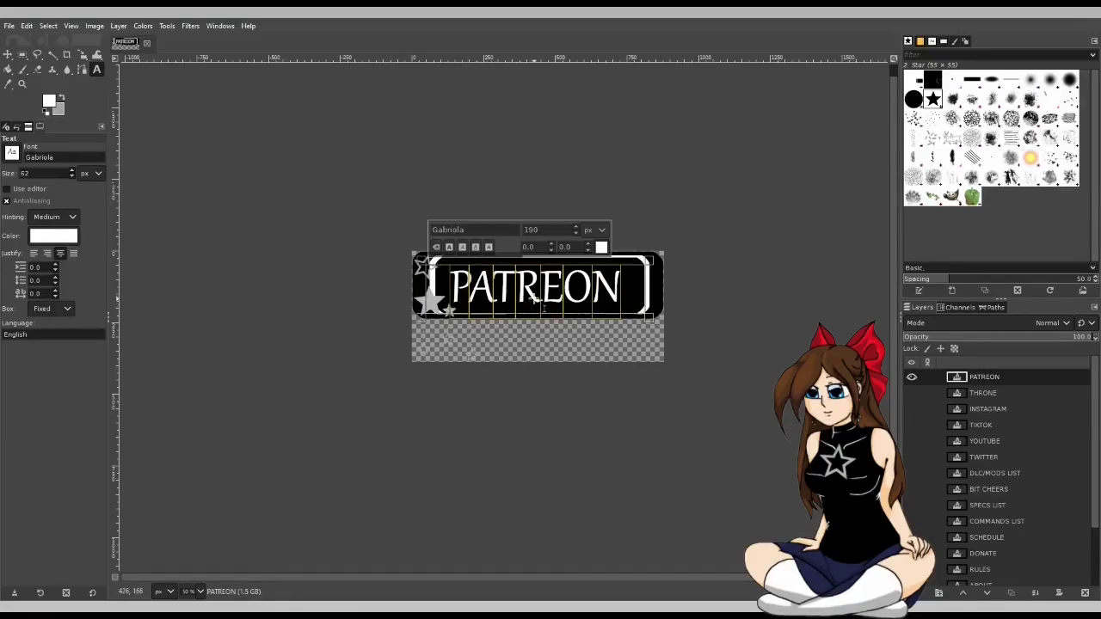
click(989, 378)
key(Delete)
Duplicate the ABOUT lettering layer, move the copy above THRONE in the layer stack and make it visible.
scroll(958, 435, down, 2)
click(985, 512)
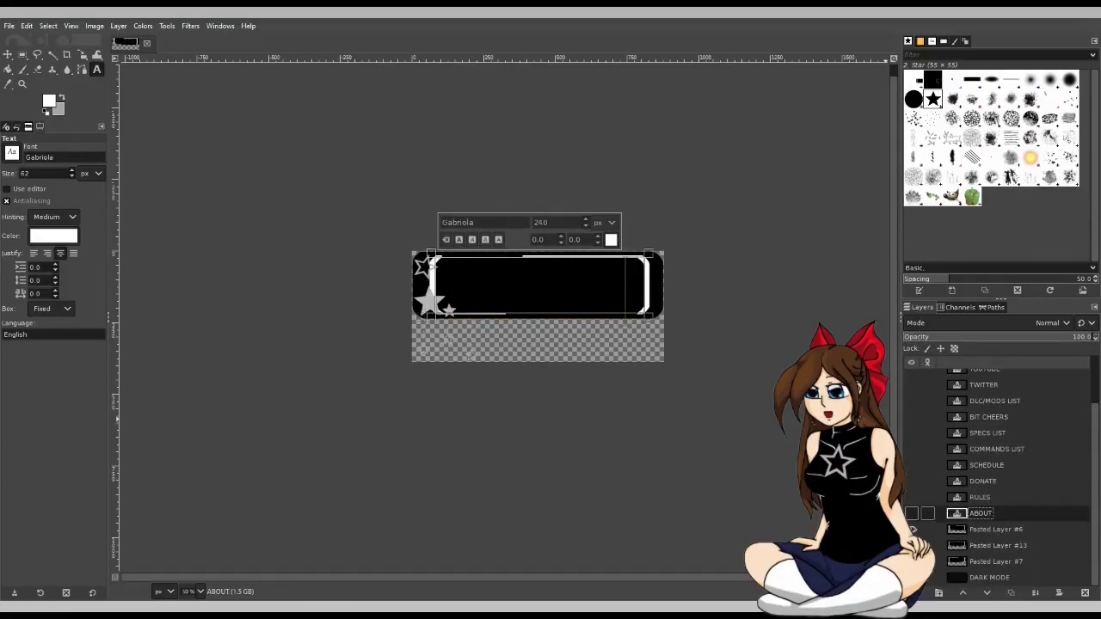
key(shift+ctrl+d)
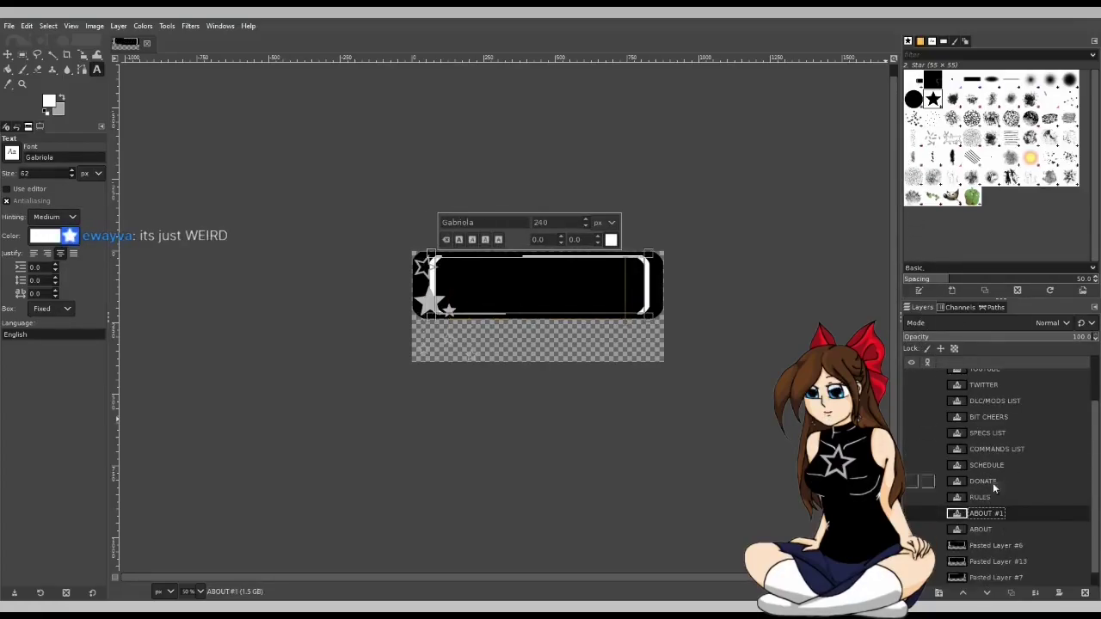
drag(1009, 513, 1003, 372)
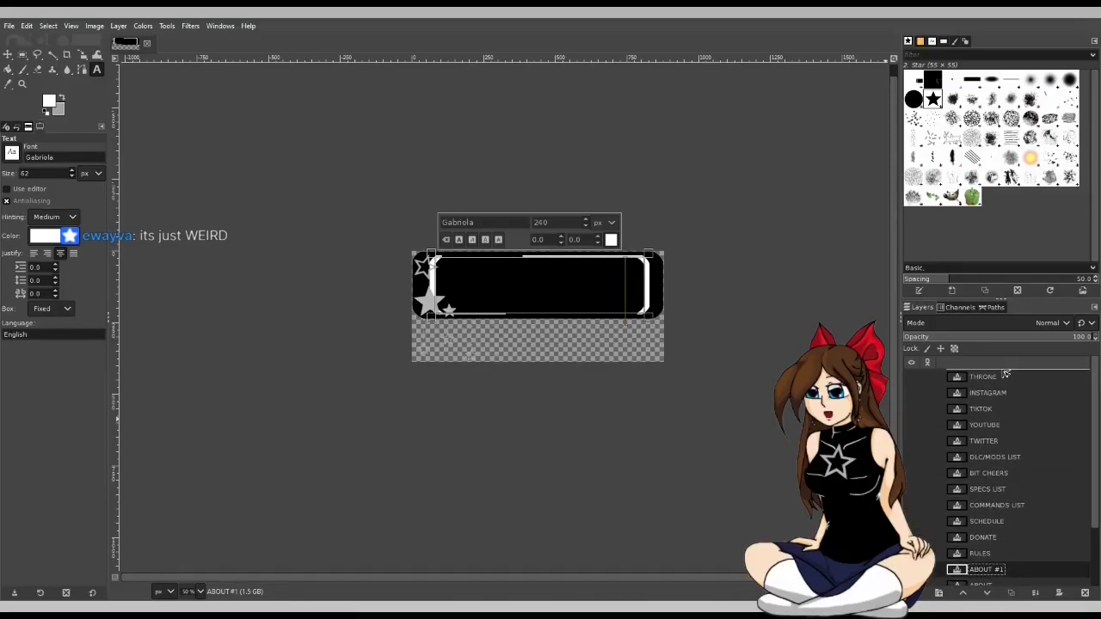
click(912, 378)
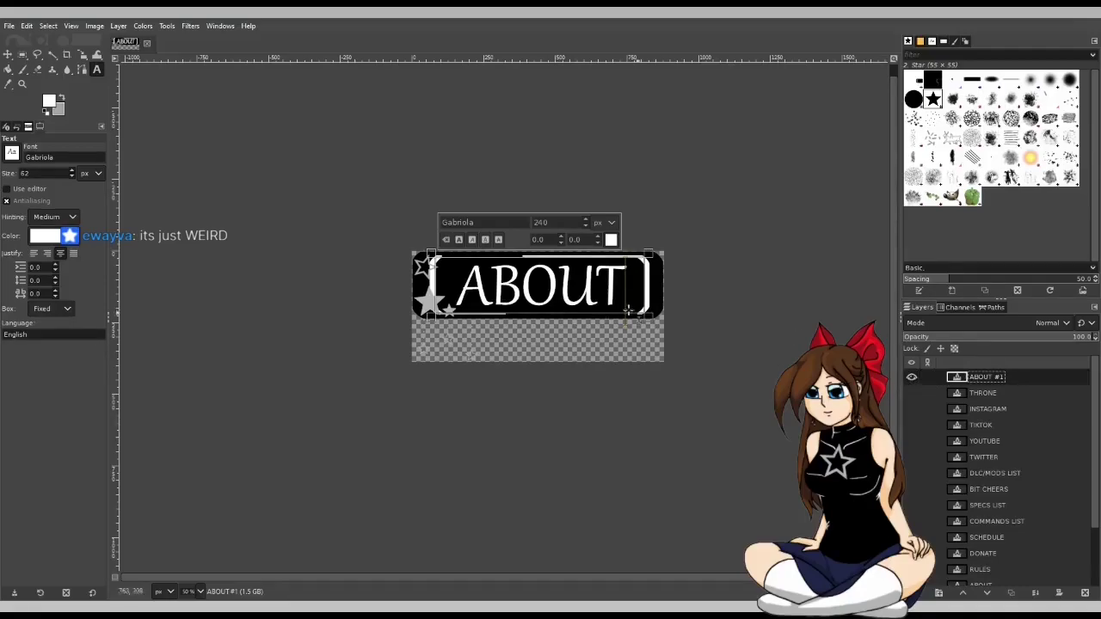
Change the copied ABOUT lettering to PATREON at 190 px and lower it slightly within the frame.
click(601, 304)
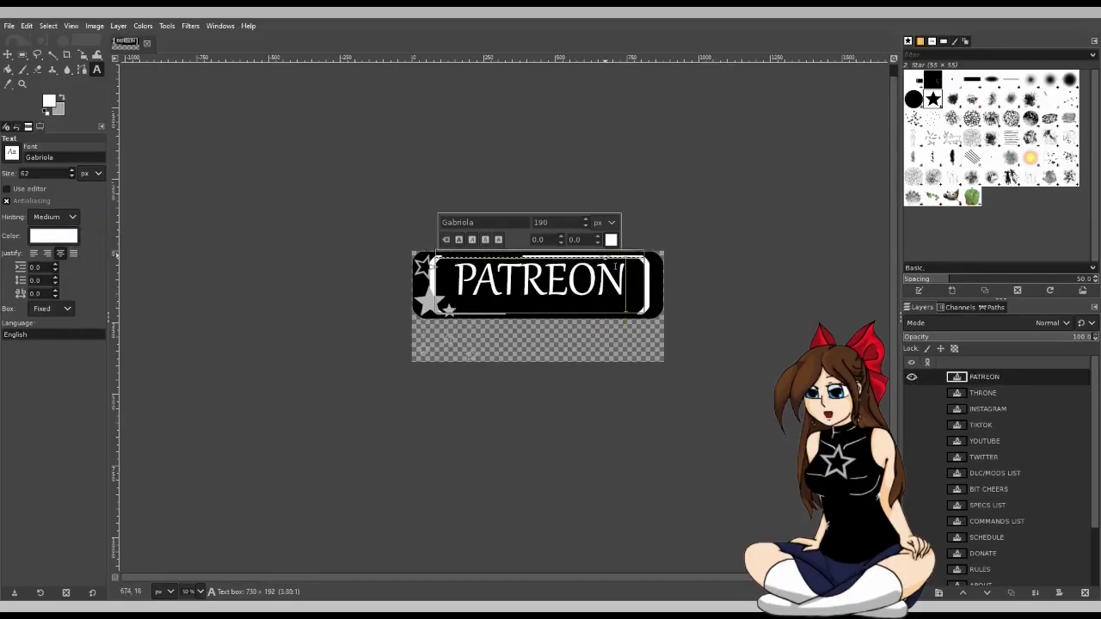
drag(603, 262, 602, 269)
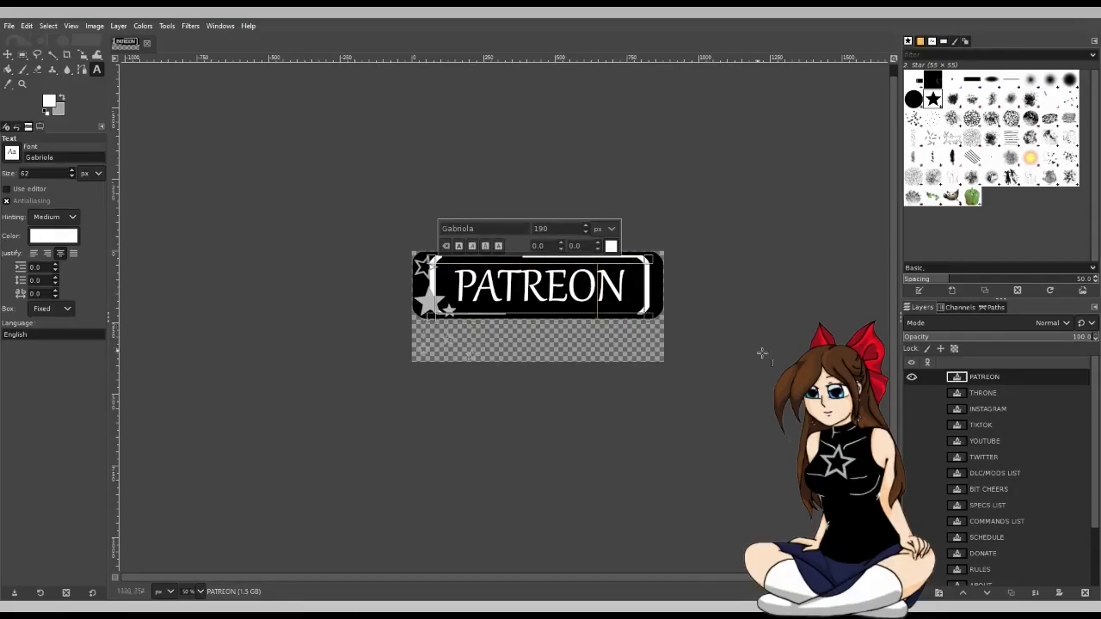
Export the panel with the left-hand stars as PATREON1.png.
scroll(989, 551, down, 5)
click(954, 528)
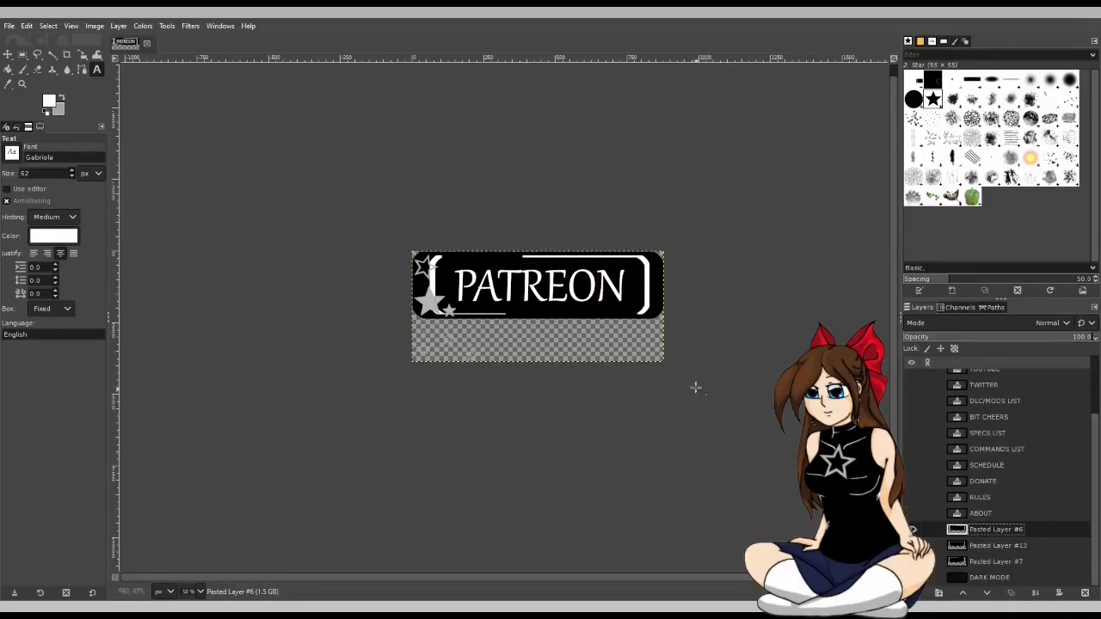
scroll(667, 344, down, 1)
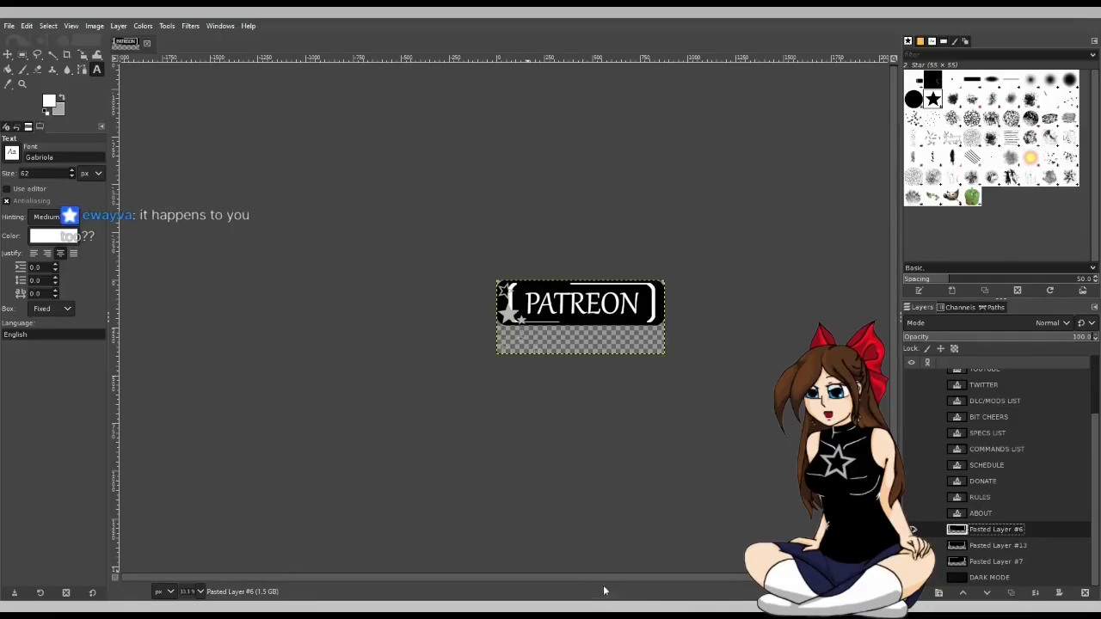
scroll(630, 577, right, 2)
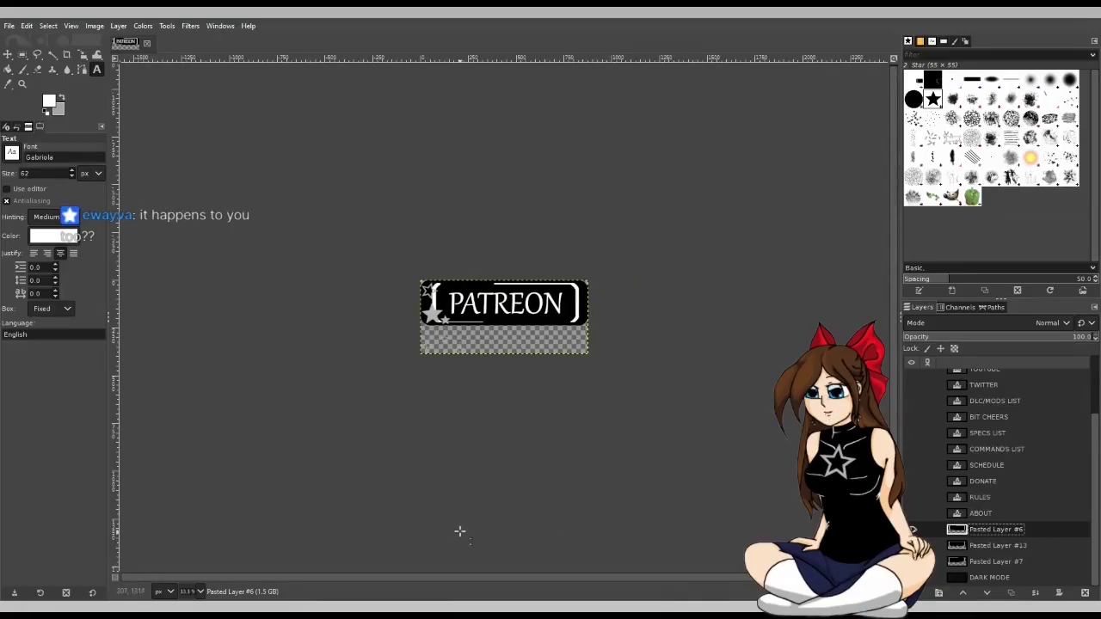
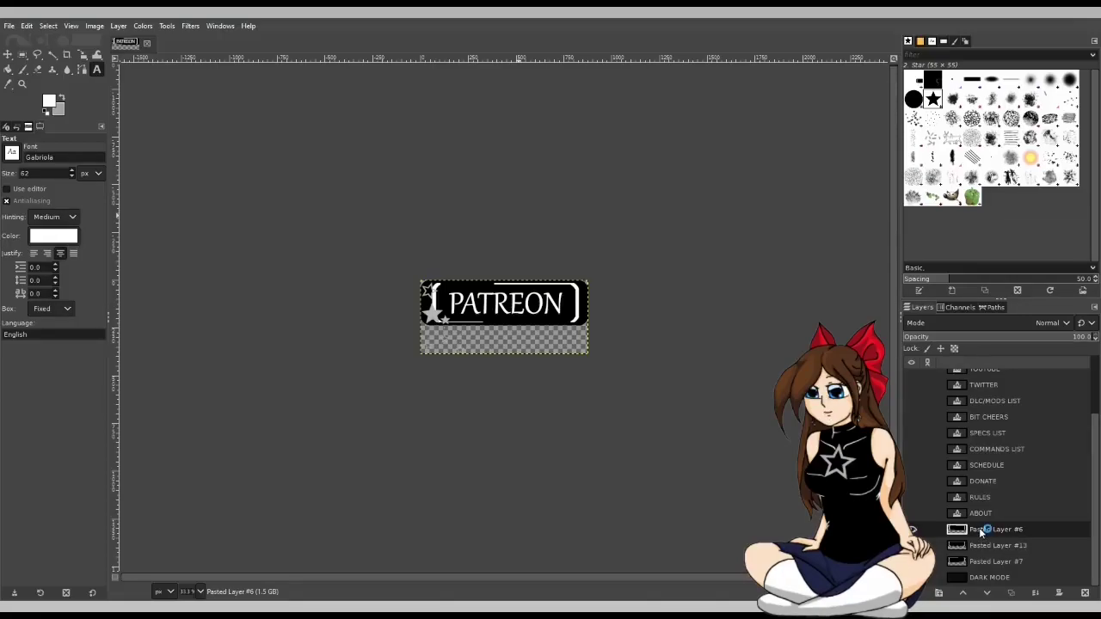
key(ctrl+e)
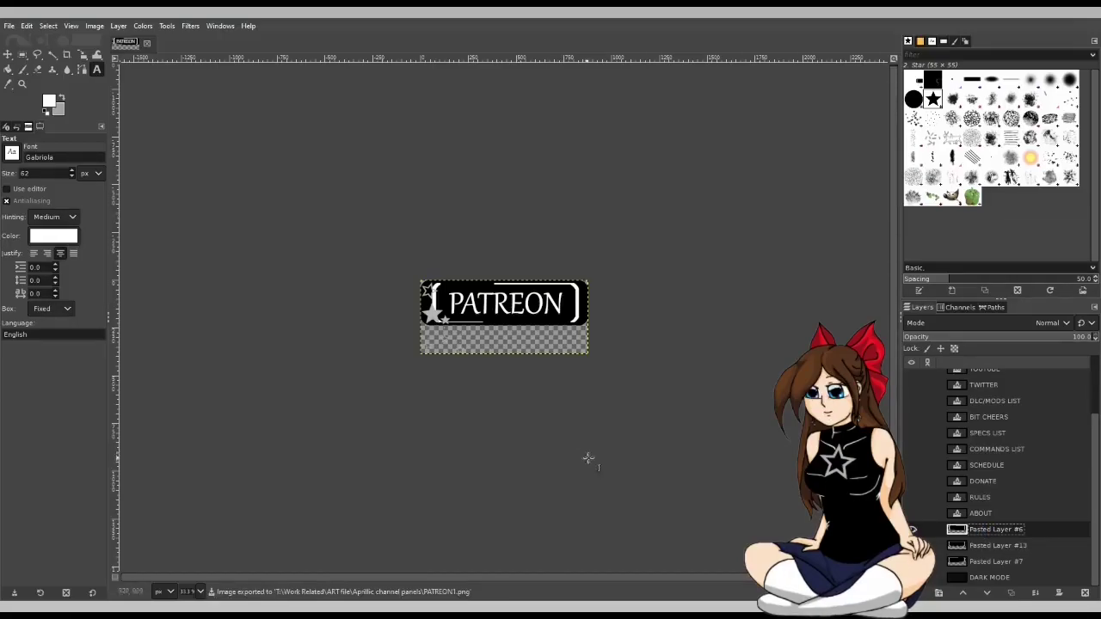
Hide the Pasted Layer #6 frame and show the Pasted Layer #13 frame under the PATREON lettering.
click(911, 529)
click(912, 545)
Nudge the PATREON lettering slightly left to center it in the frame with the bottom stars.
scroll(1008, 487, up, 3)
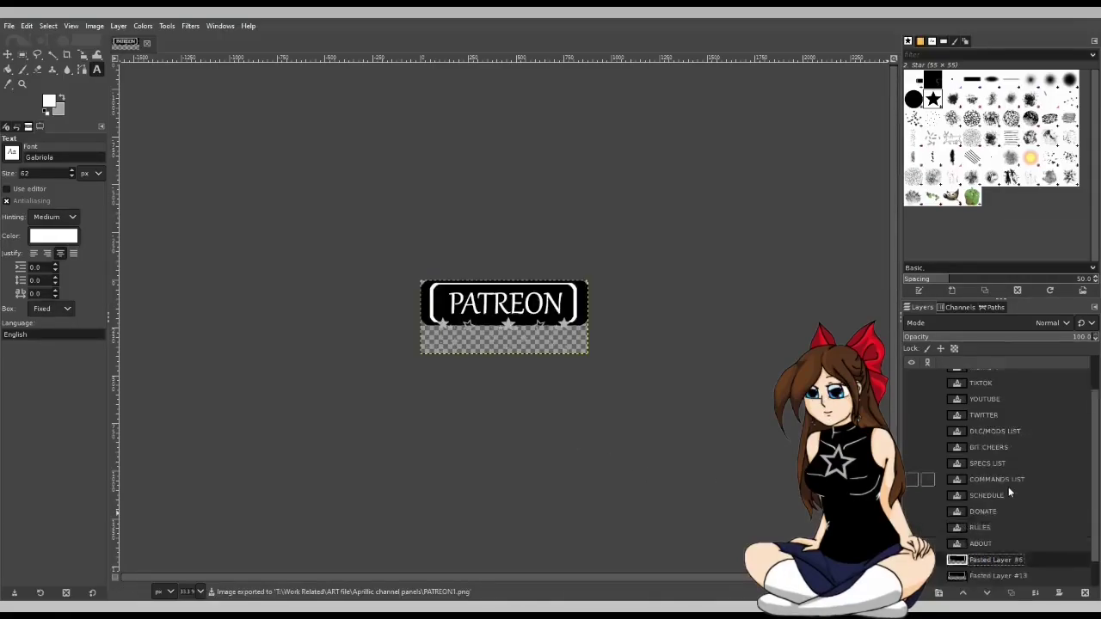
click(989, 377)
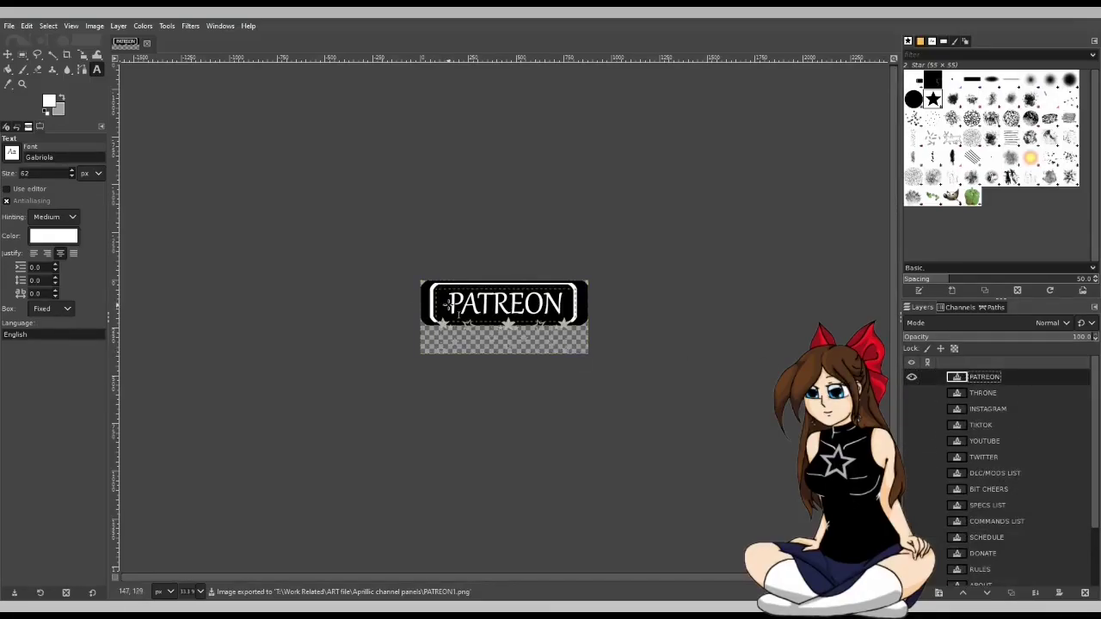
scroll(464, 313, up, 3)
click(437, 269)
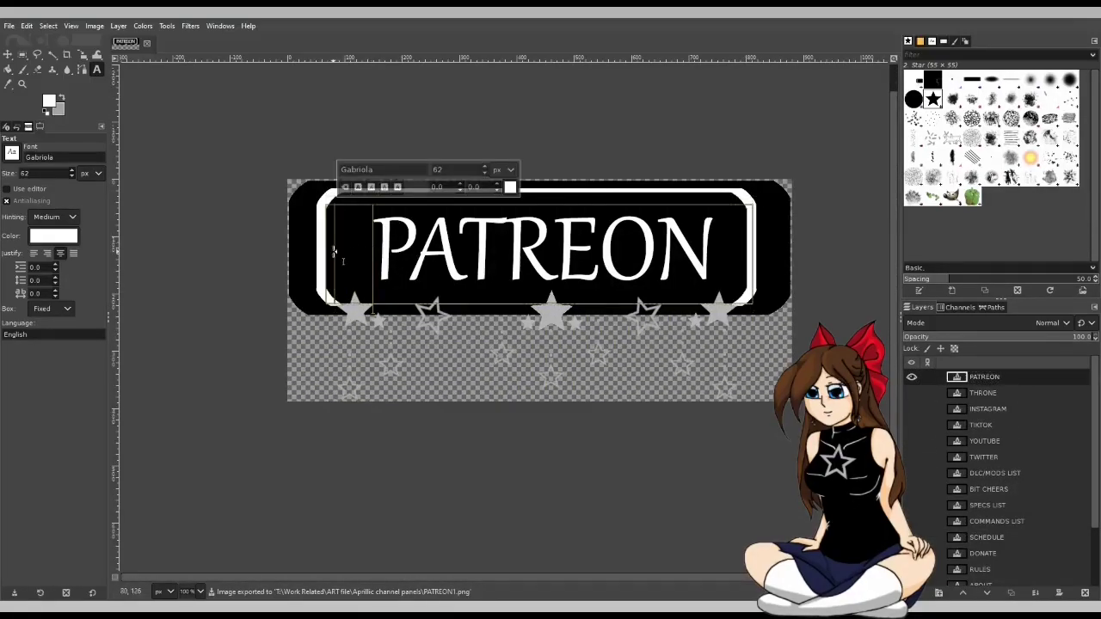
drag(327, 254, 318, 254)
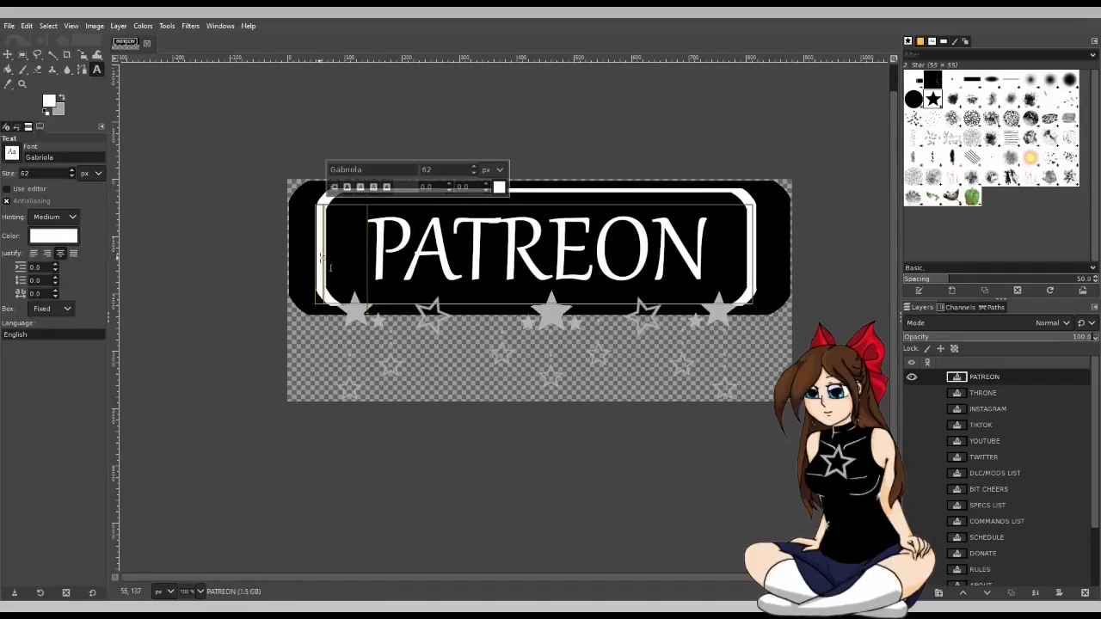
scroll(369, 286, down, 1)
drag(342, 274, 336, 270)
Export the panel with the bottom stars as PATREON2.png.
click(9, 25)
click(48, 227)
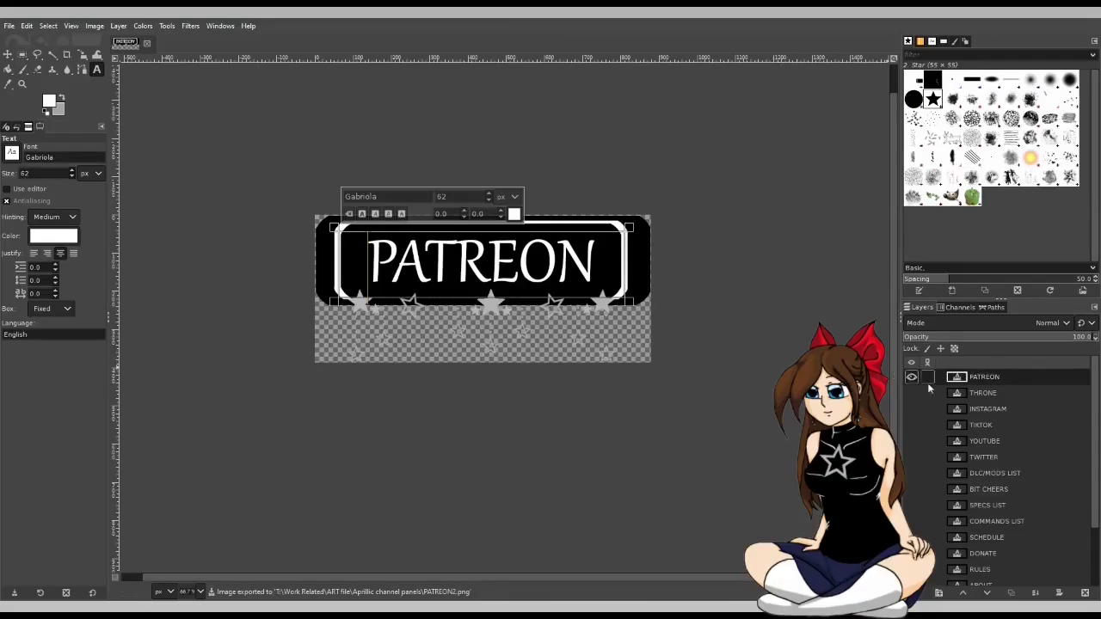
Replace the visible Pasted Layer #13 frame with the Pasted Layer #7 frame under the PATREON lettering.
scroll(939, 382, down, 3)
click(911, 546)
click(912, 561)
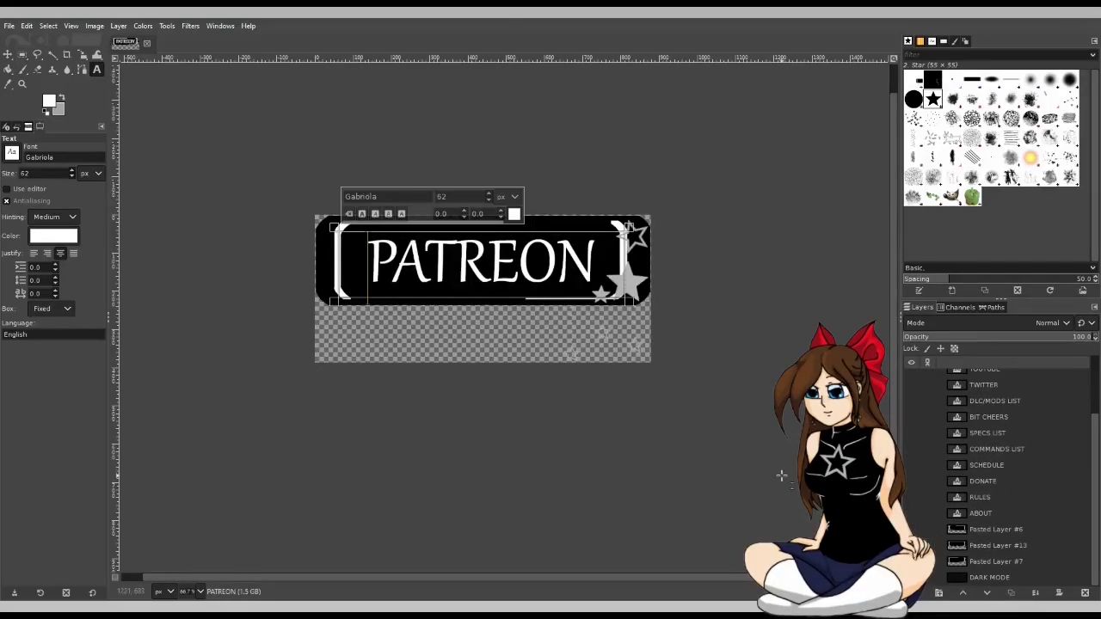
Nudge the PATREON lettering slightly left, away from the stars on the frame's right side.
scroll(1050, 446, up, 3)
click(392, 283)
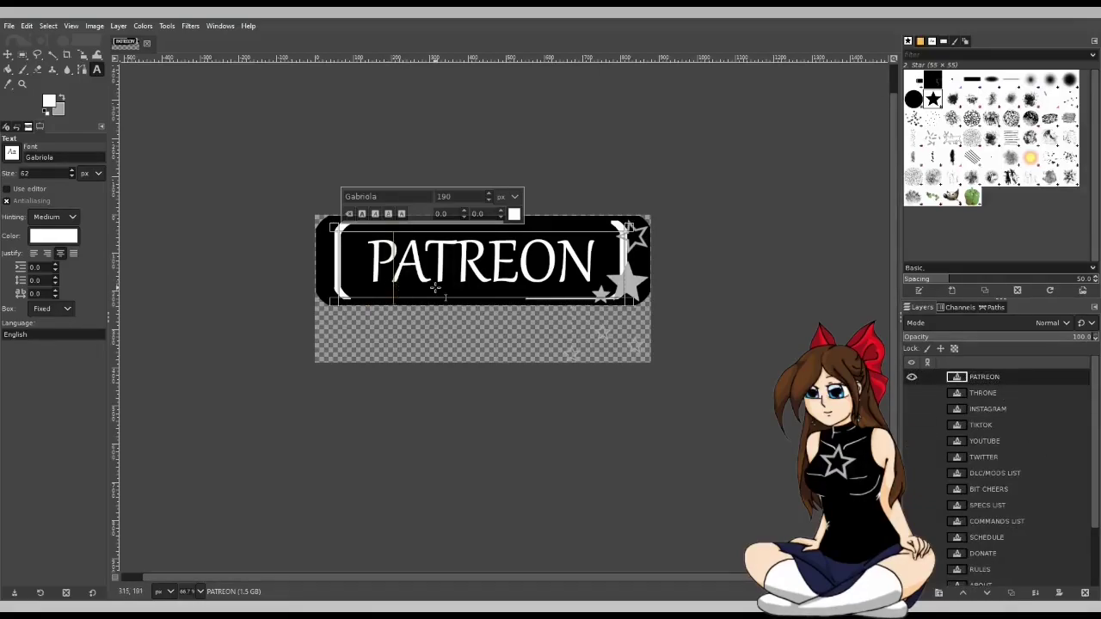
drag(330, 266, 325, 267)
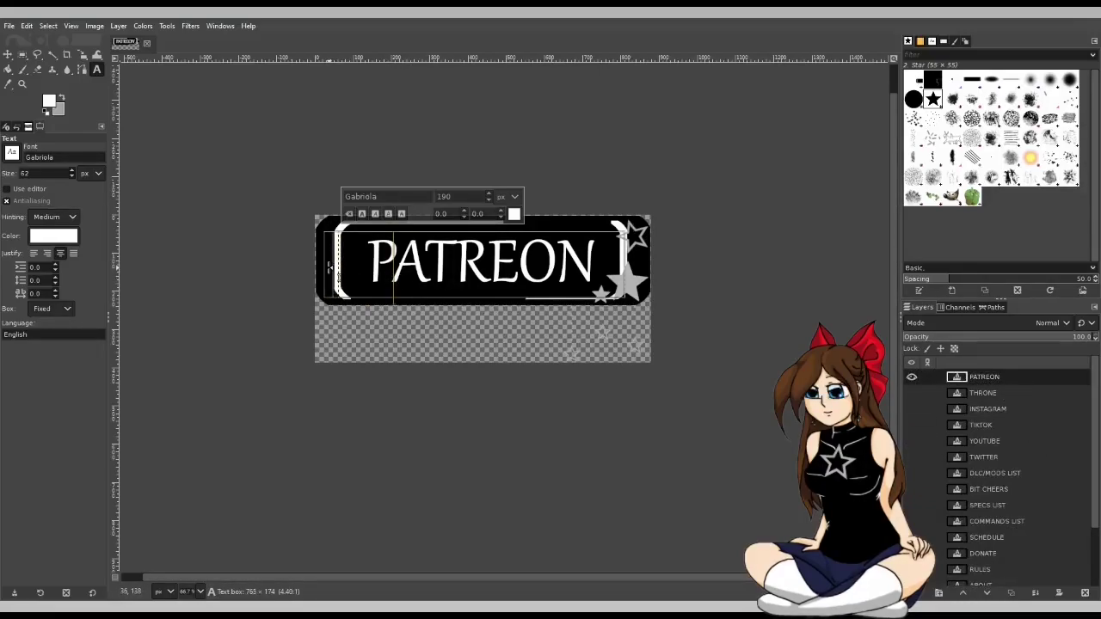
click(743, 314)
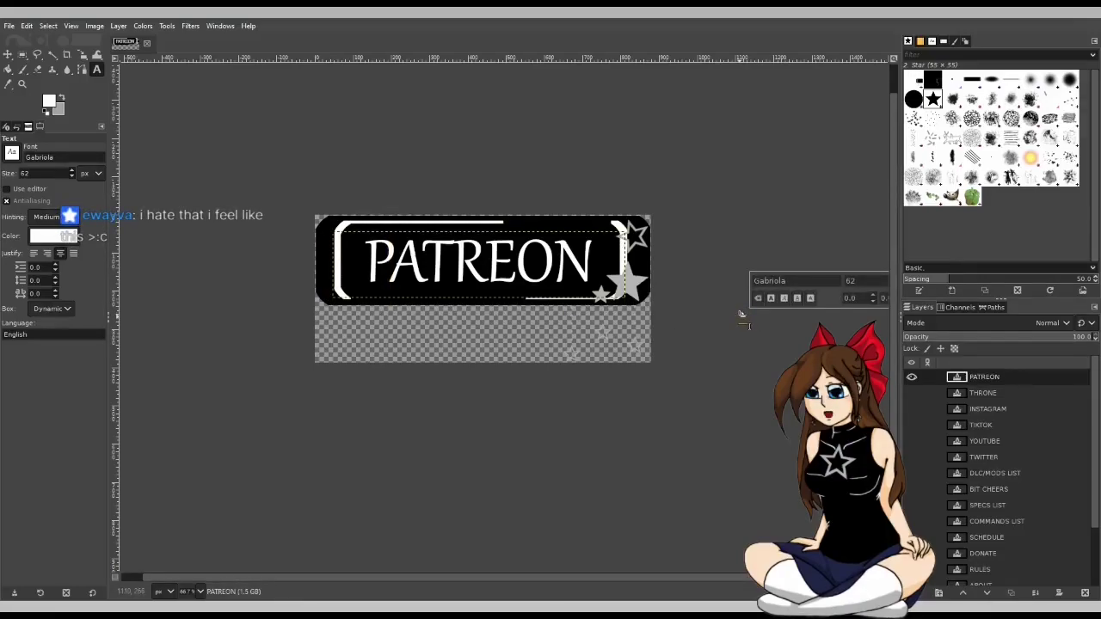
Export the PATREON panel with the right-hand stars.
click(9, 26)
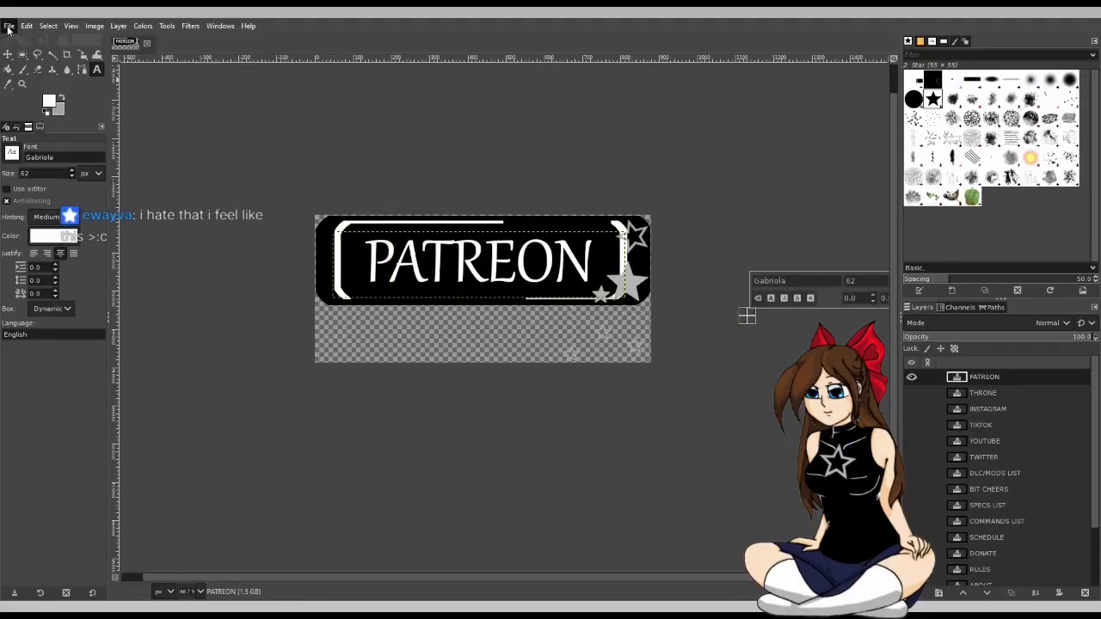
click(86, 224)
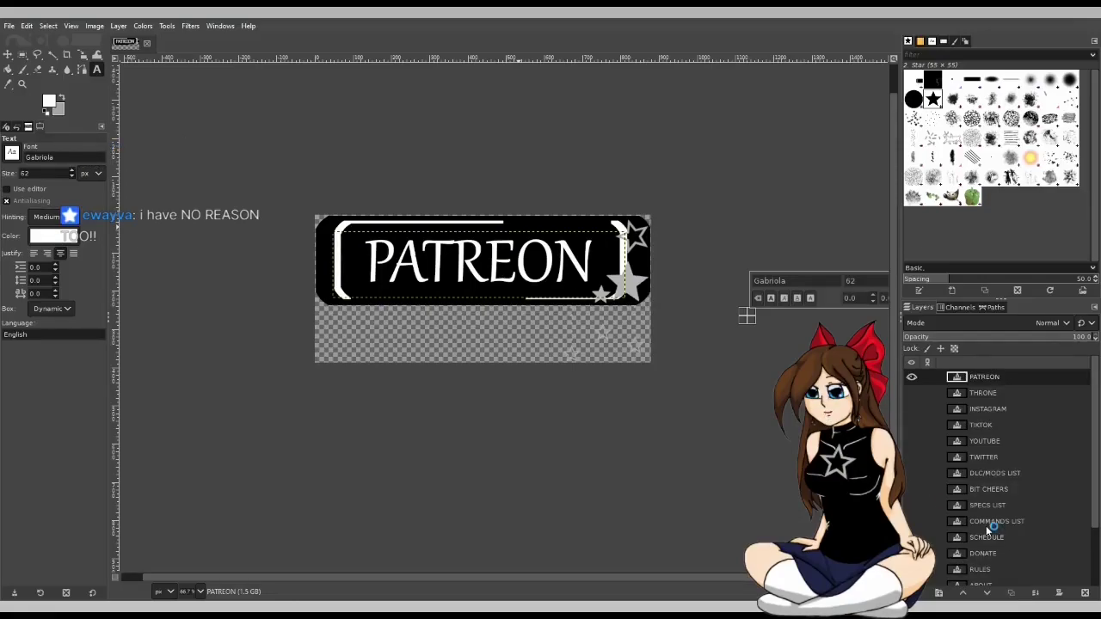
key(ctrl+e)
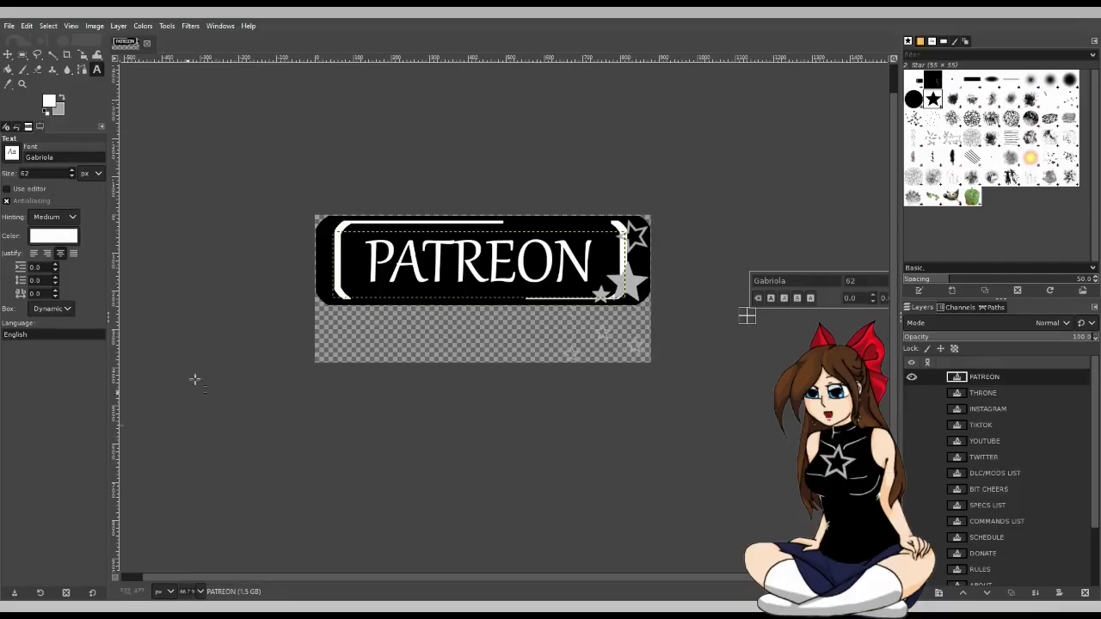
Bring back the Pasted Layer #6 frame and show the BIT CHEERS lettering in place of PATREON.
click(912, 377)
scroll(988, 473, down, 3)
click(911, 416)
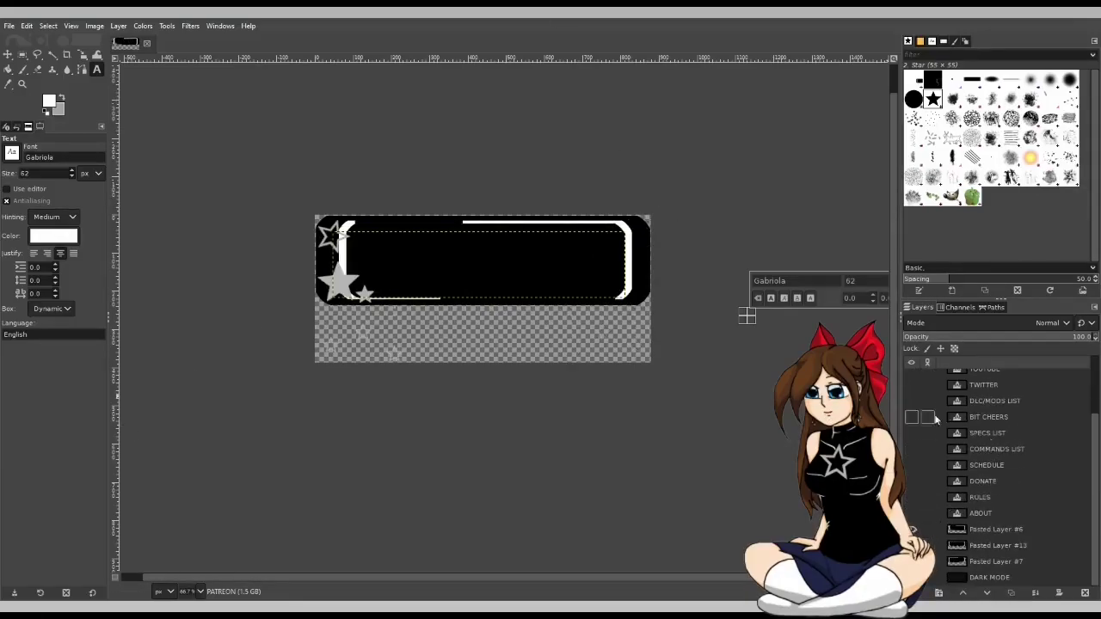
Change the BIT CHEERS lettering to BIT - CHEERS and set its size to 150 px.
click(988, 416)
text(- )
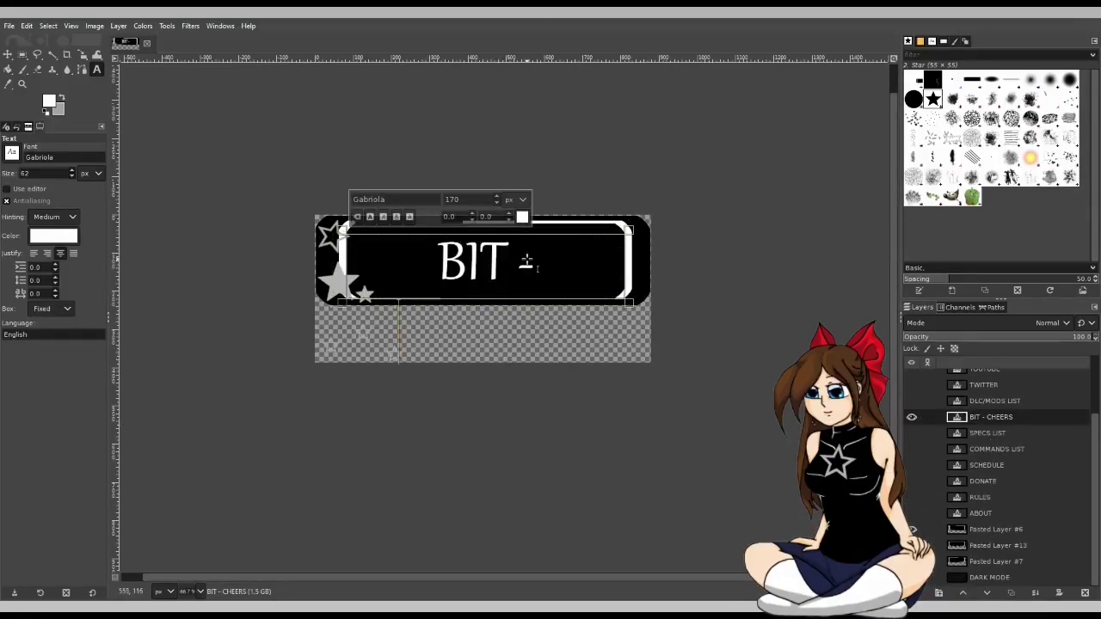
text(5)
key(Return)
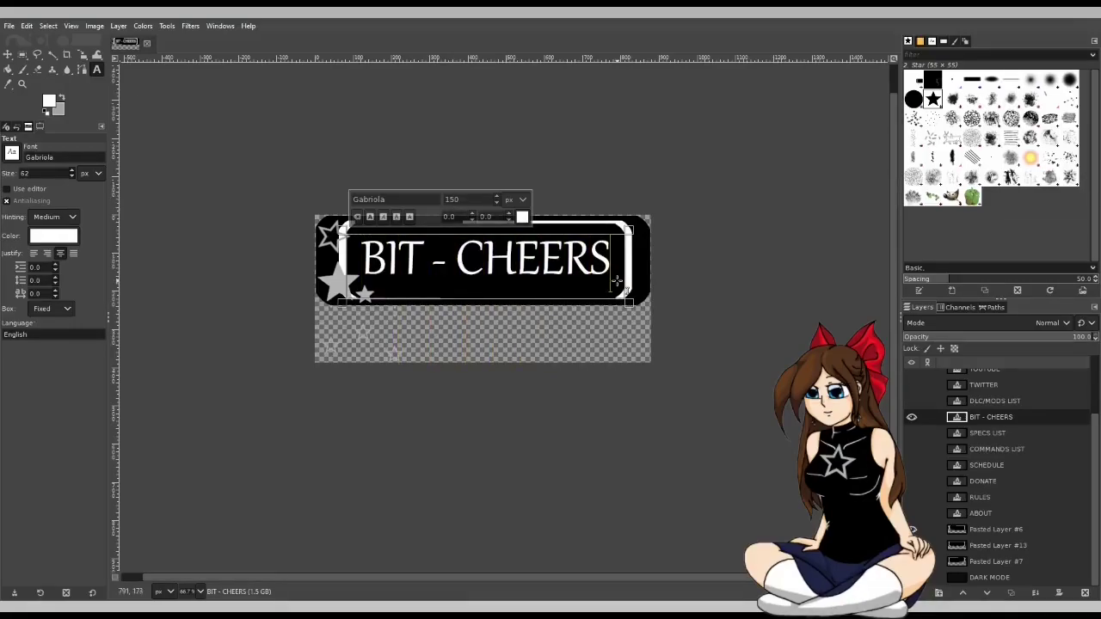
Replace the " - CHEERS" part of the lettering with S to make it read BITS.
key(shift+Left)
key(shift+Left)
key(shift+Left)
key(shift+Left)
key(shift+Left)
key(shift+Left)
key(shift+Left)
key(shift+Left)
key(shift+Left)
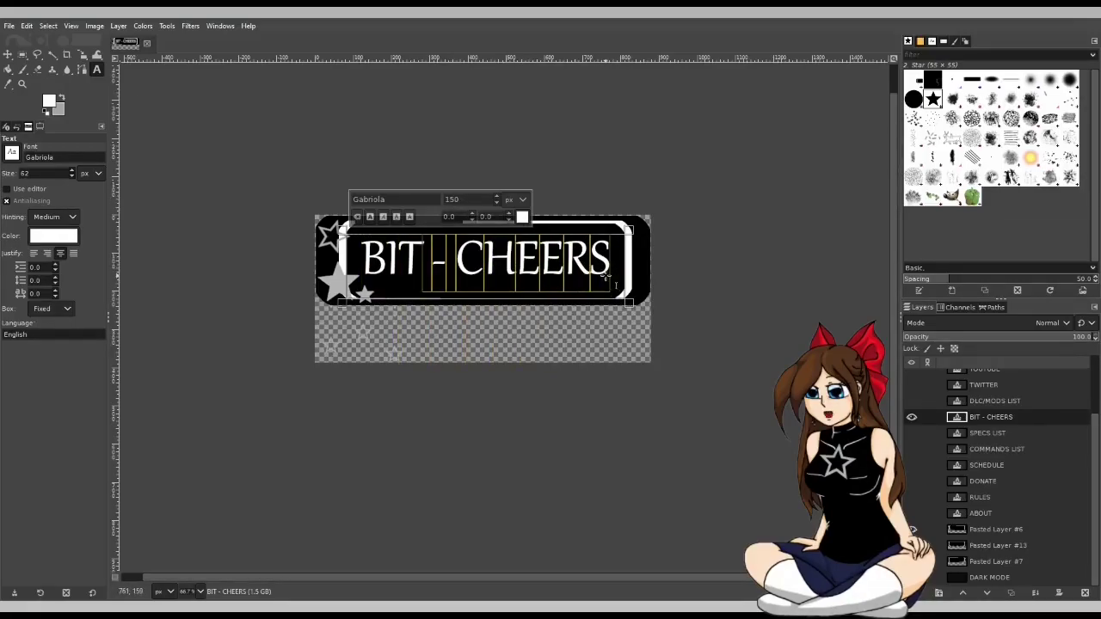
text(S)
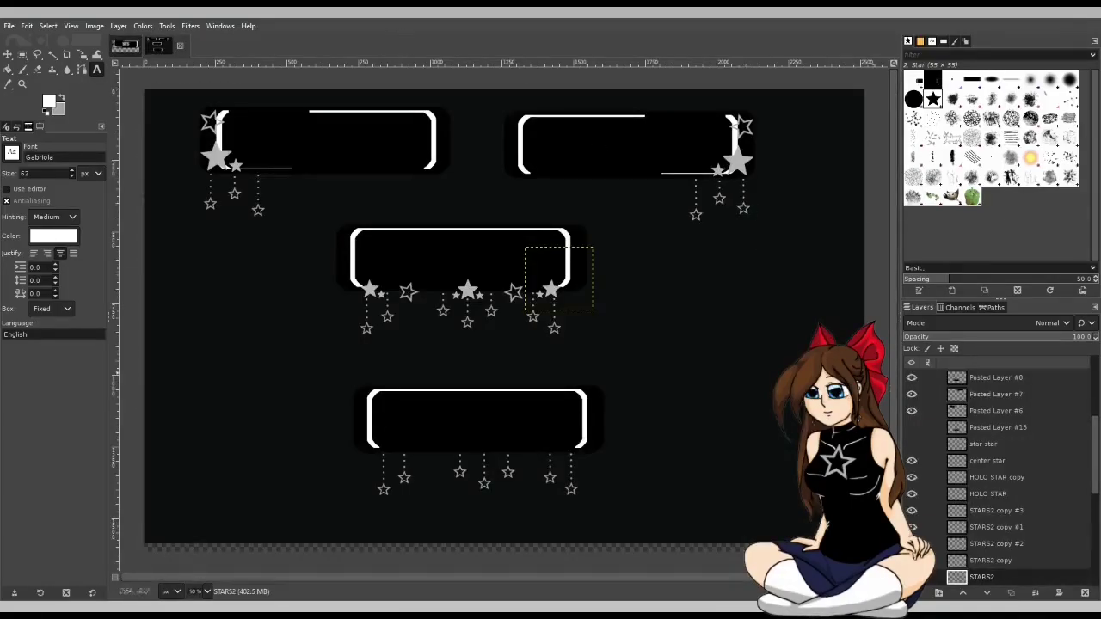
Show the Pasted Layer #4 reference screenshot in the image containing the four frame designs.
scroll(912, 383, up, 5)
click(912, 380)
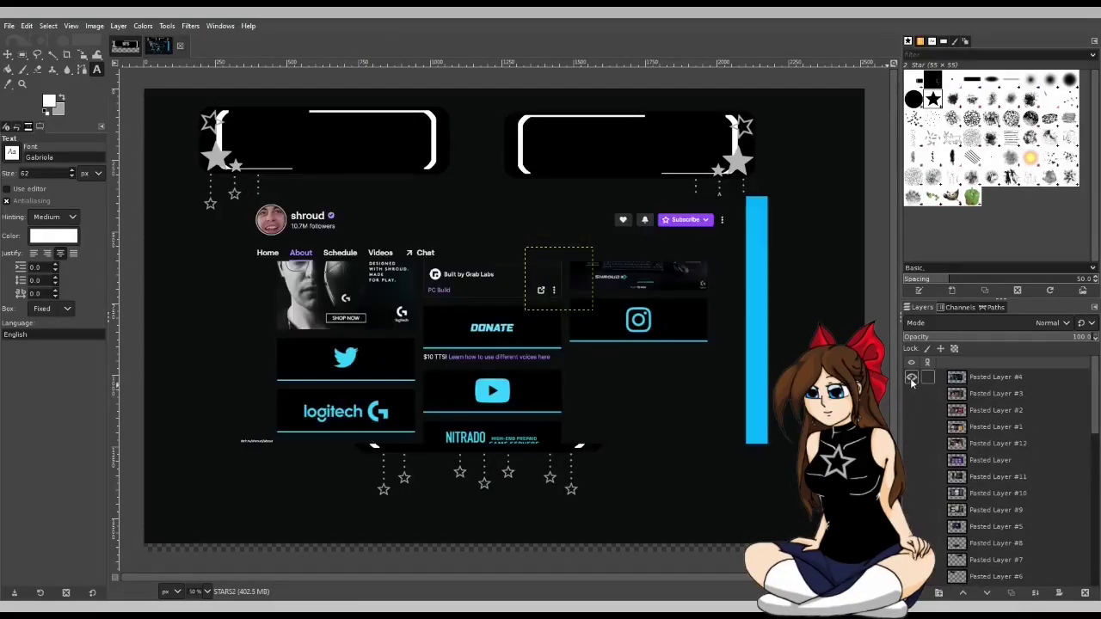
Look through the pasted reference screenshots one at a time, hide them again and close the image containing the four frame designs.
click(912, 380)
click(911, 394)
click(911, 394)
click(911, 410)
click(912, 410)
click(912, 413)
click(912, 414)
click(911, 430)
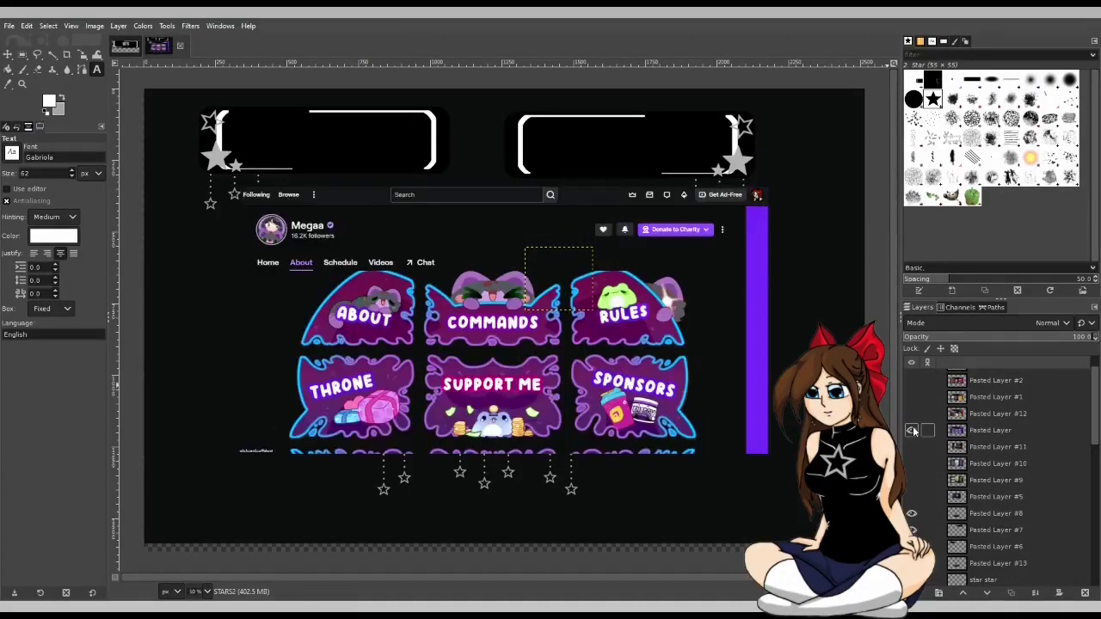
click(912, 430)
click(911, 447)
click(911, 446)
click(912, 464)
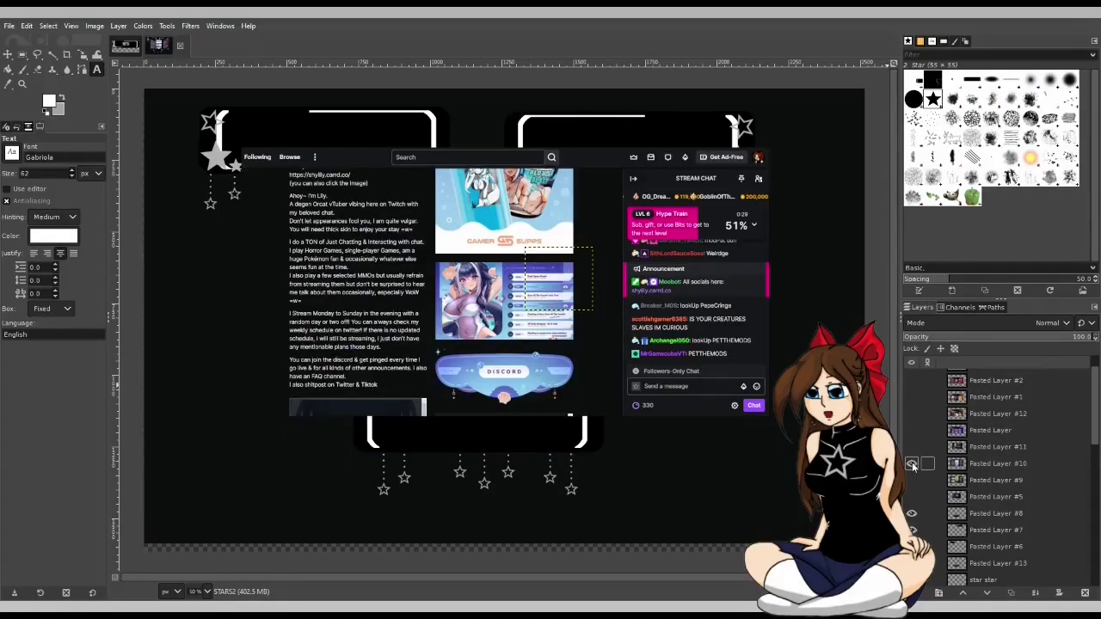
click(911, 464)
click(911, 479)
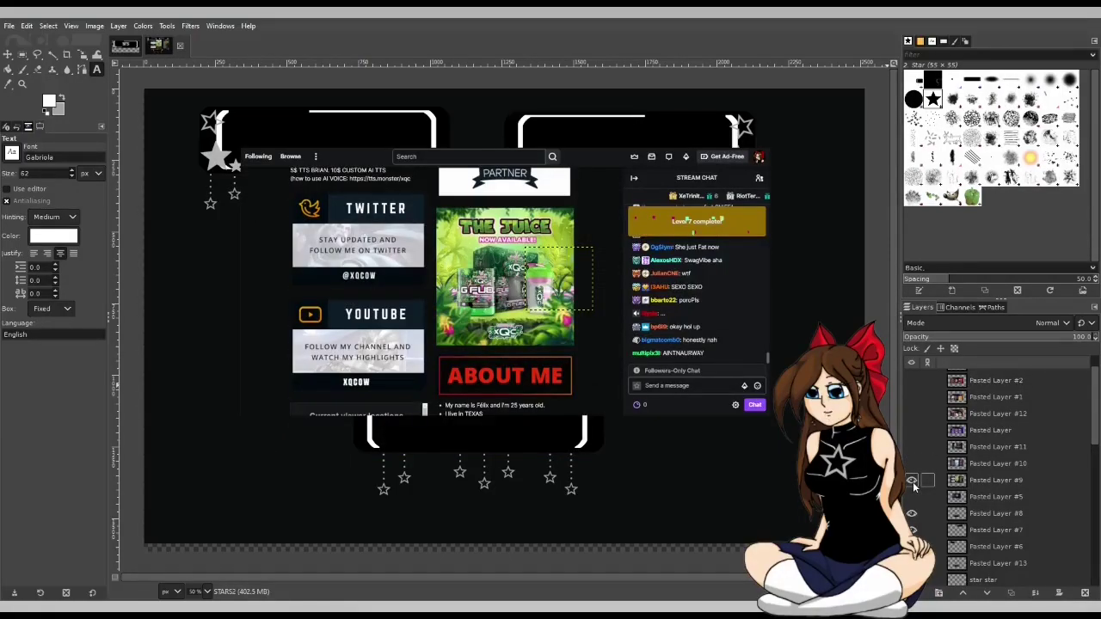
click(912, 480)
click(912, 496)
click(911, 496)
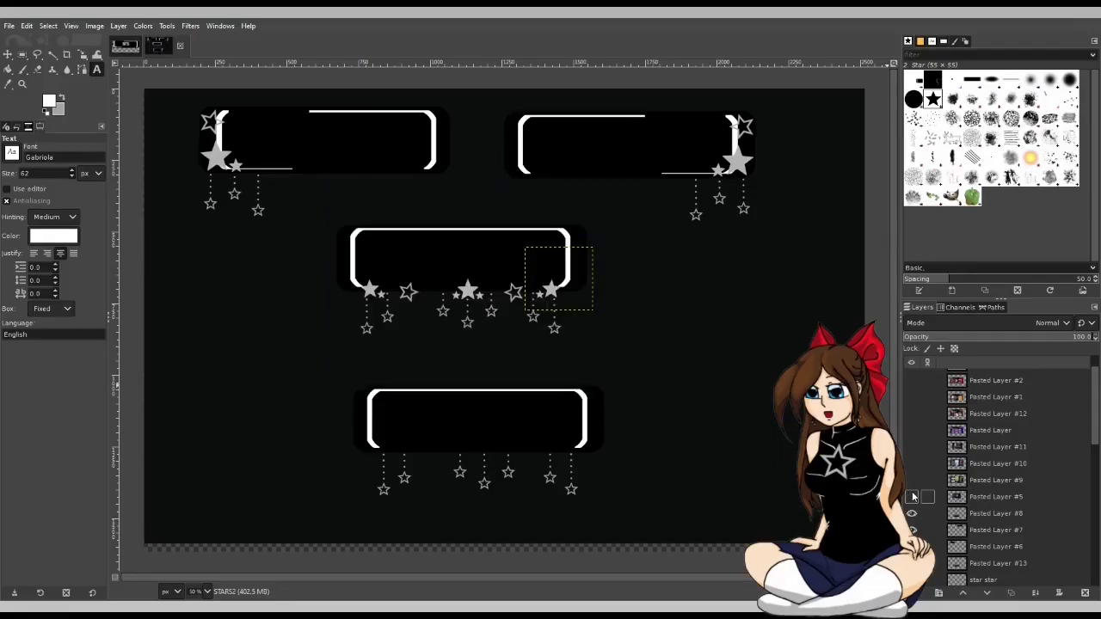
click(180, 44)
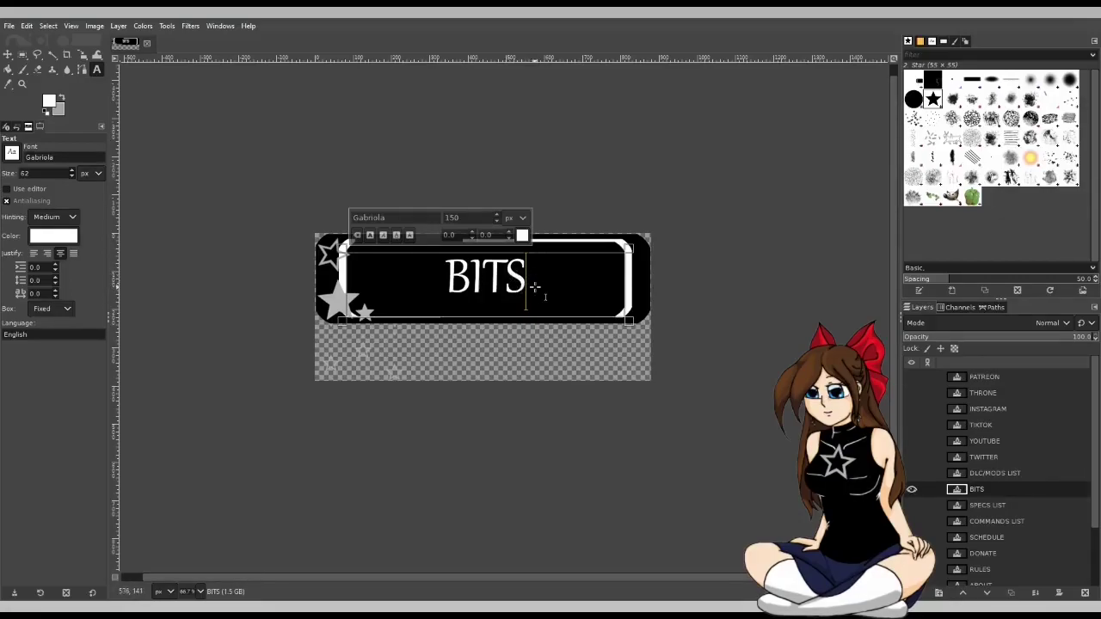
Set the BITS lettering to 240 px and extend its text box slightly upward to raise the word in the frame.
key(ctrl+a)
double_click(451, 218)
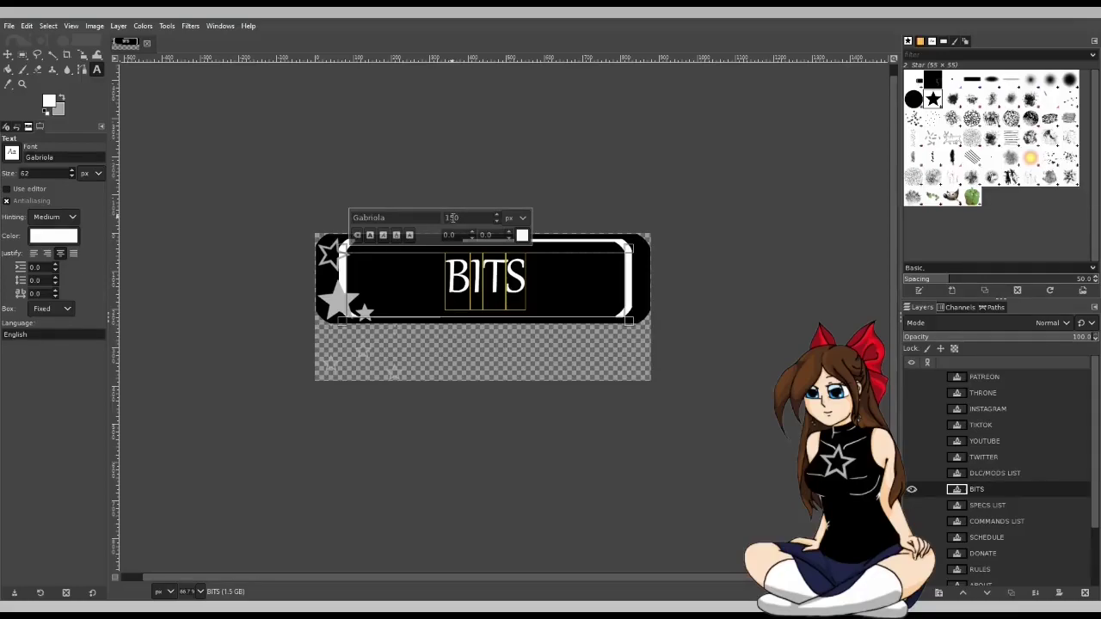
text(240)
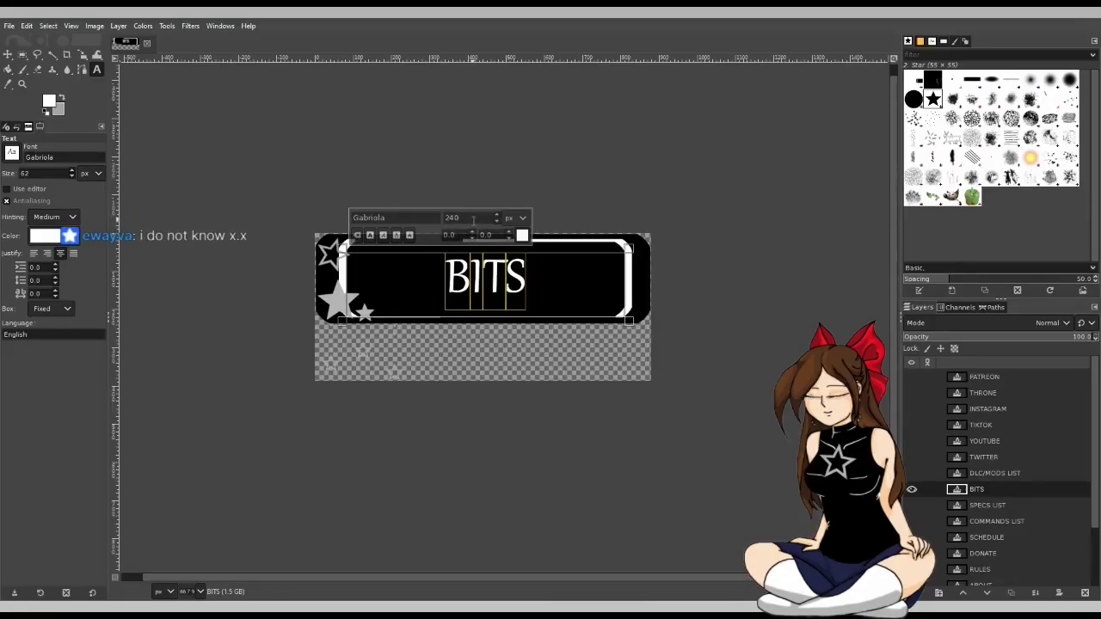
key(Return)
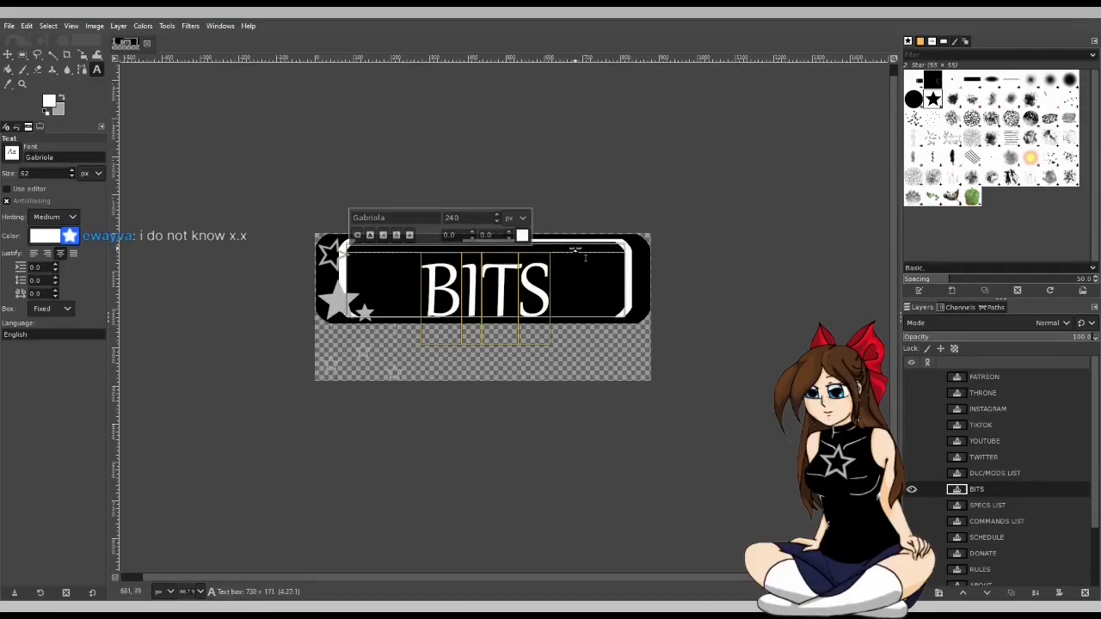
drag(585, 259, 584, 252)
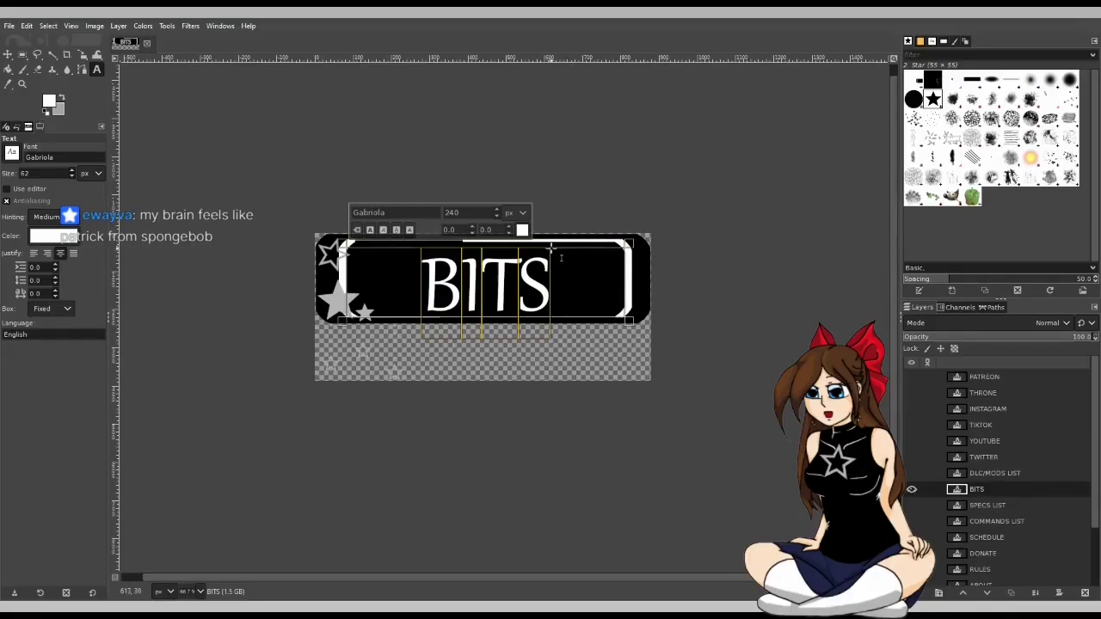
Add an exclamation mark in front of BITS and set the whole !BITS lettering to 240 px.
click(563, 292)
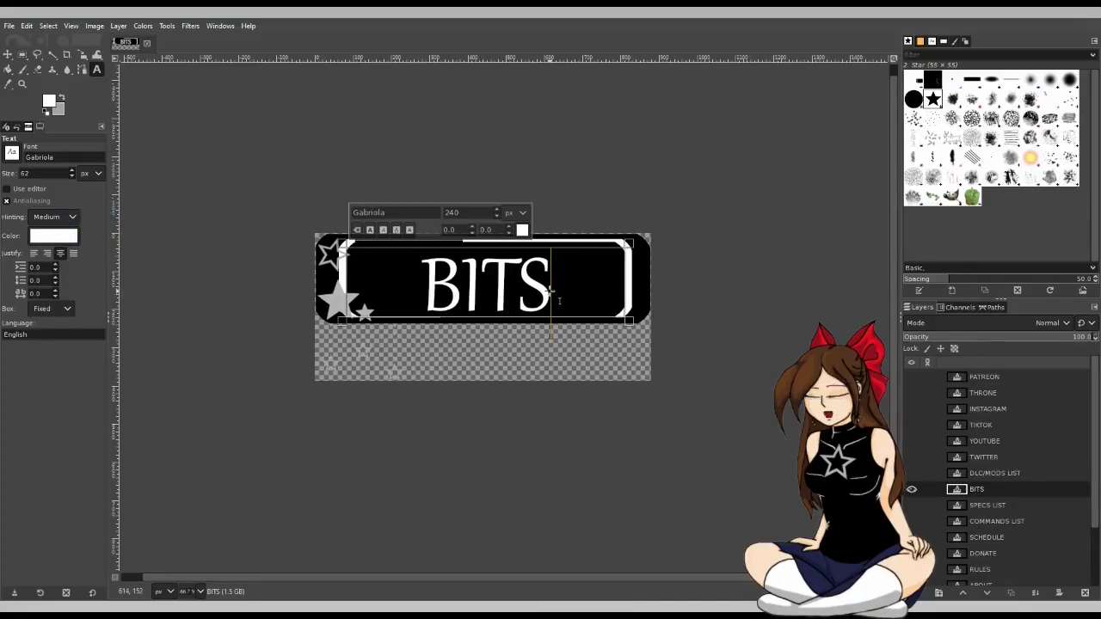
click(426, 295)
text(!)
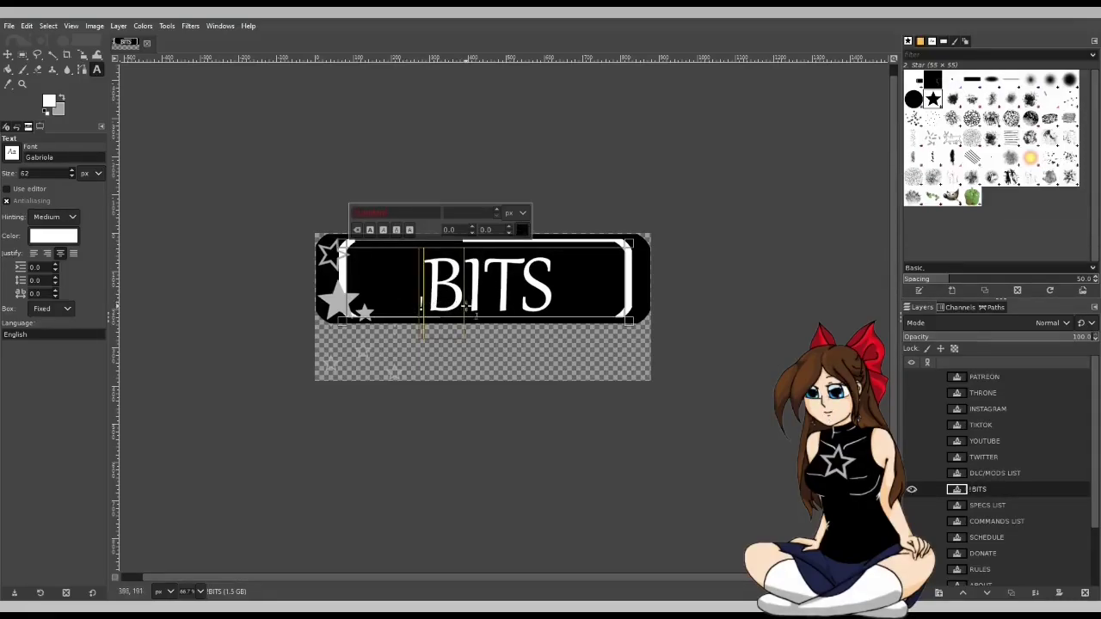
click(575, 289)
key(ctrl+a)
click(466, 213)
text(24)
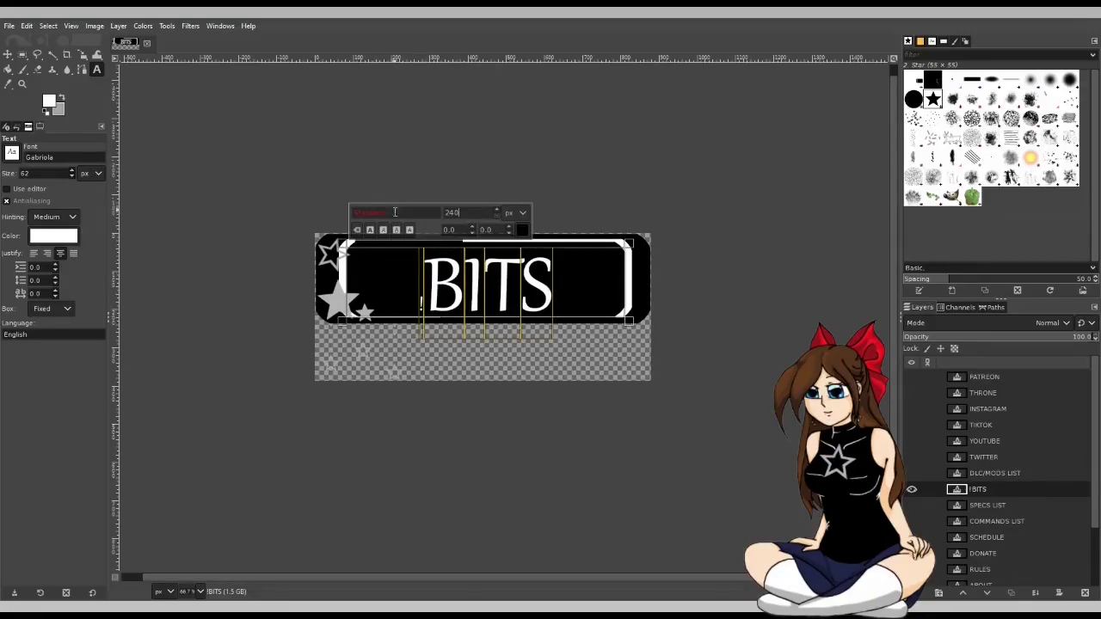
key(Return)
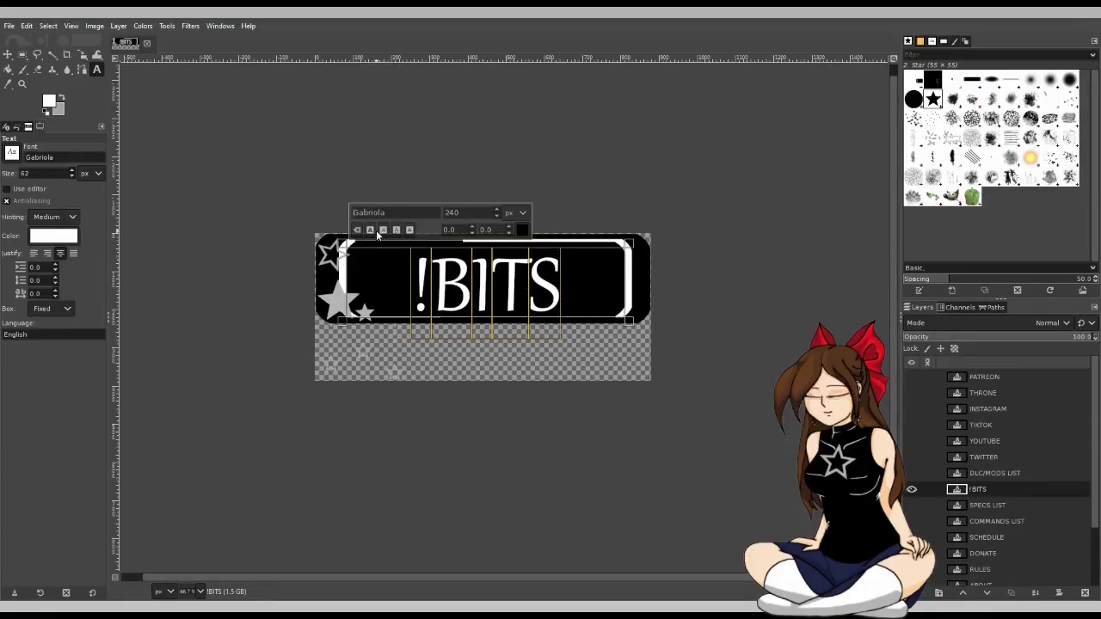
Compare the SPECS LIST lettering with !BITS by showing each in turn inside the frame.
click(988, 505)
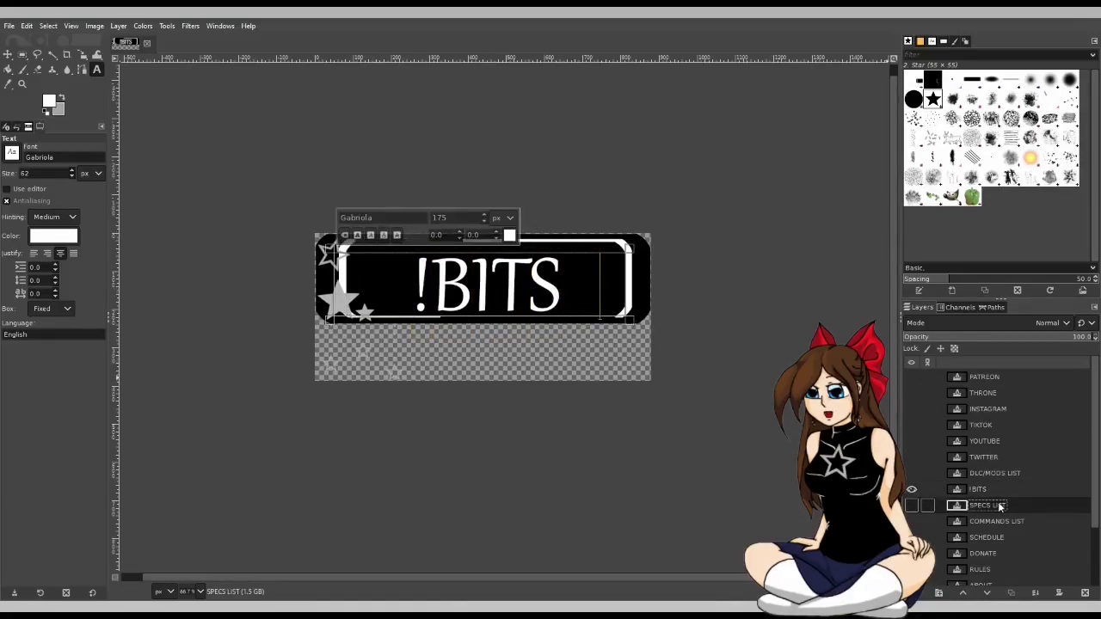
click(912, 504)
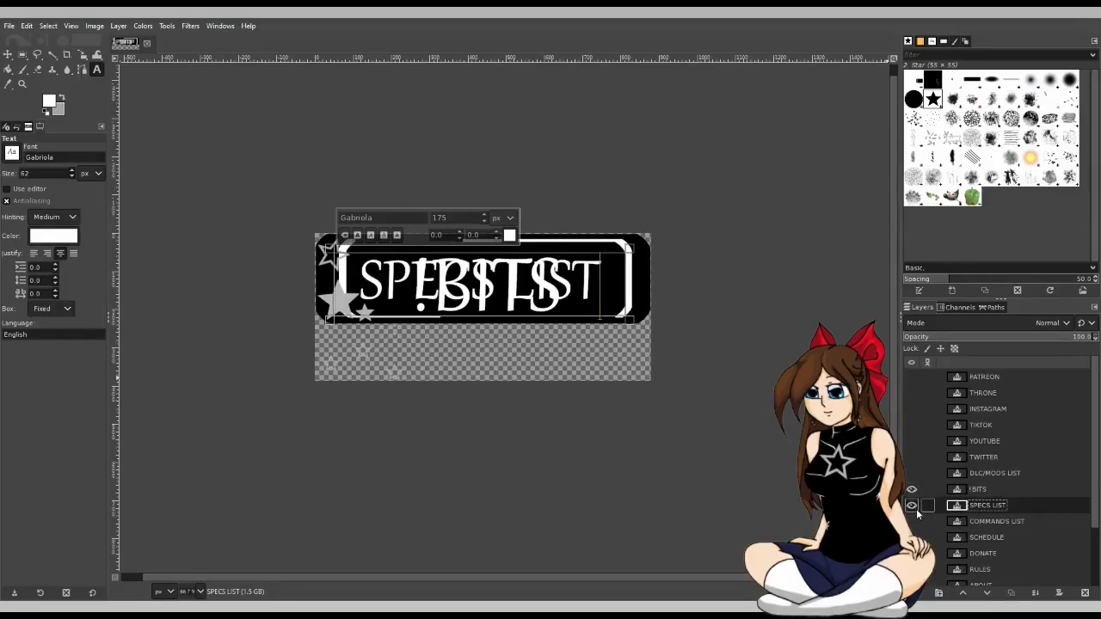
click(912, 488)
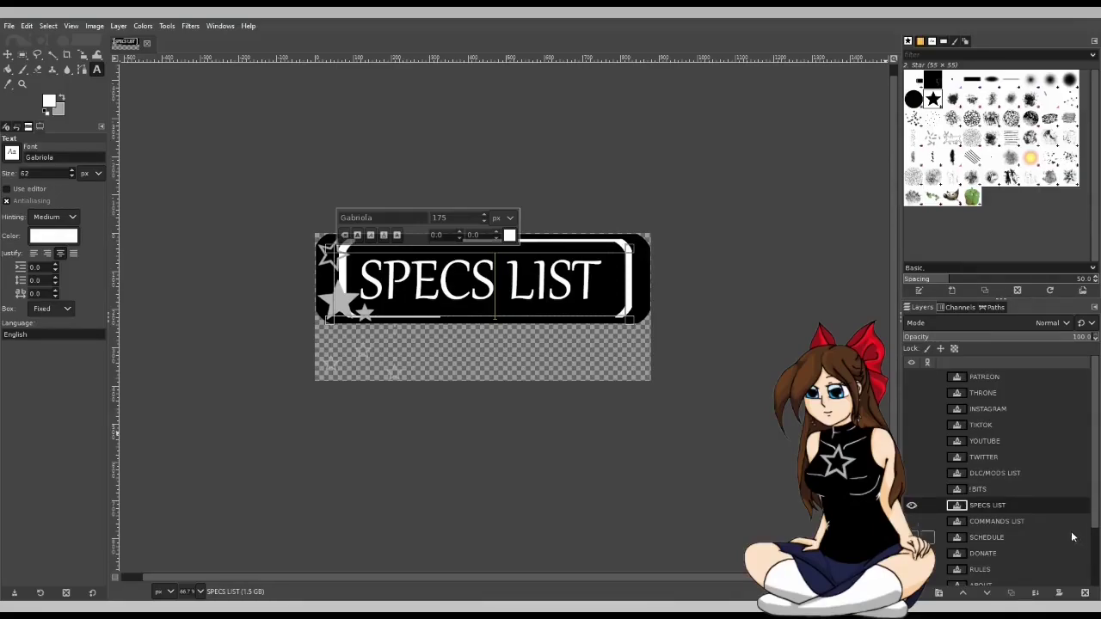
click(911, 505)
click(911, 488)
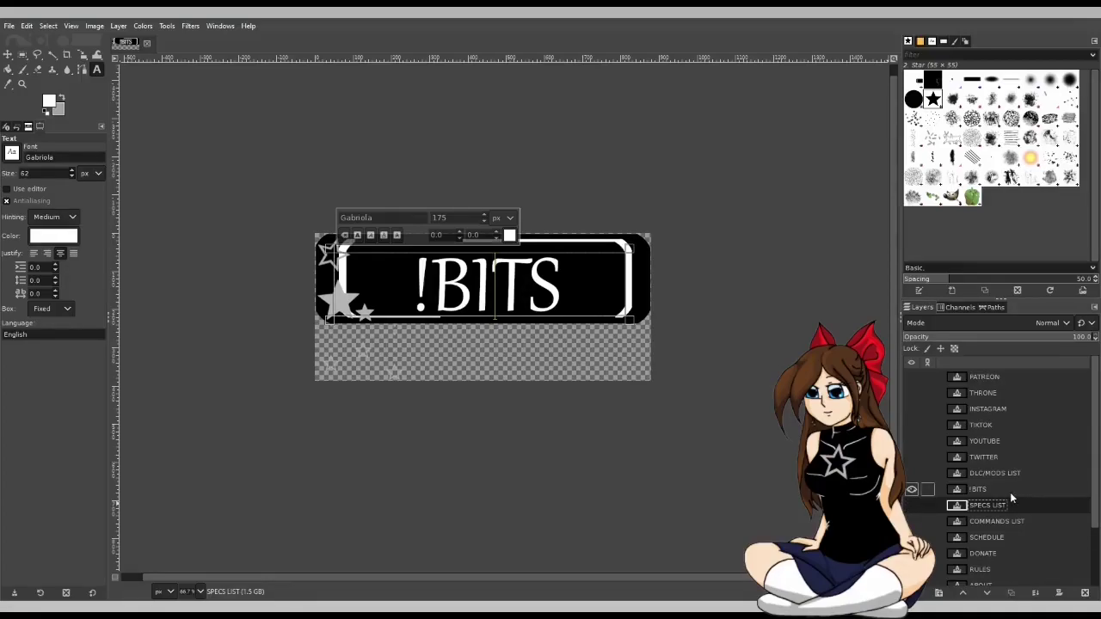
click(713, 401)
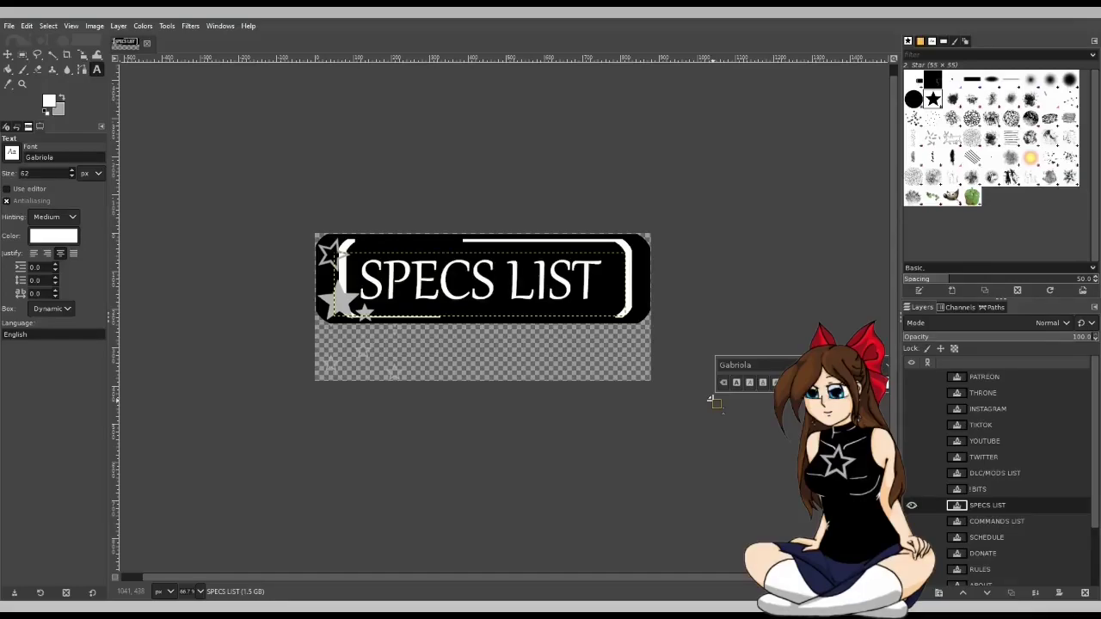
Undo the edits to the BITS lettering back to the BIT CHEERS wording.
key(ctrl+z)
key(ctrl+z)
key(ctrl+z)
key(ctrl+z)
key(ctrl+z)
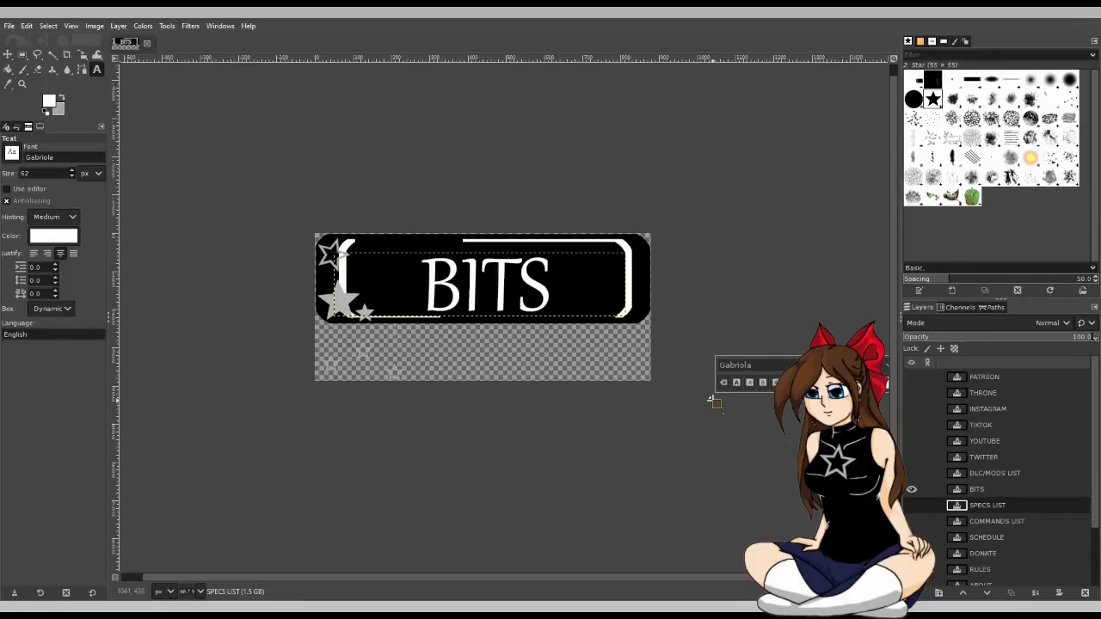
key(ctrl+z)
key(ctrl+z)
drag(710, 399, 713, 432)
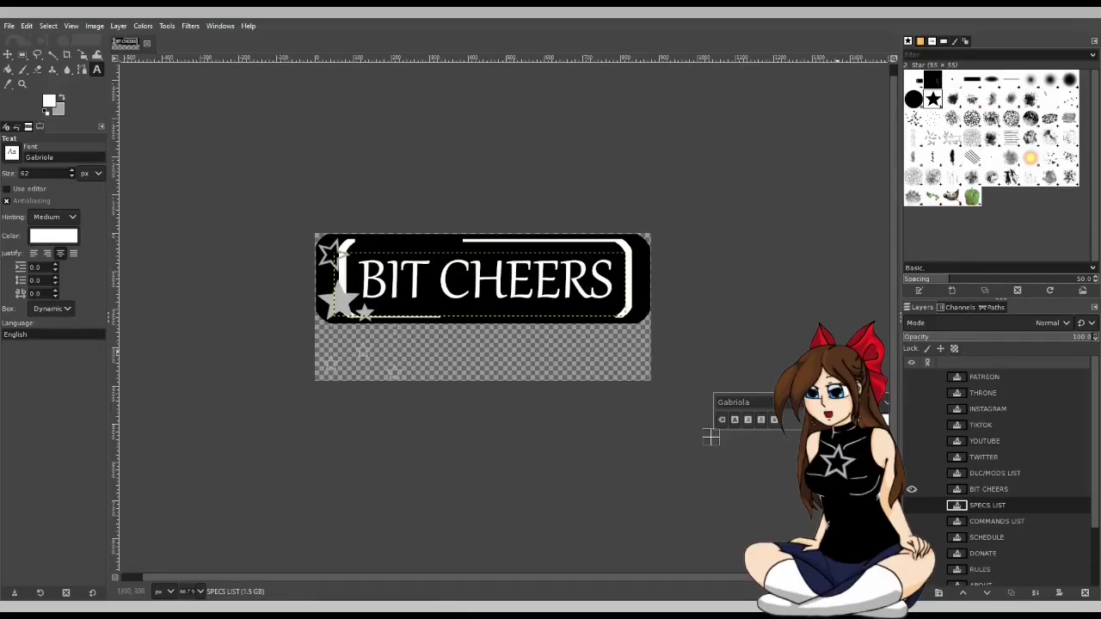
Hide the BIT CHEERS lettering and show a duplicate of the ABOUT layer at the top of the layer stack.
click(912, 489)
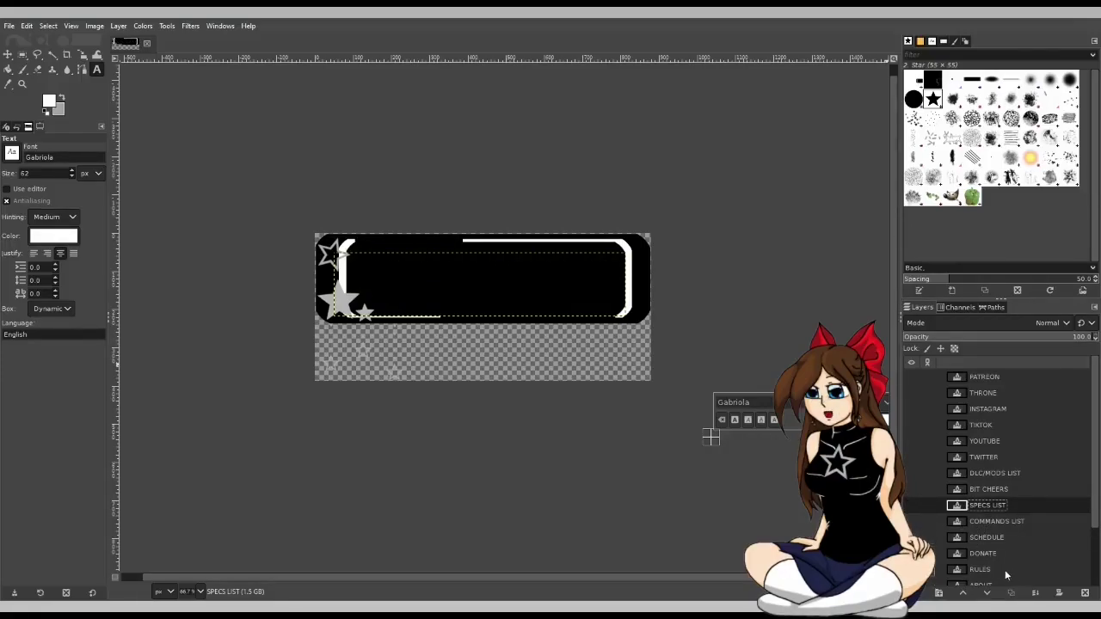
scroll(1005, 571, down, 3)
click(988, 523)
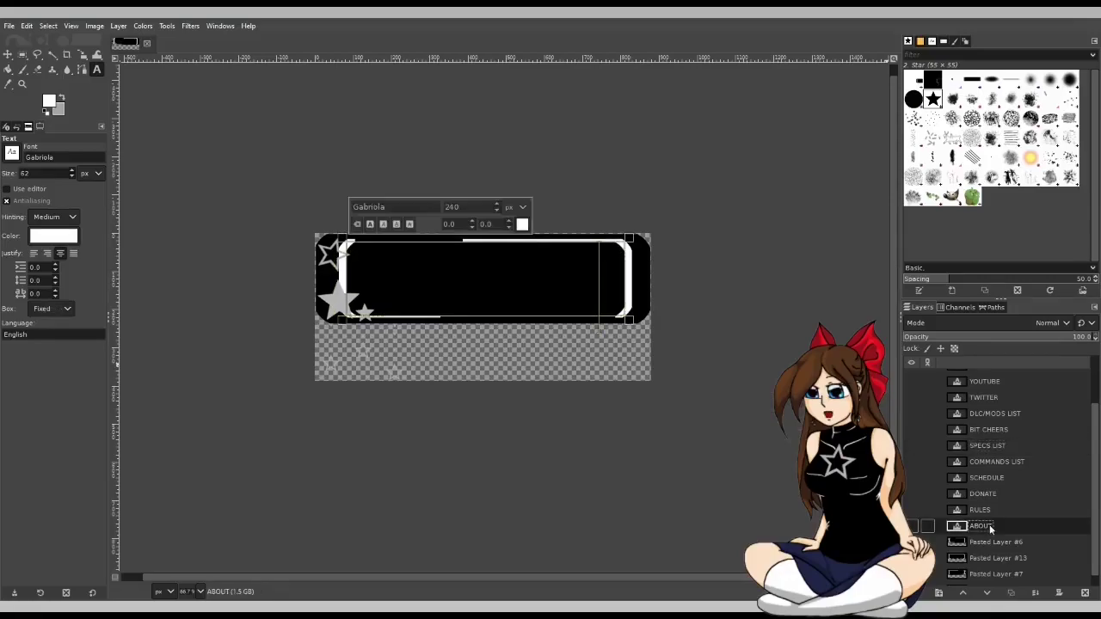
key(shift+ctrl+d)
scroll(1023, 405, up, 3)
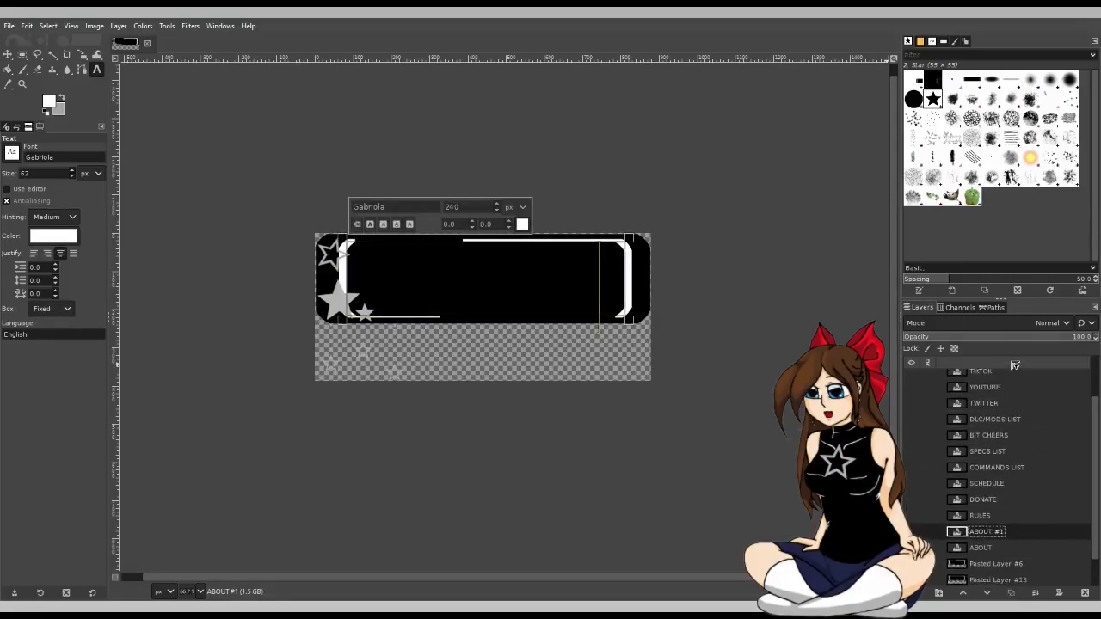
scroll(1015, 380, up, 1)
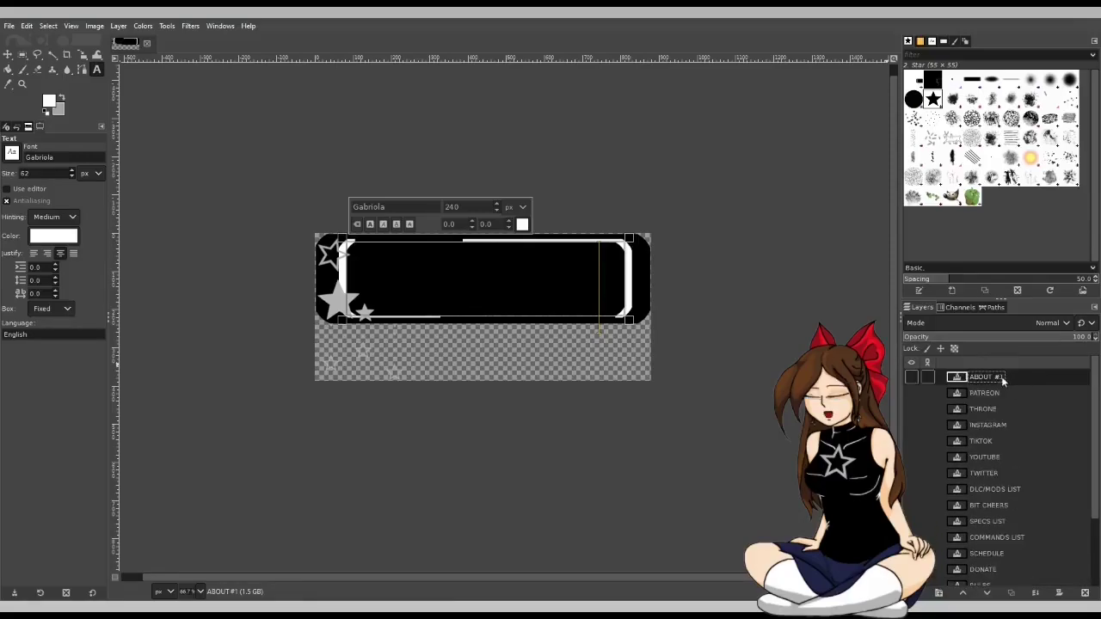
click(912, 377)
Try ARTIST in place of the duplicated ABOUT lettering and replace it with CREDITS.
click(554, 266)
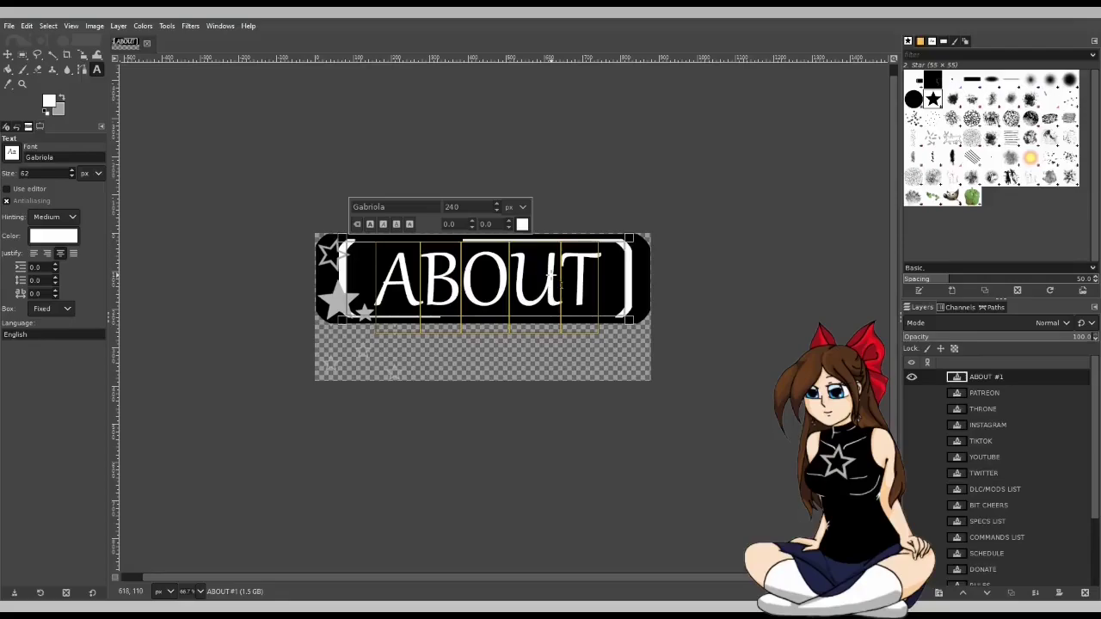
text(ARTIST)
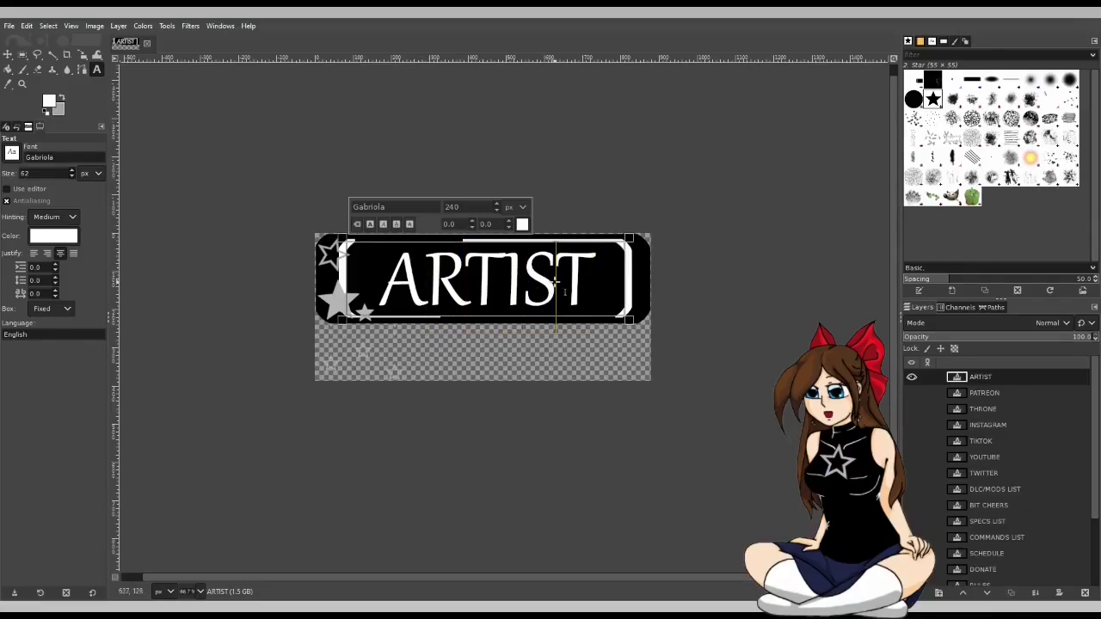
drag(606, 289, 367, 267)
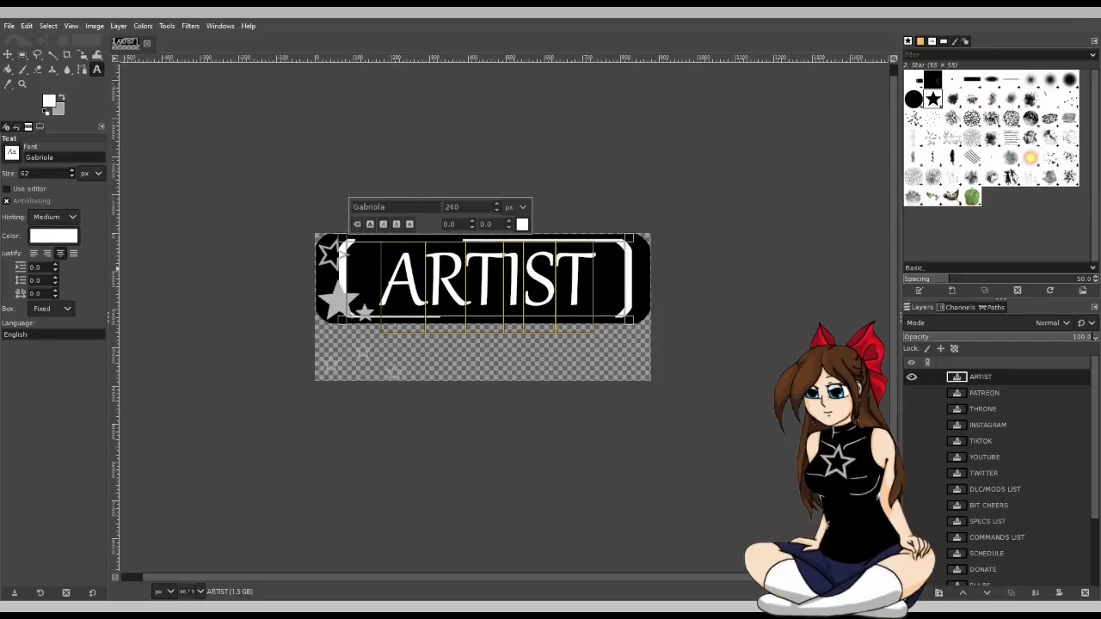
key(ctrl+a)
text(CREDITS)
Set the CREDITS lettering to 230 px and export the panel as CREDITS1.png.
scroll(452, 206, down, 1)
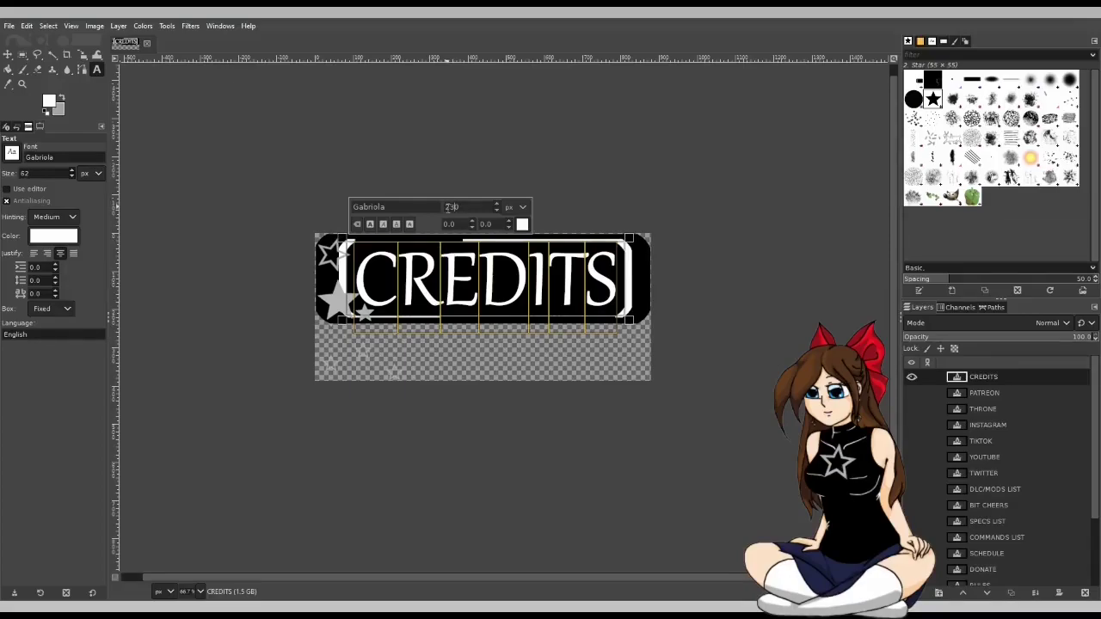
key(Escape)
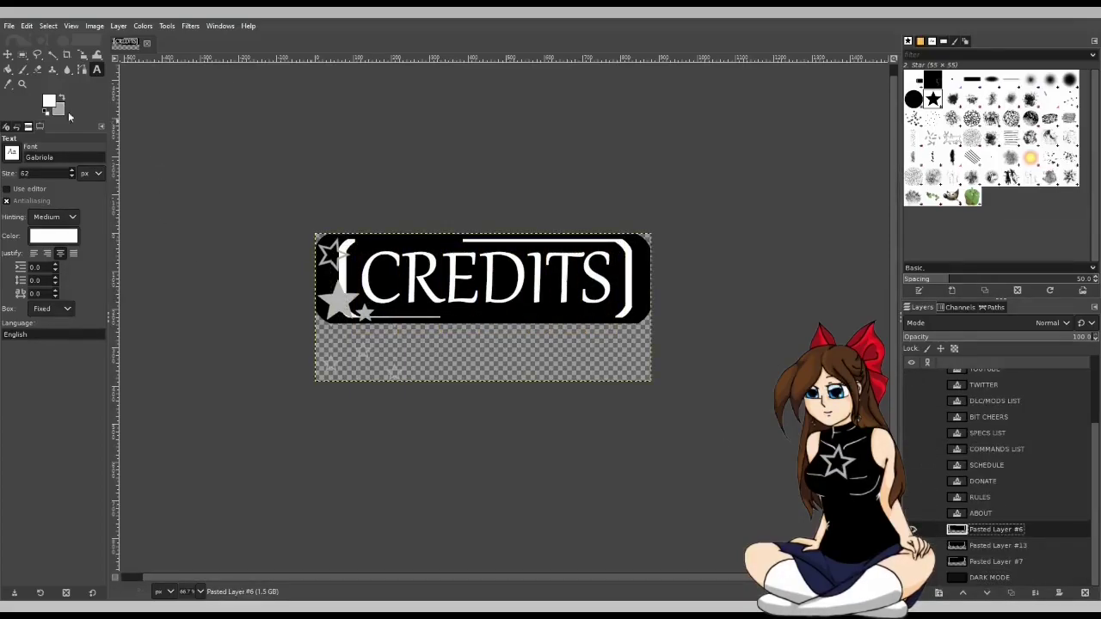
click(441, 284)
key(ctrl+shift+e)
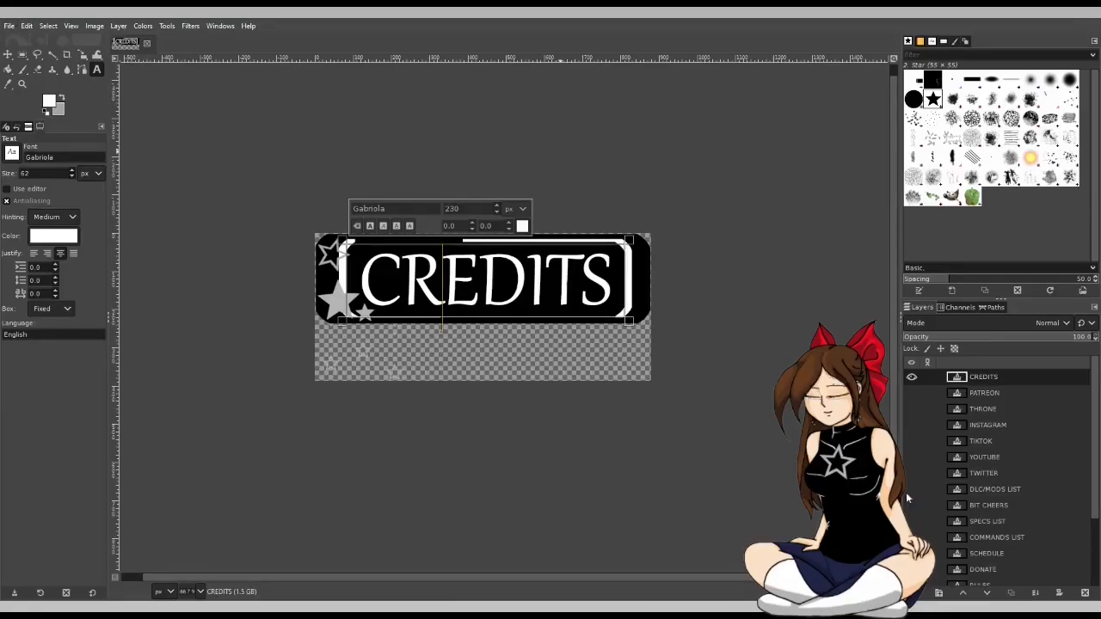
Fit CREDITS slightly further left on the frame with stars along its lower edge and export the panel as CREDITS2.png.
scroll(990, 520, down, 5)
click(911, 536)
click(912, 521)
scroll(990, 520, up, 5)
drag(341, 284, 334, 282)
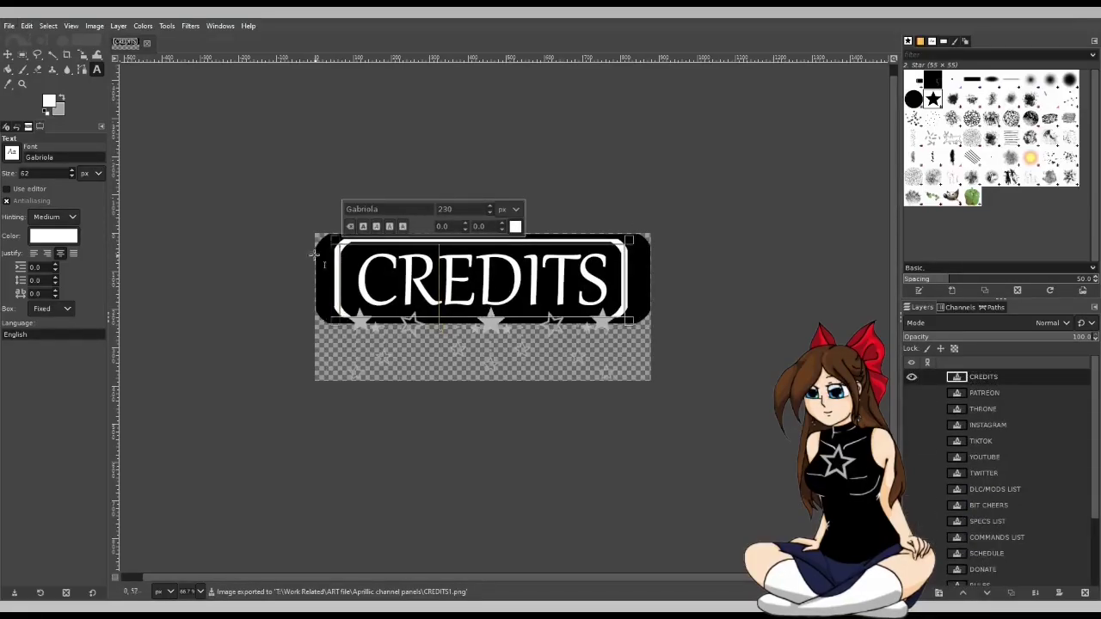
key(Return)
Switch to the frame with stars at its right end, shift CREDITS slightly further left and export the panel.
scroll(999, 470, down, 3)
click(911, 545)
click(912, 529)
scroll(988, 517, up, 3)
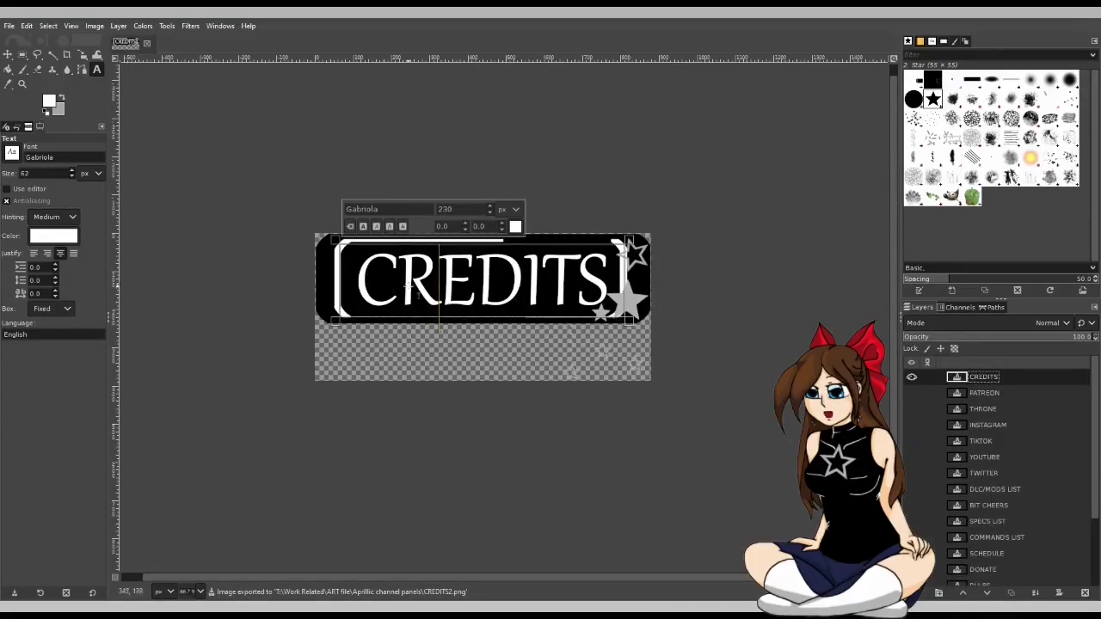
click(328, 274)
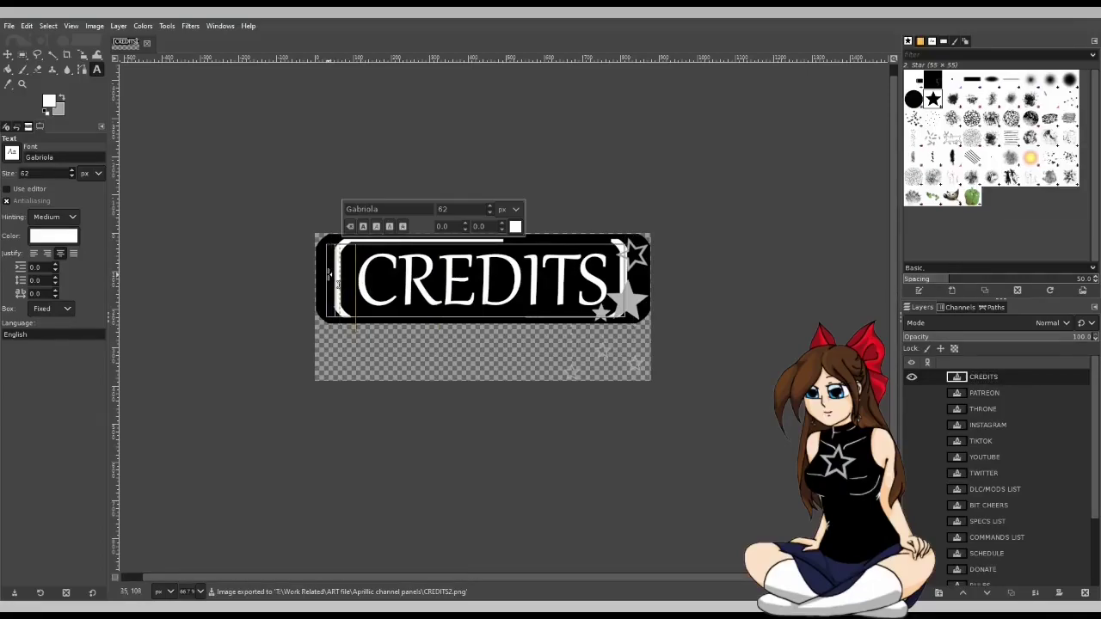
drag(329, 274, 325, 275)
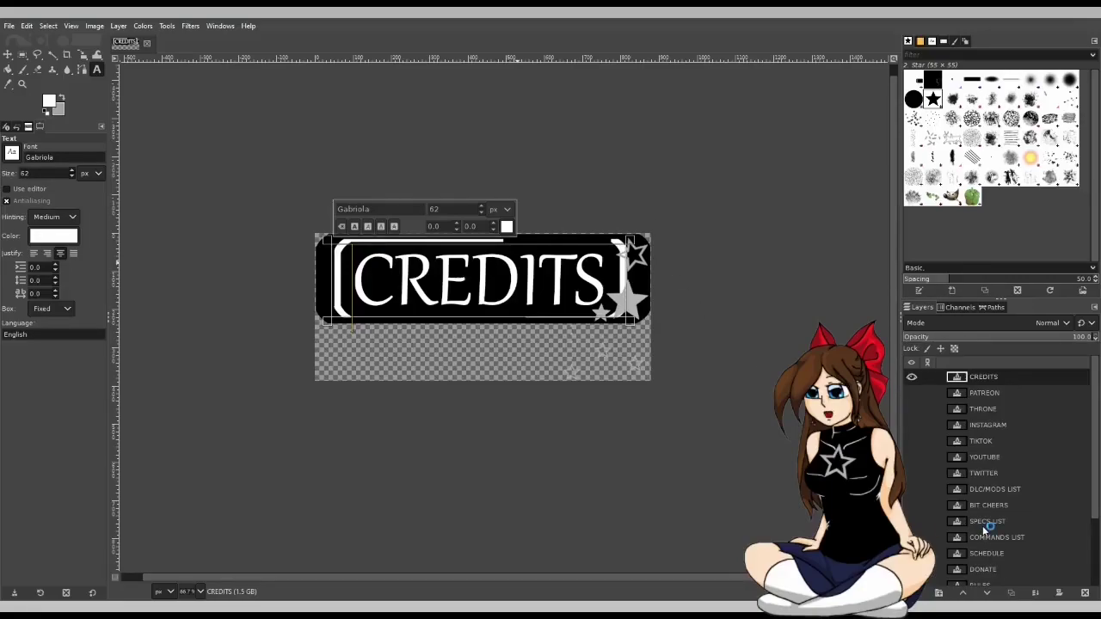
key(ctrl+e)
scroll(1027, 508, down, 3)
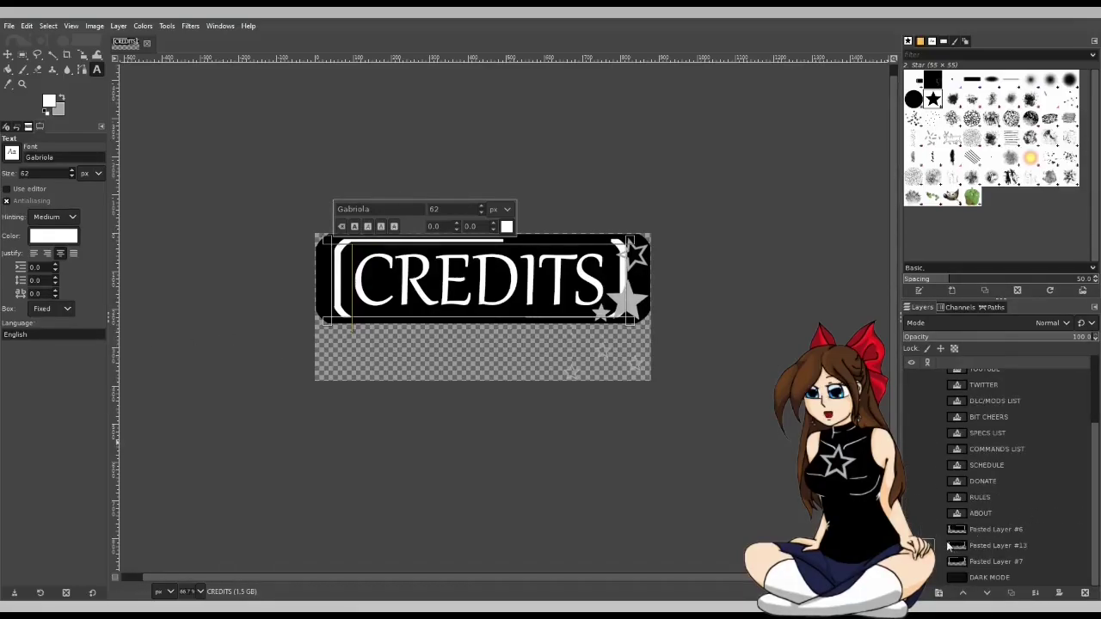
Switch to the frame with stars at its left end and turn a topmost duplicate of the ABOUT lettering into MERCH.
click(913, 529)
scroll(989, 524, up, 1)
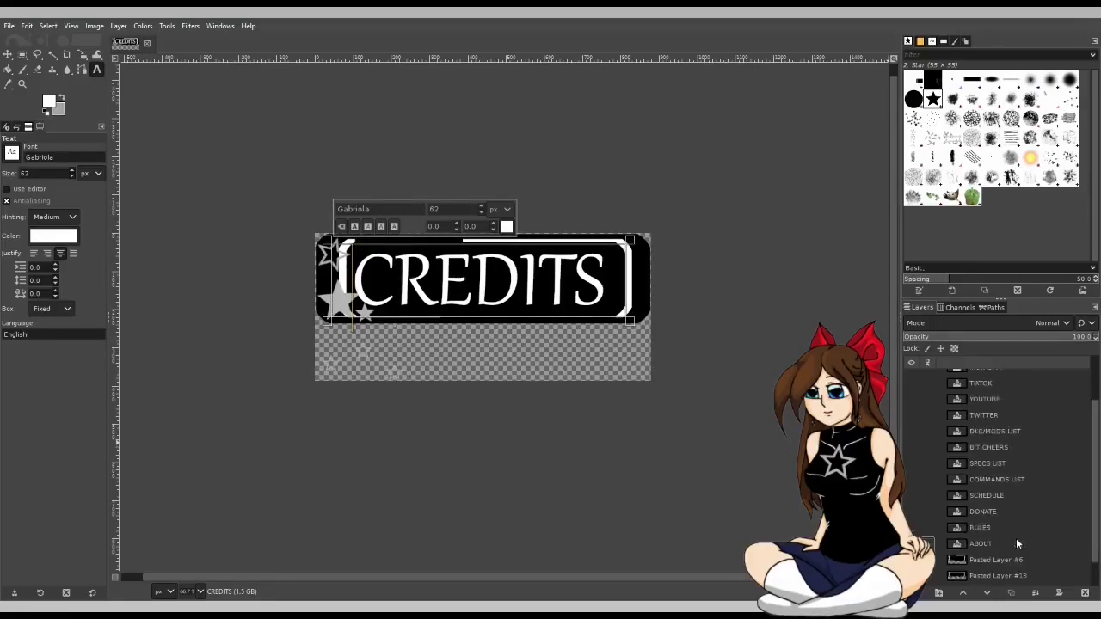
click(981, 542)
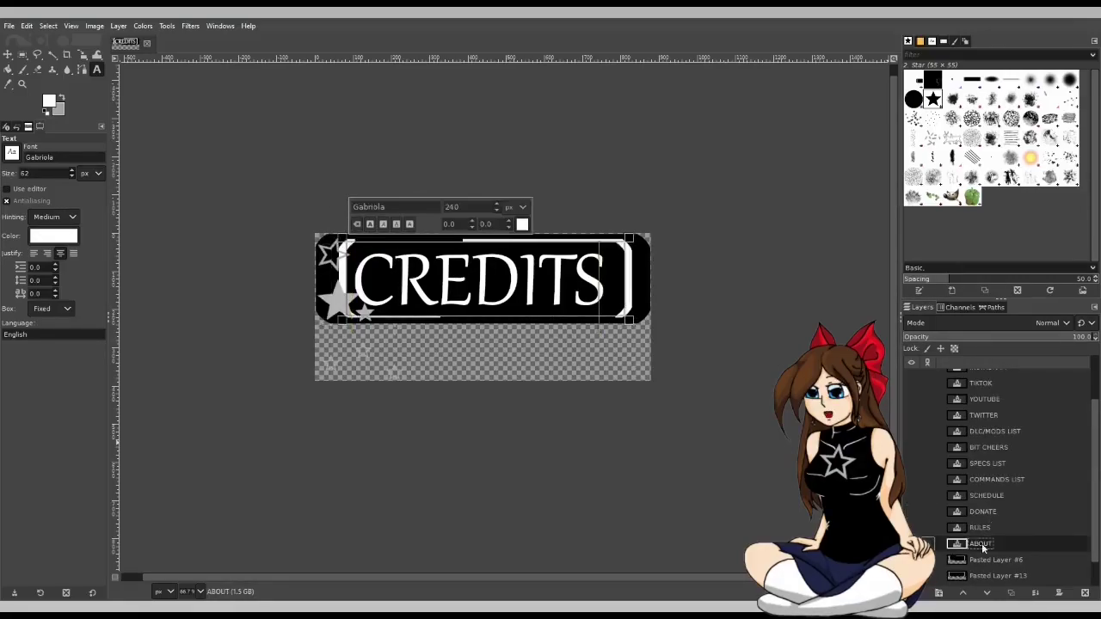
drag(1021, 542, 515, 275)
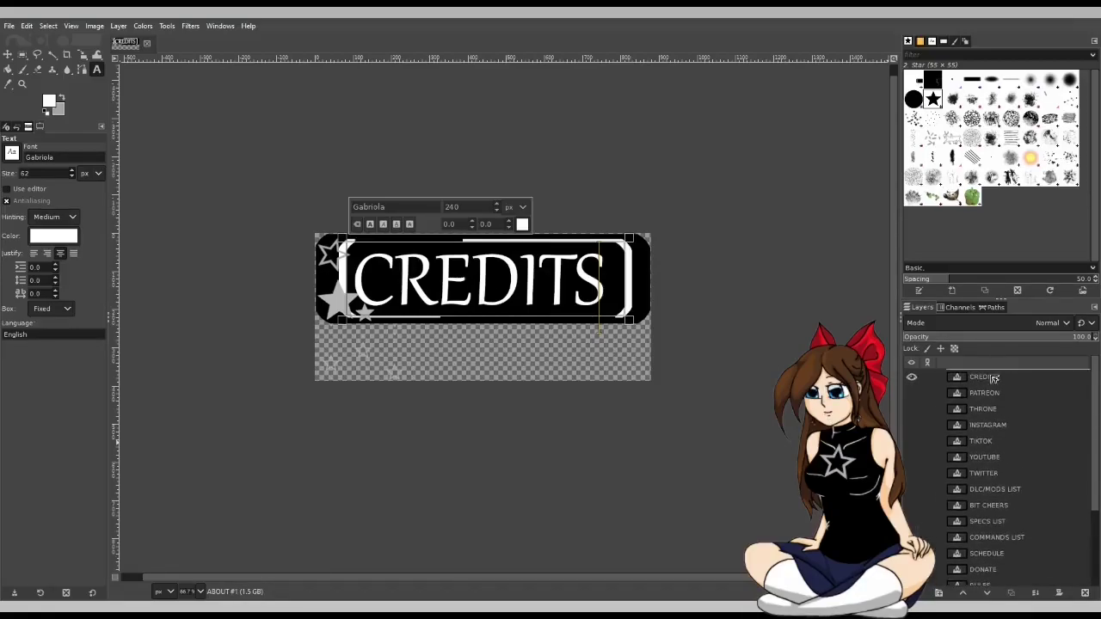
key(ctrl+a)
text(MERCH)
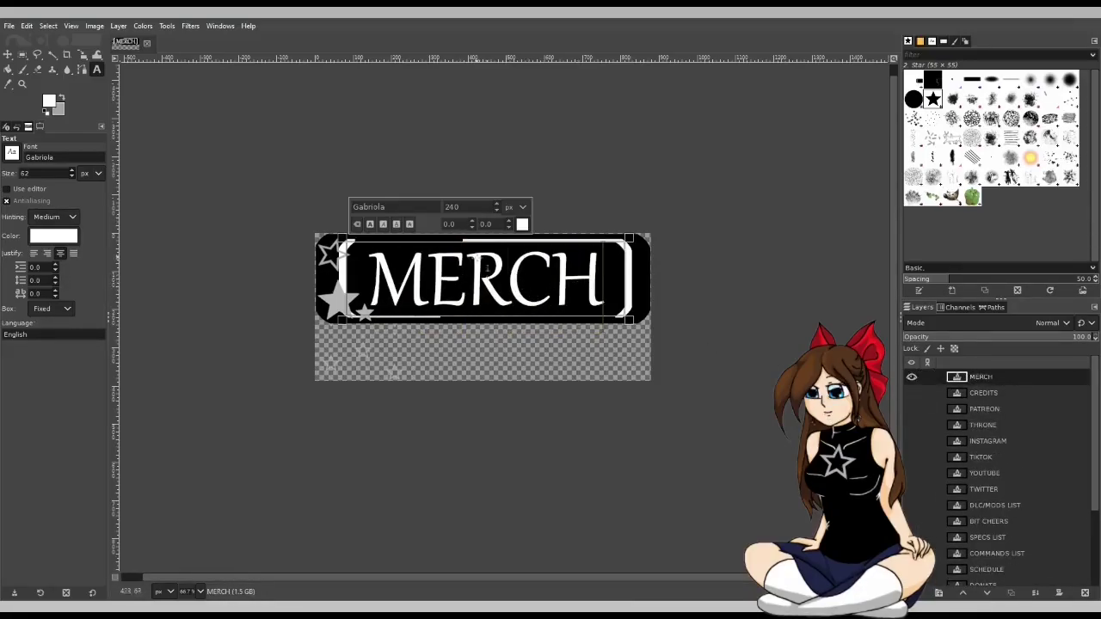
Reduce the MERCH lettering's size slightly and export the panel as MERCH1.png.
key(BackSpace)
text(3)
key(Return)
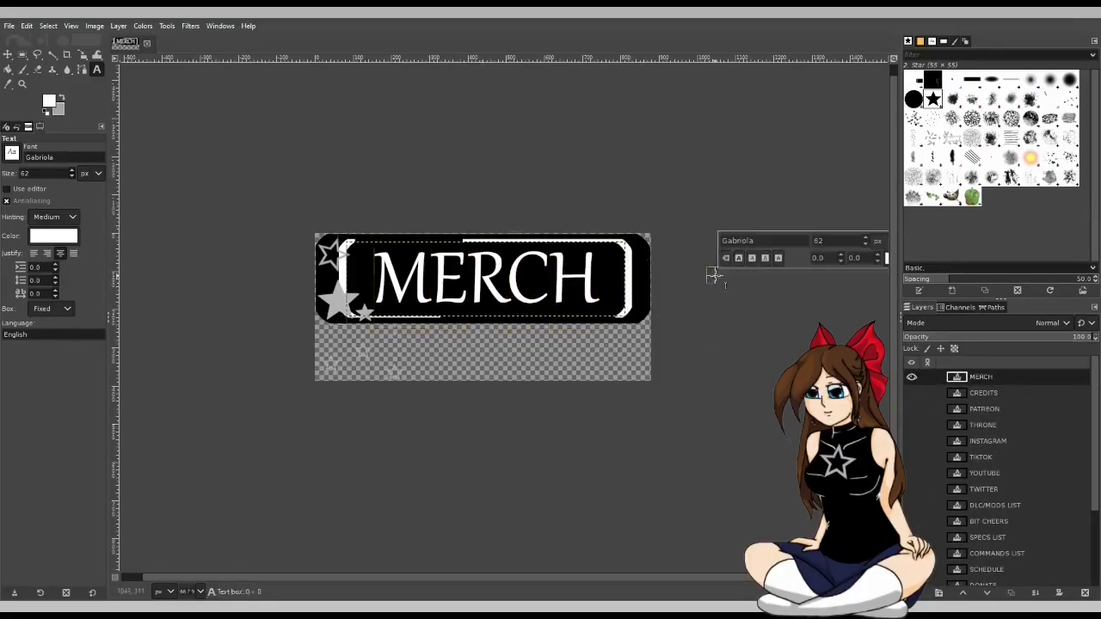
click(605, 250)
click(722, 277)
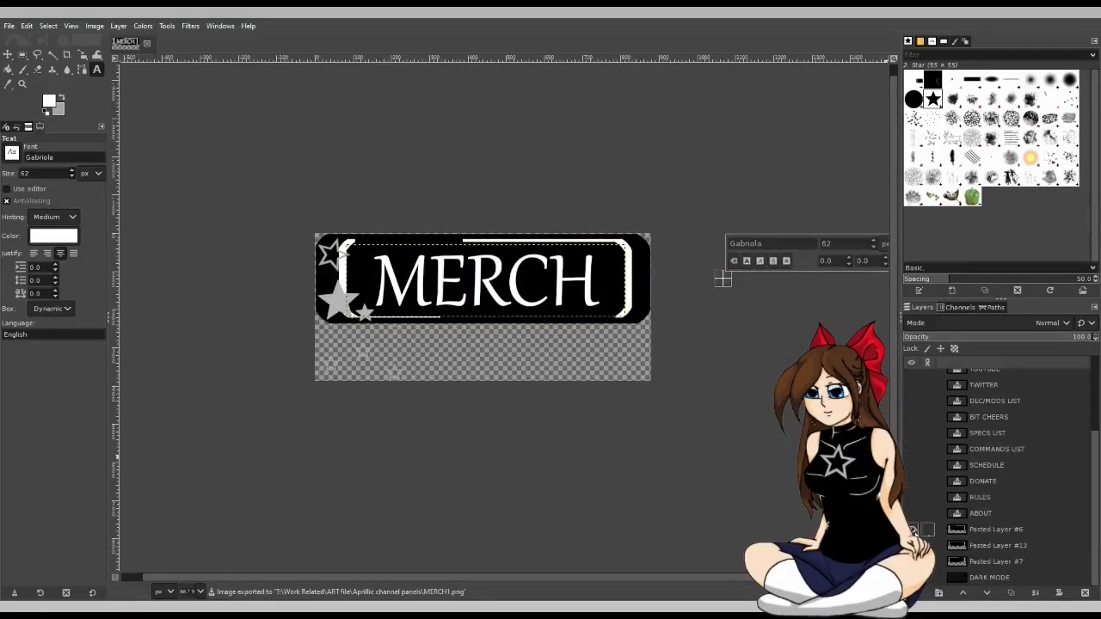
Fit MERCH slightly further left on the frame with stars along its lower edge and export the panel as MERCH2.png.
click(347, 290)
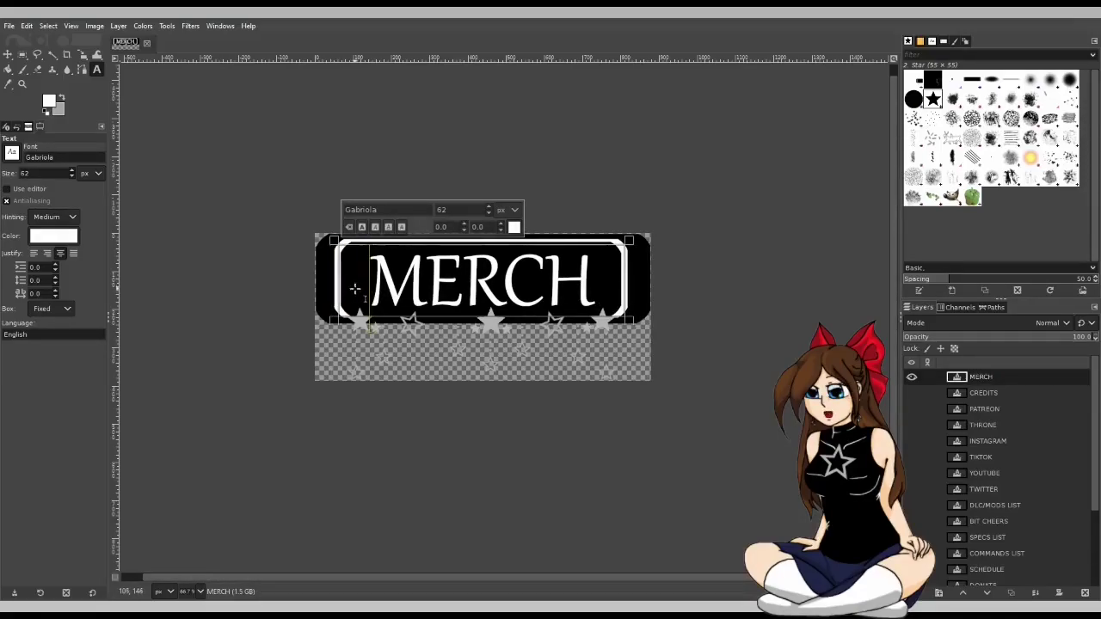
drag(352, 286, 357, 287)
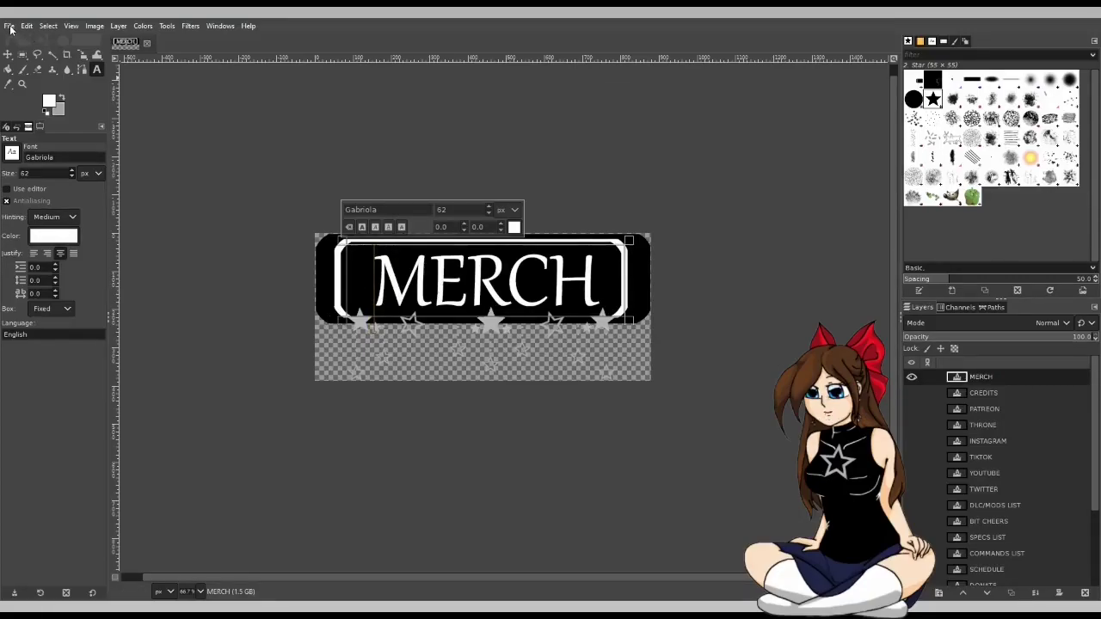
drag(353, 295, 343, 294)
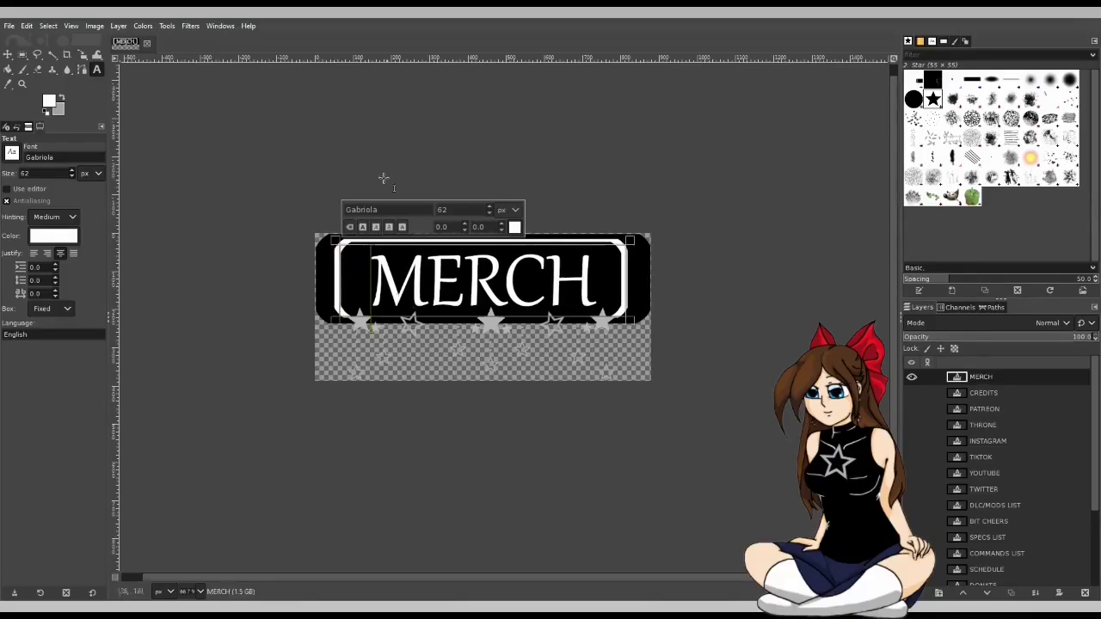
Switch to the frame with stars at its right end, shift MERCH slightly further left and export the panel.
scroll(987, 537, down, 4)
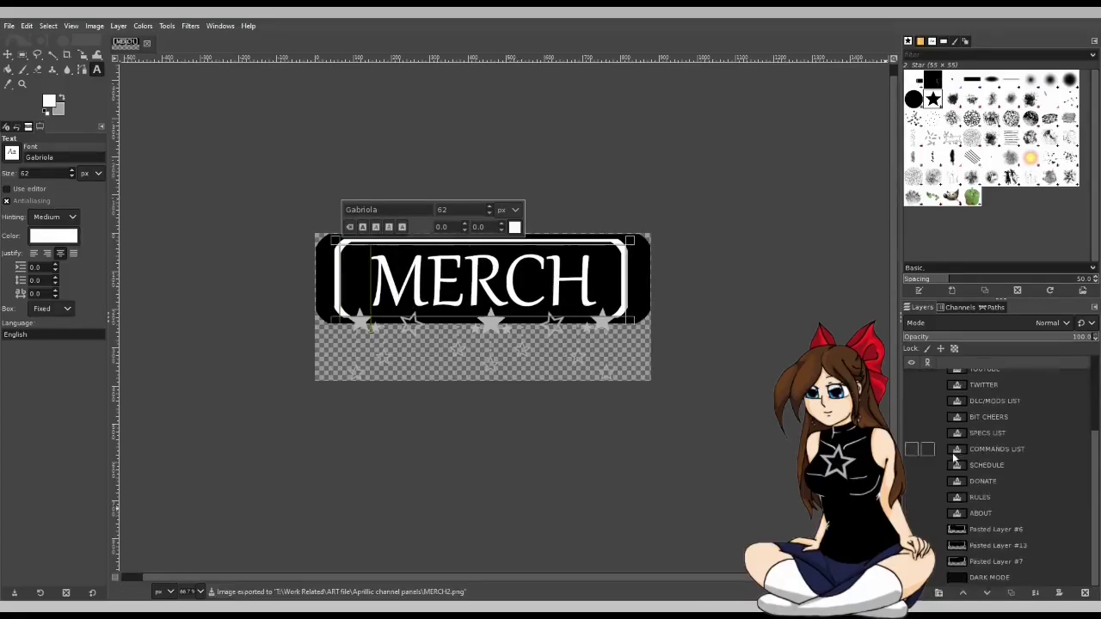
click(911, 546)
click(911, 563)
scroll(937, 516, up, 3)
drag(335, 274, 326, 273)
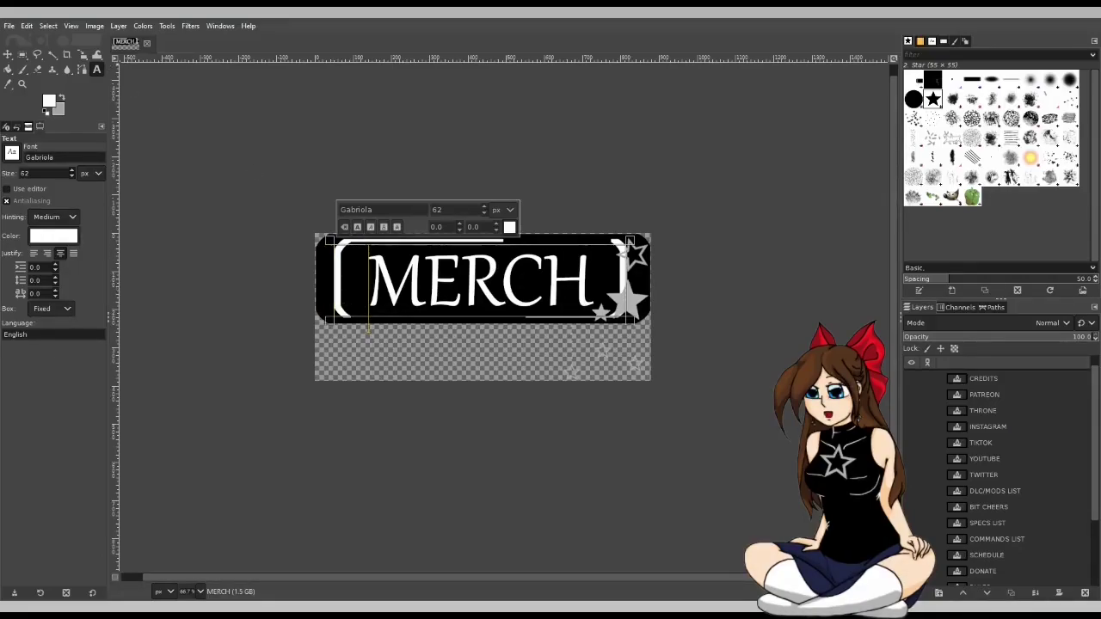
click(9, 25)
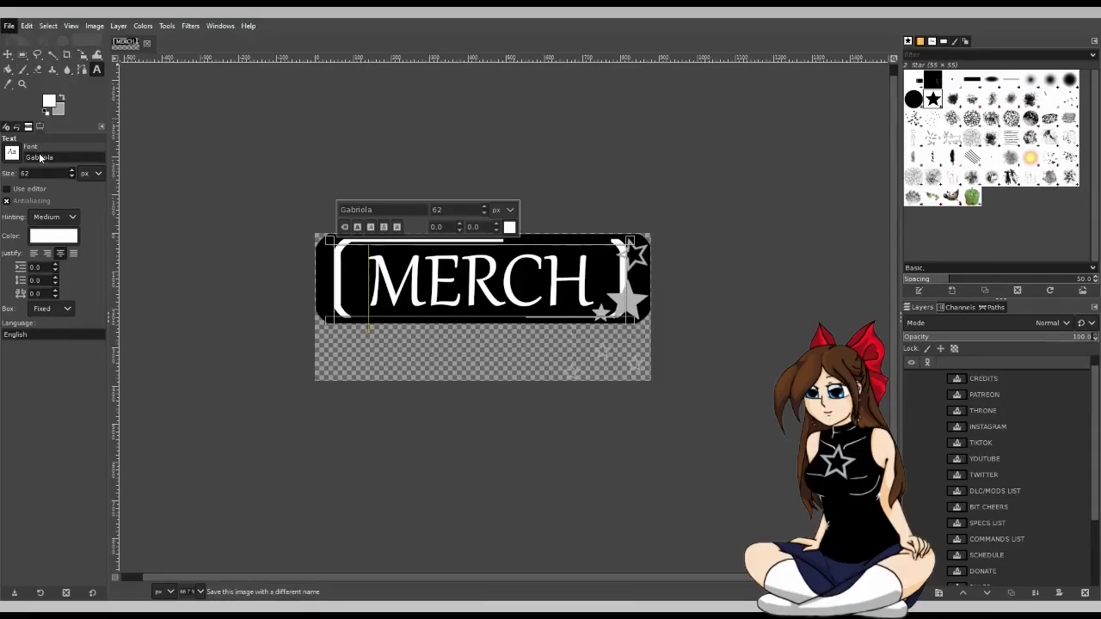
click(55, 222)
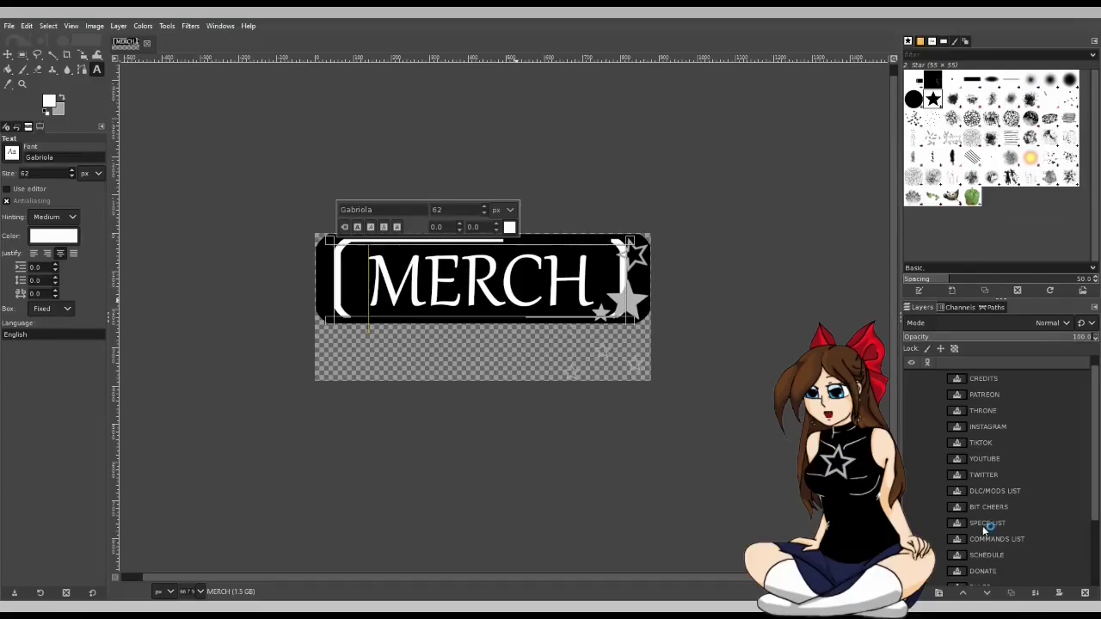
key(ctrl+e)
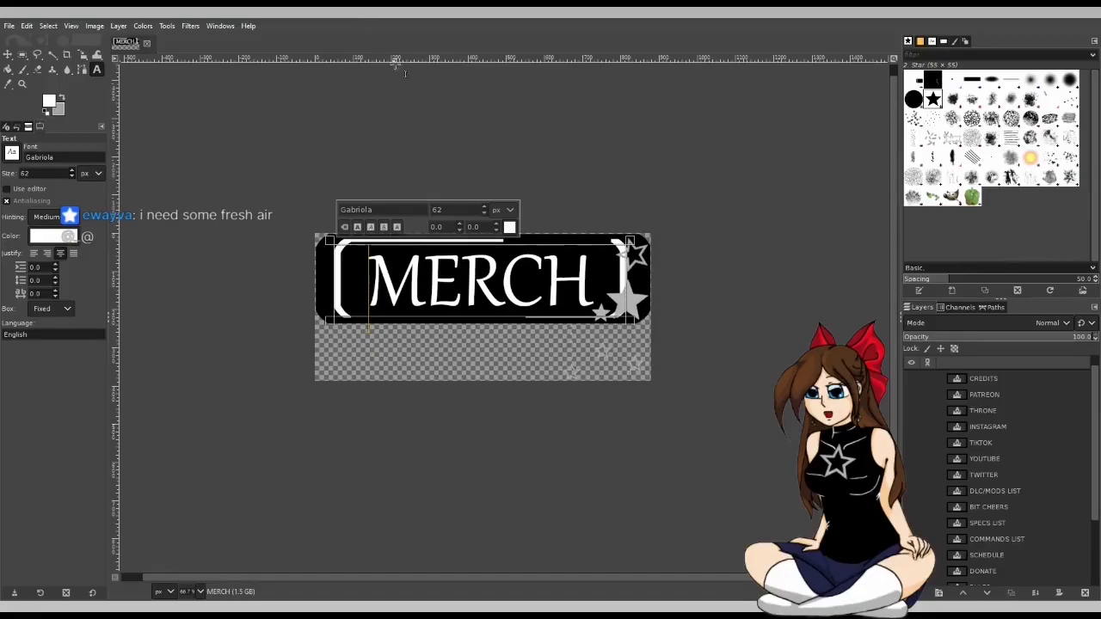
Hide the MERCH lettering and place a visible duplicate of the INSTAGRAM lettering at the top of the layer stack.
scroll(920, 383, up, 1)
click(911, 377)
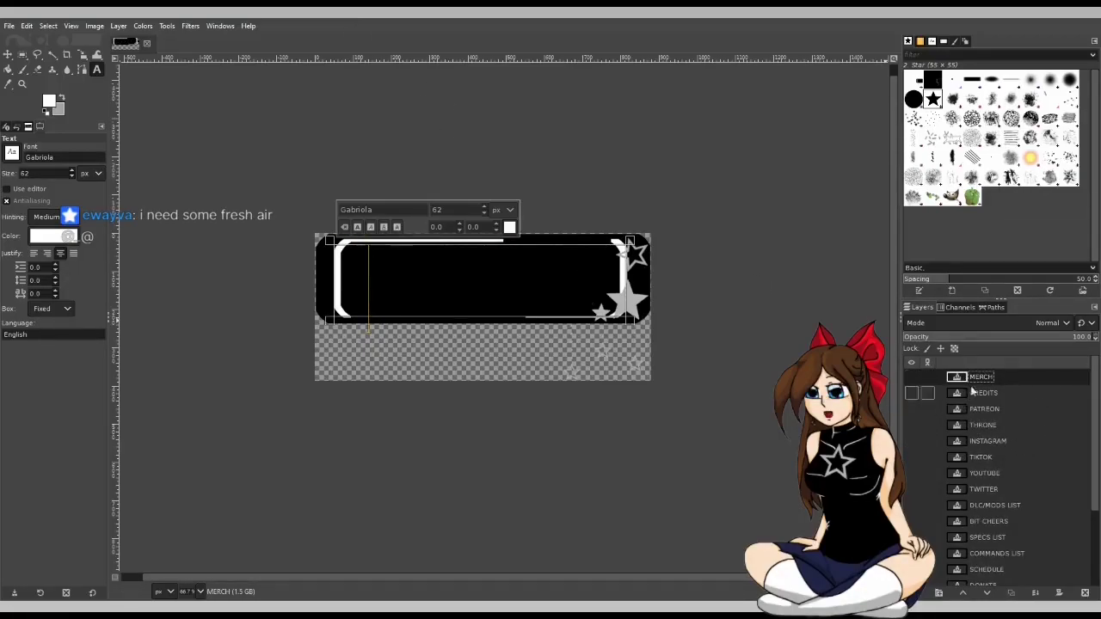
click(998, 409)
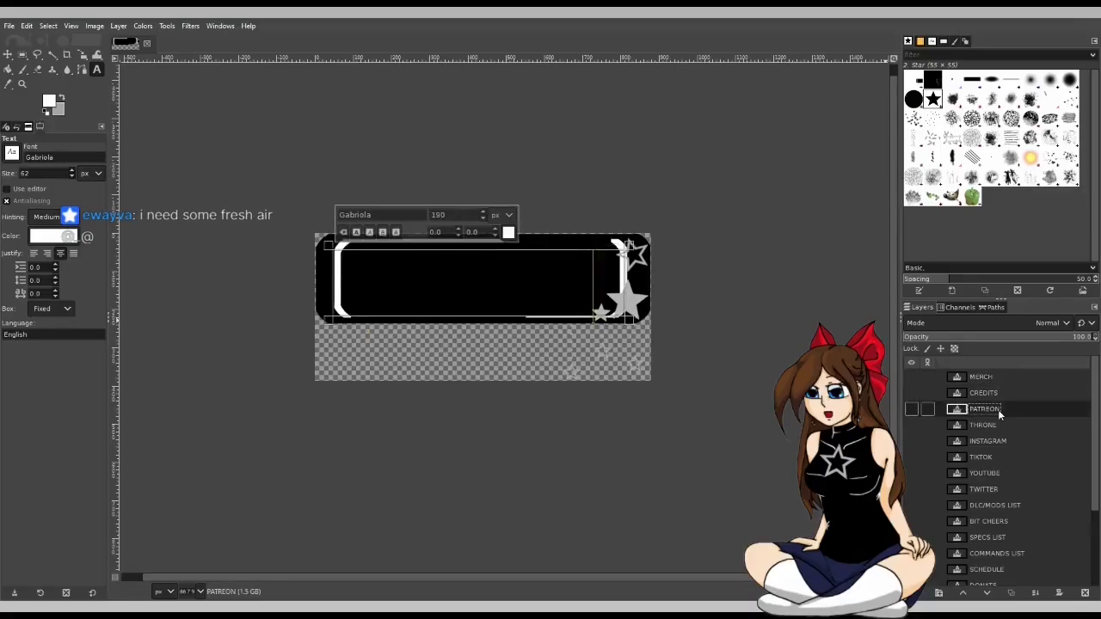
click(998, 441)
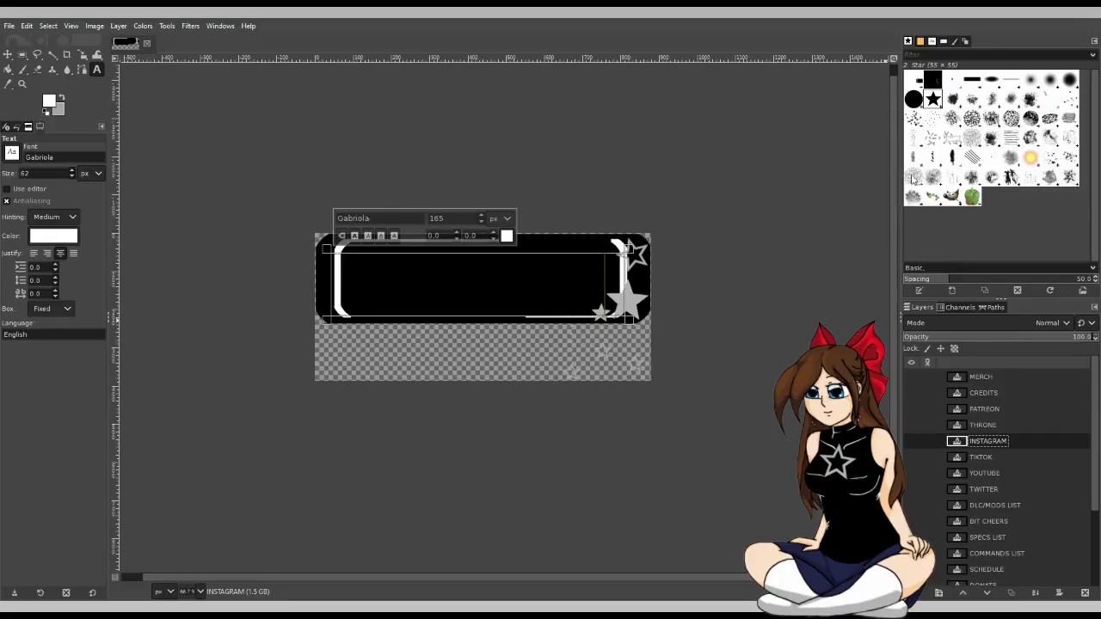
key(shift+ctrl+d)
drag(1032, 442, 1019, 378)
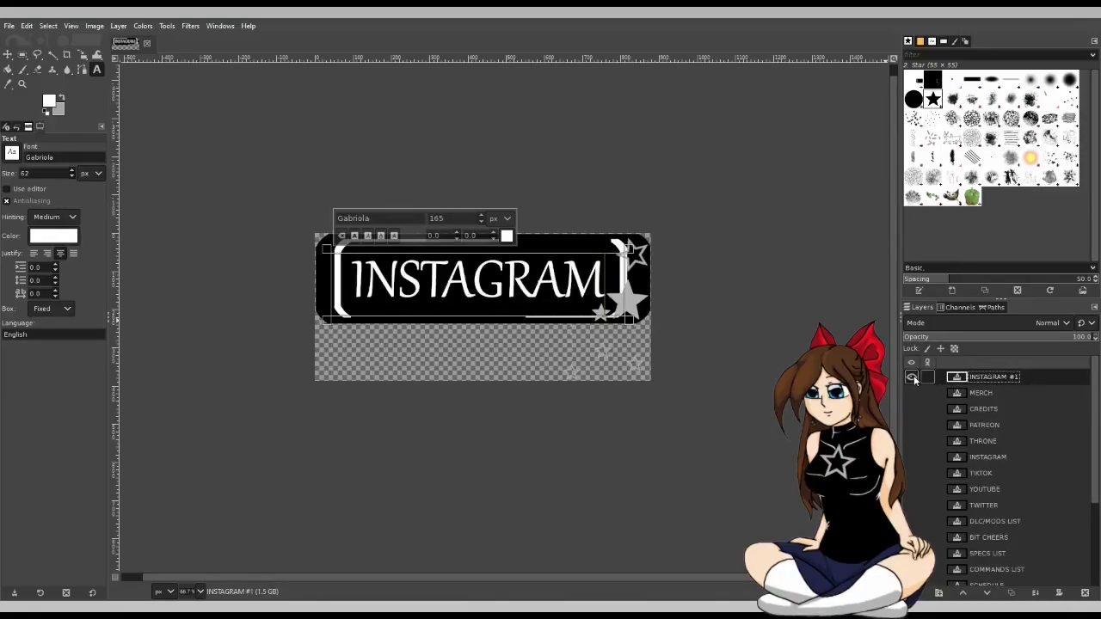
Switch to the frame with stars at its left end and replace the duplicated INSTAGRAM lettering with SPONSERS.
scroll(996, 418, down, 4)
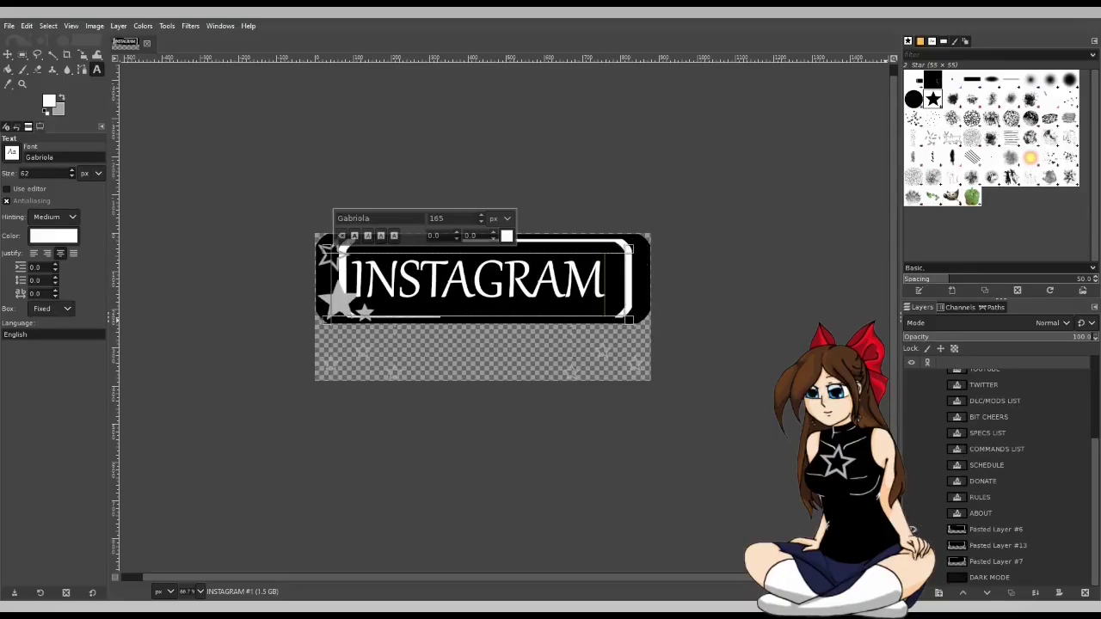
scroll(927, 516, up, 4)
click(463, 276)
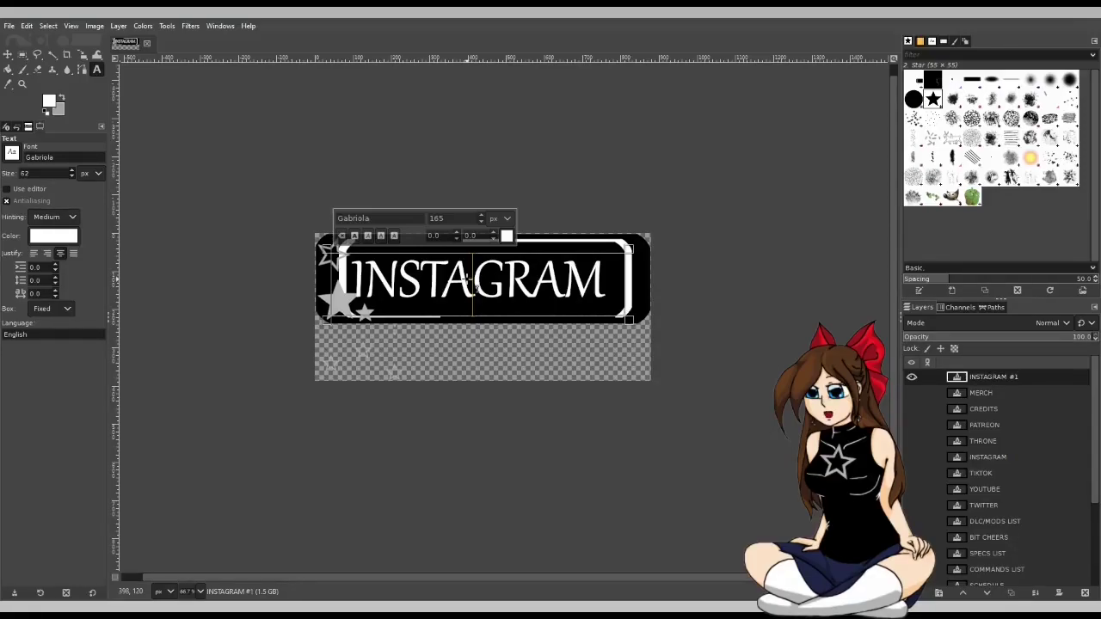
key(ctrl+a)
text(SPONSERS)
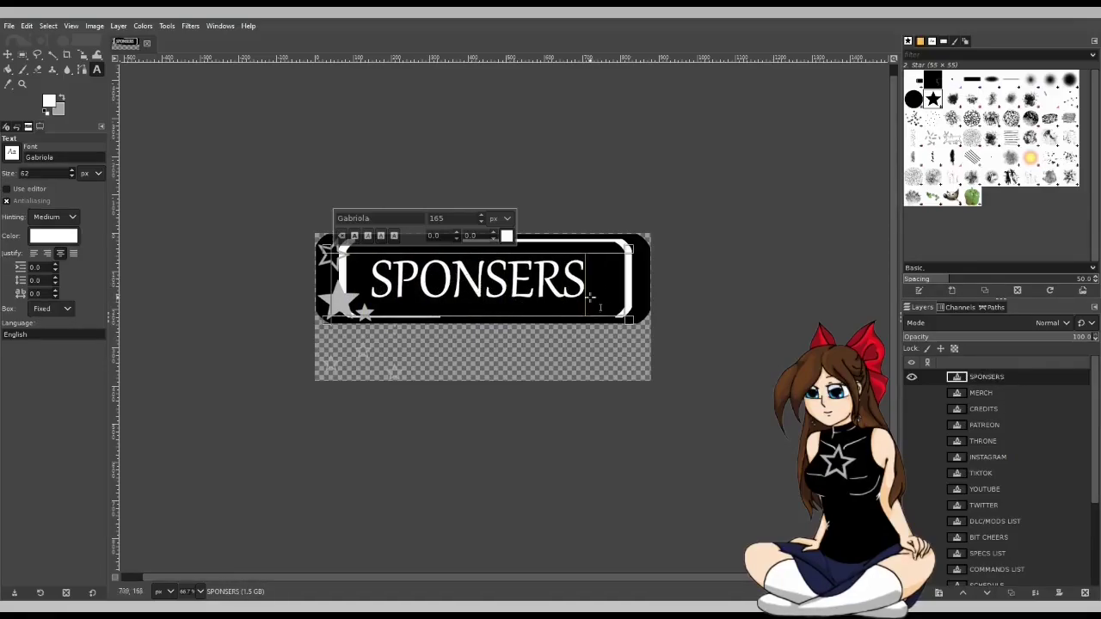
Try the SPONSERS lettering at 175 px and set its size to 190 px.
key(ctrl+a)
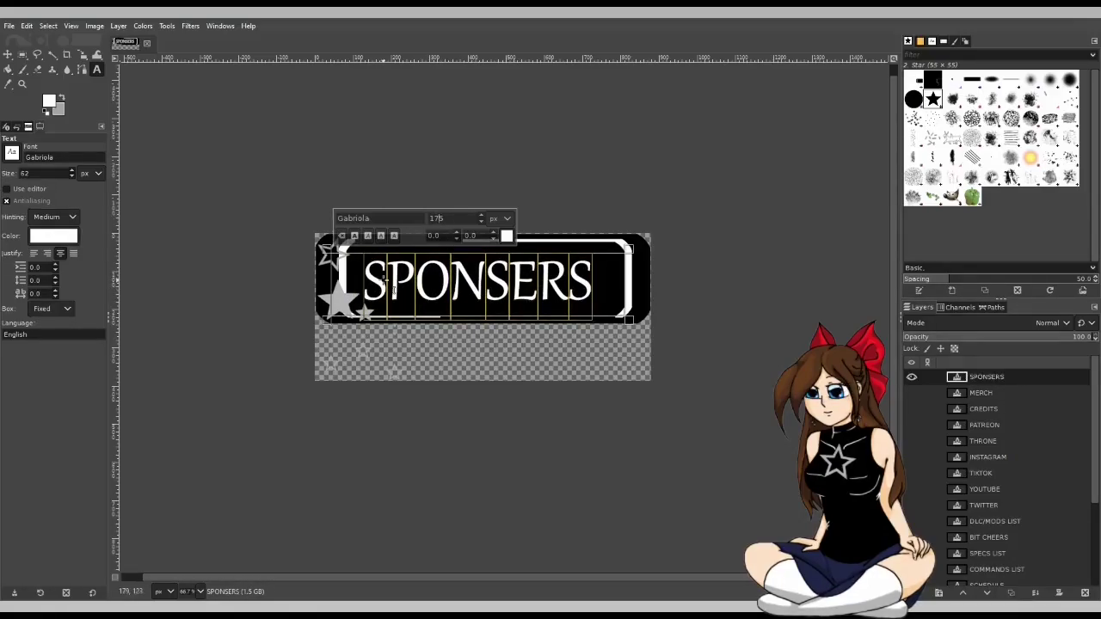
key(Return)
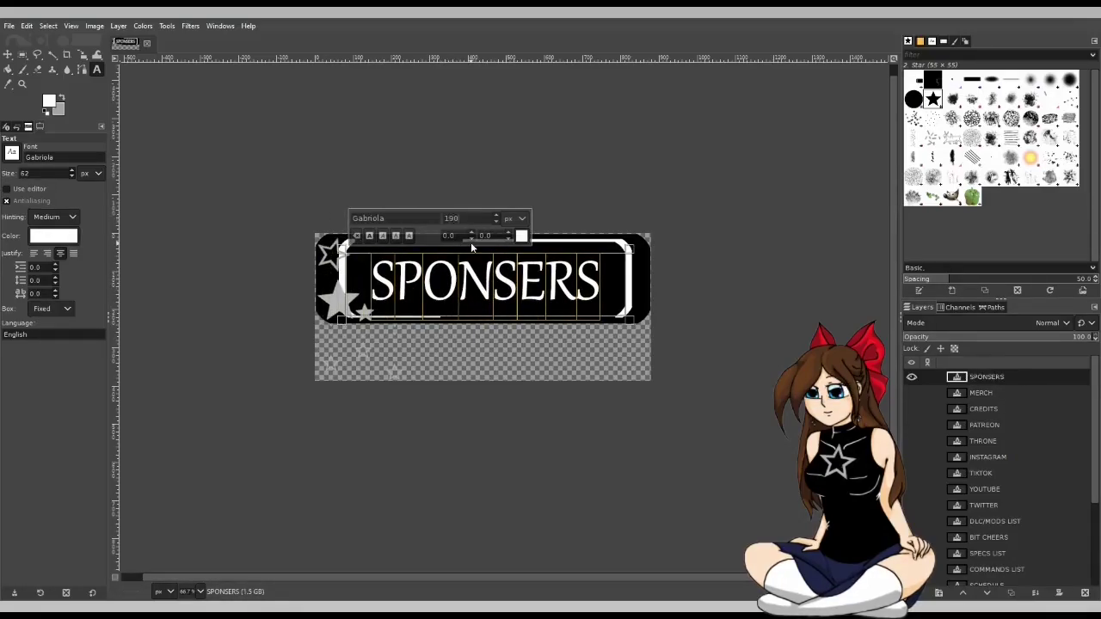
key(Return)
click(619, 247)
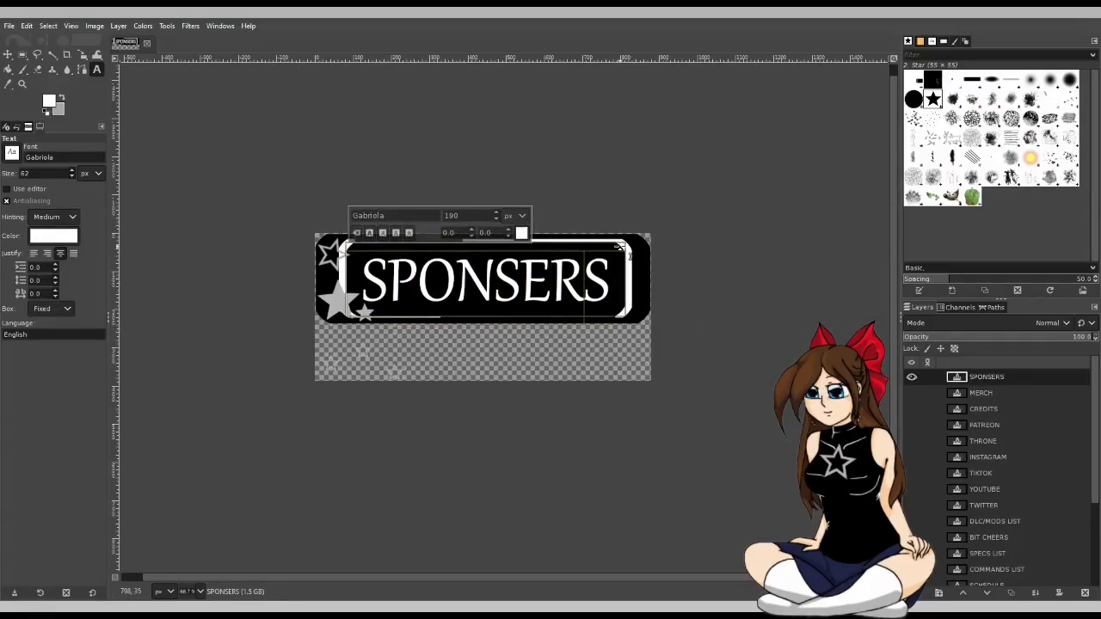